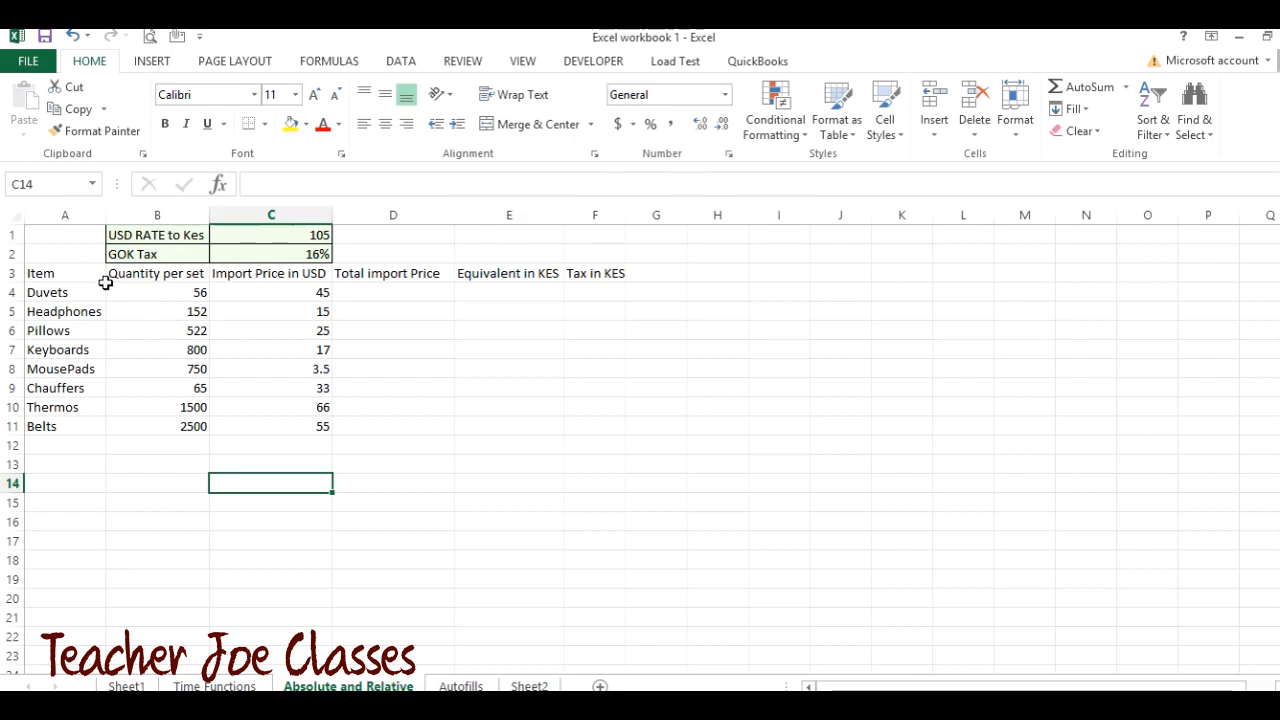
Step: Review the table's column headings in row 3, from Item through Tax in KES
click(140, 276)
click(60, 280)
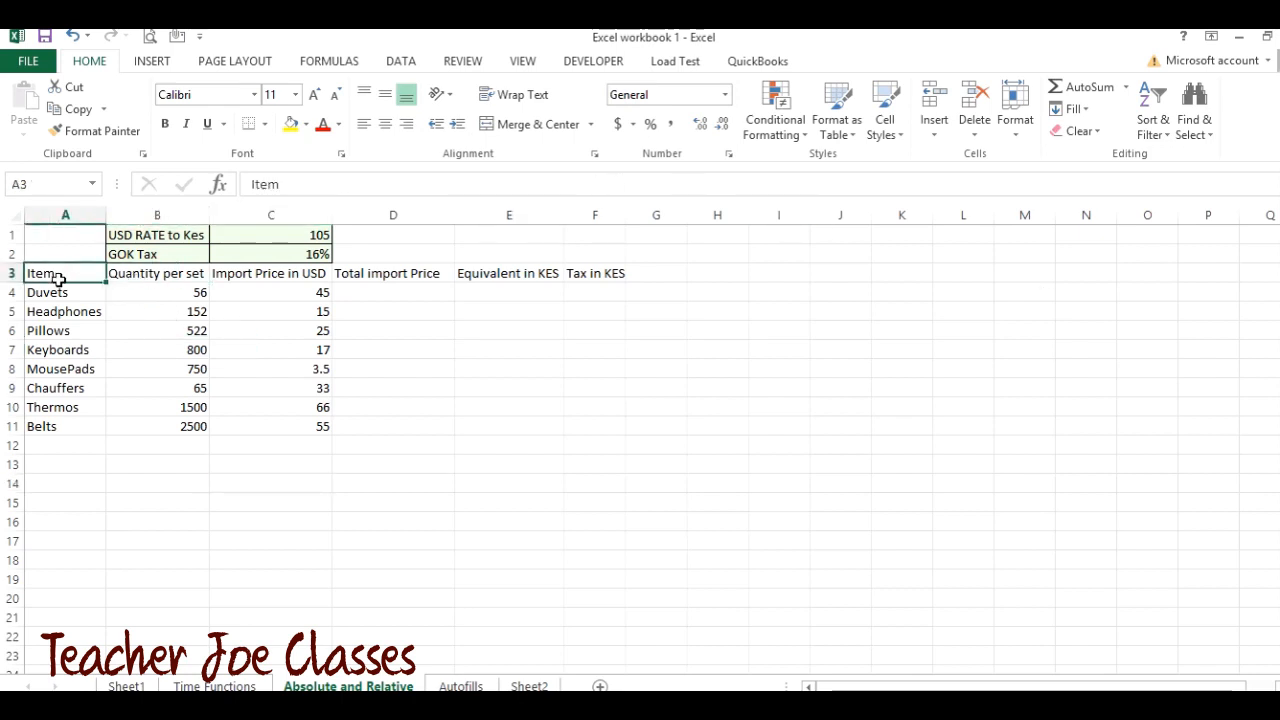
click(149, 277)
click(254, 280)
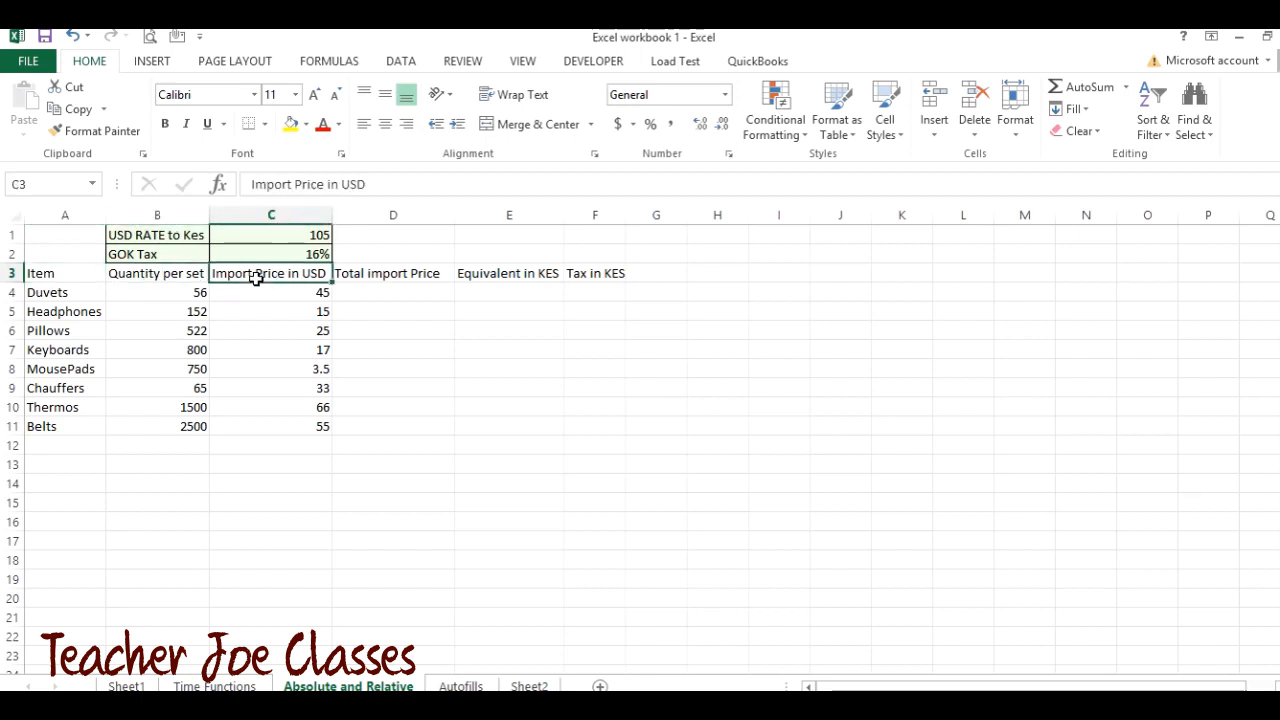
click(375, 272)
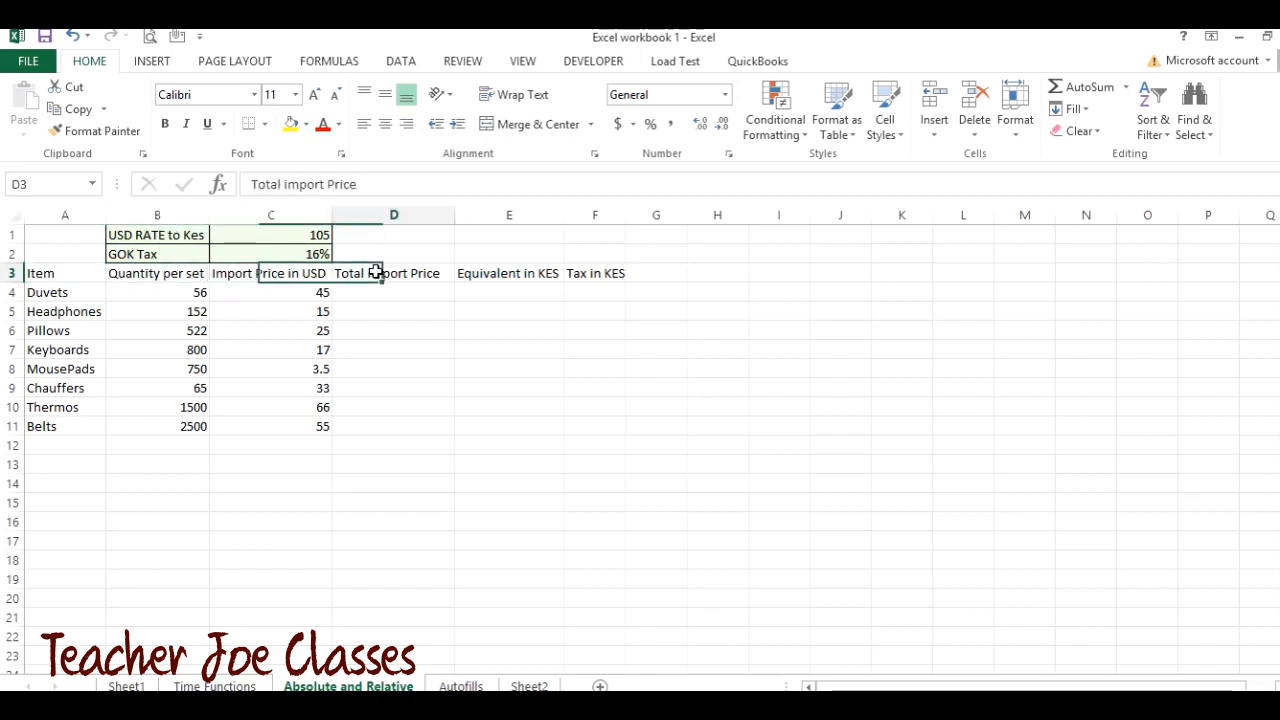
click(512, 278)
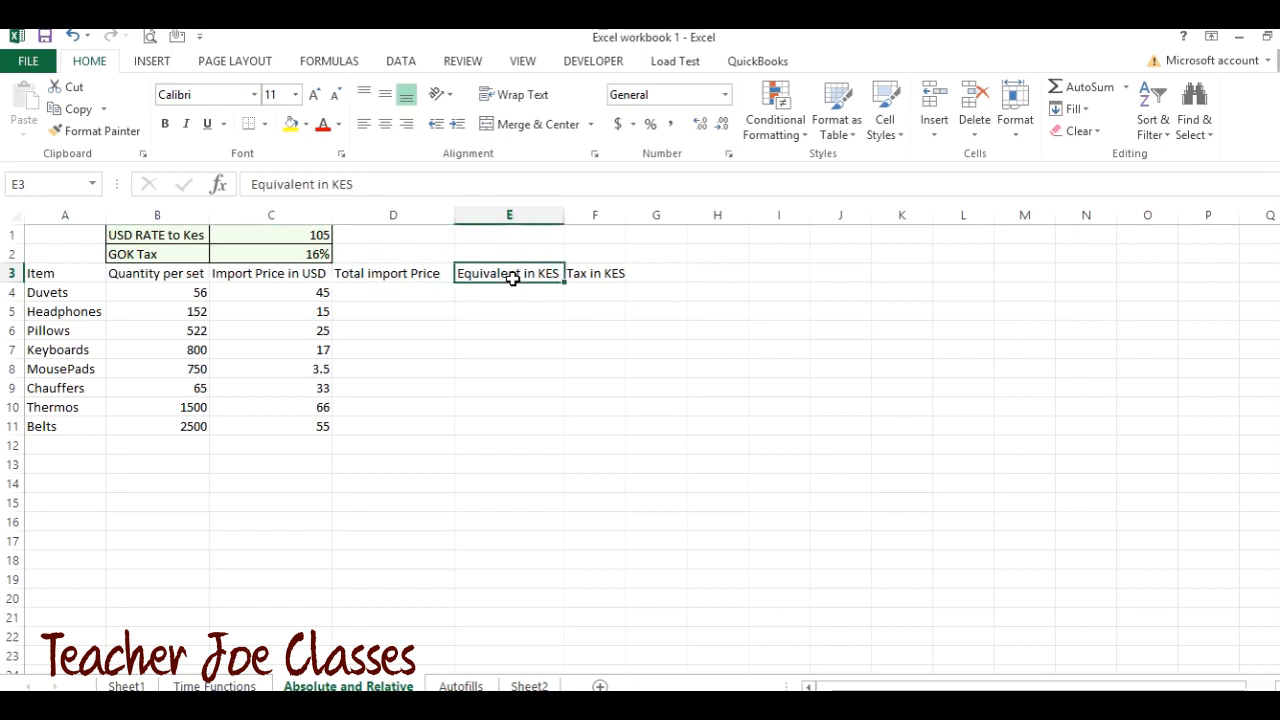
click(595, 277)
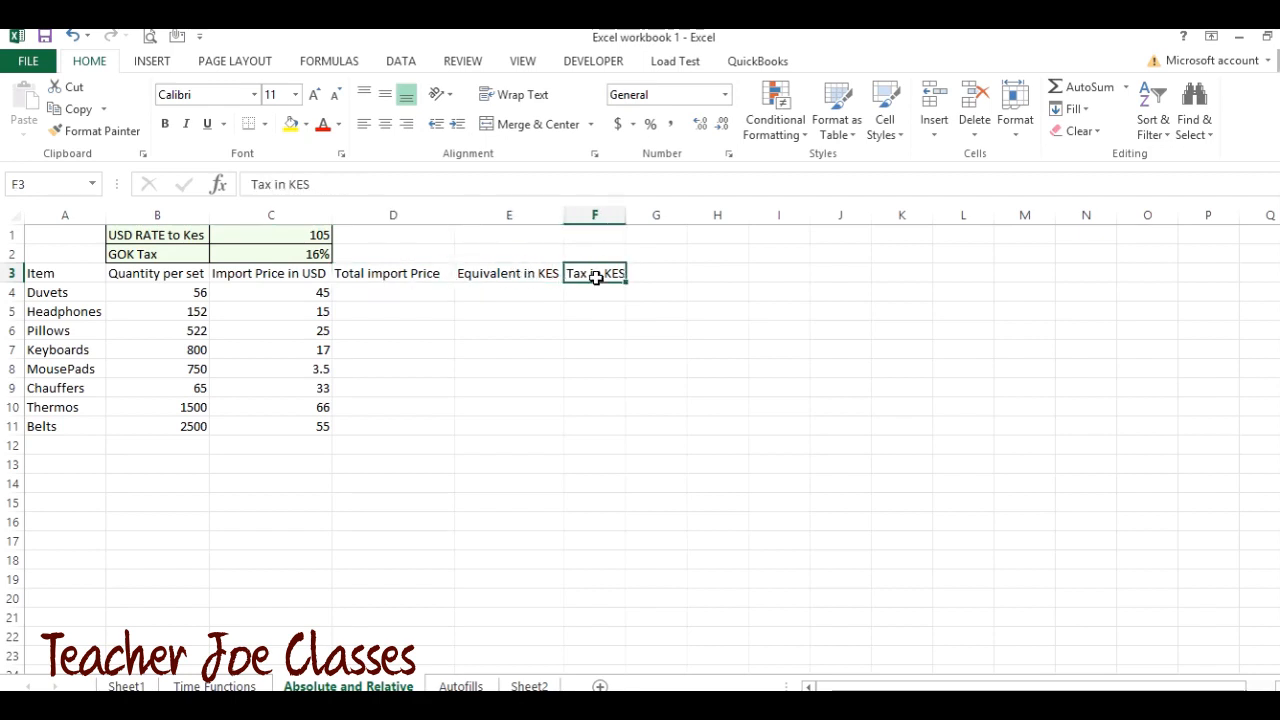
Step: Enter the formula =C4*B4 in D4 to calculate the total import price for Duvets
click(369, 291)
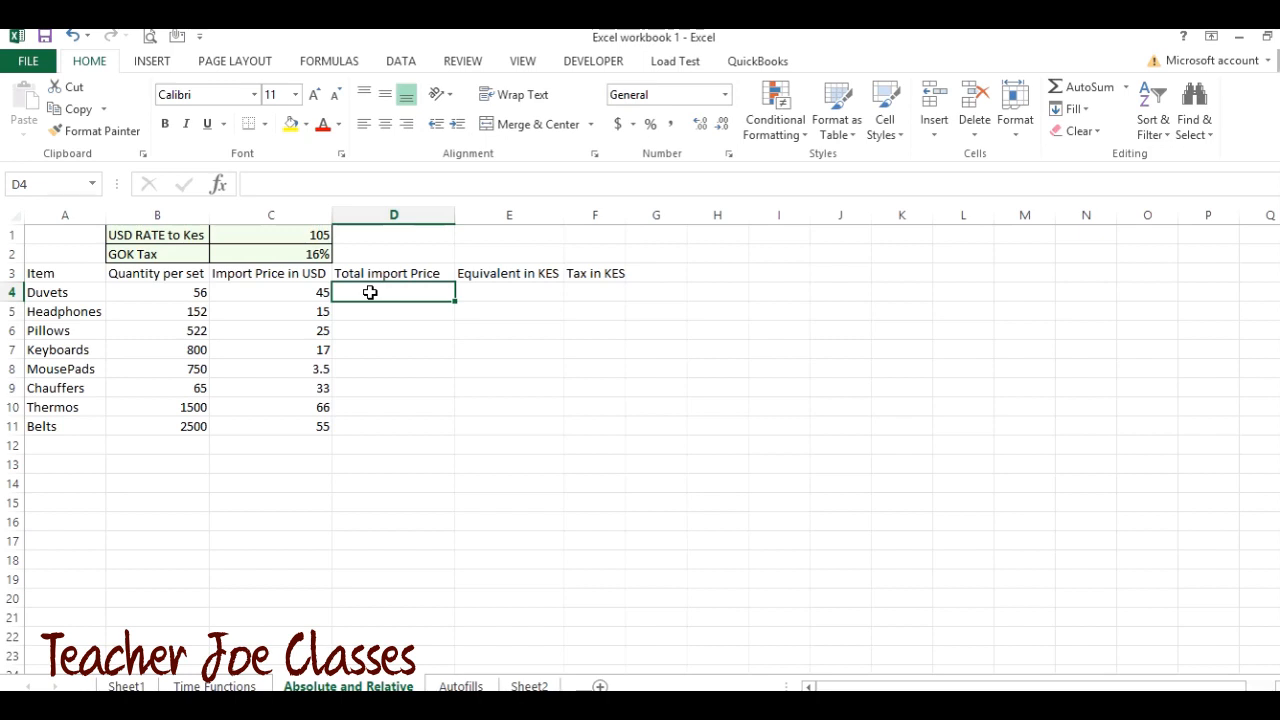
text(=)
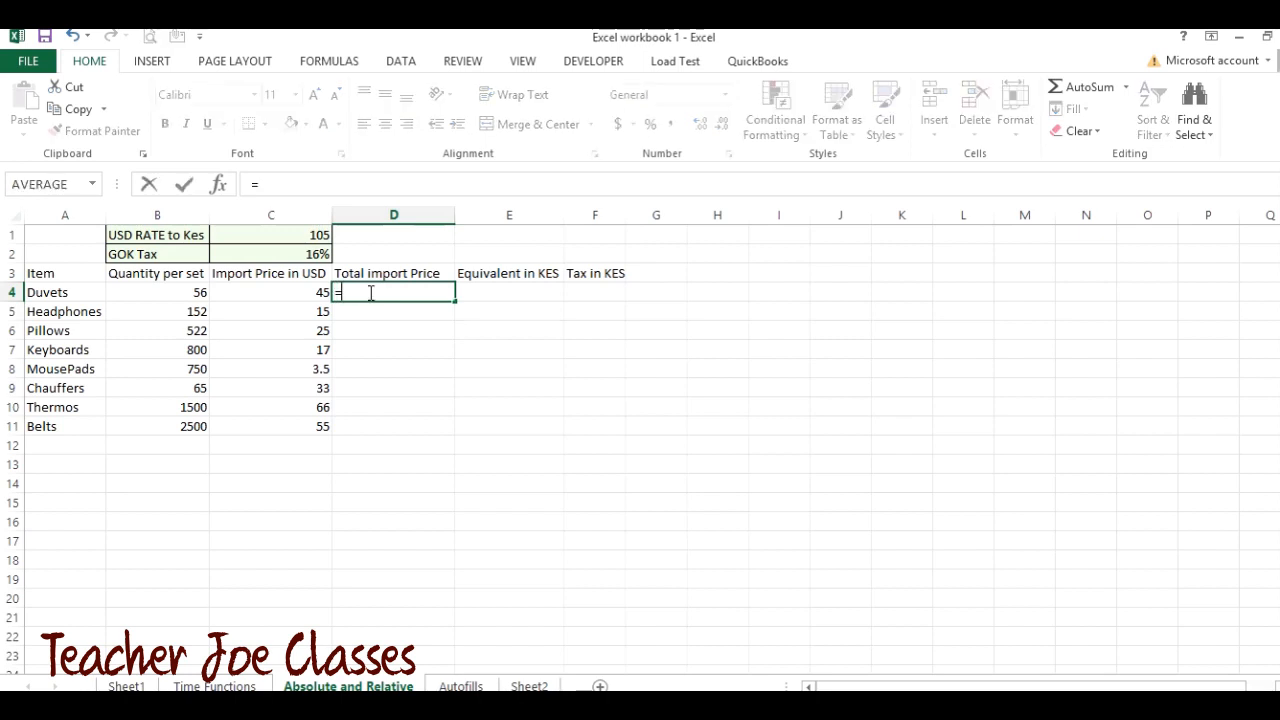
click(296, 292)
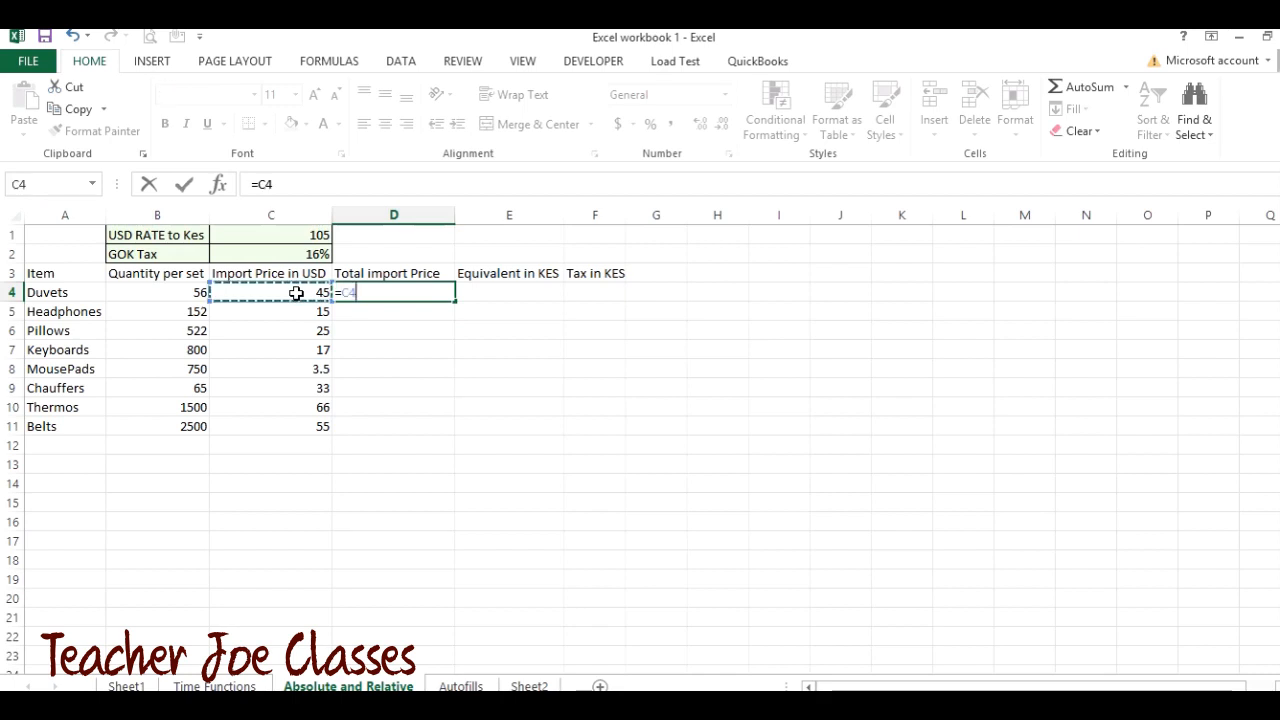
text(*)
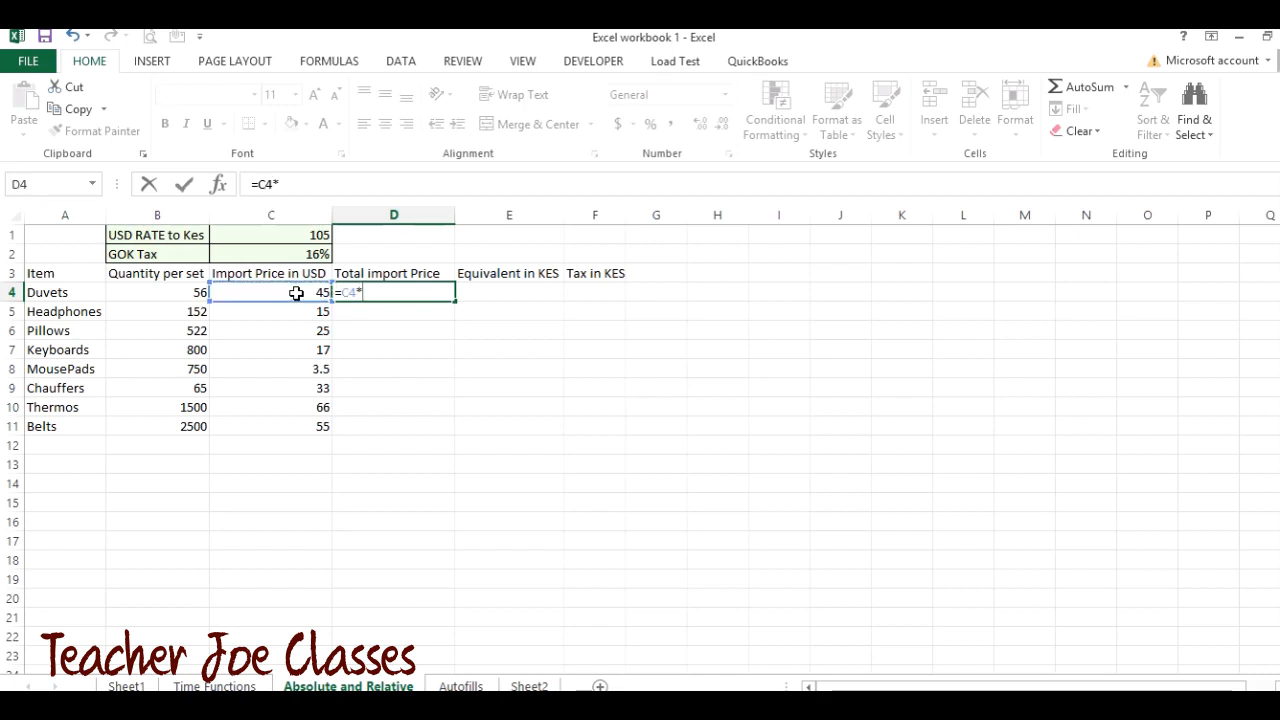
click(190, 290)
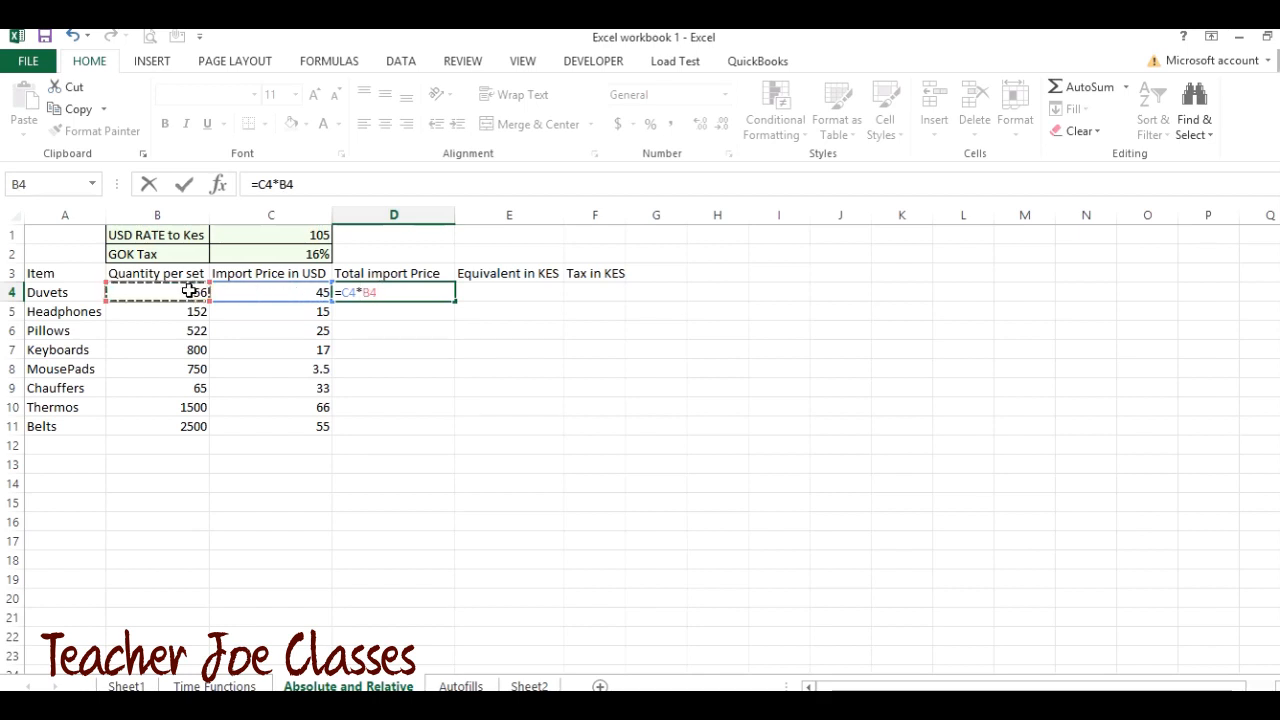
key(Return)
Step: Fill the total import price formula from D4 down through D12
key(Up)
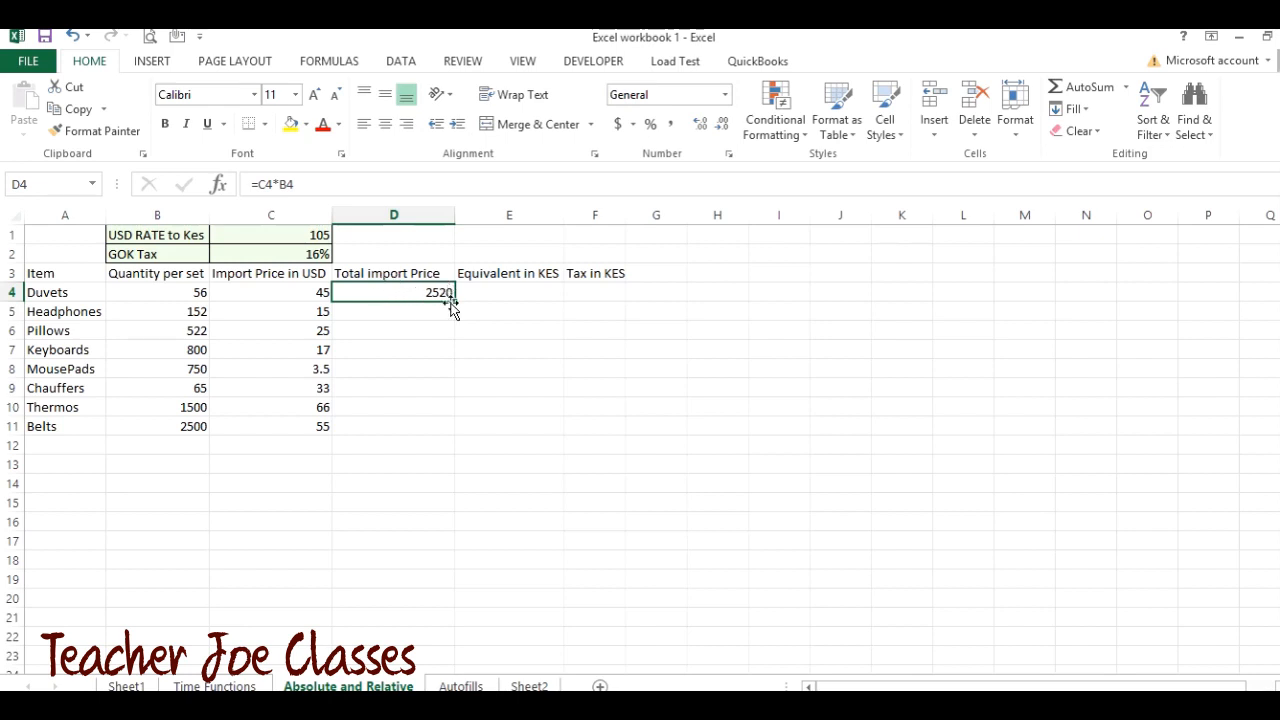
drag(454, 300, 437, 428)
click(437, 428)
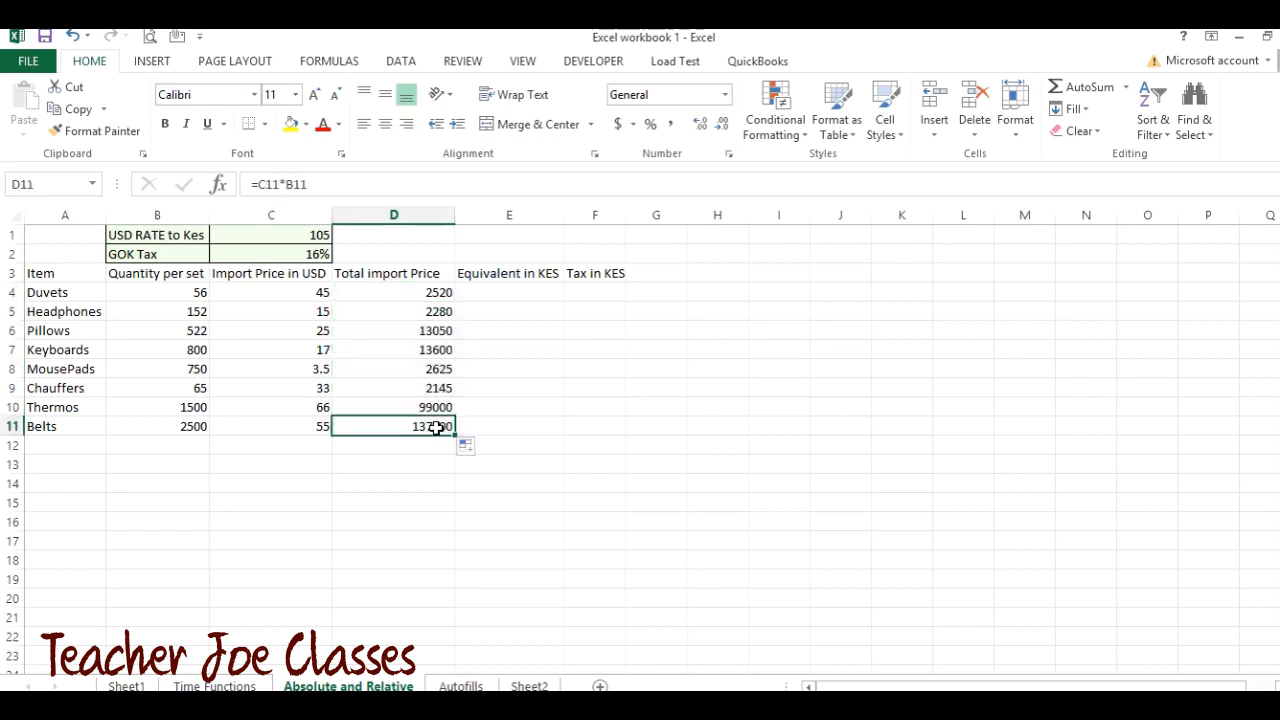
drag(454, 434, 453, 452)
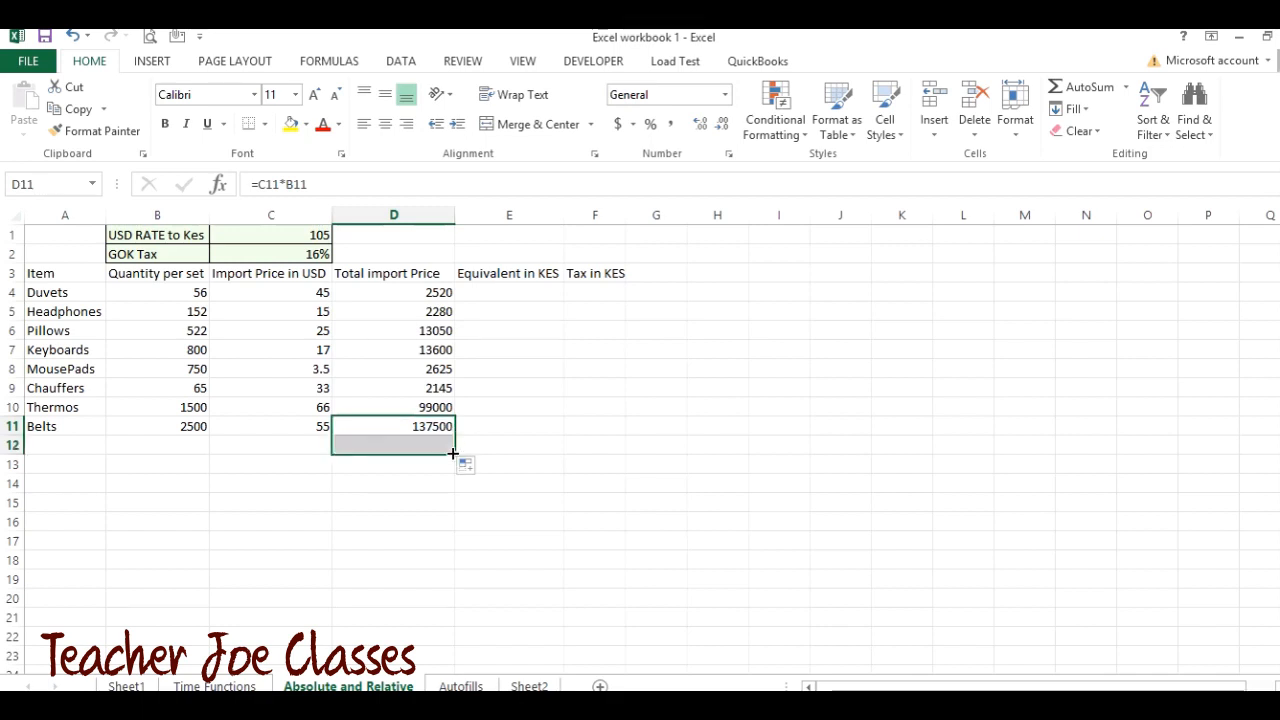
click(432, 500)
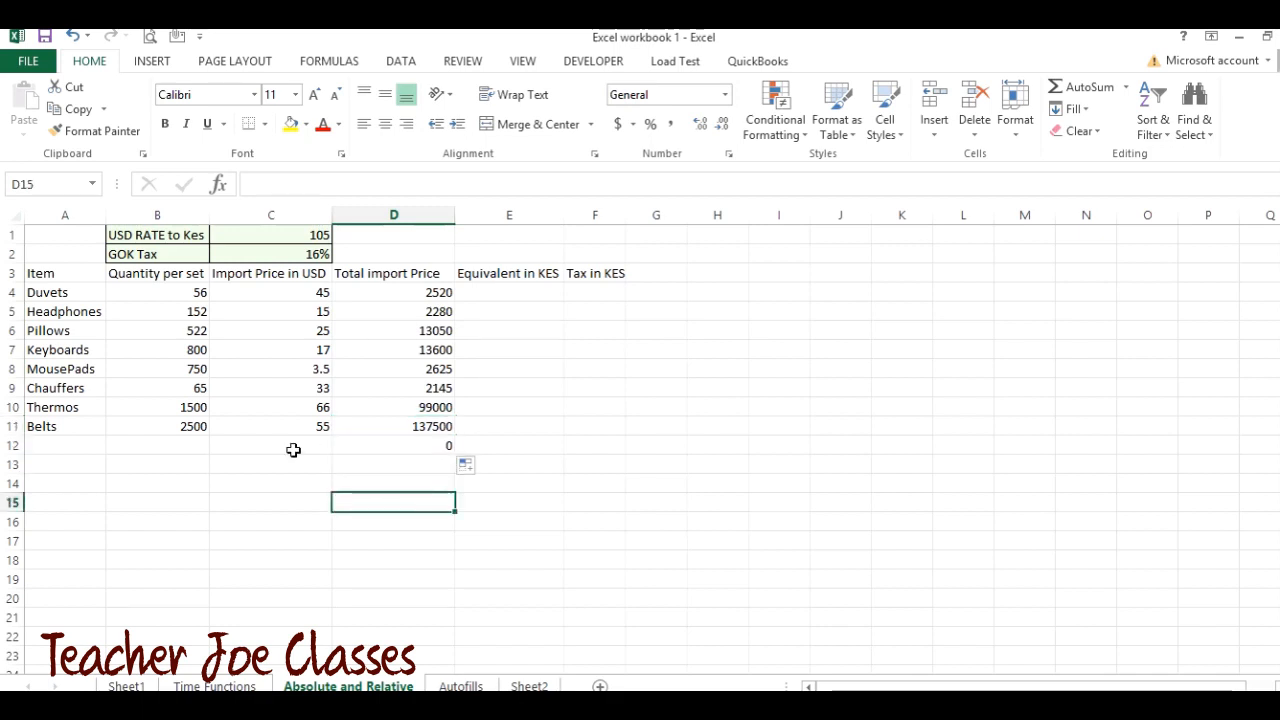
Step: Enter quantity 5 and import price 7 in row 12, and examine the relative references in D4's formula
click(199, 449)
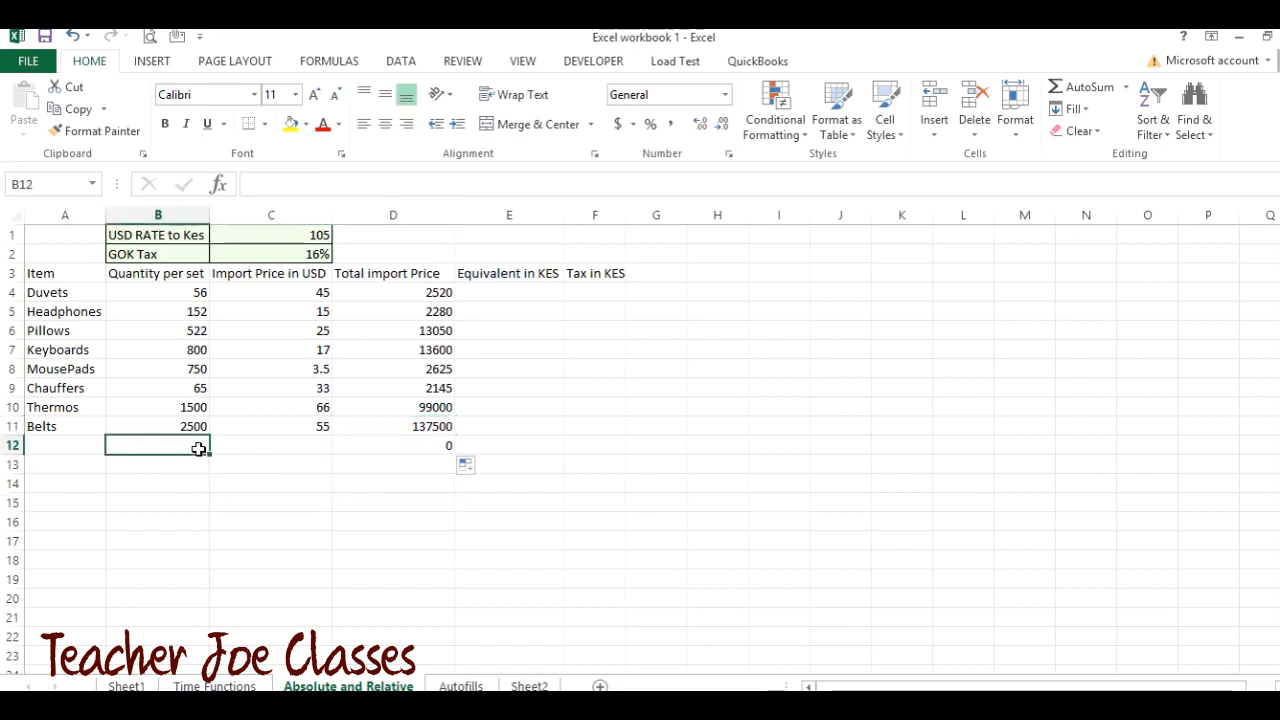
text(5)
key(Tab)
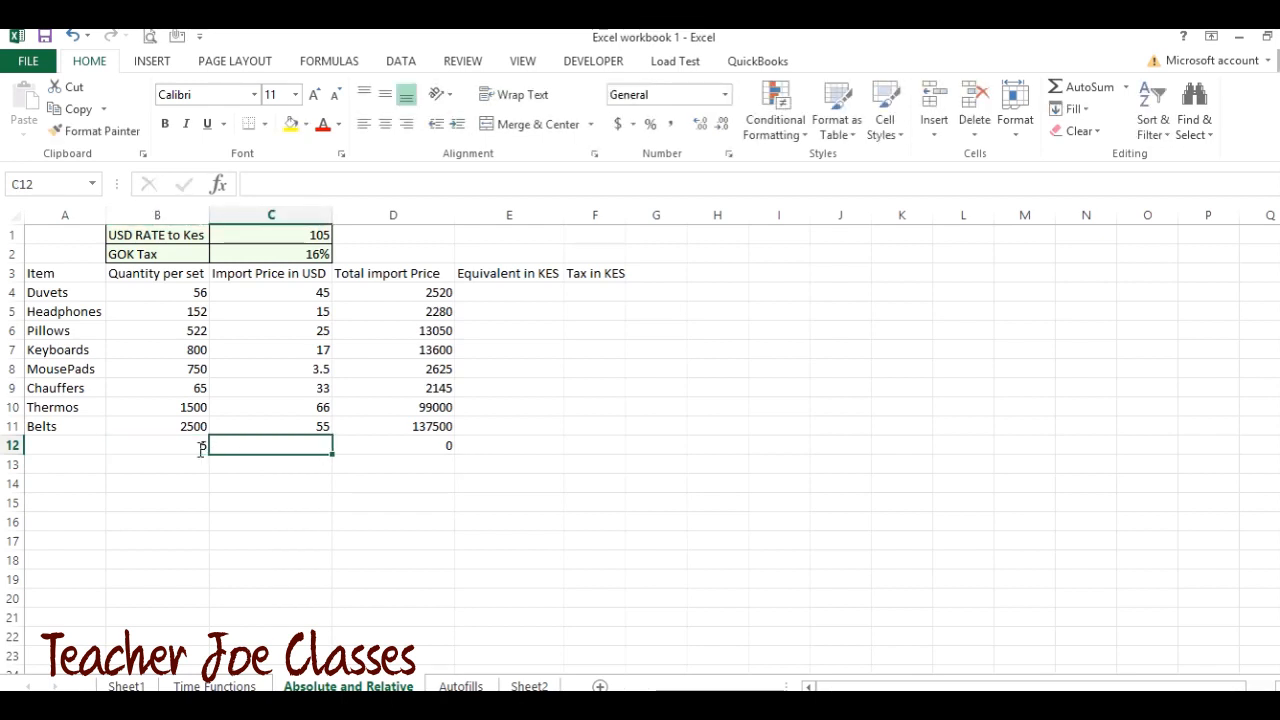
text(7)
key(Return)
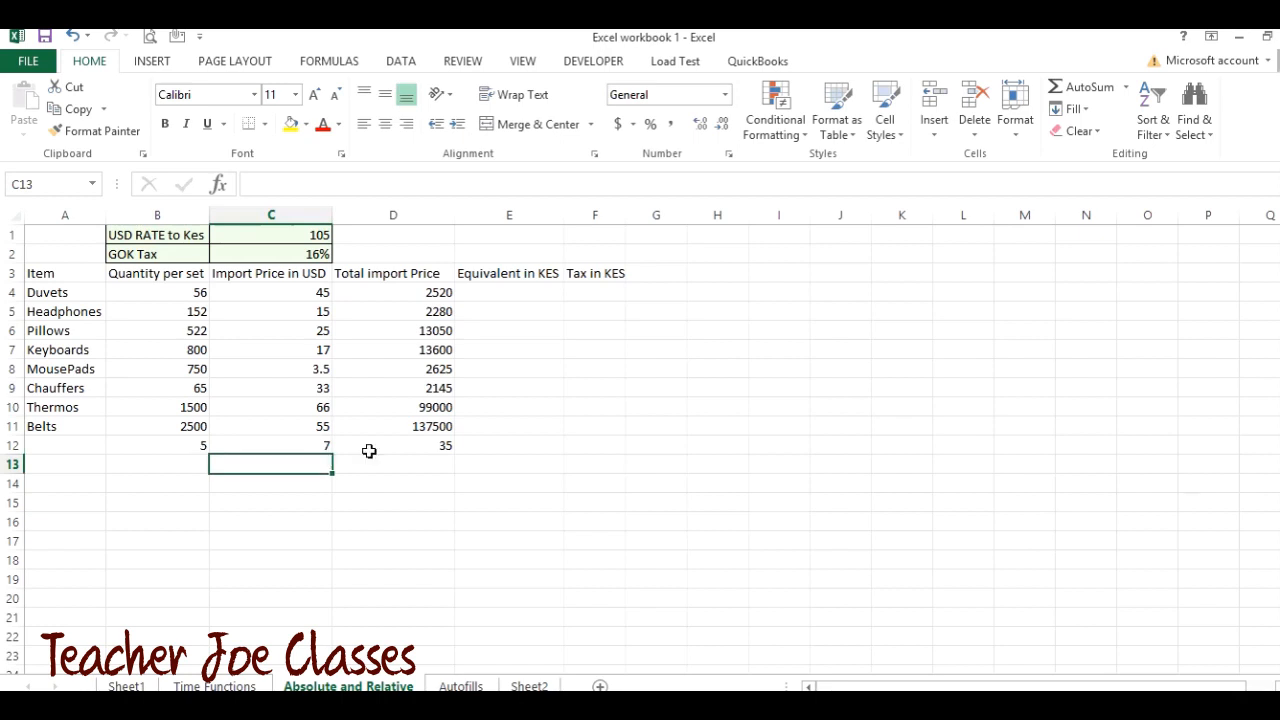
click(418, 293)
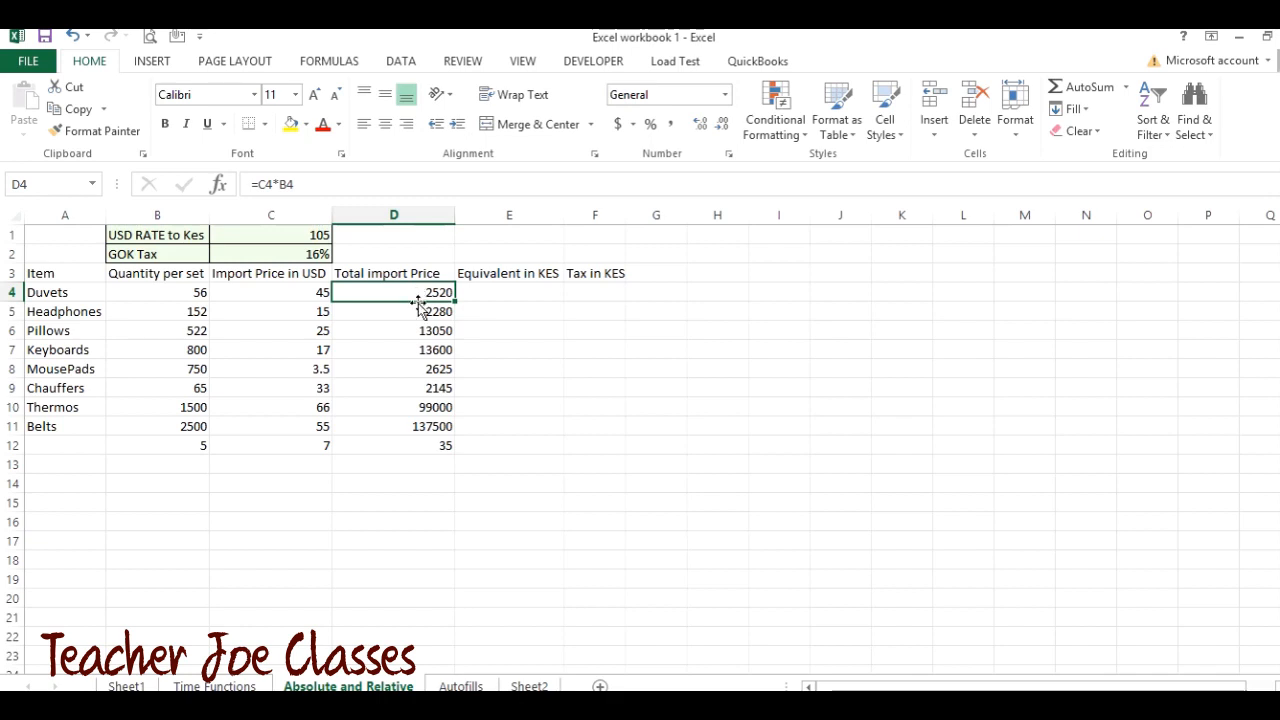
click(285, 184)
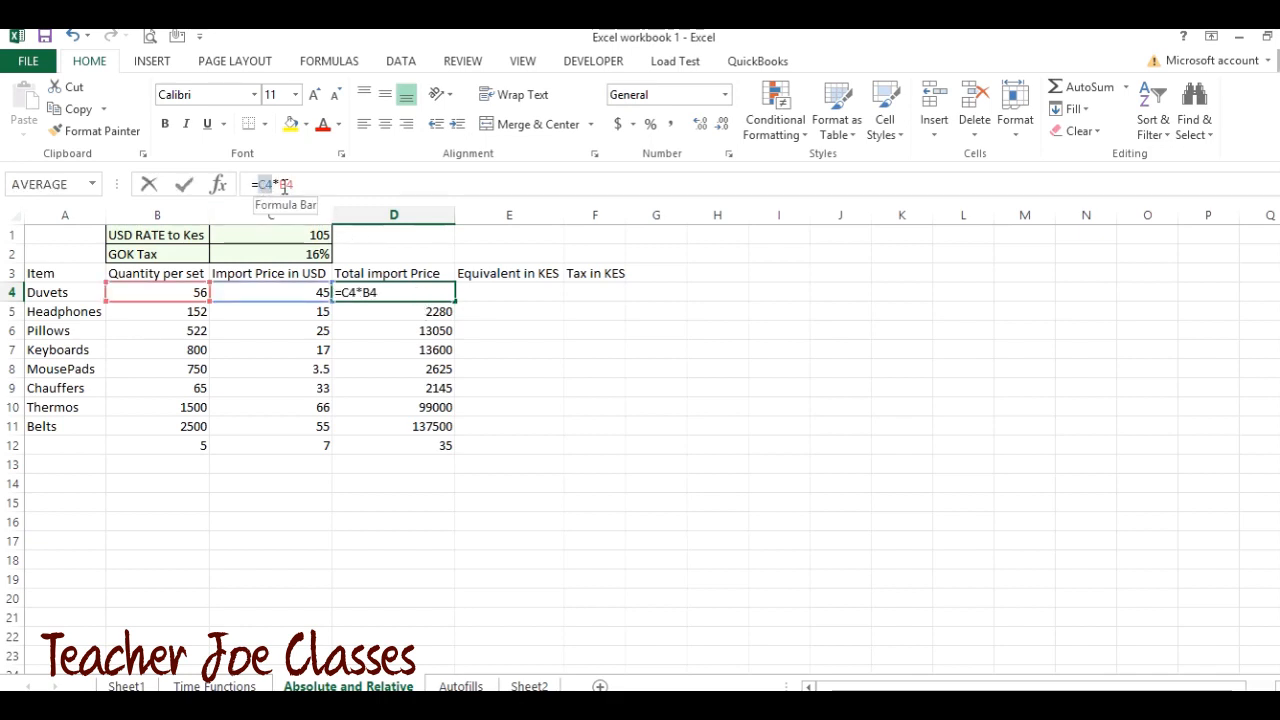
Step: Enter the formula =D4*C1 in E4 to convert the Duvets total to KES
click(490, 294)
text(=)
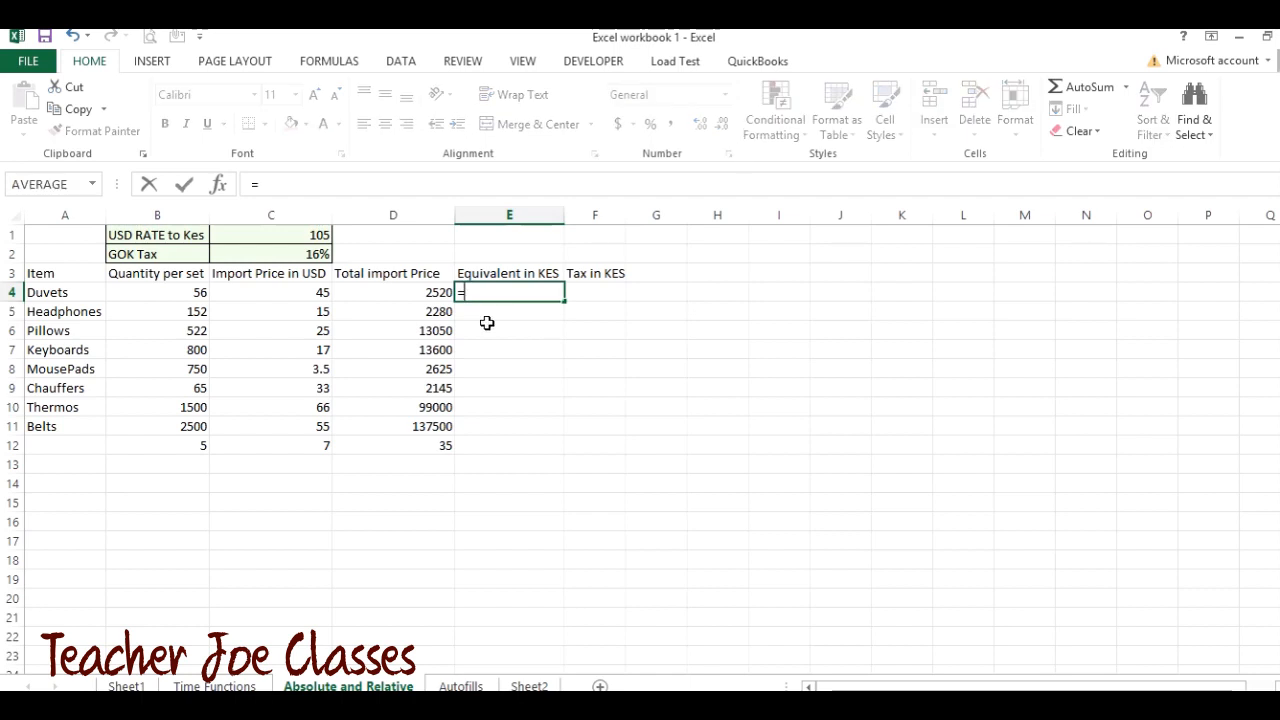
click(420, 292)
text(*)
click(301, 234)
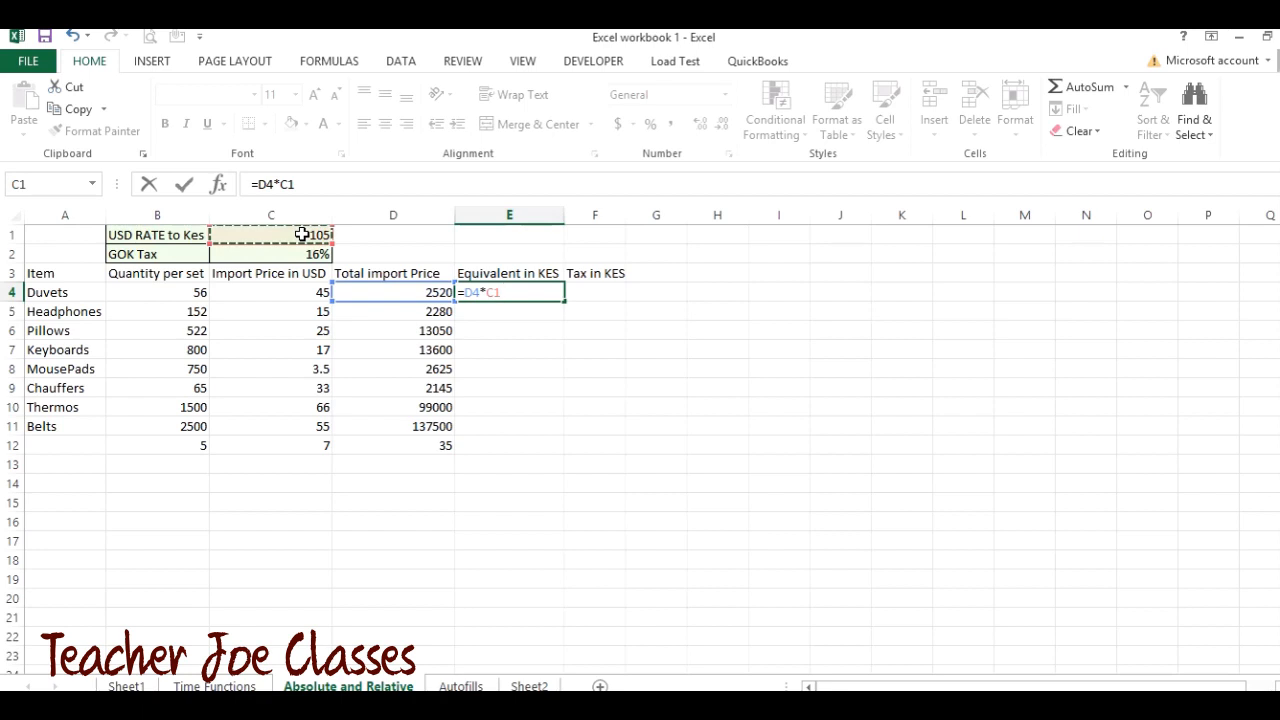
key(Return)
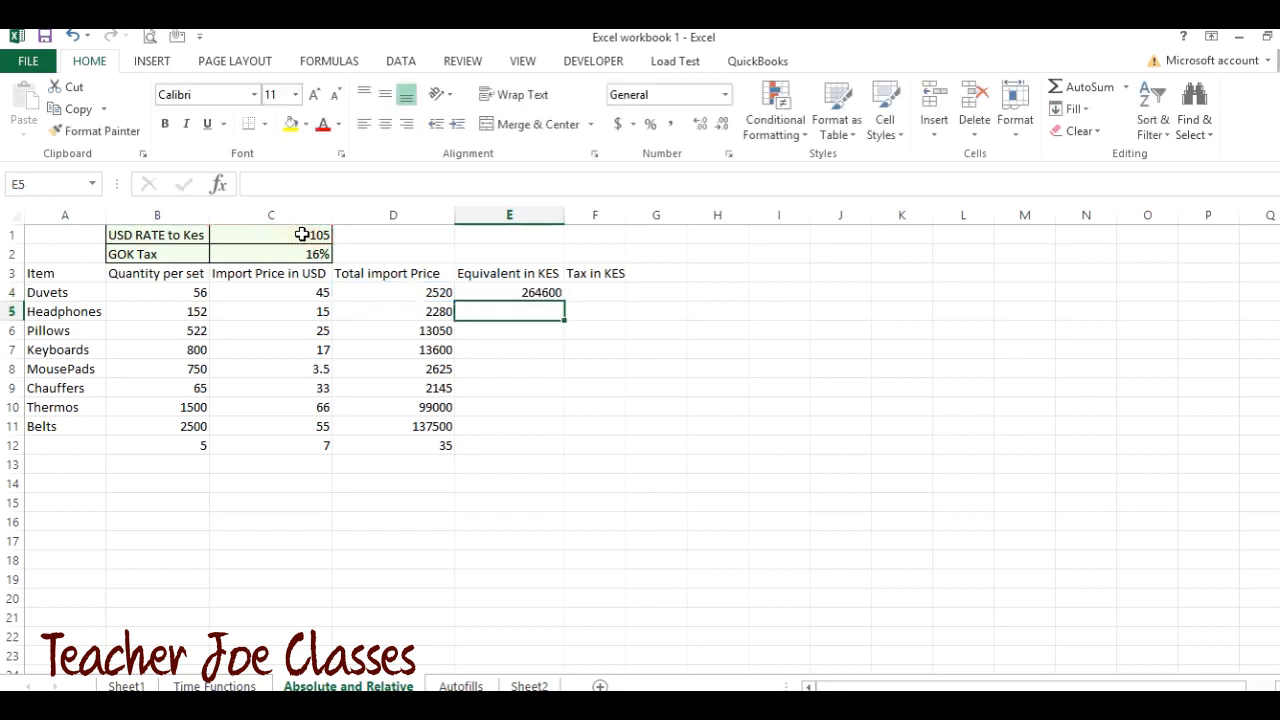
Step: Widen column E slightly and fill E4's conversion formula down to E6
drag(562, 216, 577, 216)
click(551, 291)
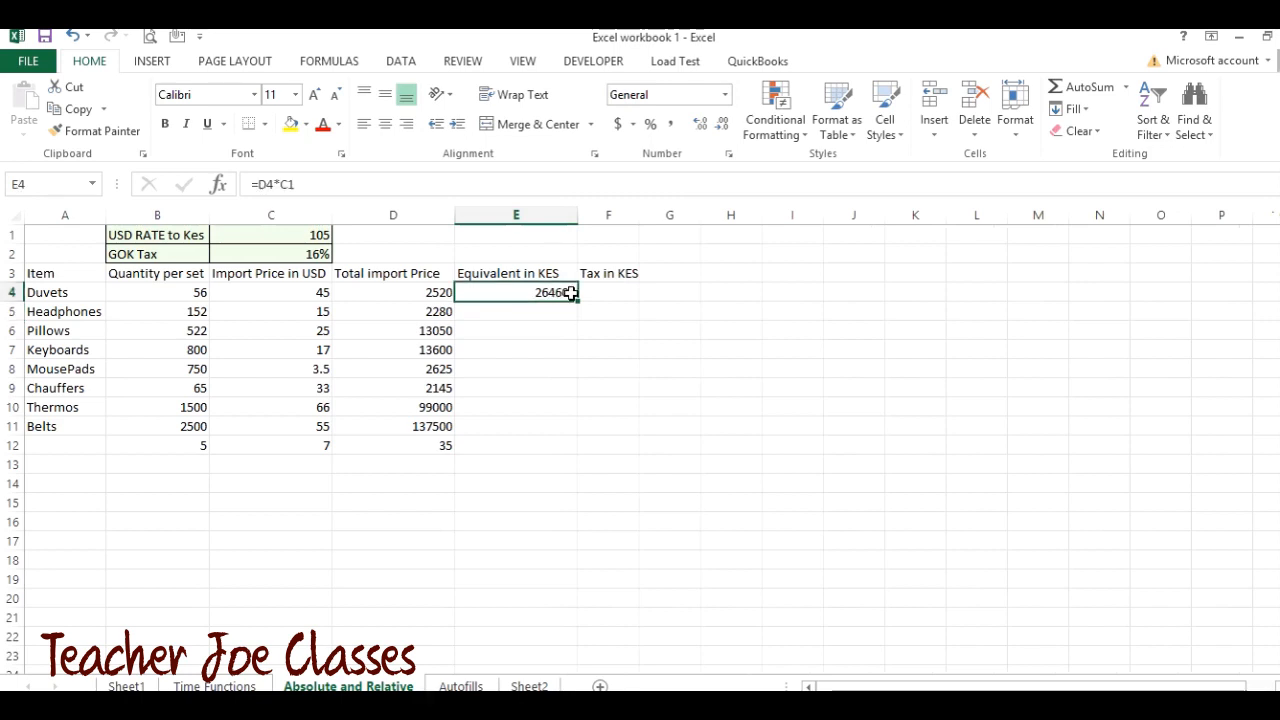
drag(577, 301, 584, 342)
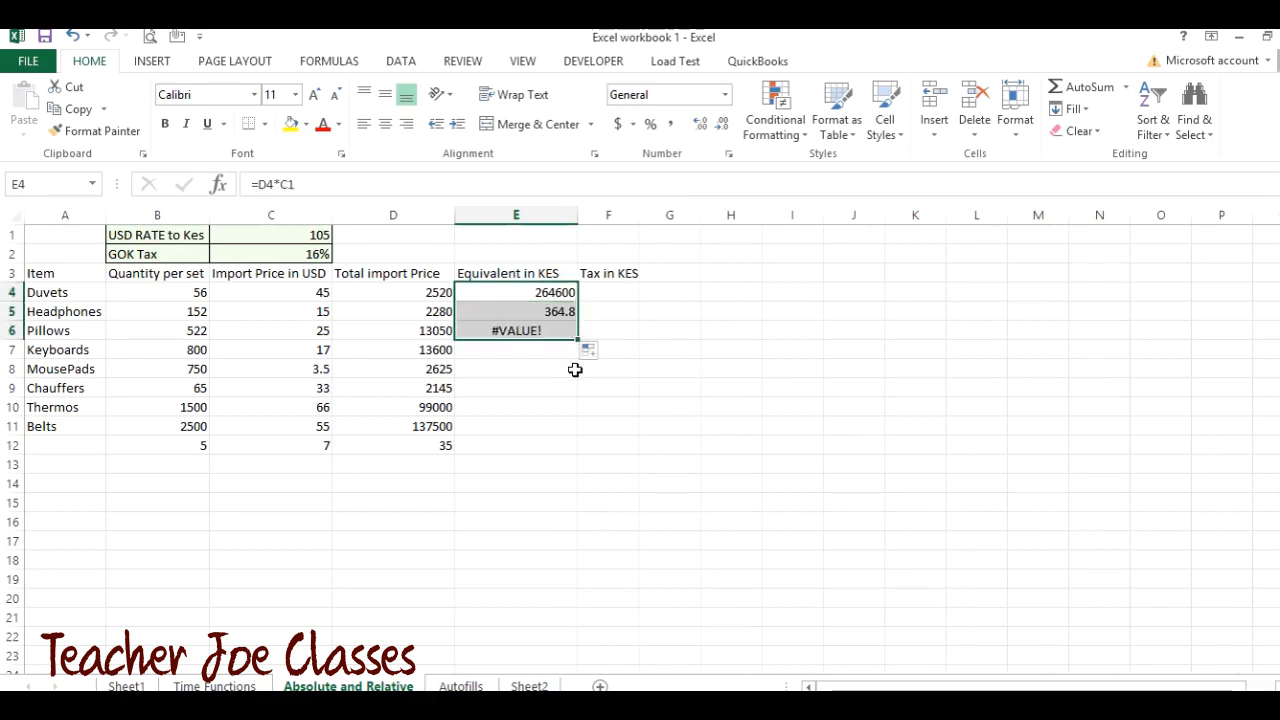
Step: Inspect the cell references in E6's formula and compare them with E4 and the USD rate in C1
double_click(487, 330)
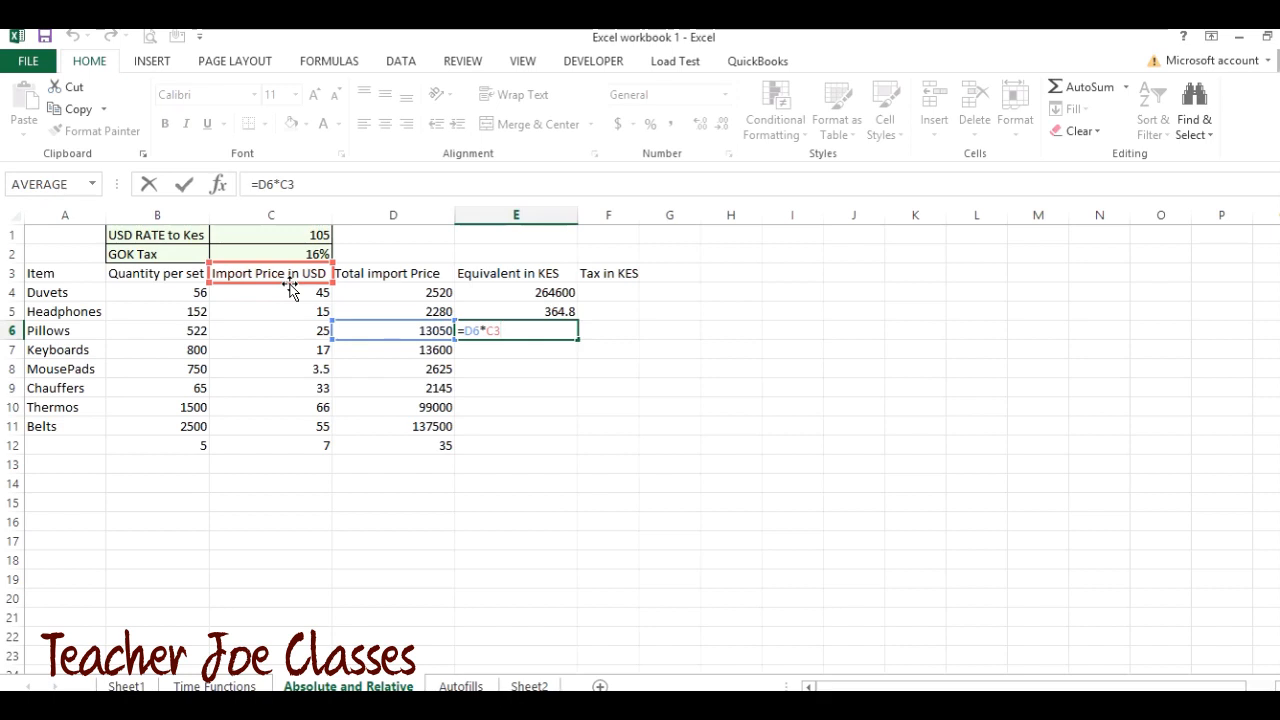
key(ctrl+Return)
click(542, 295)
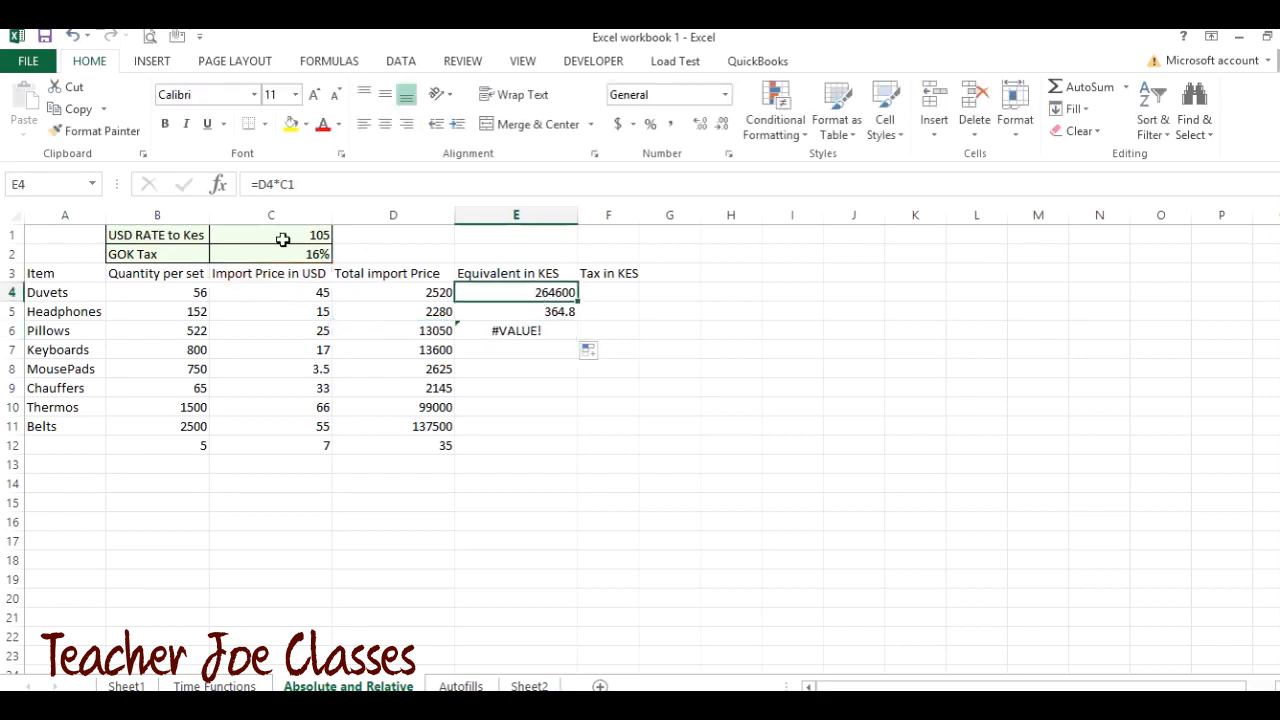
click(283, 240)
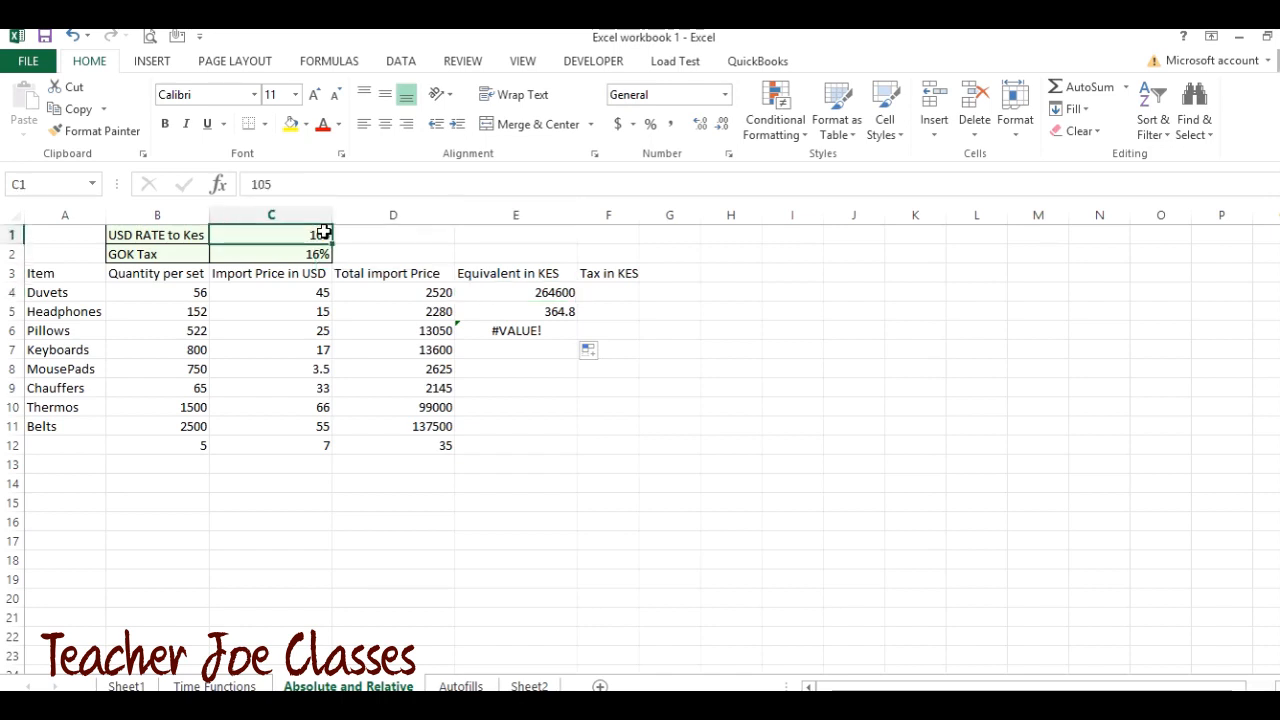
Step: Make the USD rate reference in E4 absolute so the formula reads =D4*$C$1
click(551, 297)
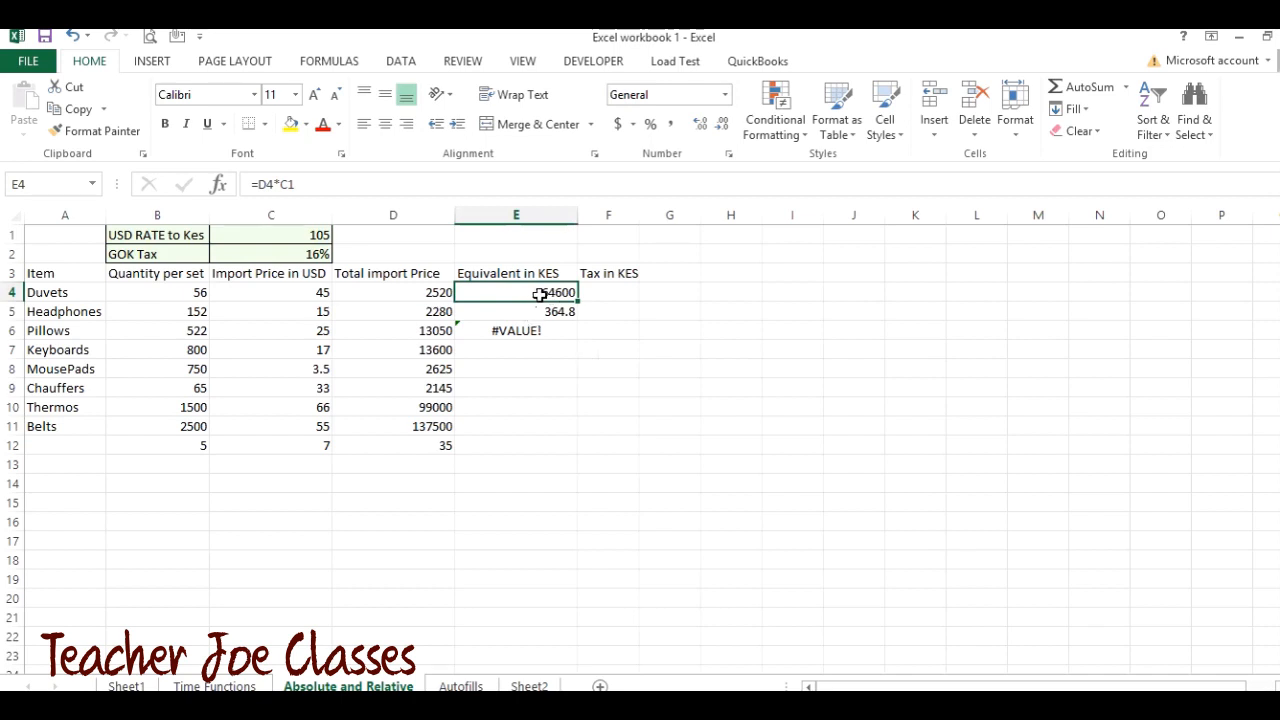
double_click(539, 295)
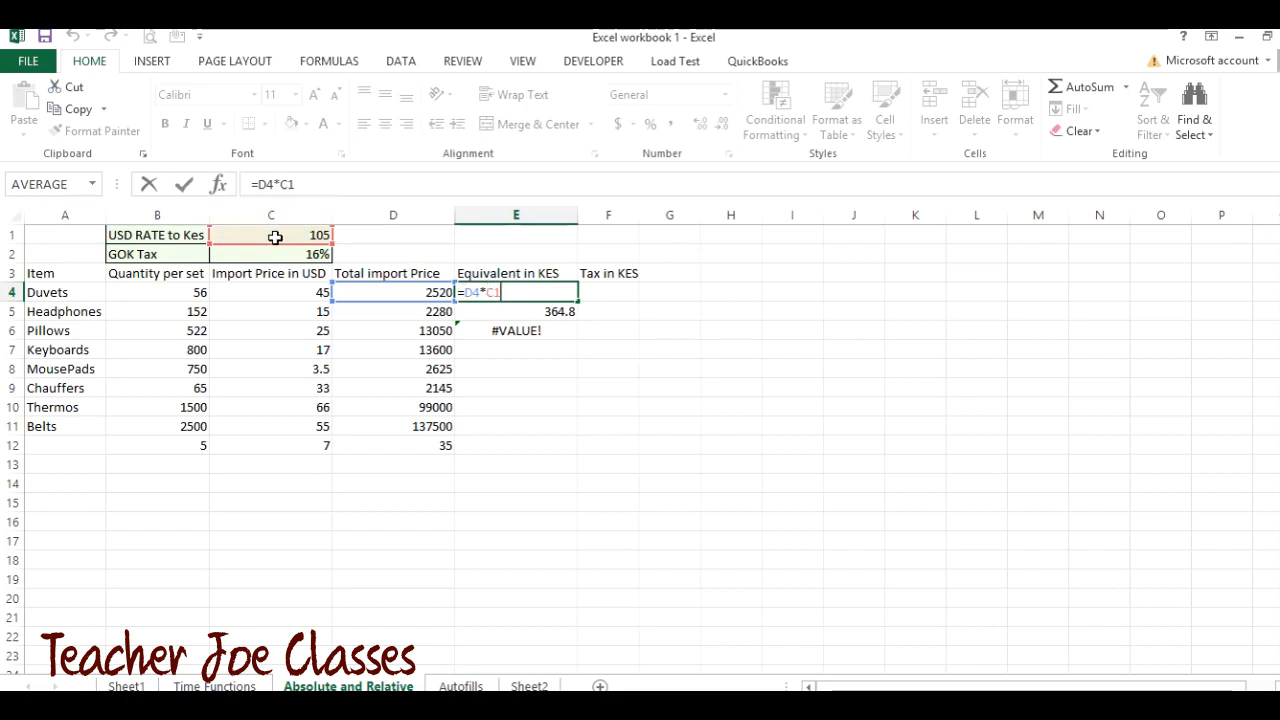
drag(489, 292, 503, 291)
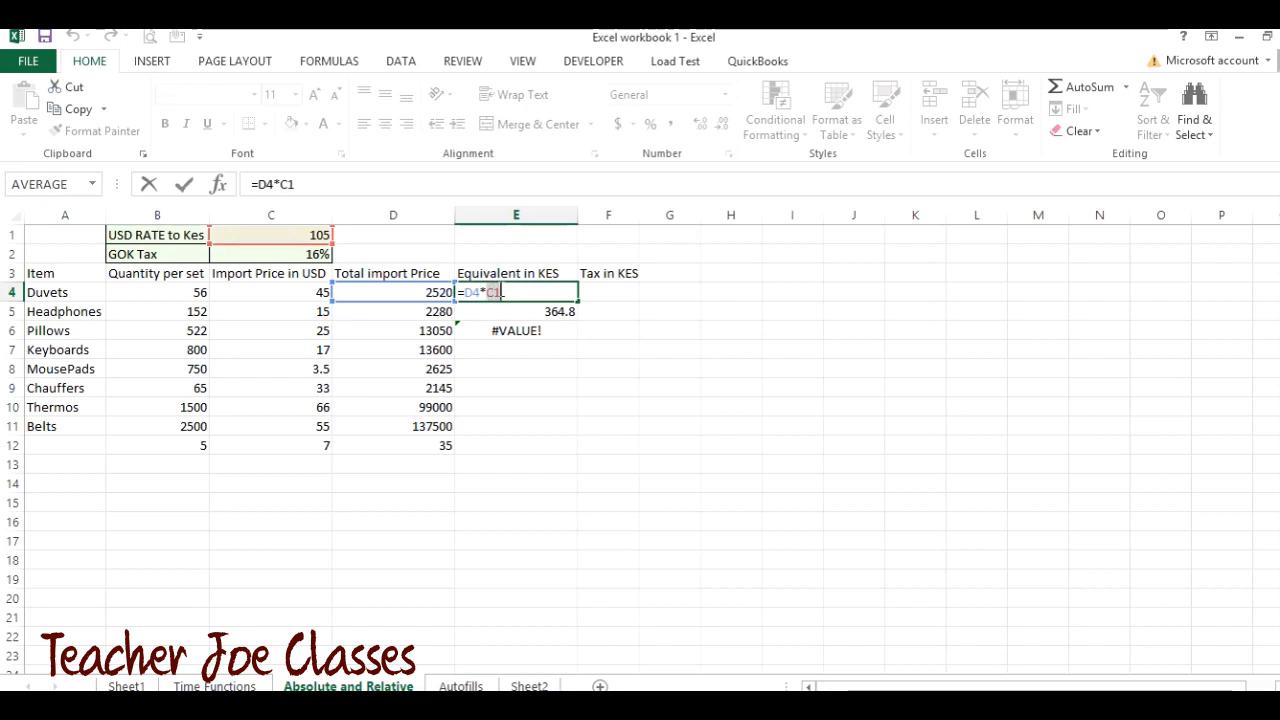
key(F4)
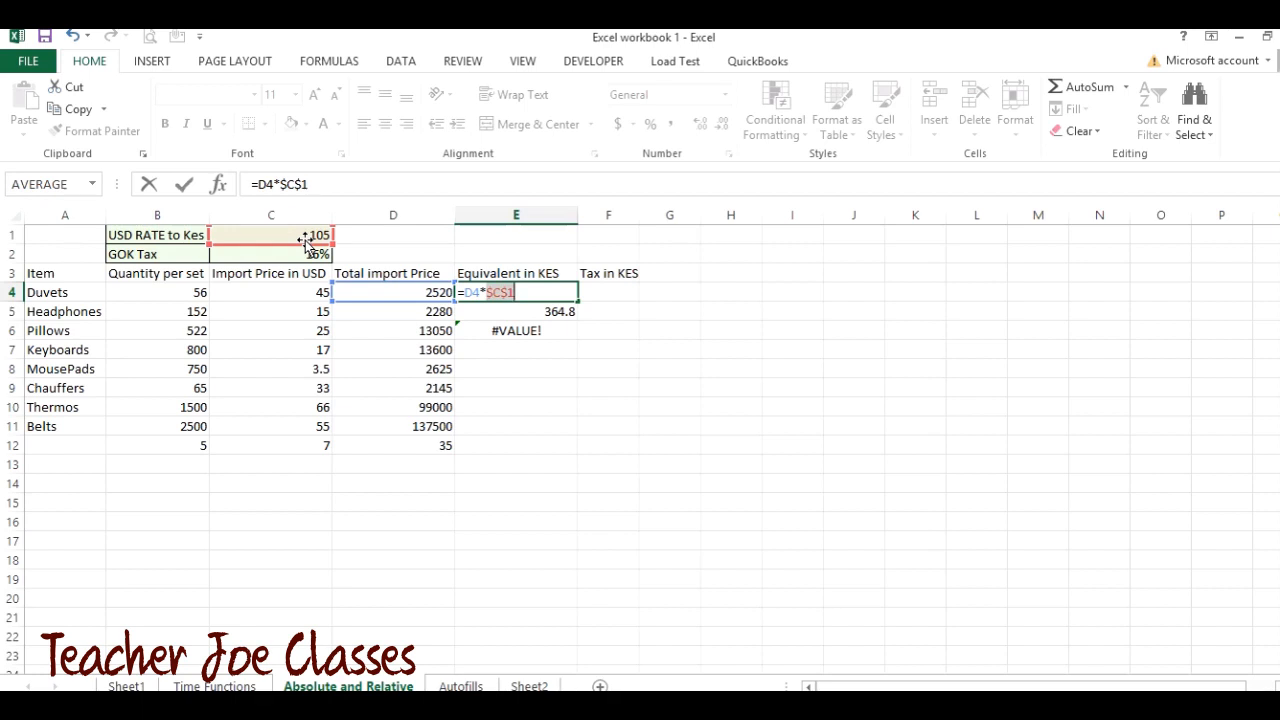
key(Return)
Step: Fill E4's absolute-reference formula down through E12 and check the copied formula in E8
click(510, 291)
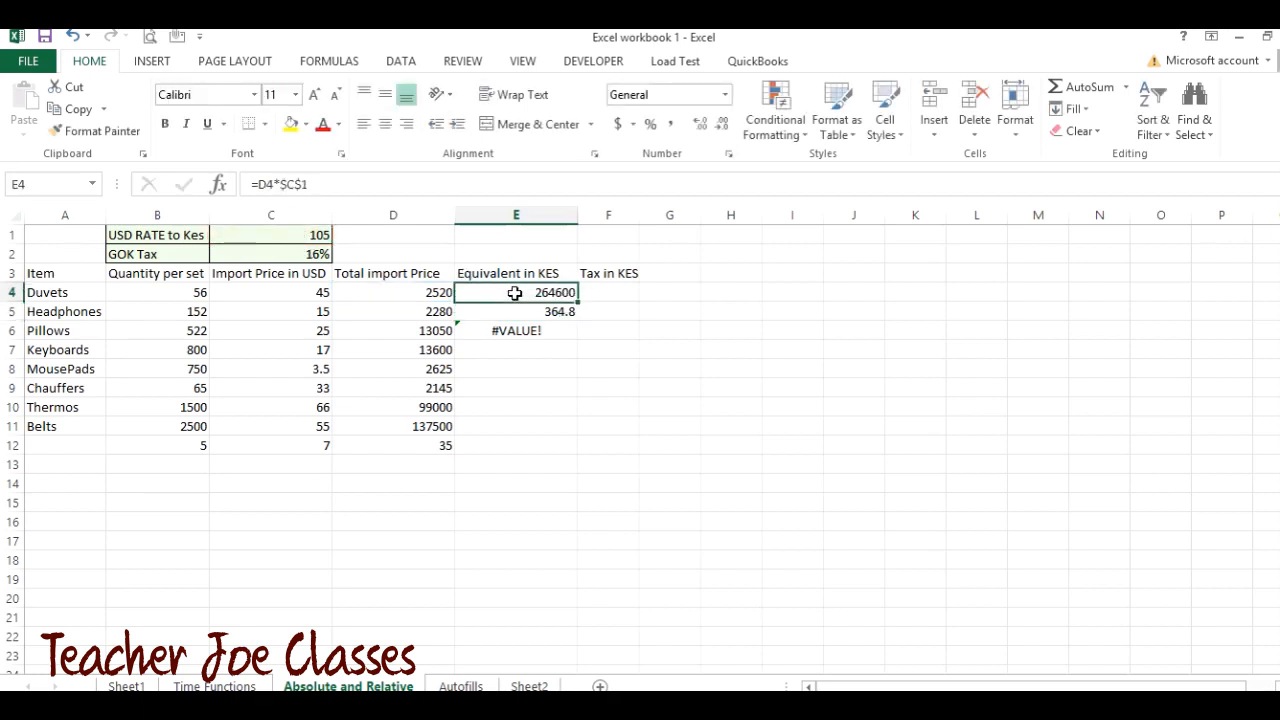
drag(572, 299, 560, 447)
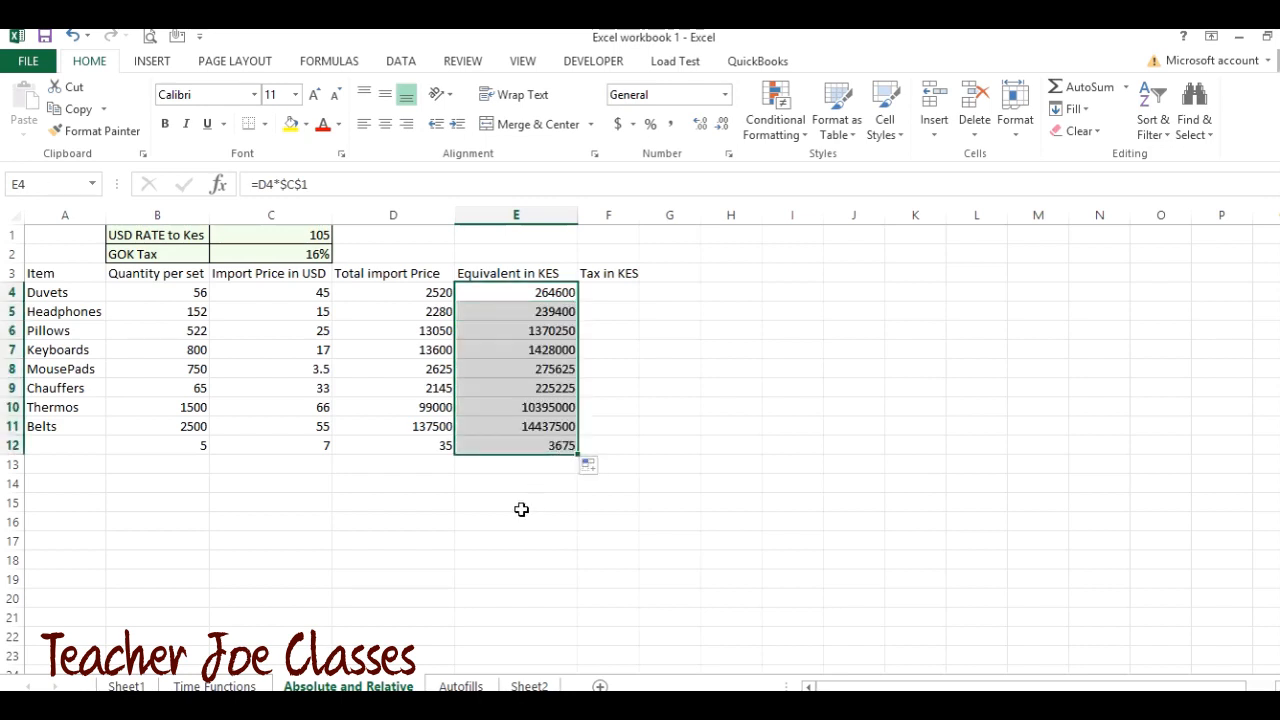
click(537, 479)
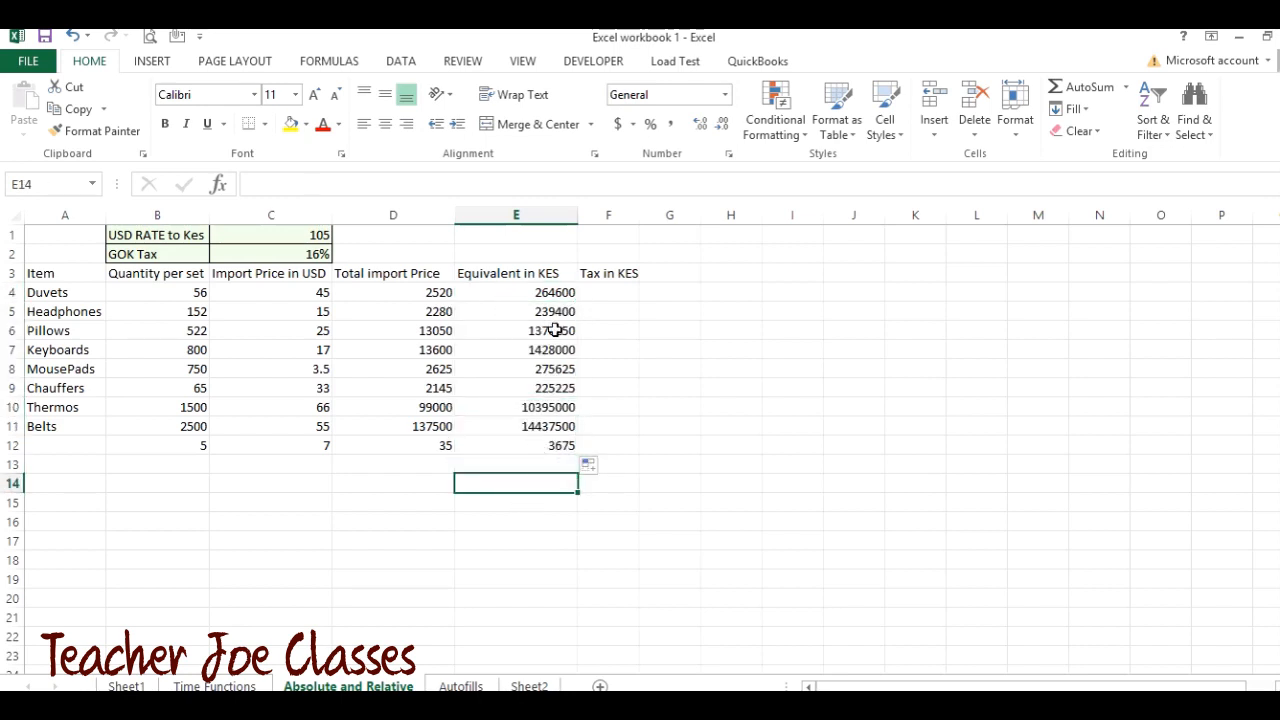
double_click(551, 376)
key(Return)
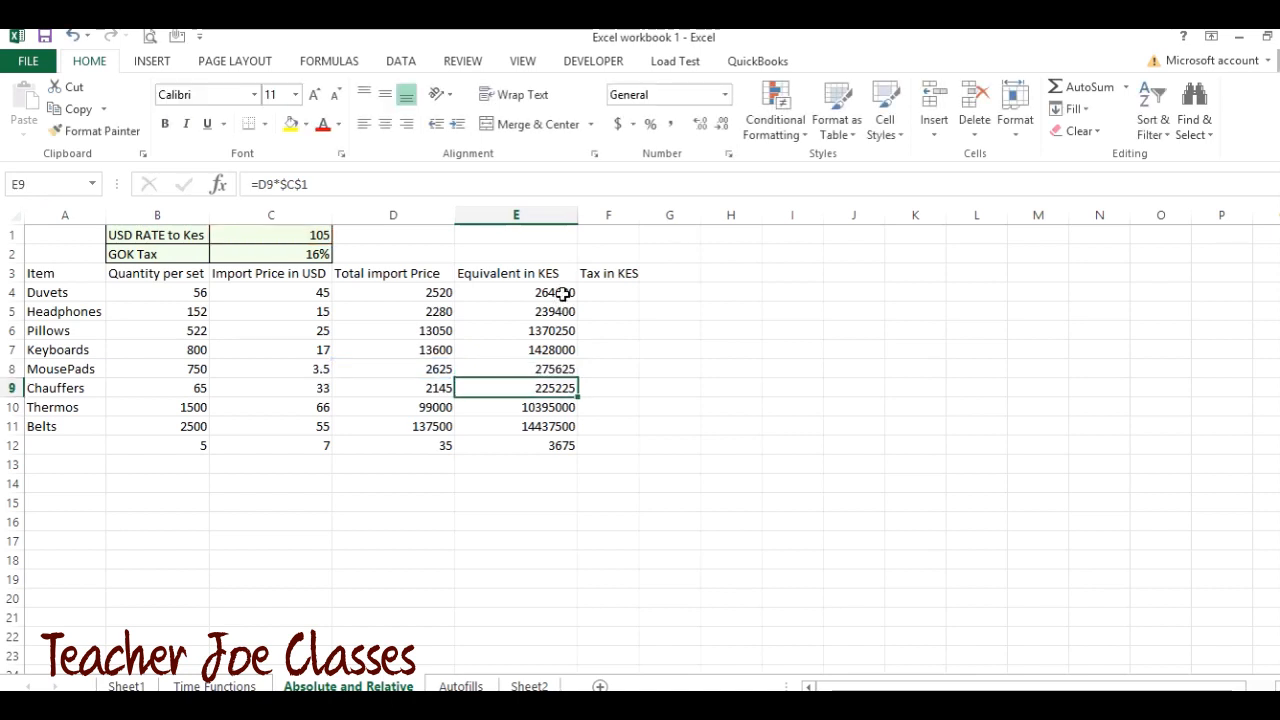
Step: Enter the tax formula =E4*C2 in F4 and fill it down through F12
click(563, 293)
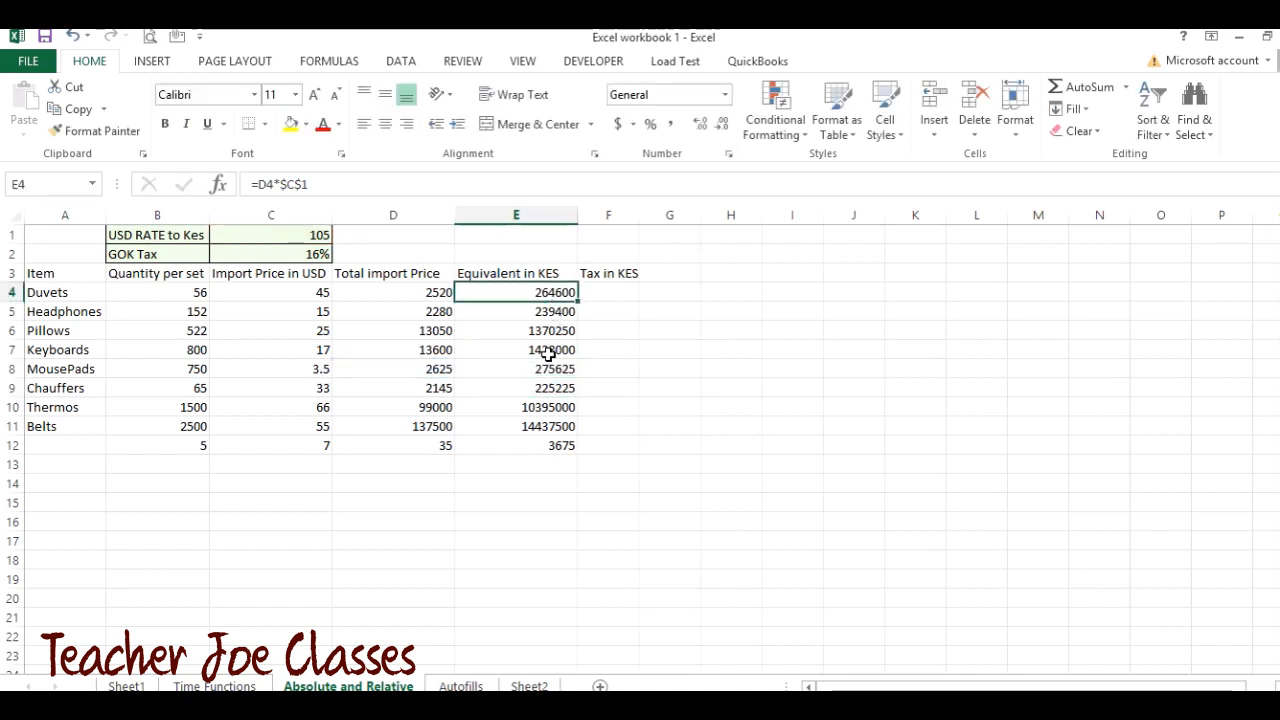
click(617, 296)
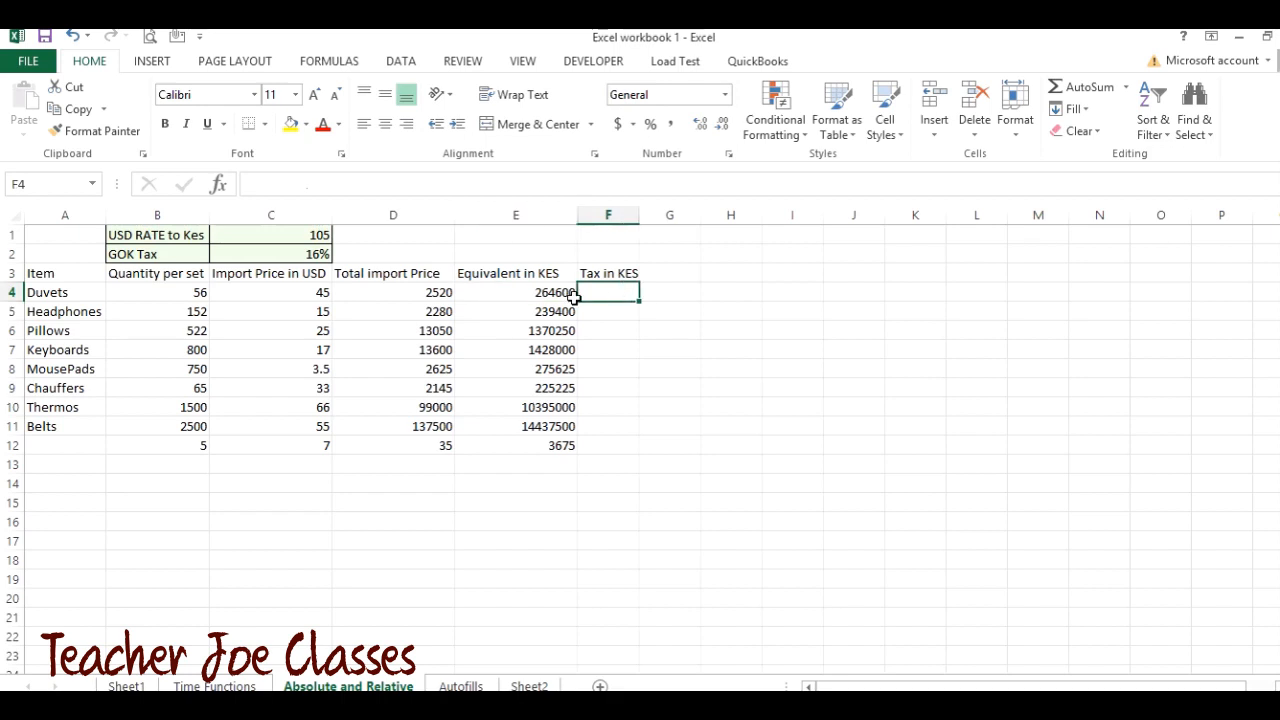
click(526, 294)
click(600, 298)
text(=)
click(531, 293)
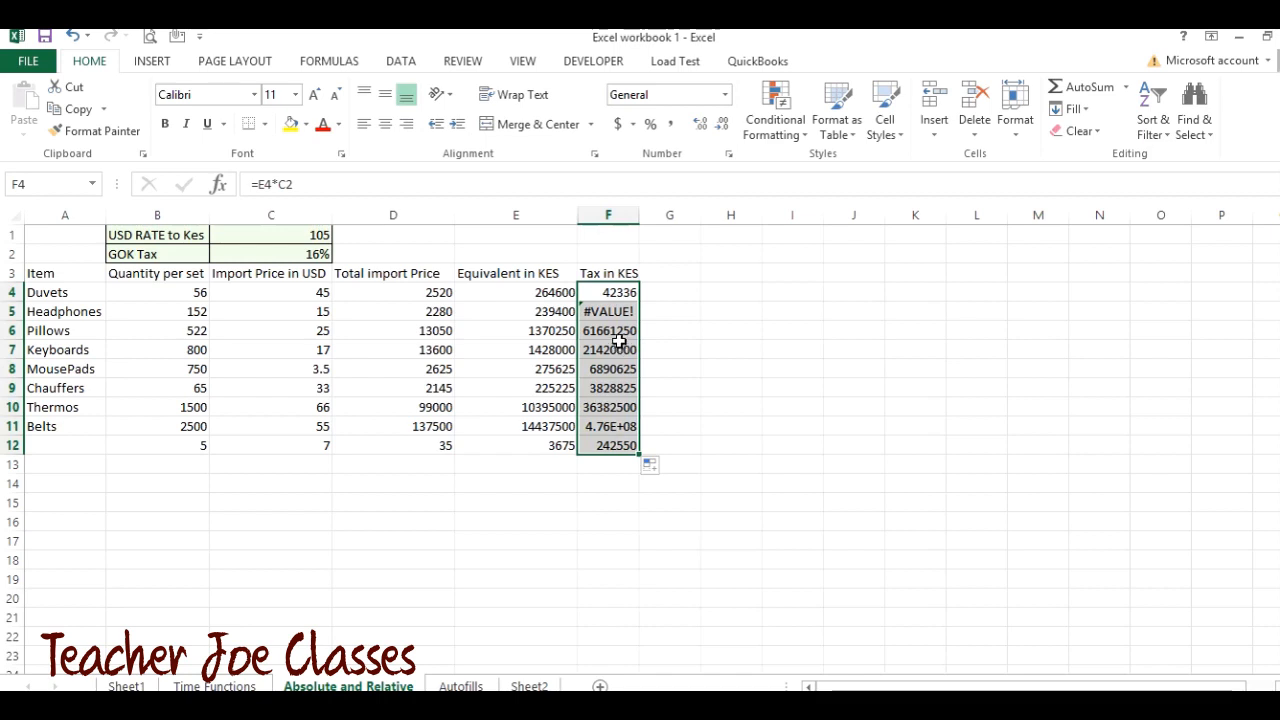
Step: Cycle through the reference types for C2 in F4 and make it absolute so the formula reads =E4*$C$2
double_click(619, 341)
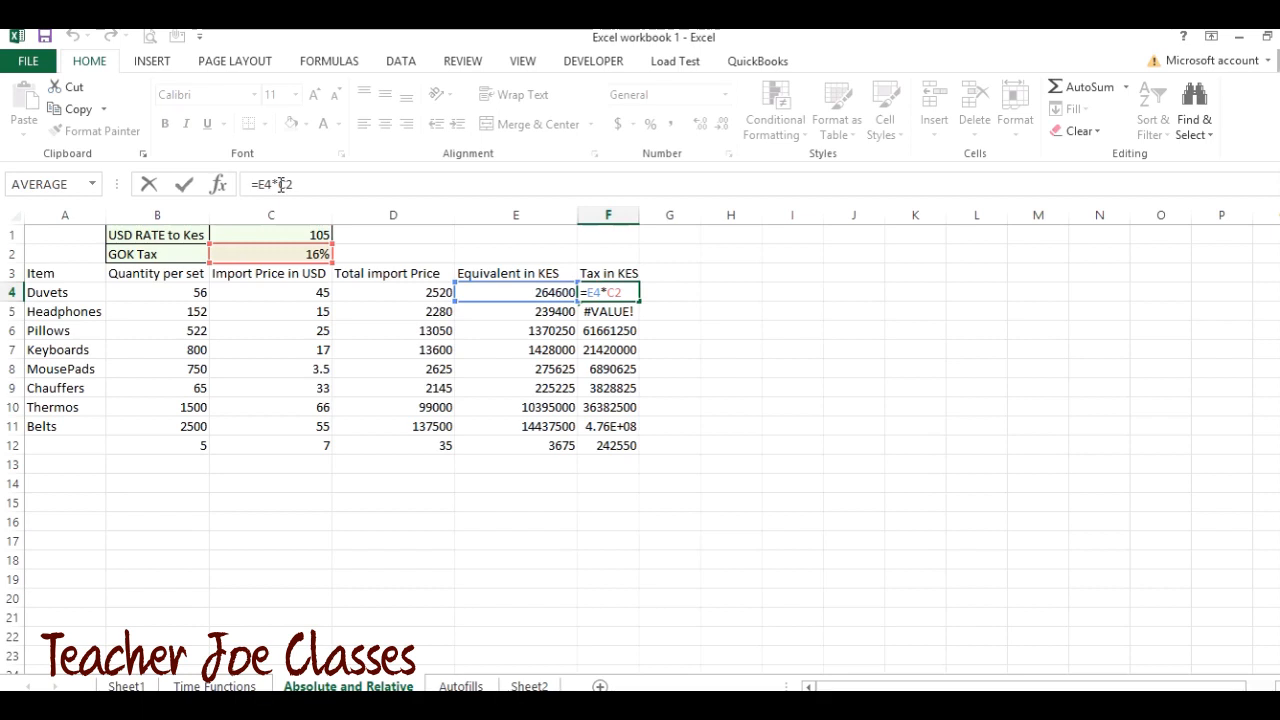
drag(280, 185, 298, 185)
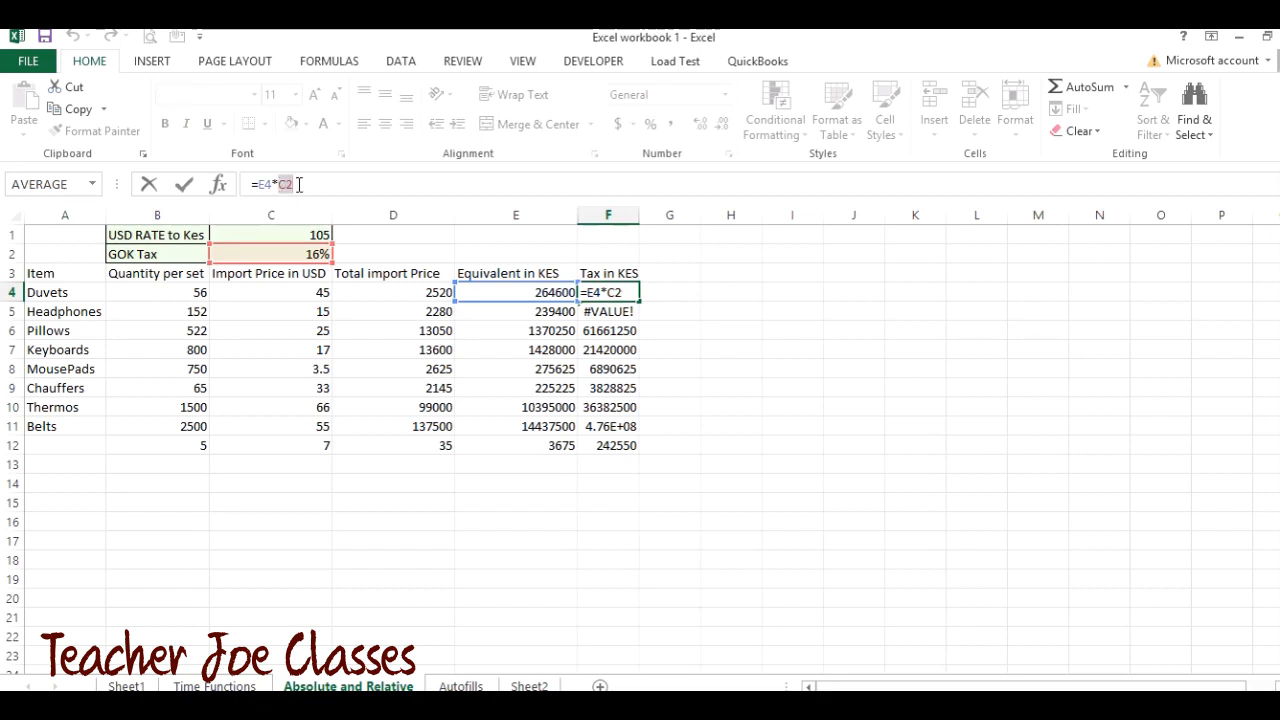
key(F4)
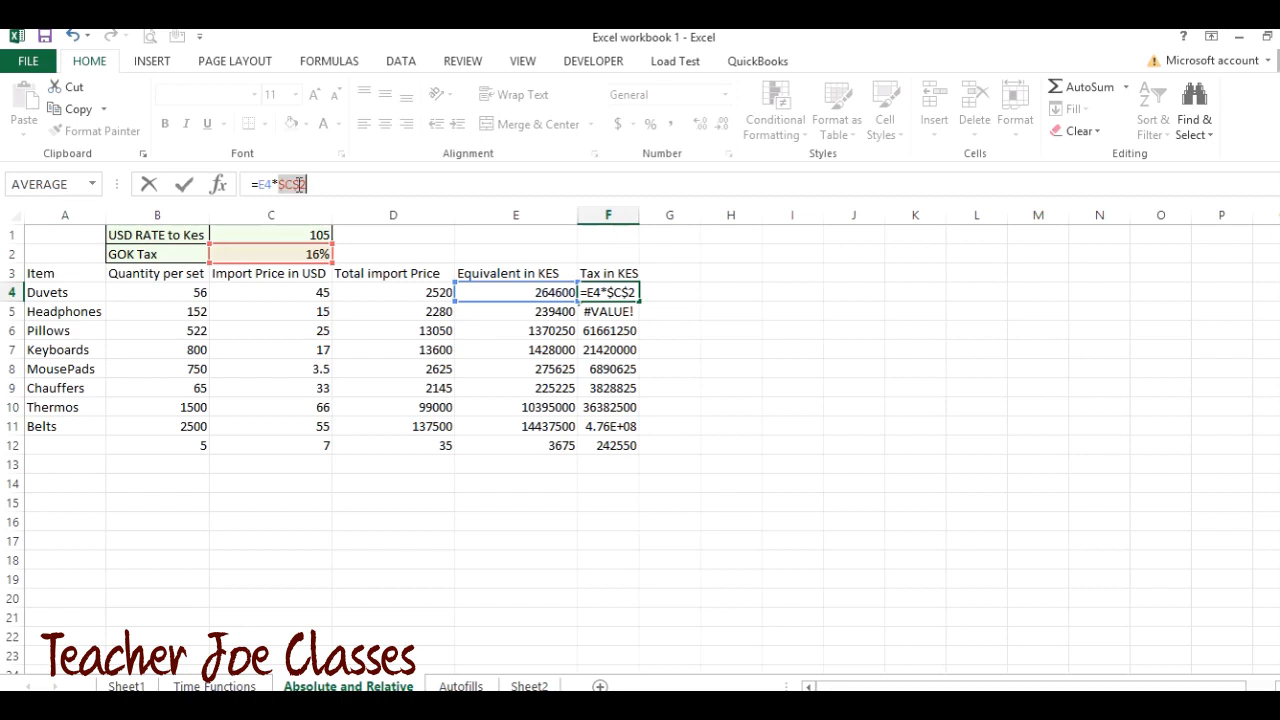
key(F4)
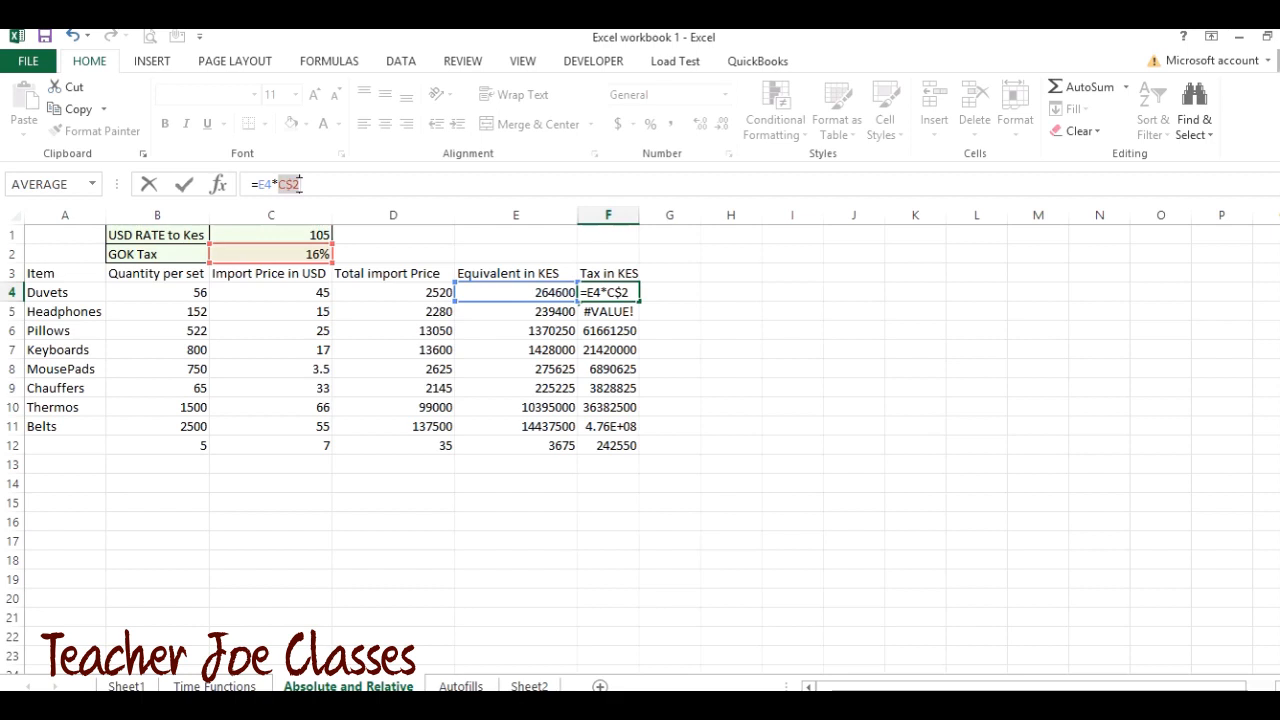
key(F4)
key(F4)
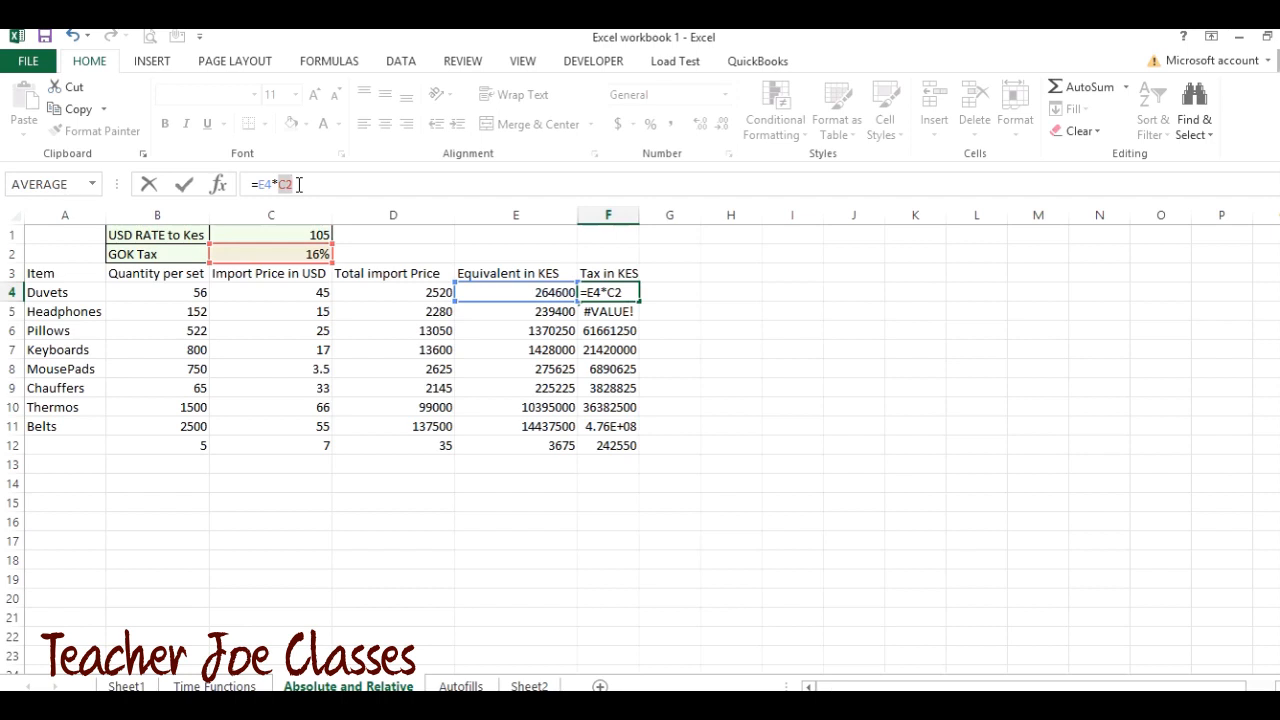
key(F4)
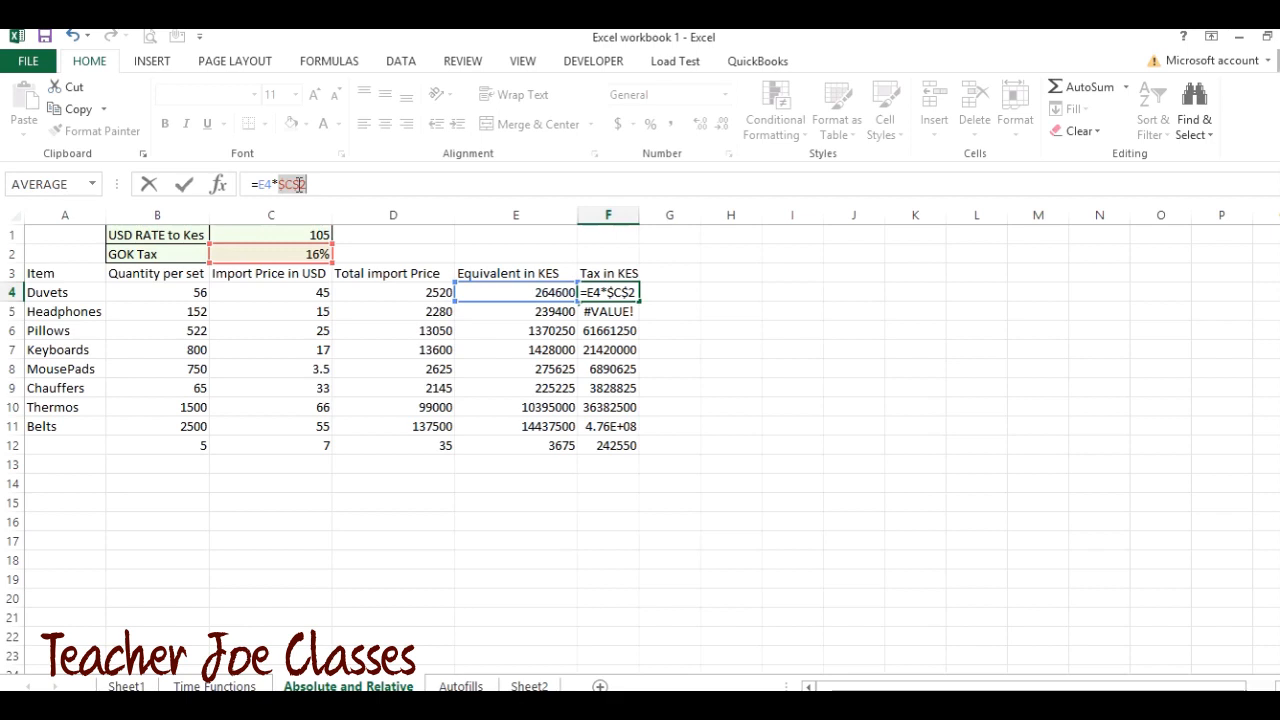
key(Return)
Step: Fill F4's absolute-reference tax formula down through F12 and check the copied formula in F12
click(625, 292)
drag(638, 300, 631, 452)
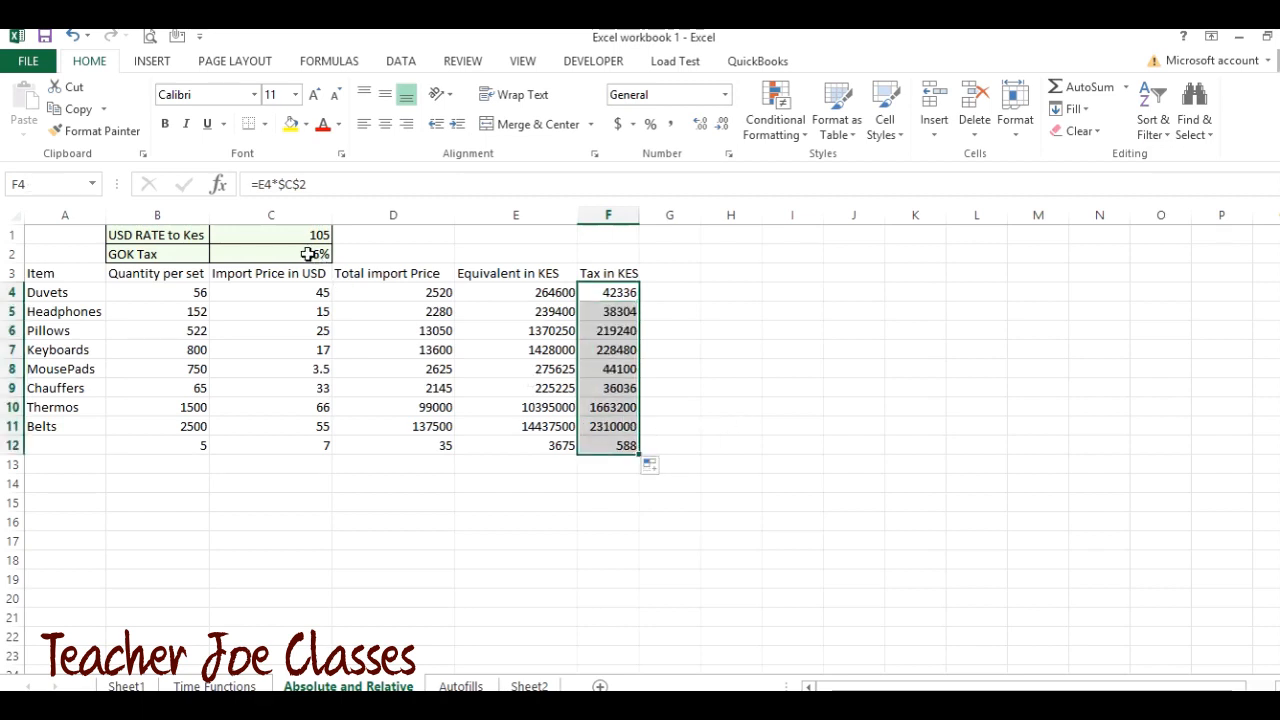
double_click(613, 437)
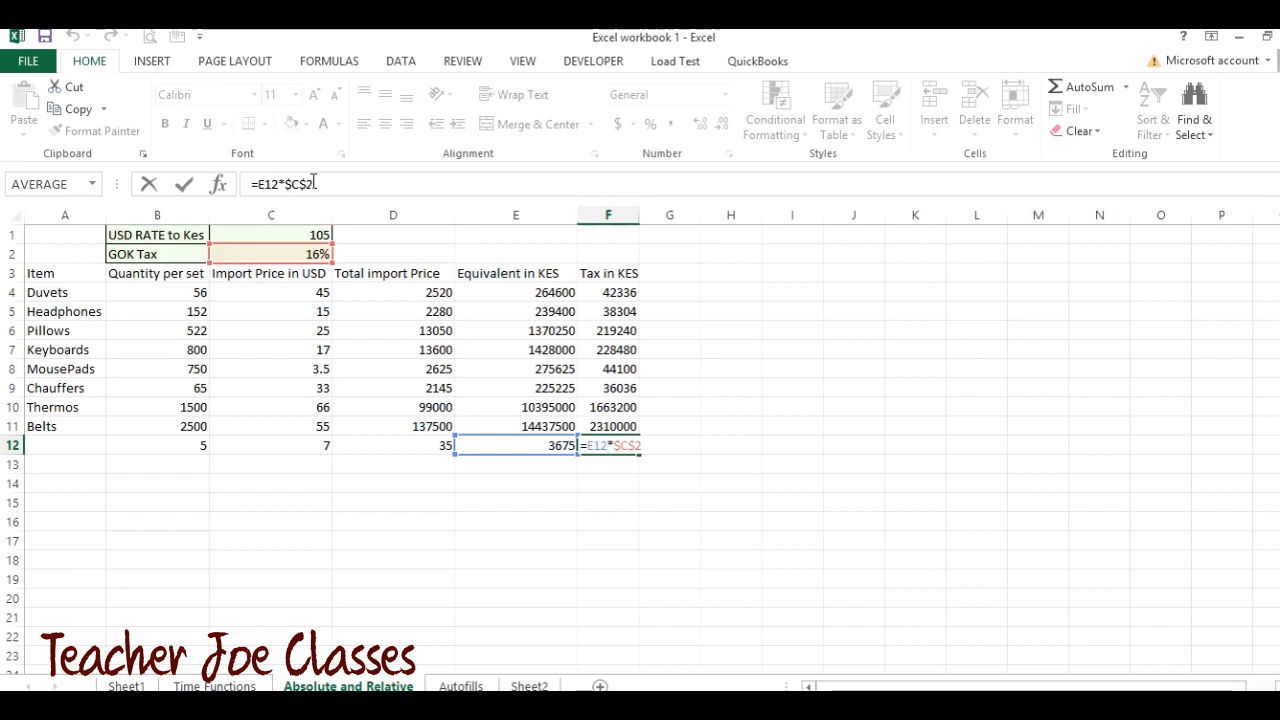
key(Return)
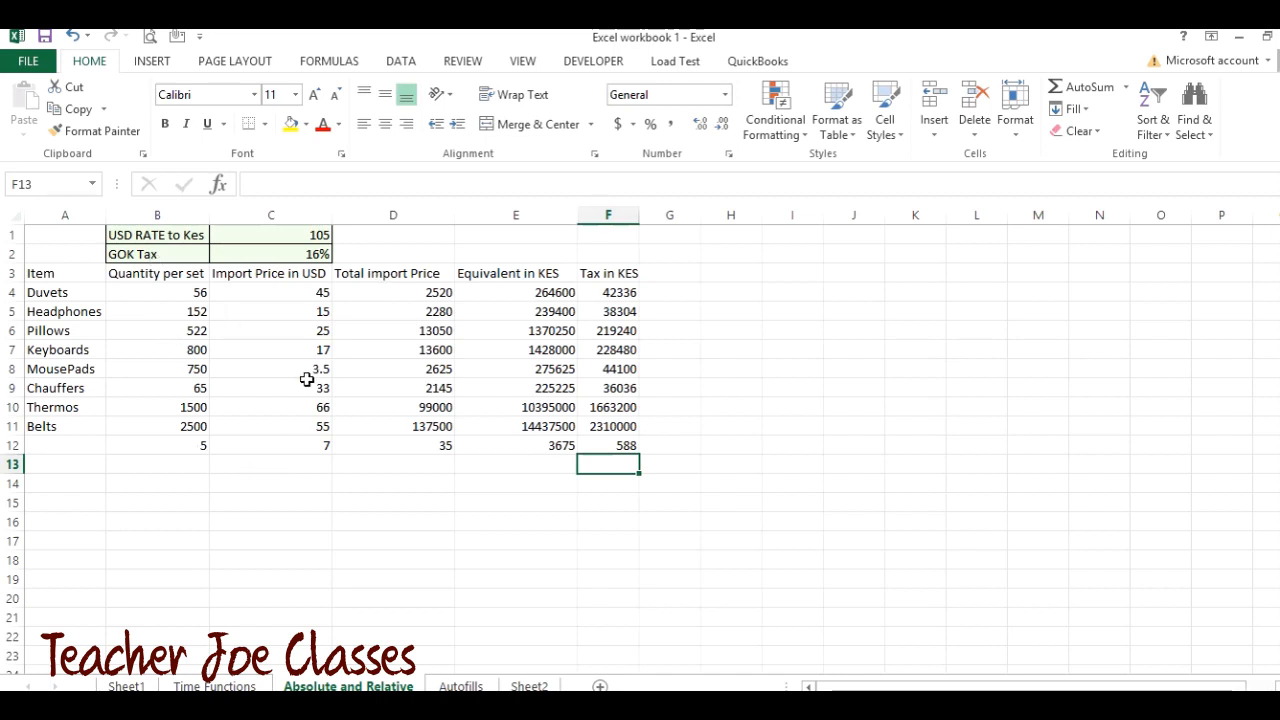
Step: Set the USD rate in C1 to 75 and the GOK tax in C2 to 14%, checking the dependent columns
click(281, 235)
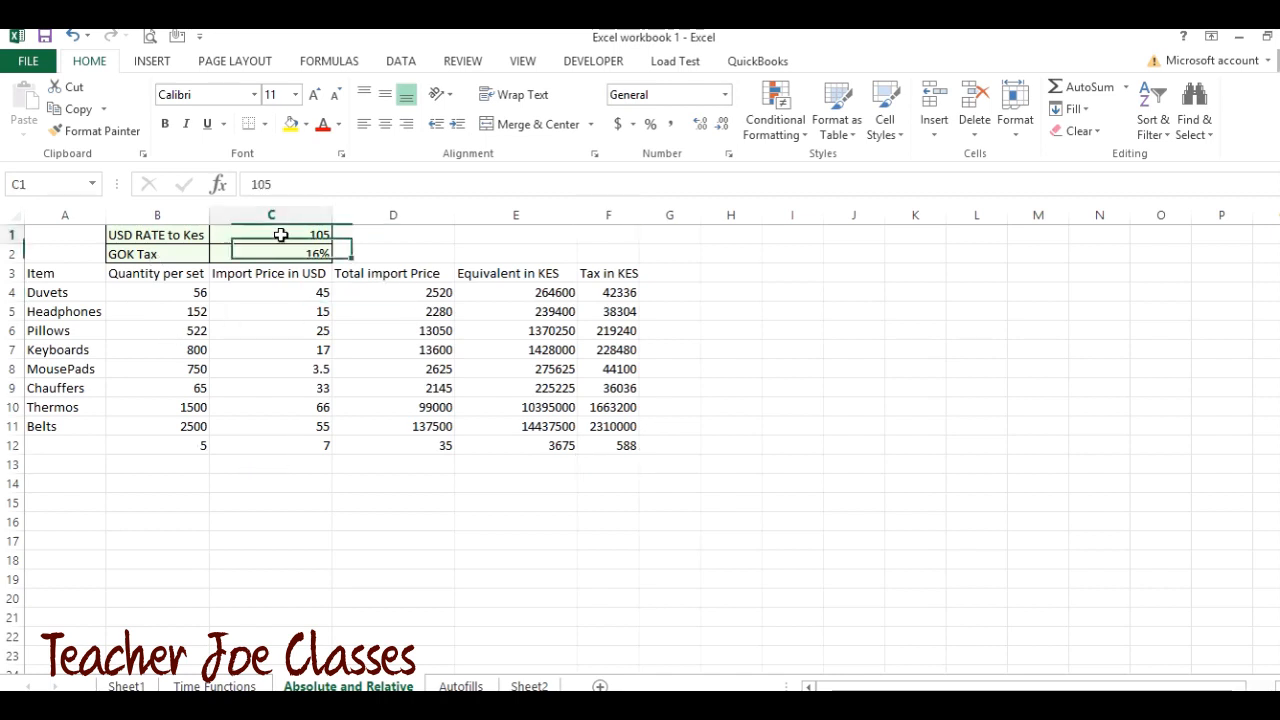
text(75)
click(307, 254)
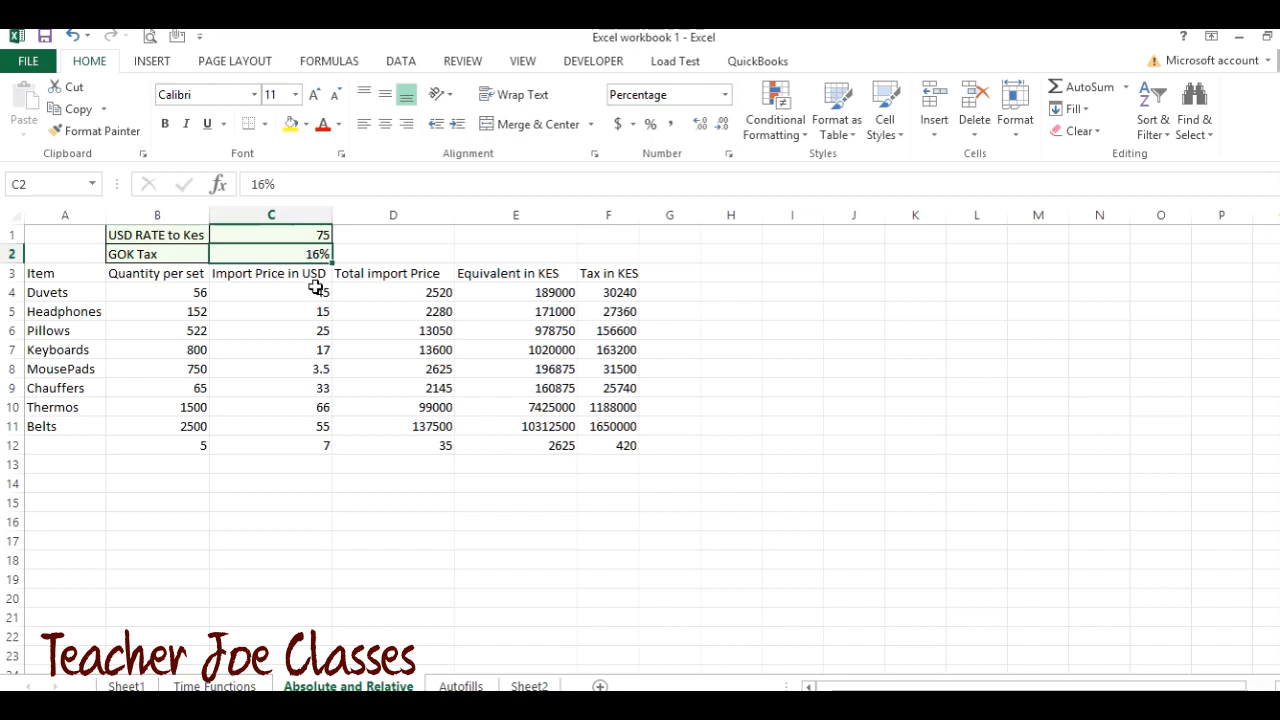
text(14)
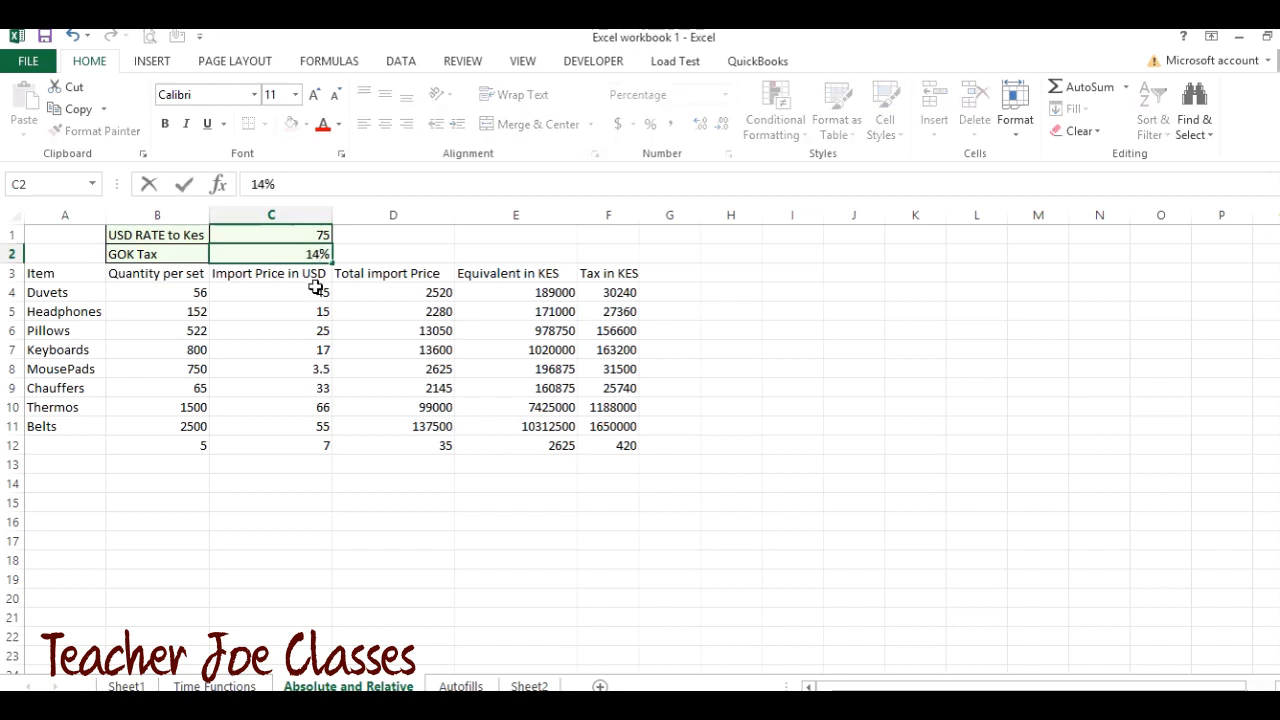
key(Return)
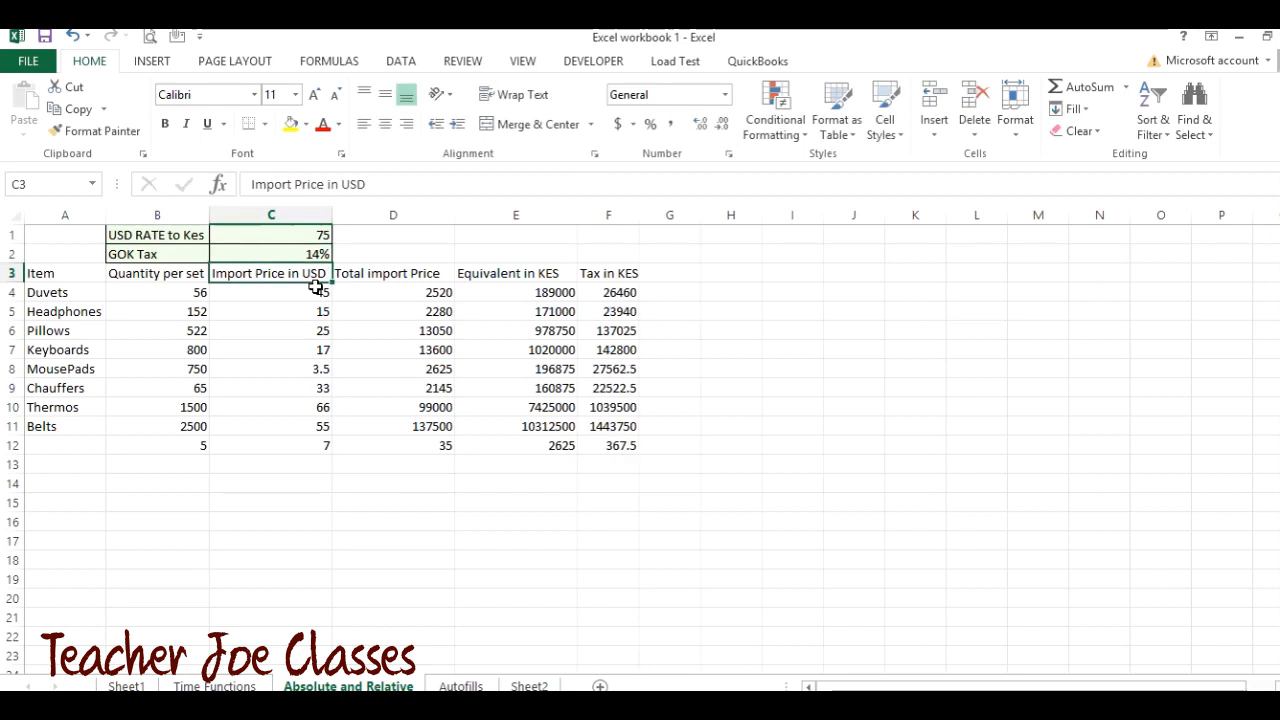
drag(624, 290, 624, 412)
click(318, 252)
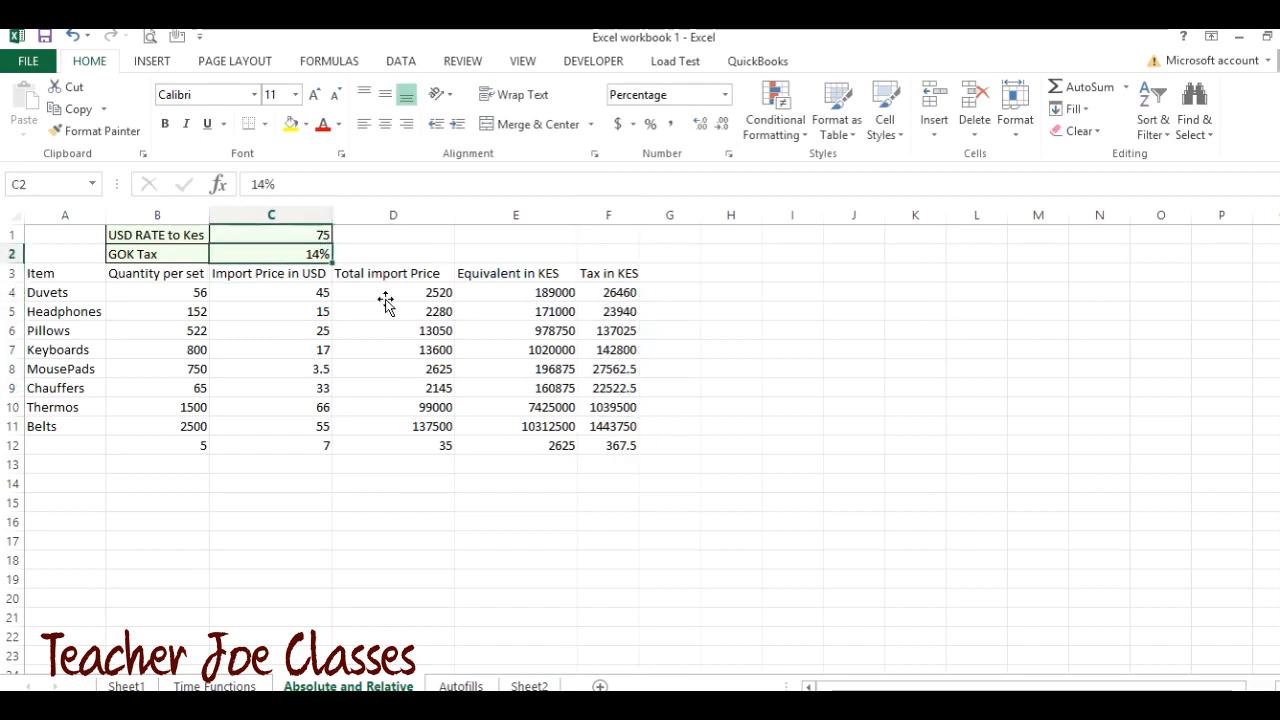
click(468, 380)
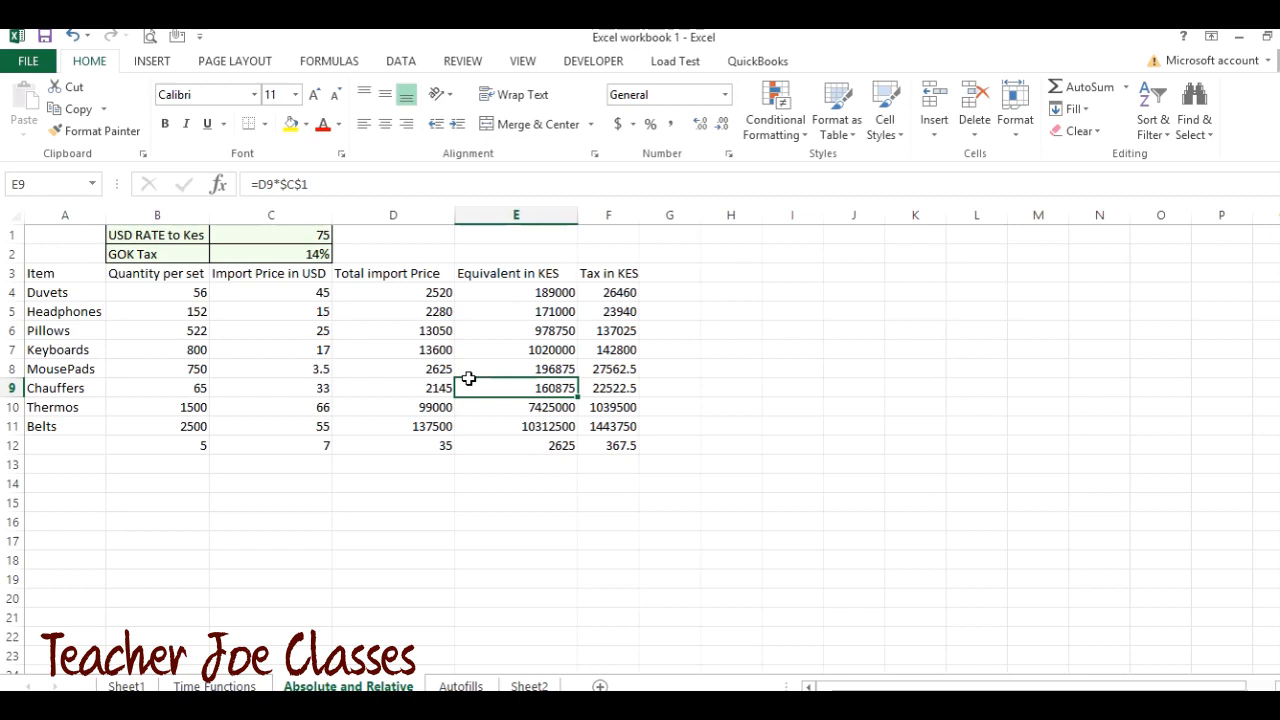
Step: Open Sheet1 and read through the objectives listed below the student table in rows 10 to 17
click(127, 687)
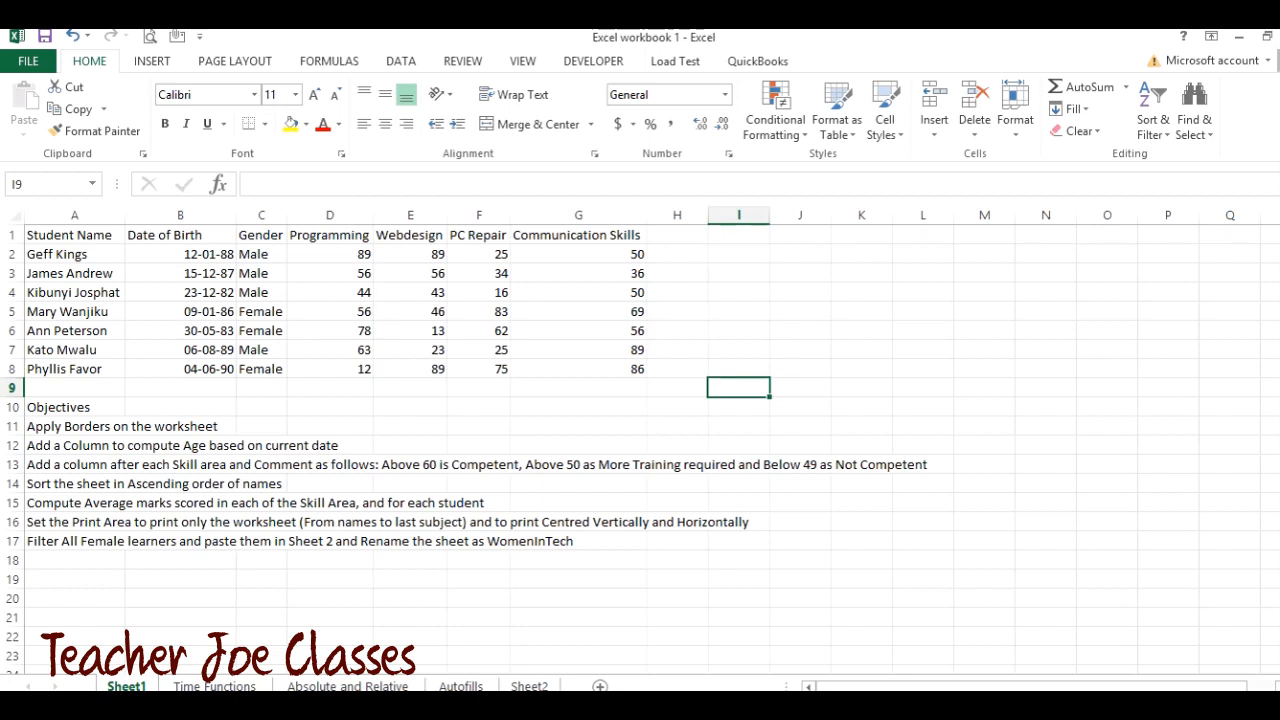
drag(66, 407, 115, 552)
click(185, 546)
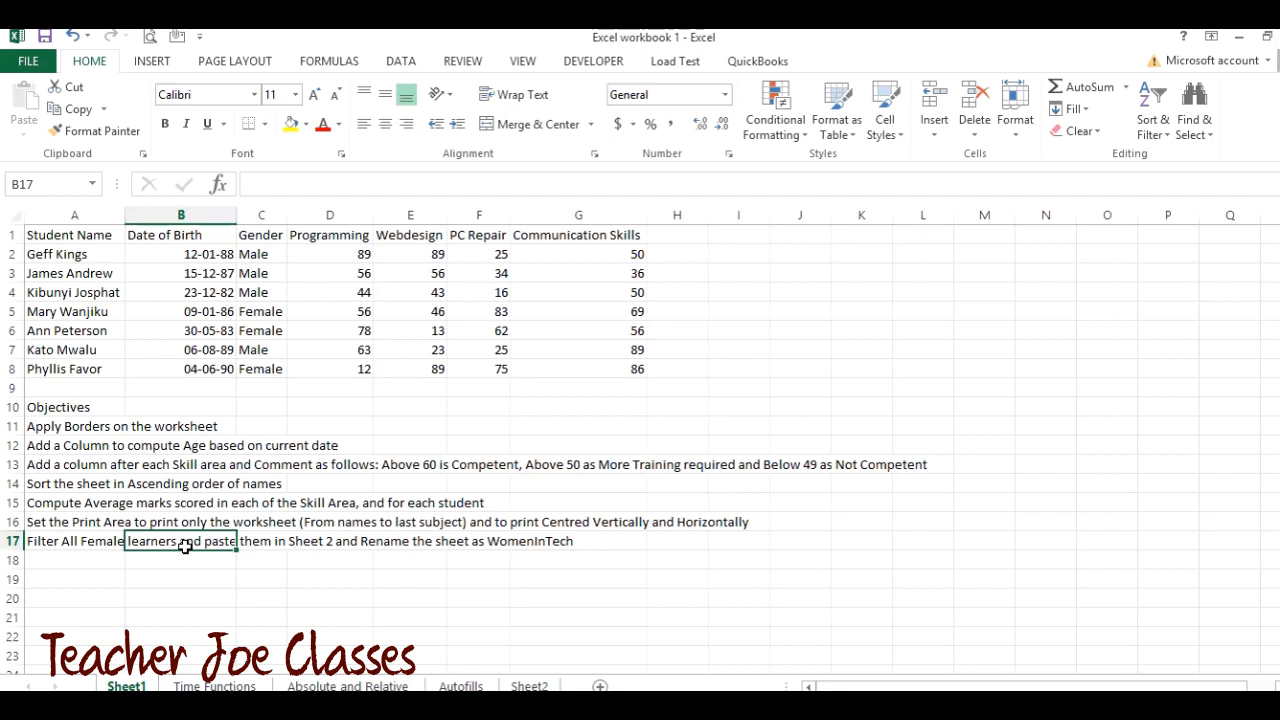
click(61, 427)
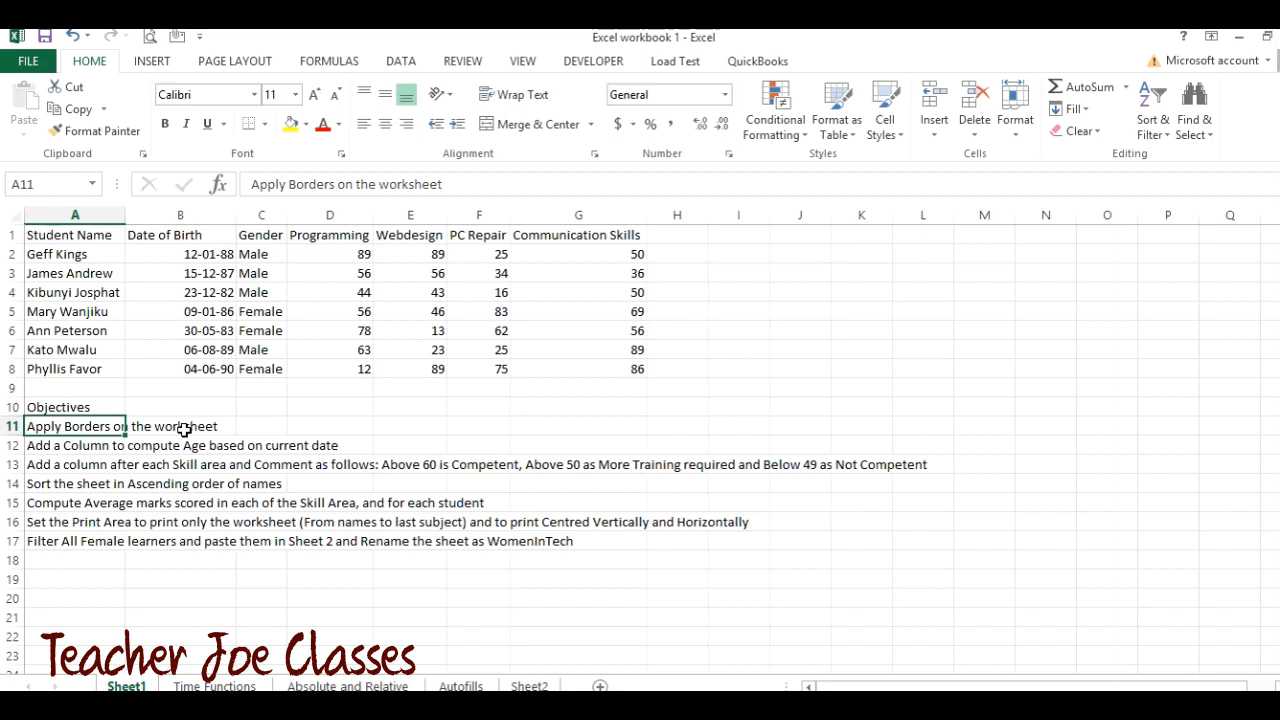
click(57, 447)
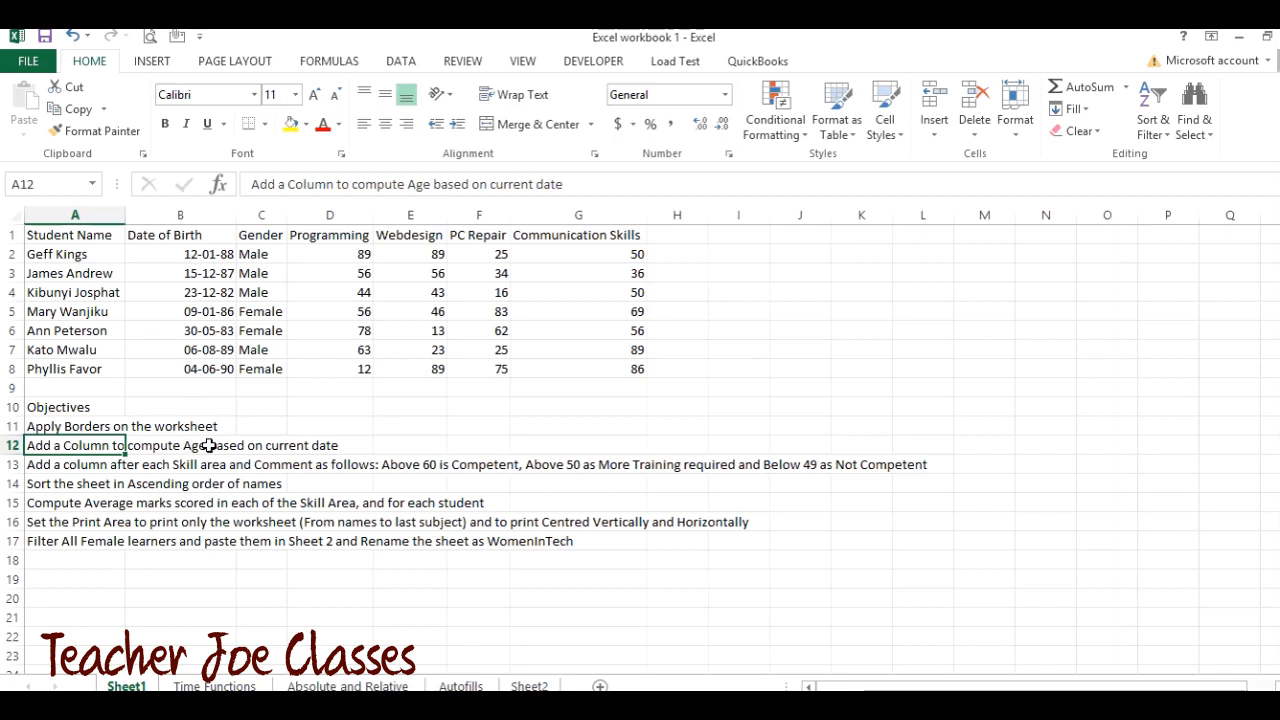
click(76, 467)
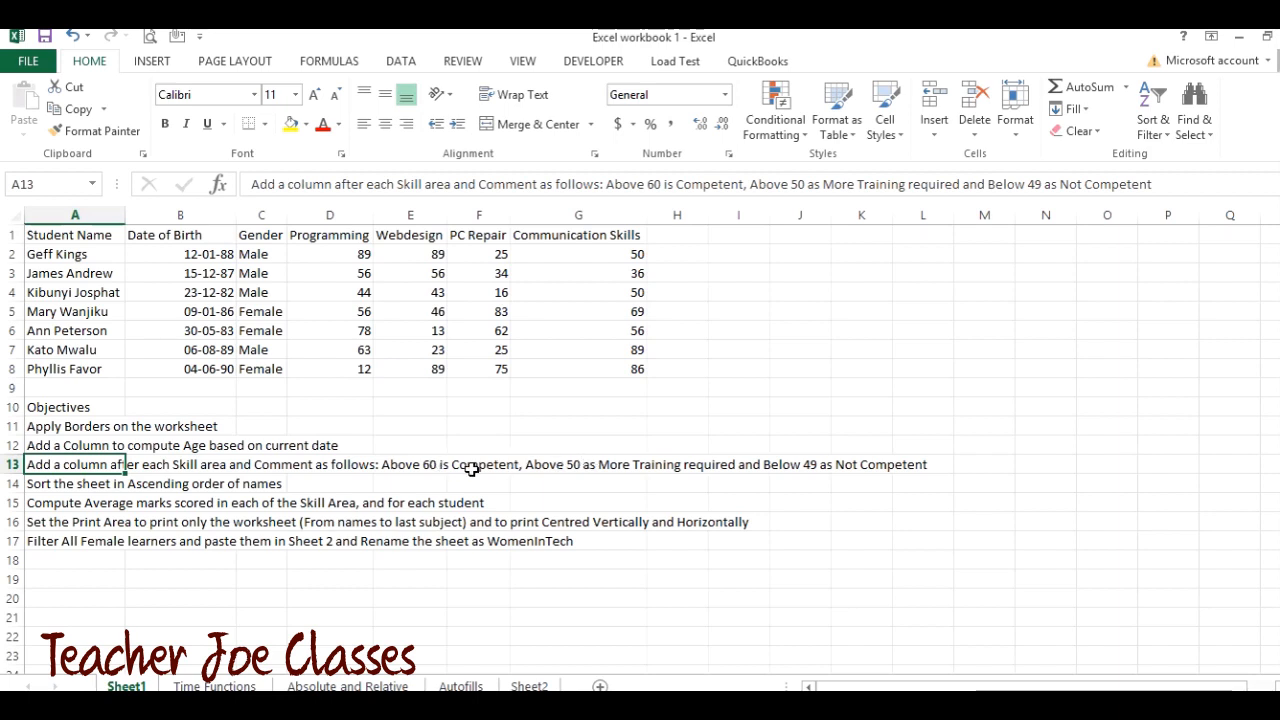
click(80, 484)
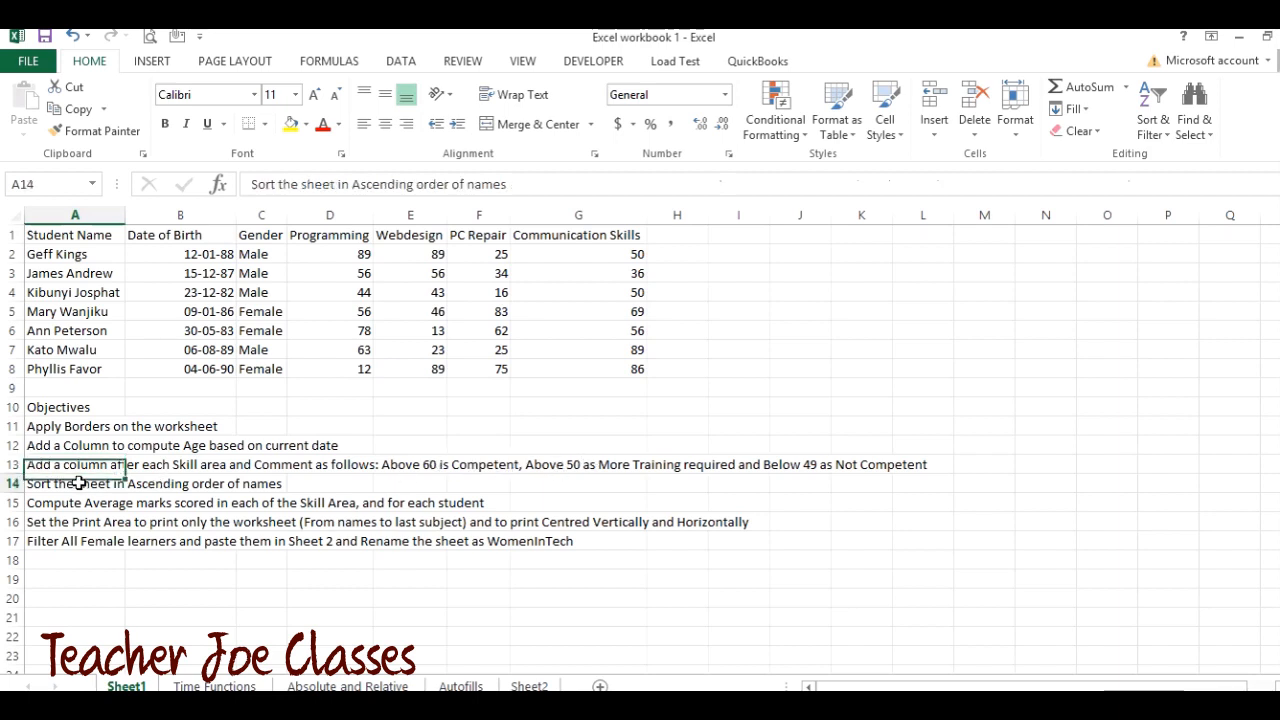
click(78, 505)
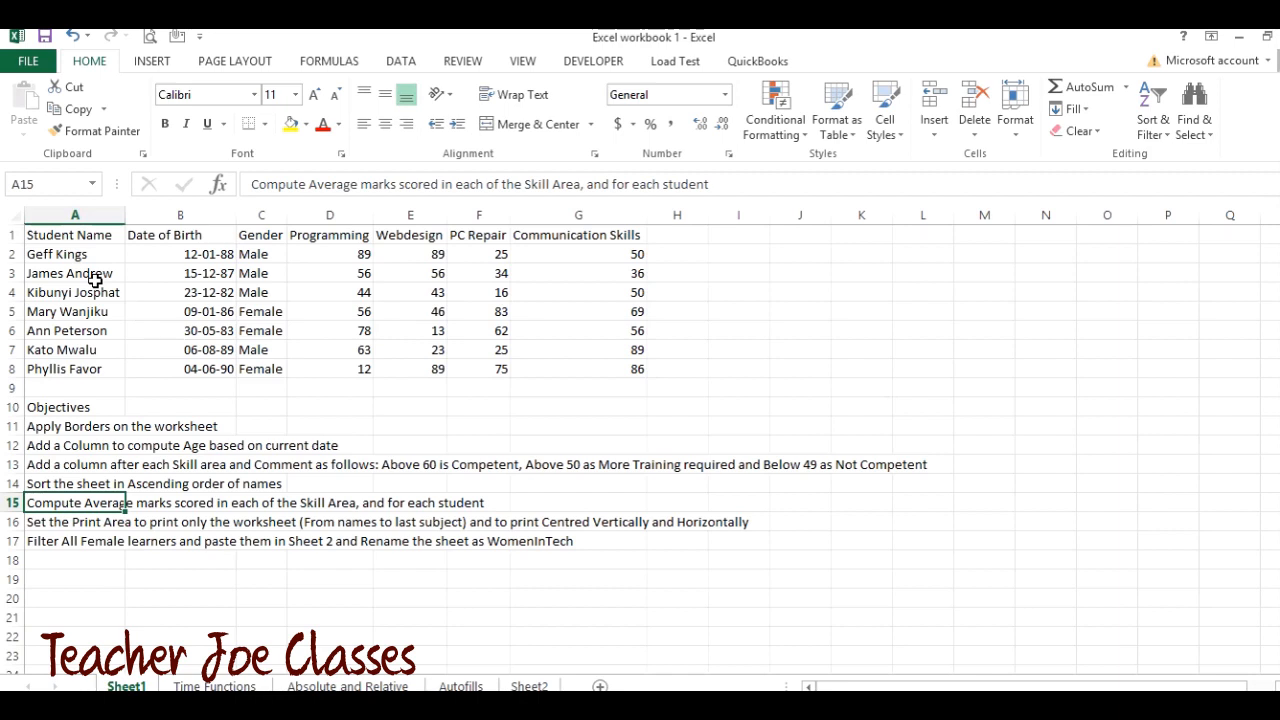
Step: Examine the extent of the student table A1:G8 and its individual columns and rows
drag(60, 235, 505, 368)
click(410, 311)
drag(57, 236, 594, 366)
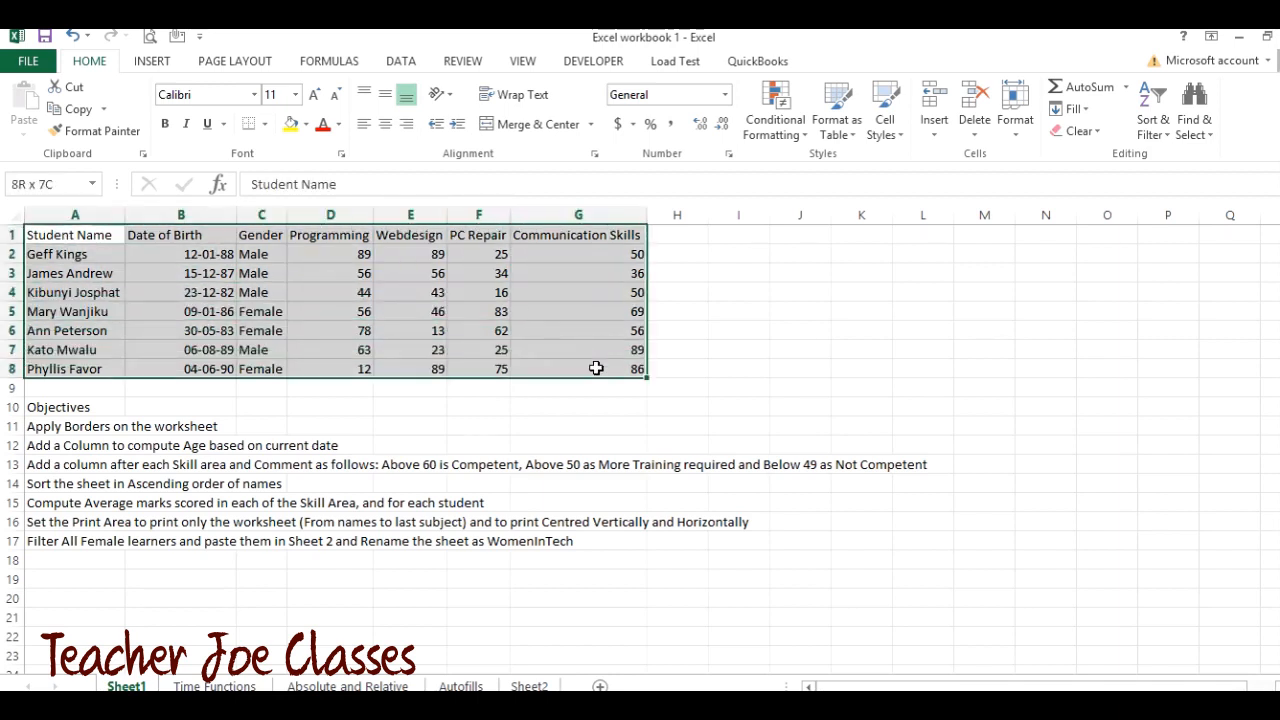
click(462, 349)
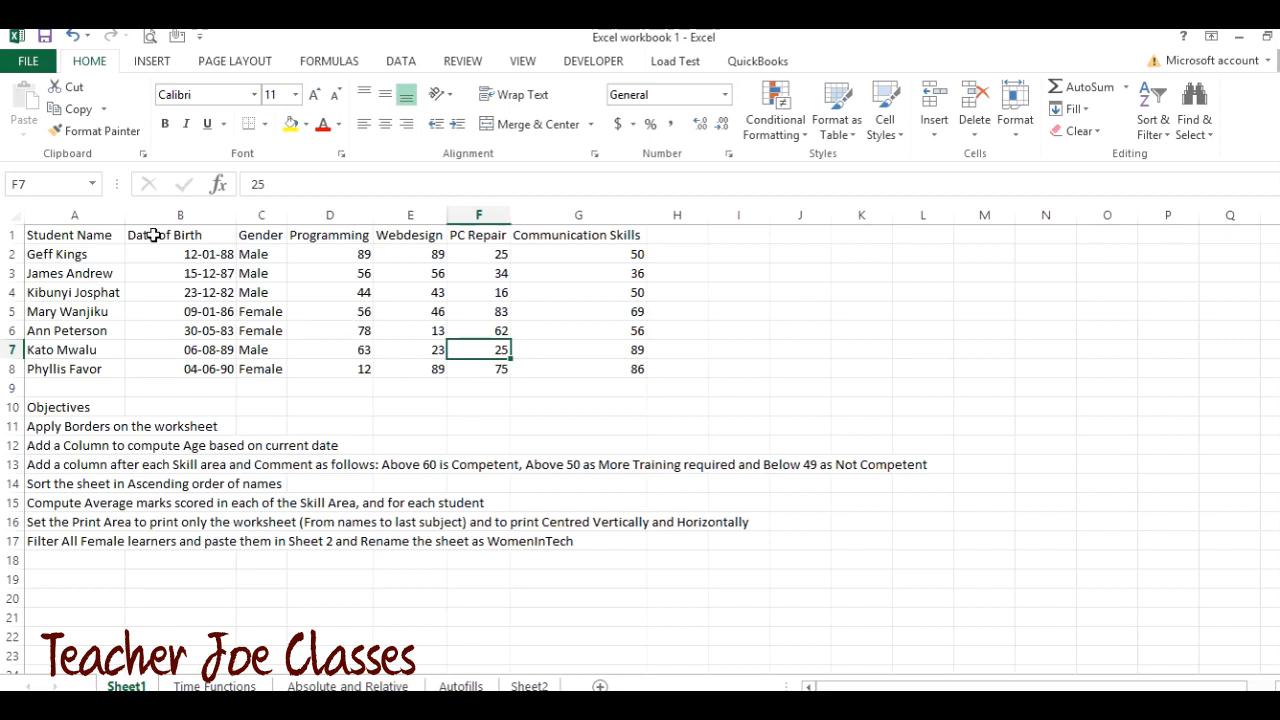
click(91, 212)
click(170, 208)
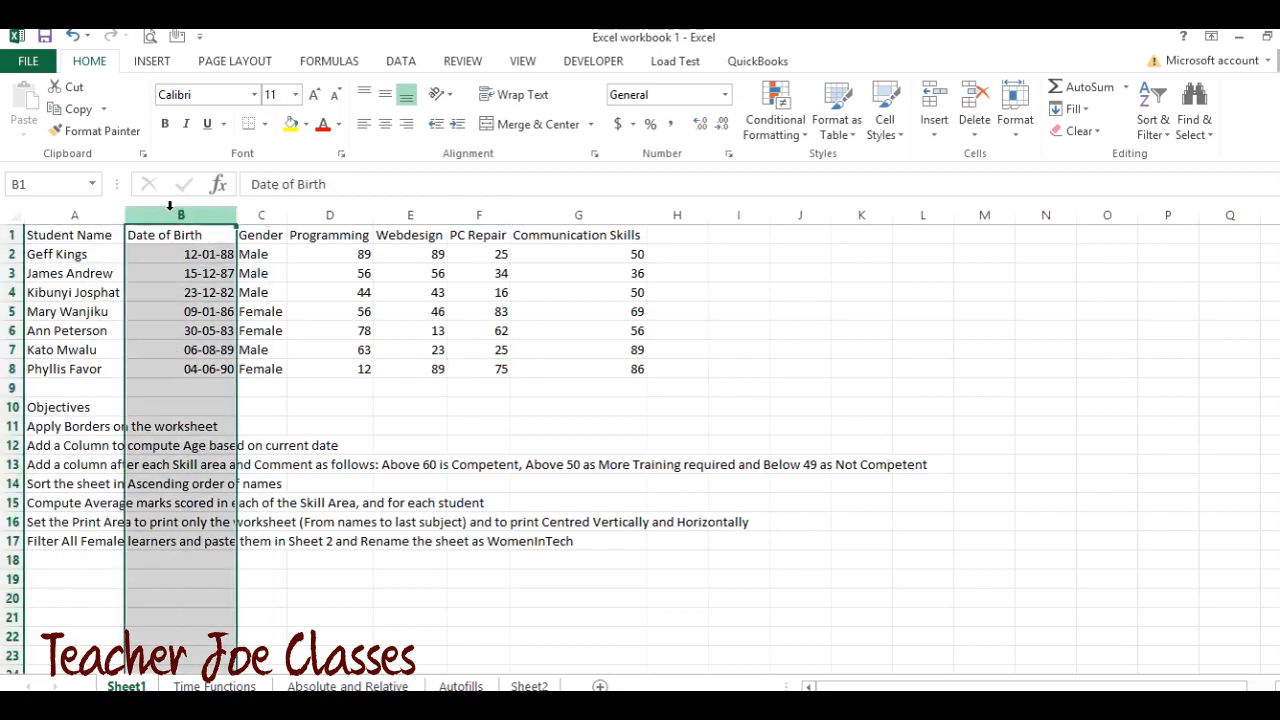
click(261, 213)
click(328, 214)
click(395, 214)
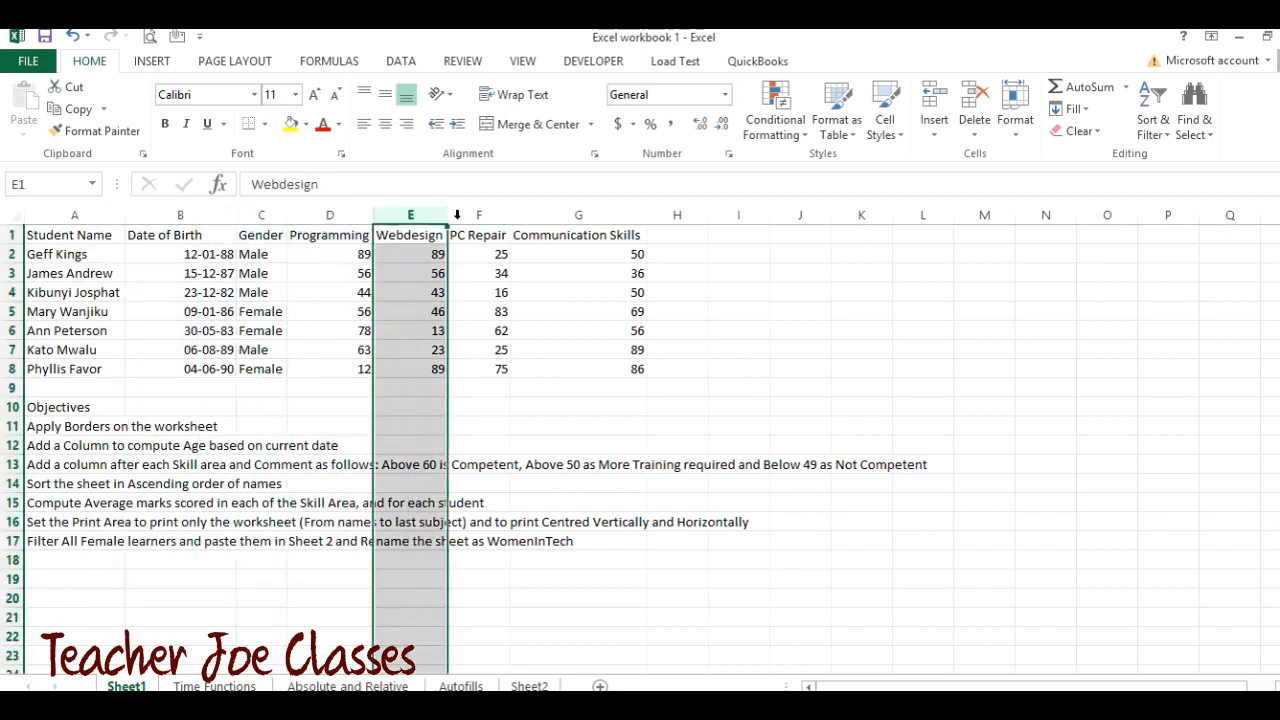
click(8, 236)
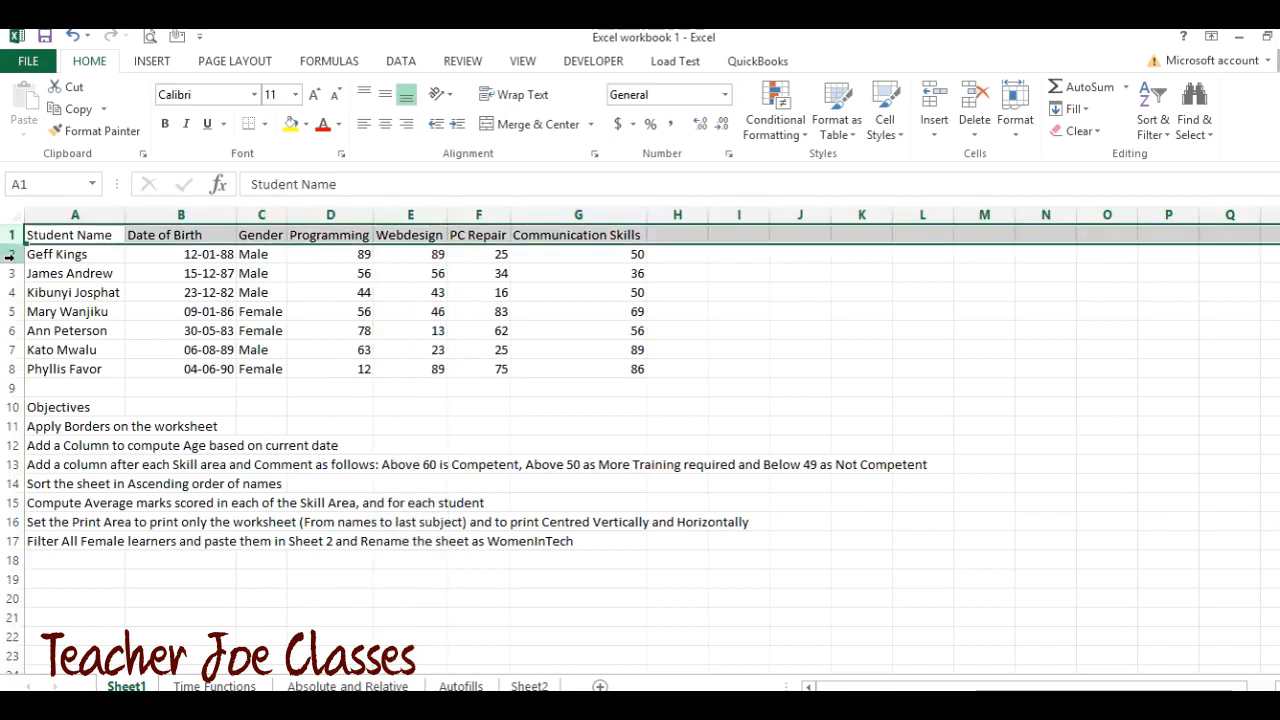
click(8, 256)
click(8, 273)
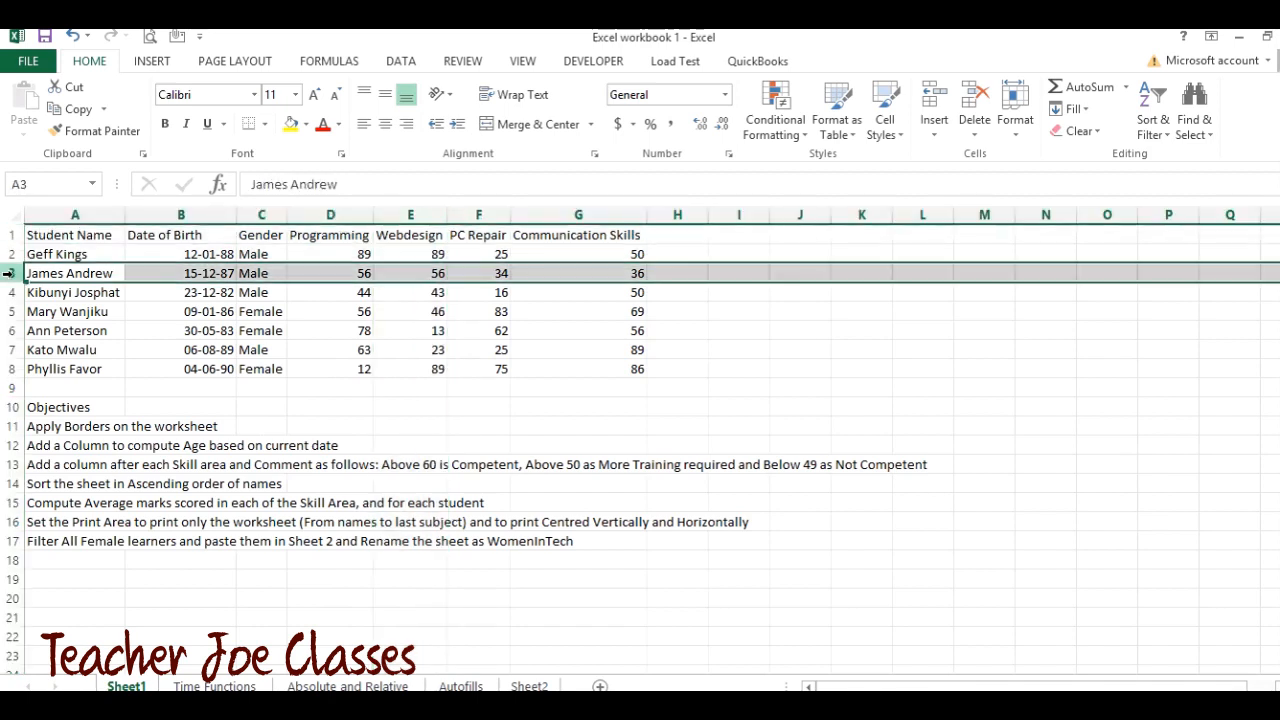
click(78, 324)
Step: Apply All Borders to the student table A1:G8
mouse_move(92, 230)
mouse_down()
mouse_move(337, 286)
mouse_move(582, 365)
mouse_up()
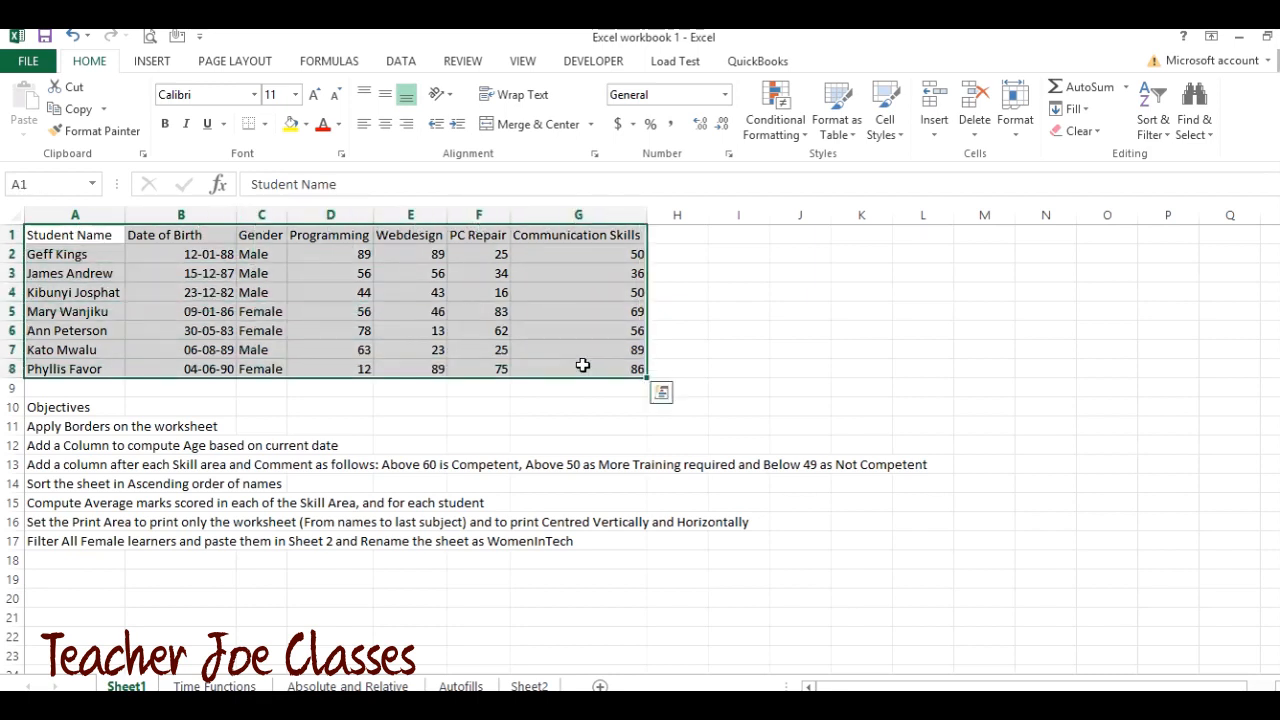
click(266, 124)
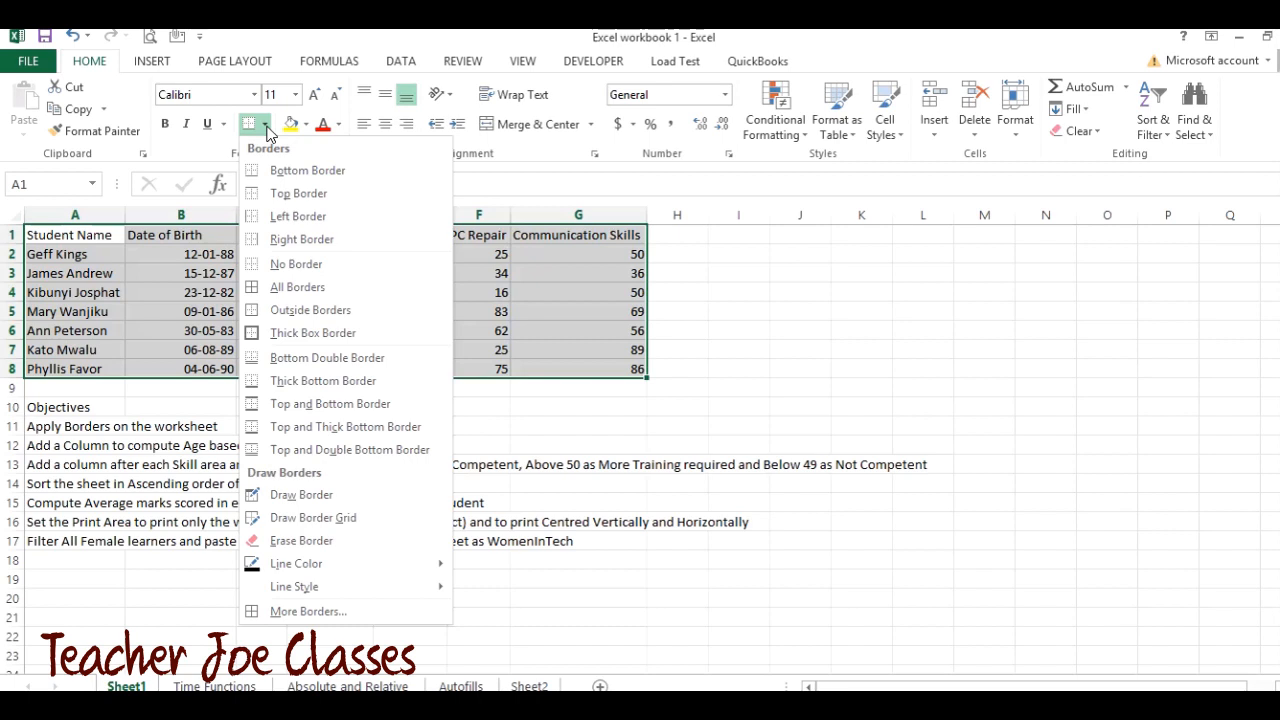
click(286, 289)
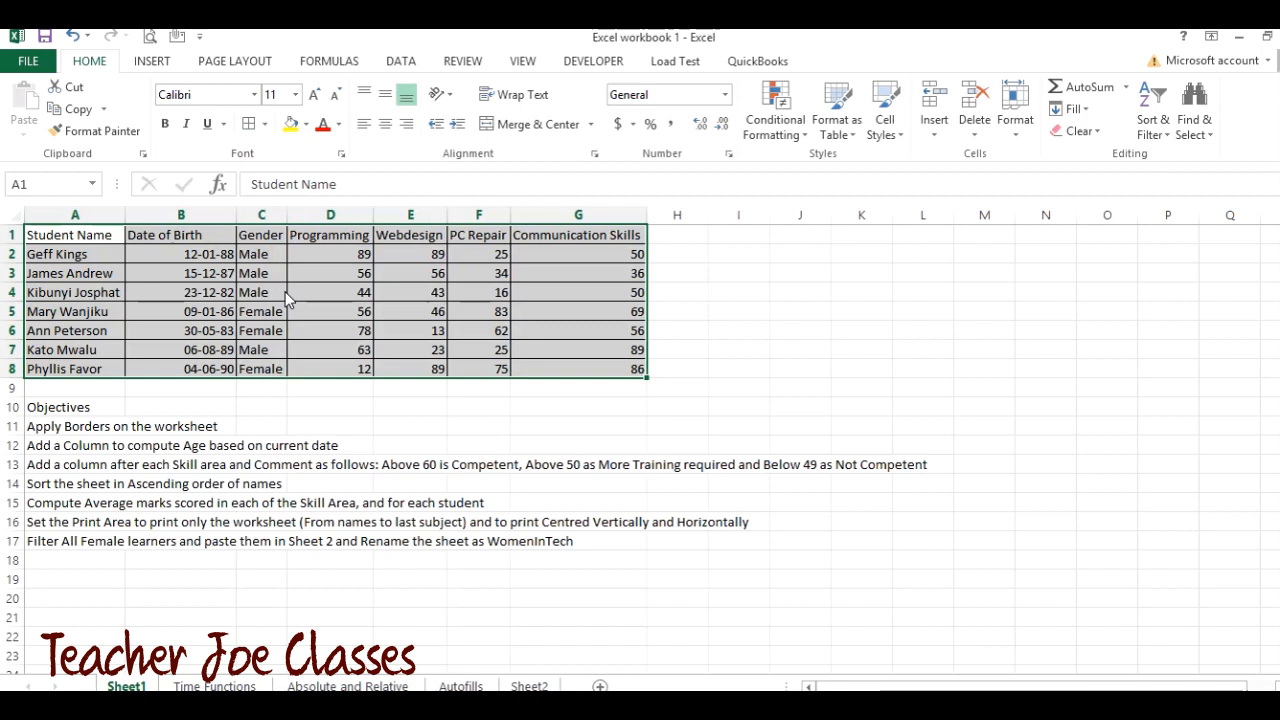
click(285, 291)
Step: Apply a Thick Box Border to the header row A1:G1
drag(71, 234, 591, 234)
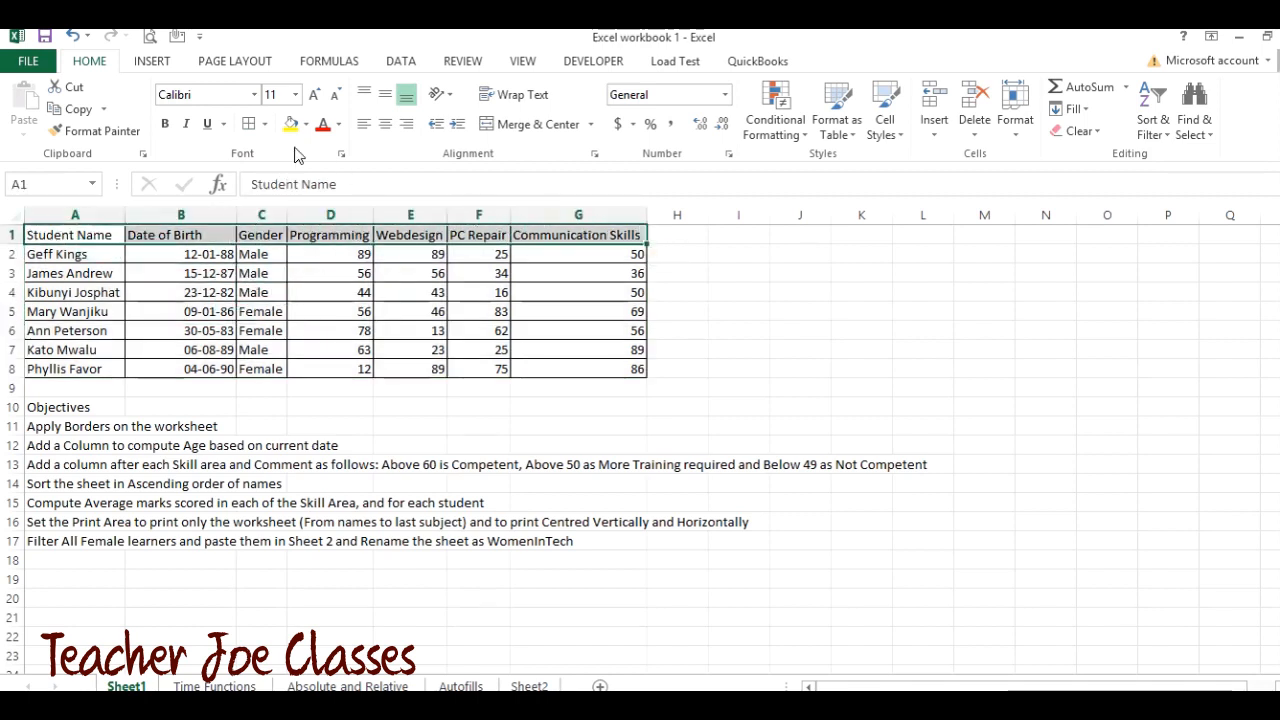
click(268, 124)
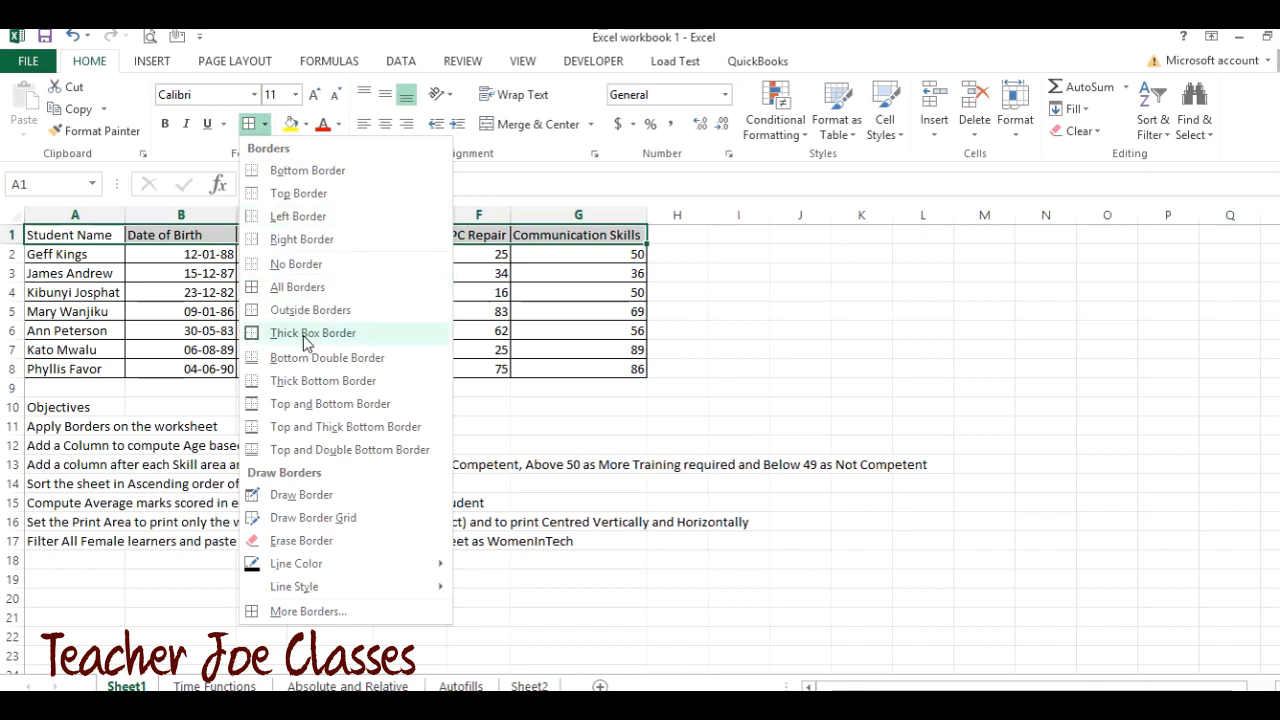
click(306, 336)
click(320, 330)
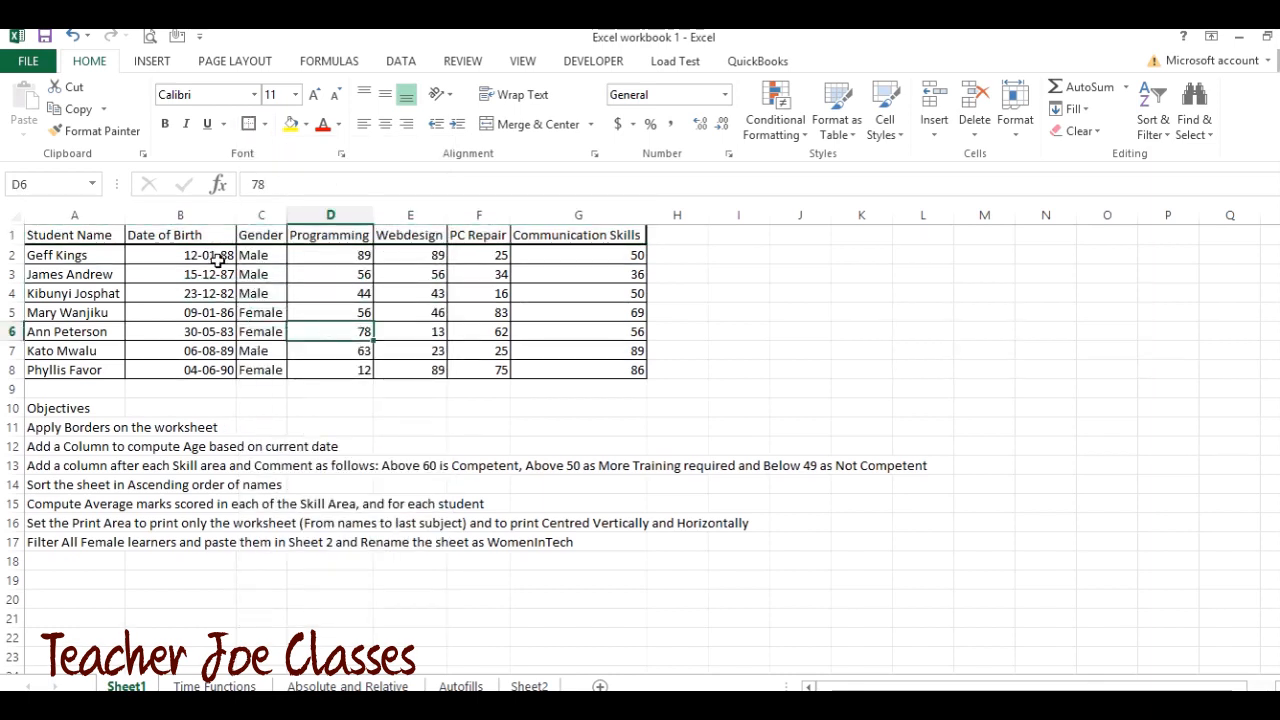
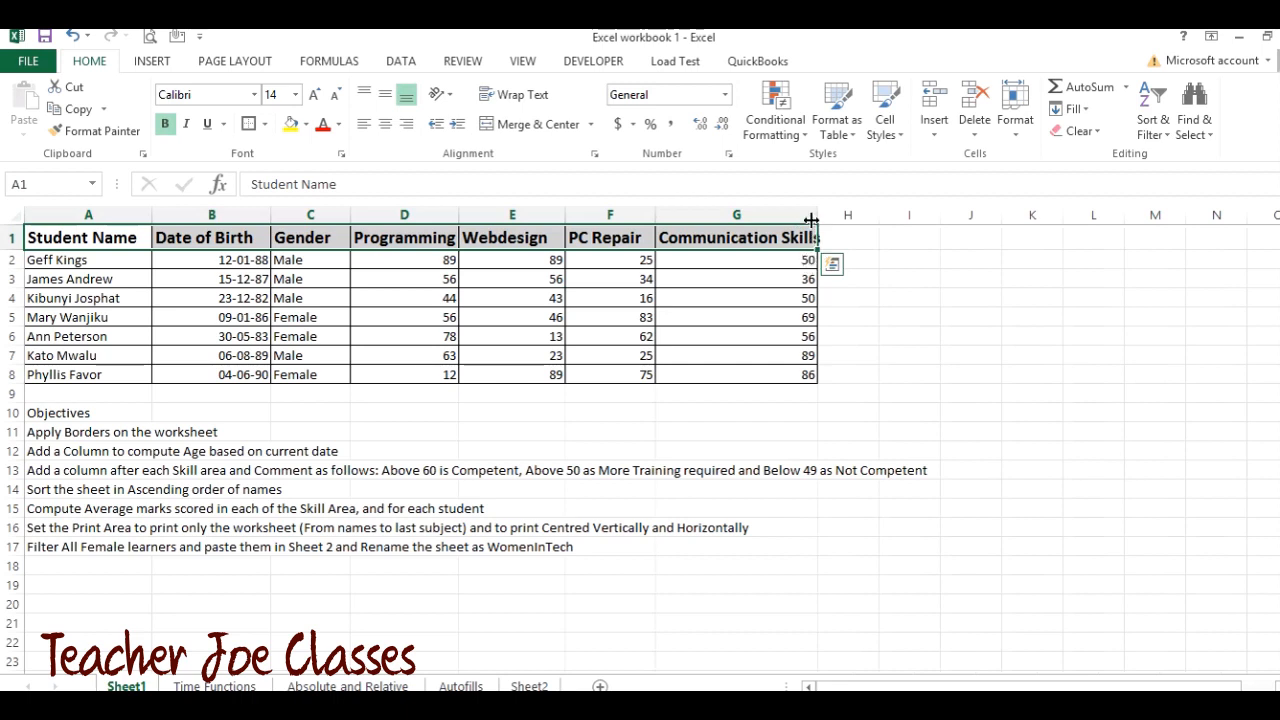
Step: Insert a blank sheet column between Date of Birth and Gender for the age objective in row 12
click(748, 320)
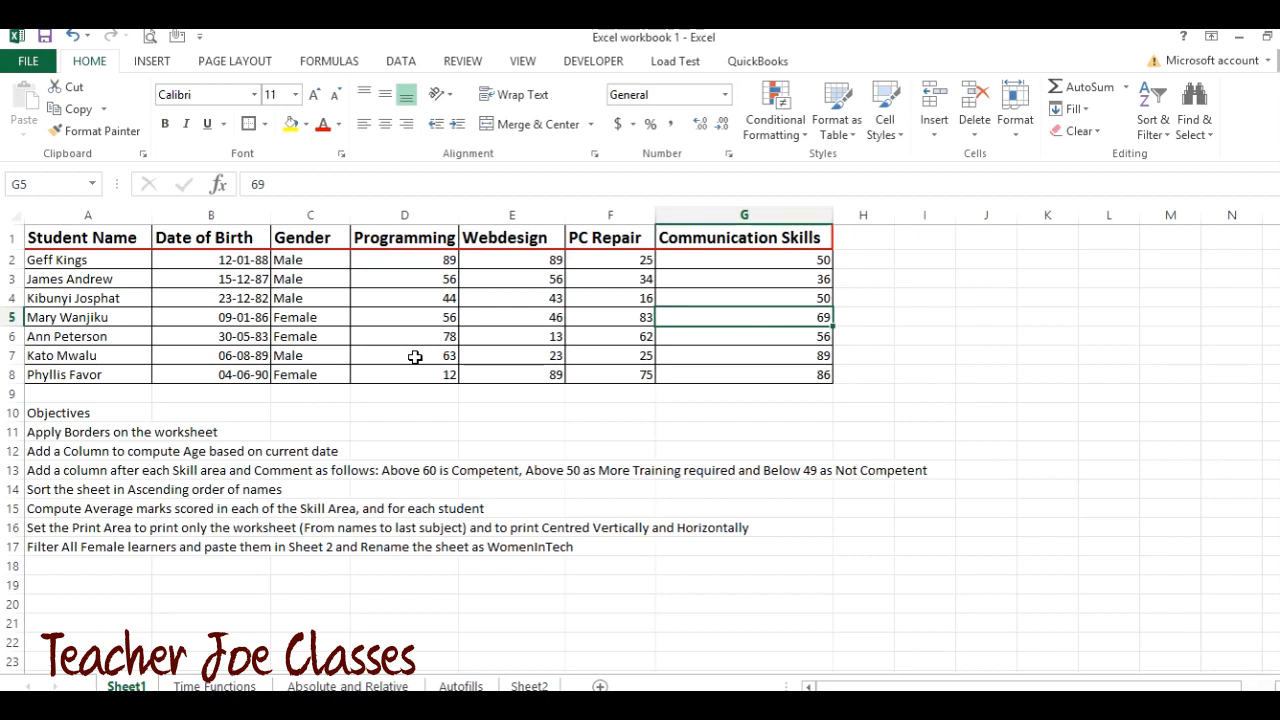
click(40, 455)
click(216, 456)
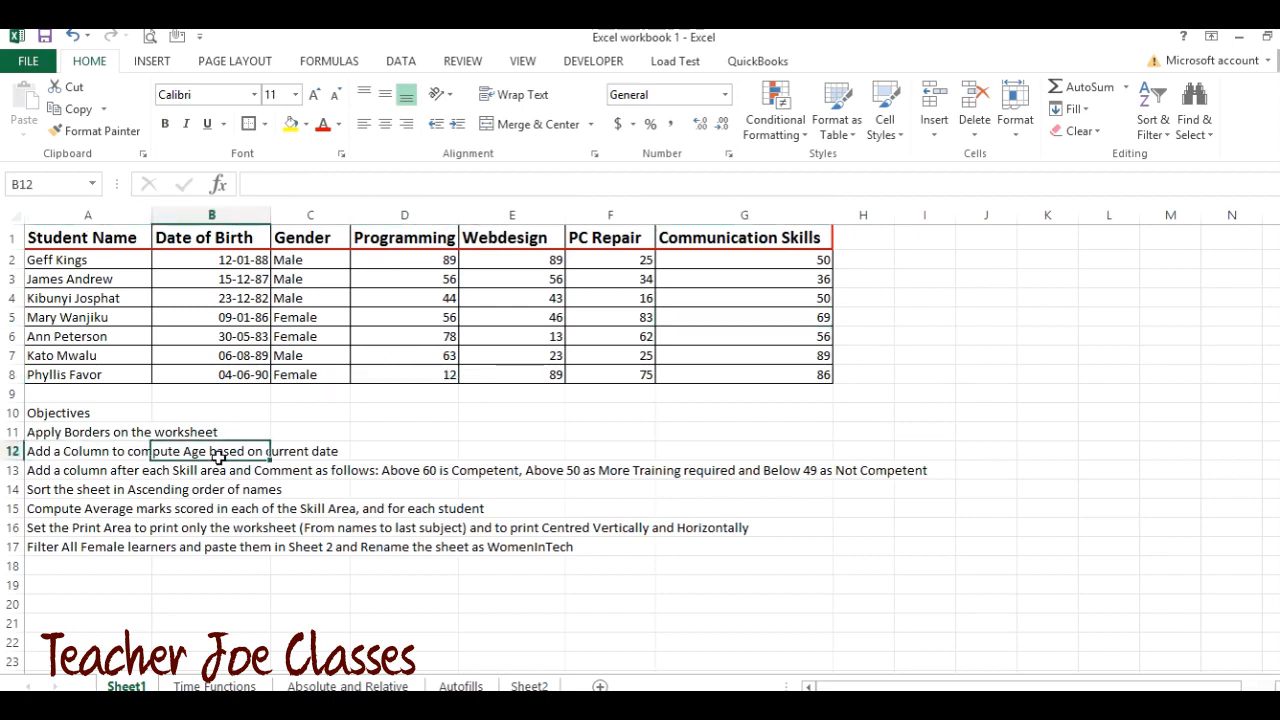
click(304, 455)
click(70, 298)
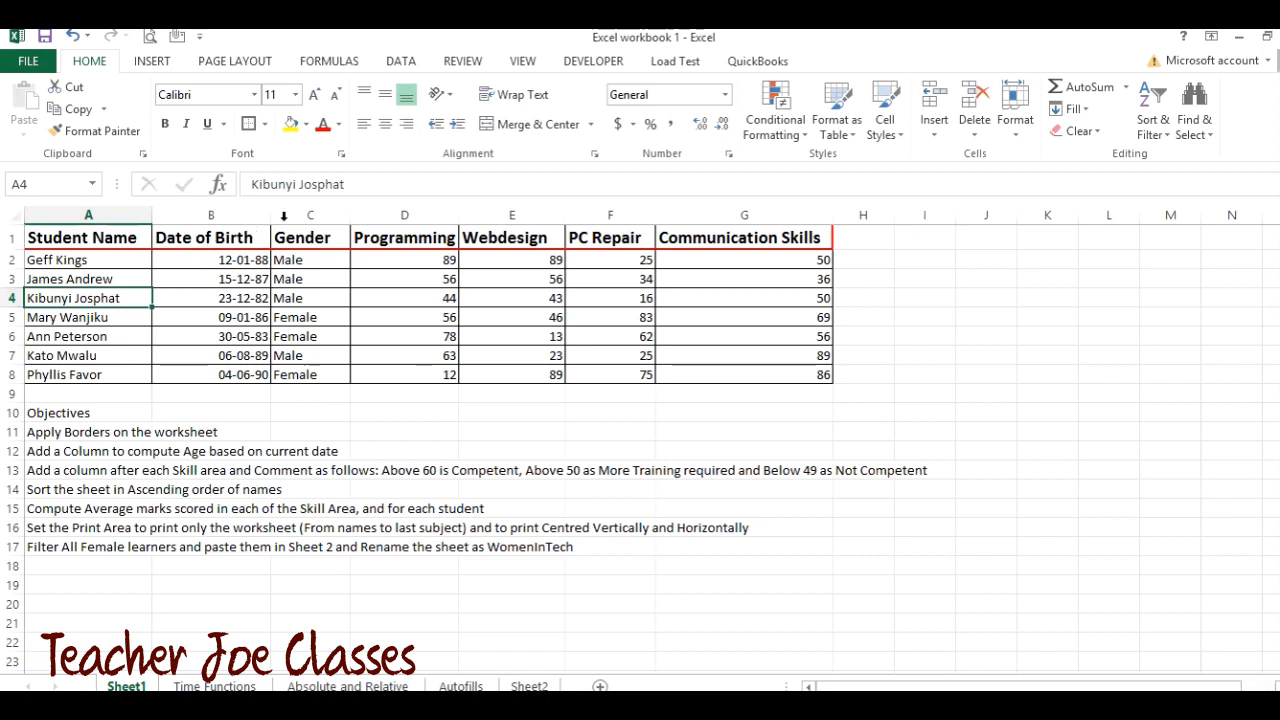
click(296, 215)
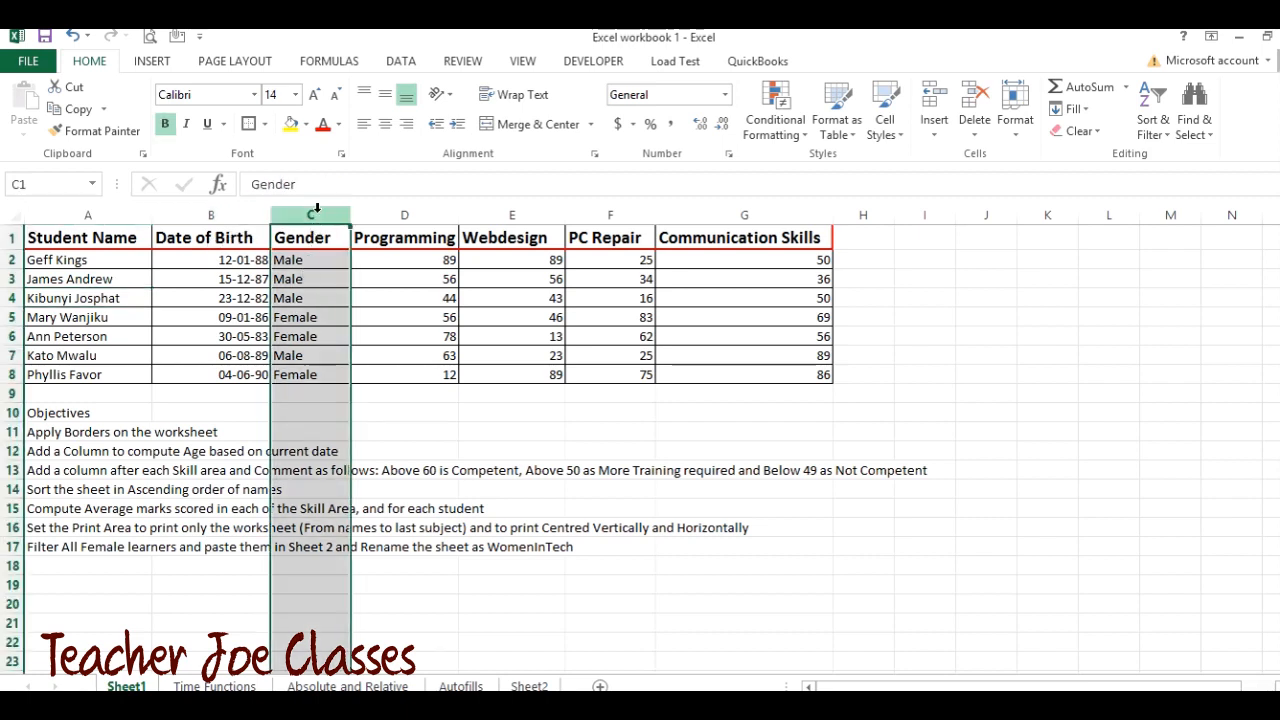
click(934, 135)
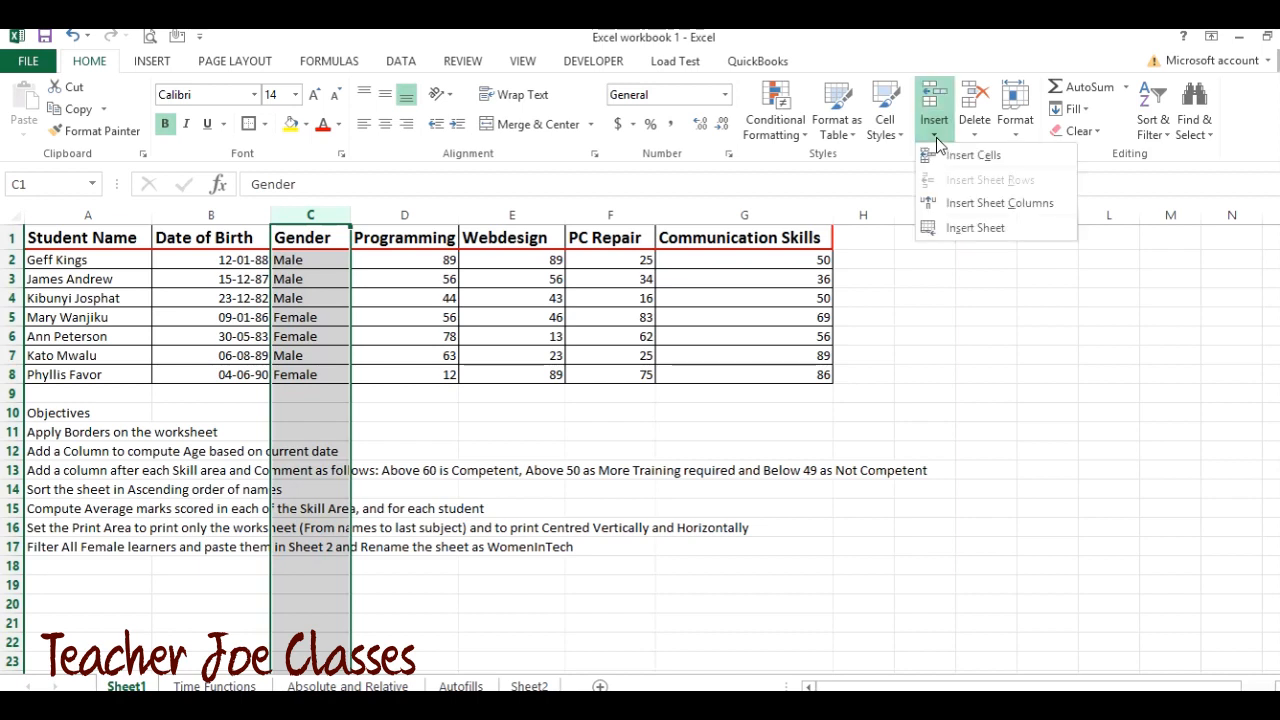
click(975, 205)
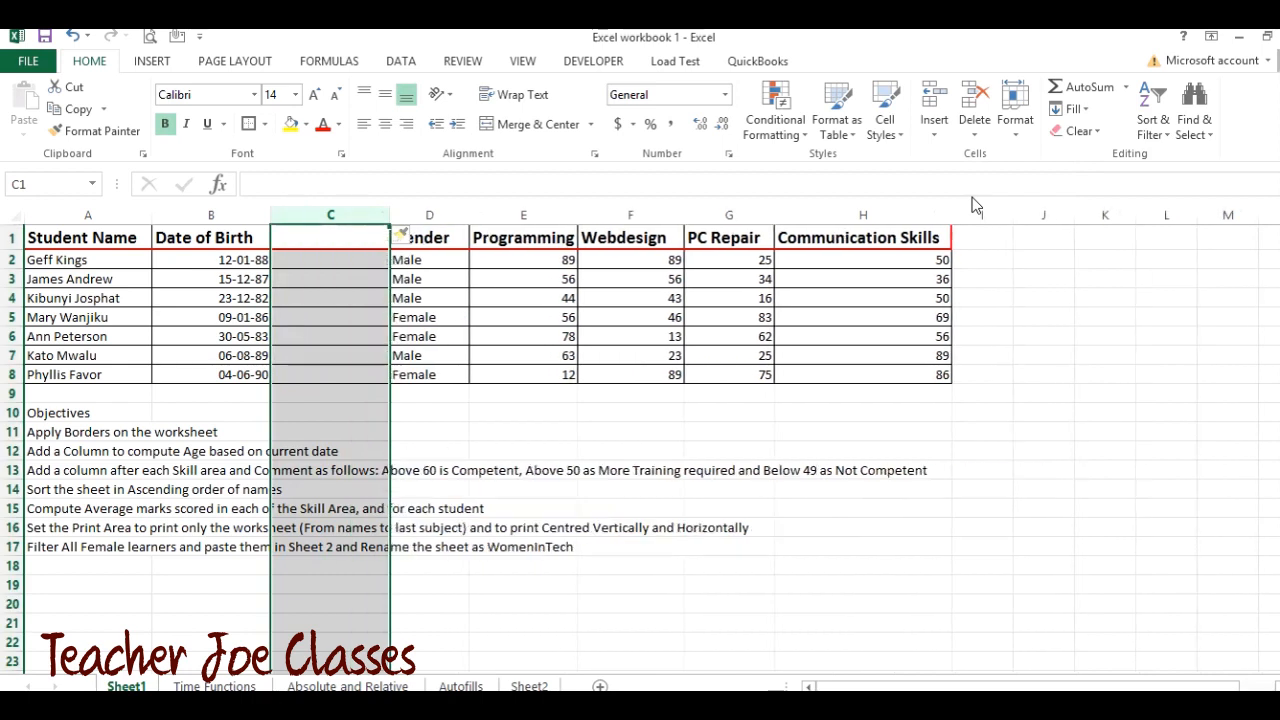
click(479, 353)
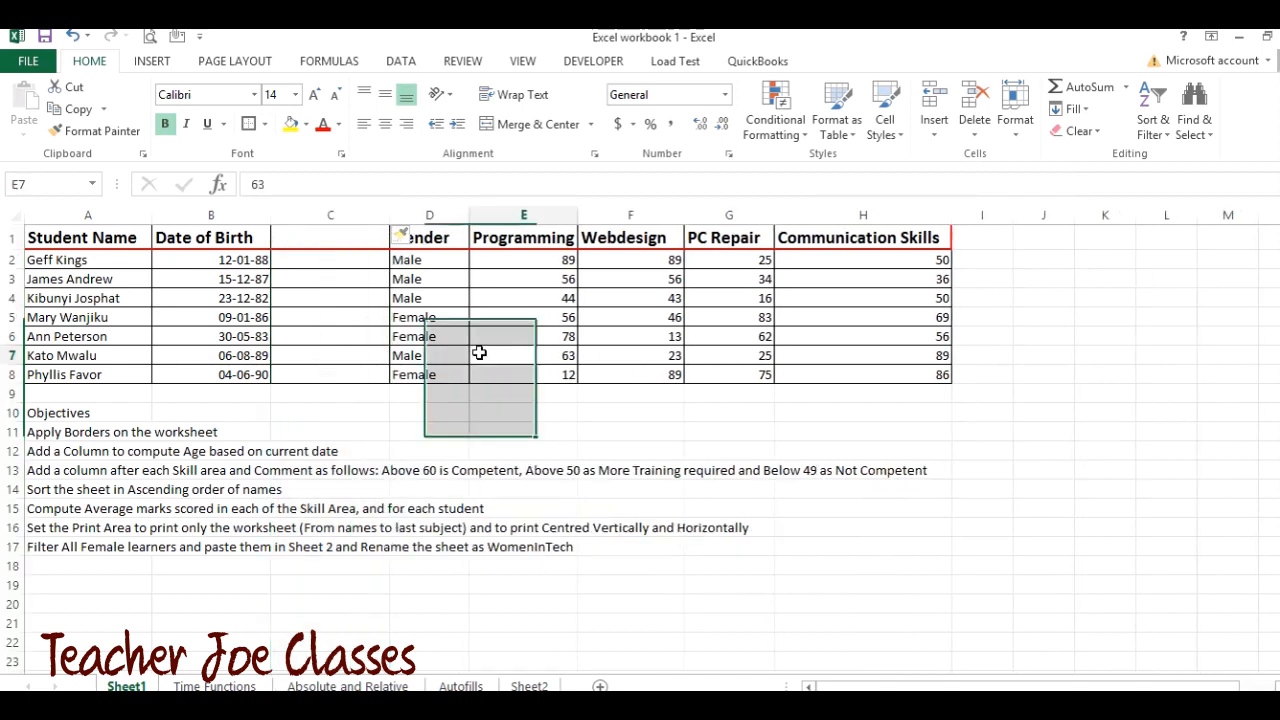
Step: Head the new column C as Age and begin a formula in C2
click(328, 238)
text(Age)
key(Return)
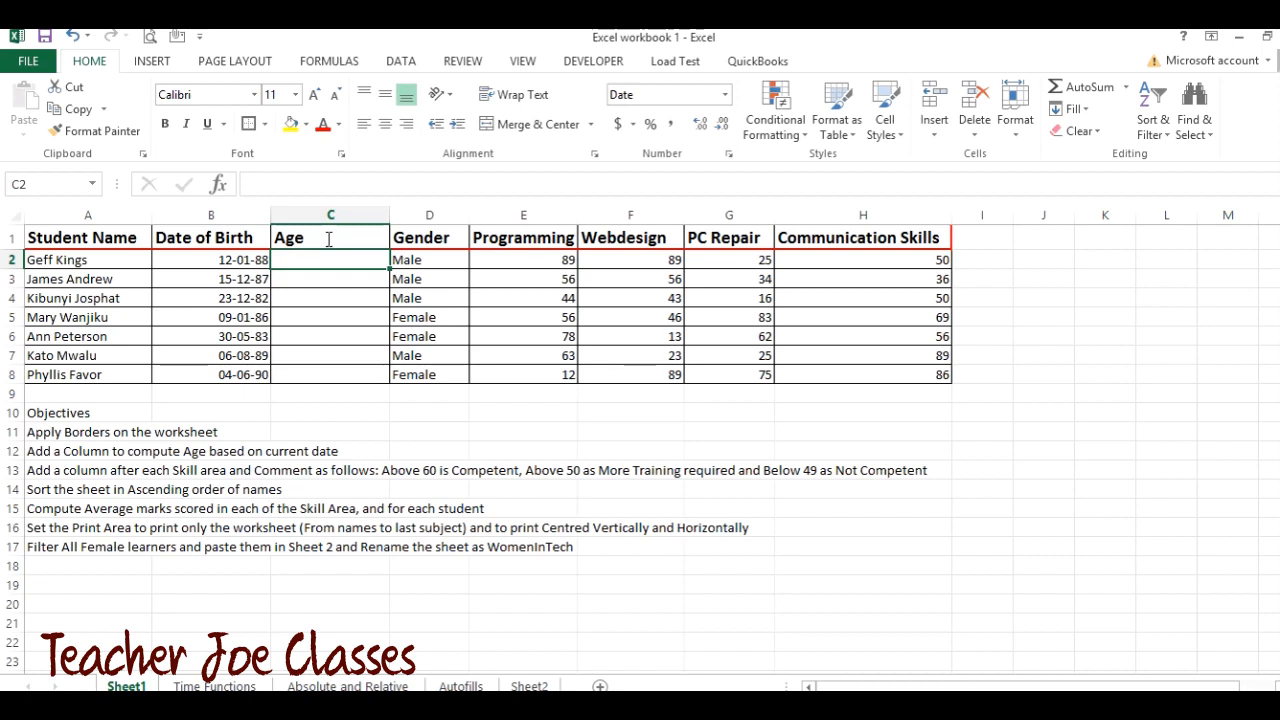
text(=)
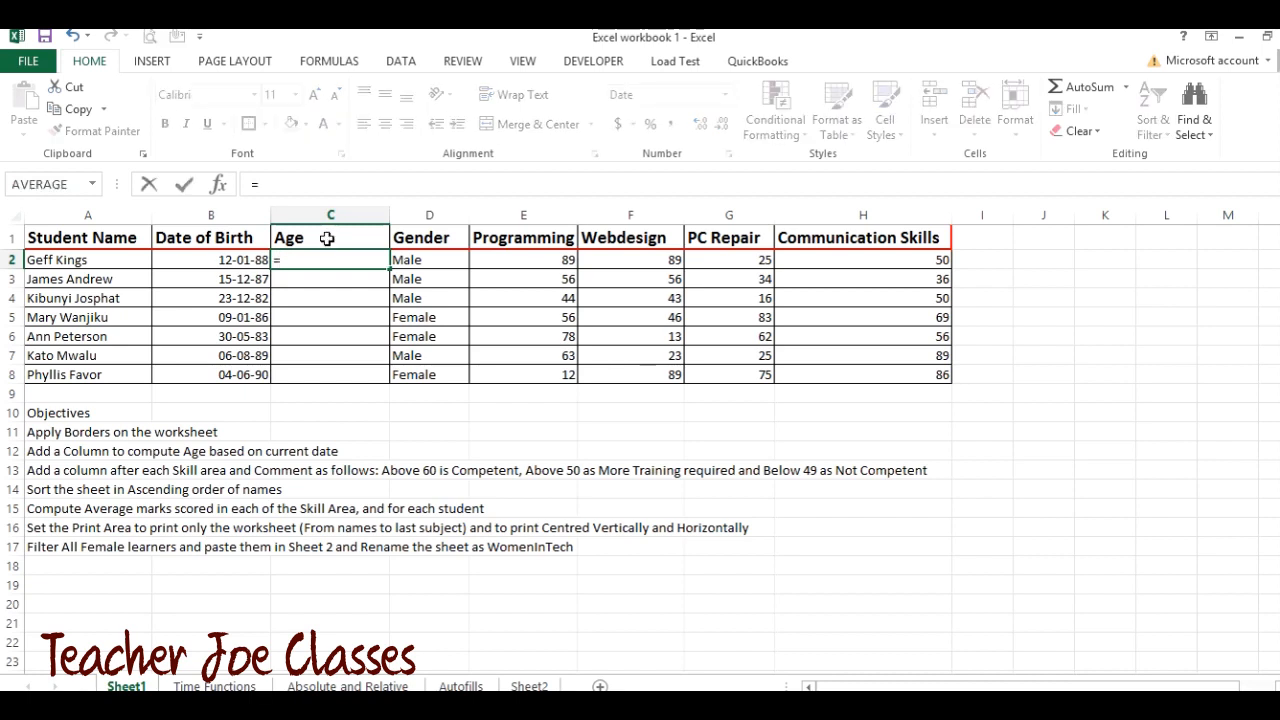
text(Now)
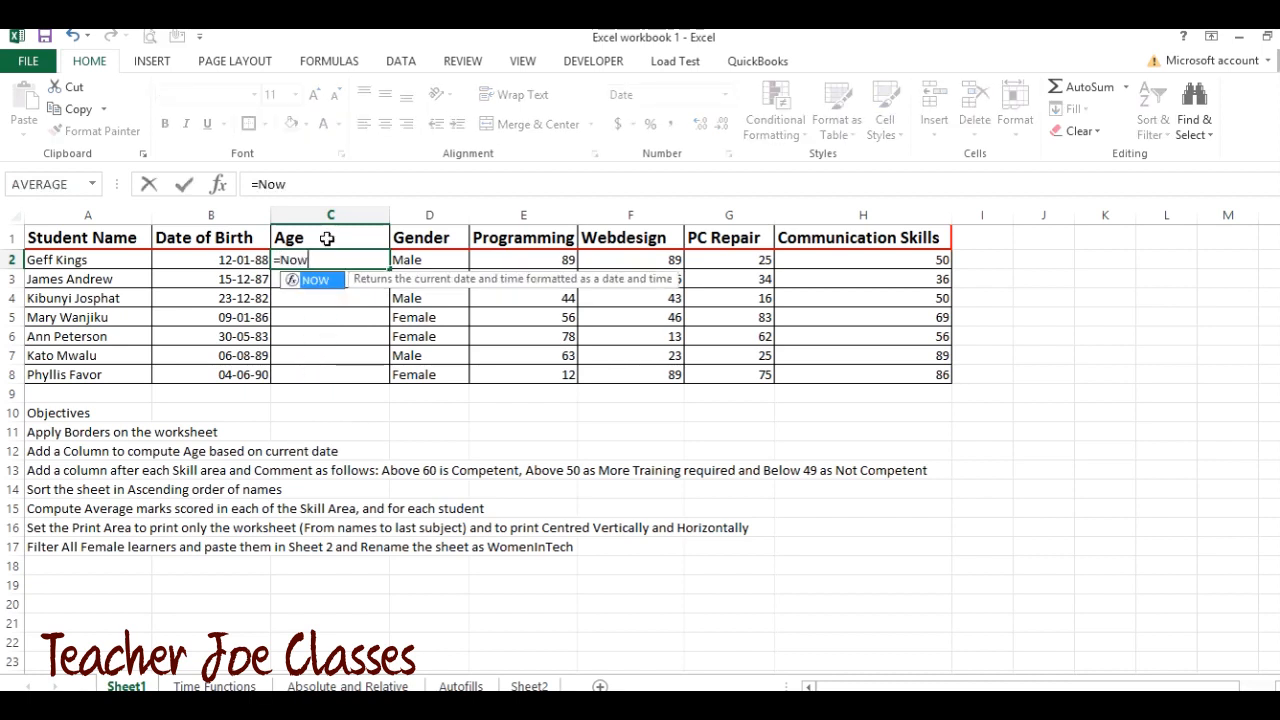
text(())
key(BackSpace)
key(BackSpace)
key(BackSpace)
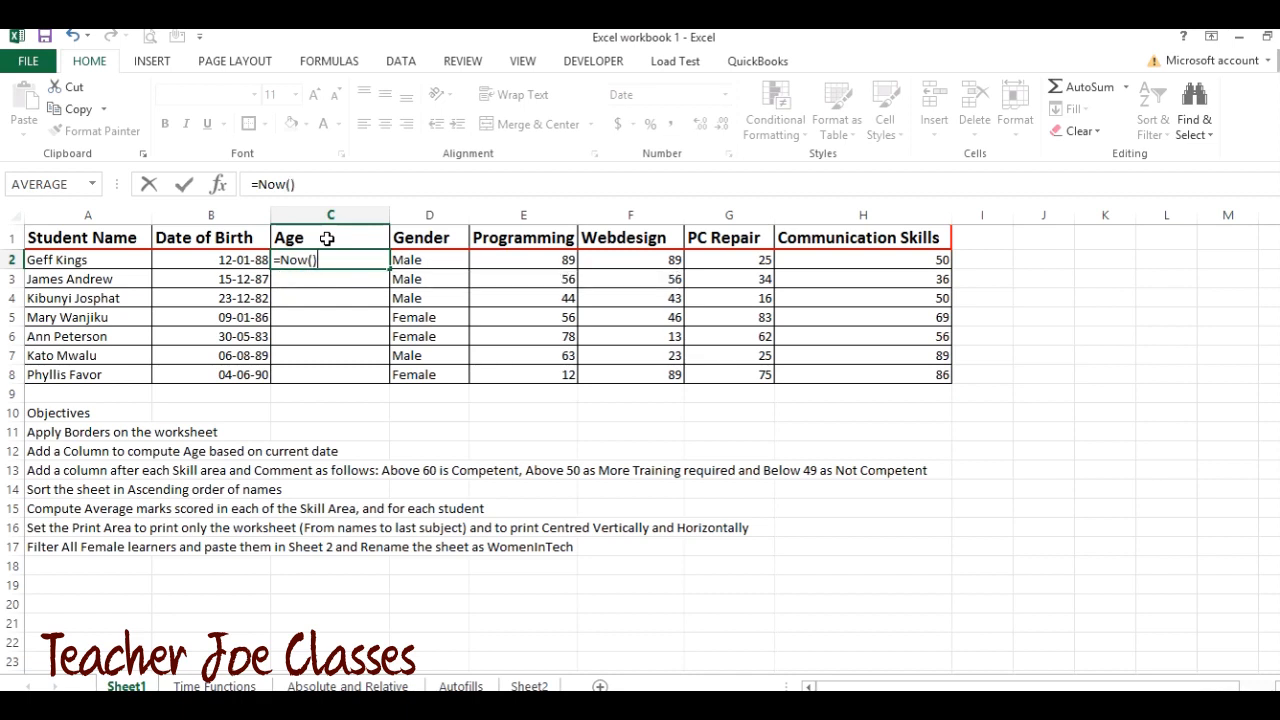
key(BackSpace)
key(BackSpace)
Step: Complete the age formula in C2 as =(Now()-B2)/365
text(()
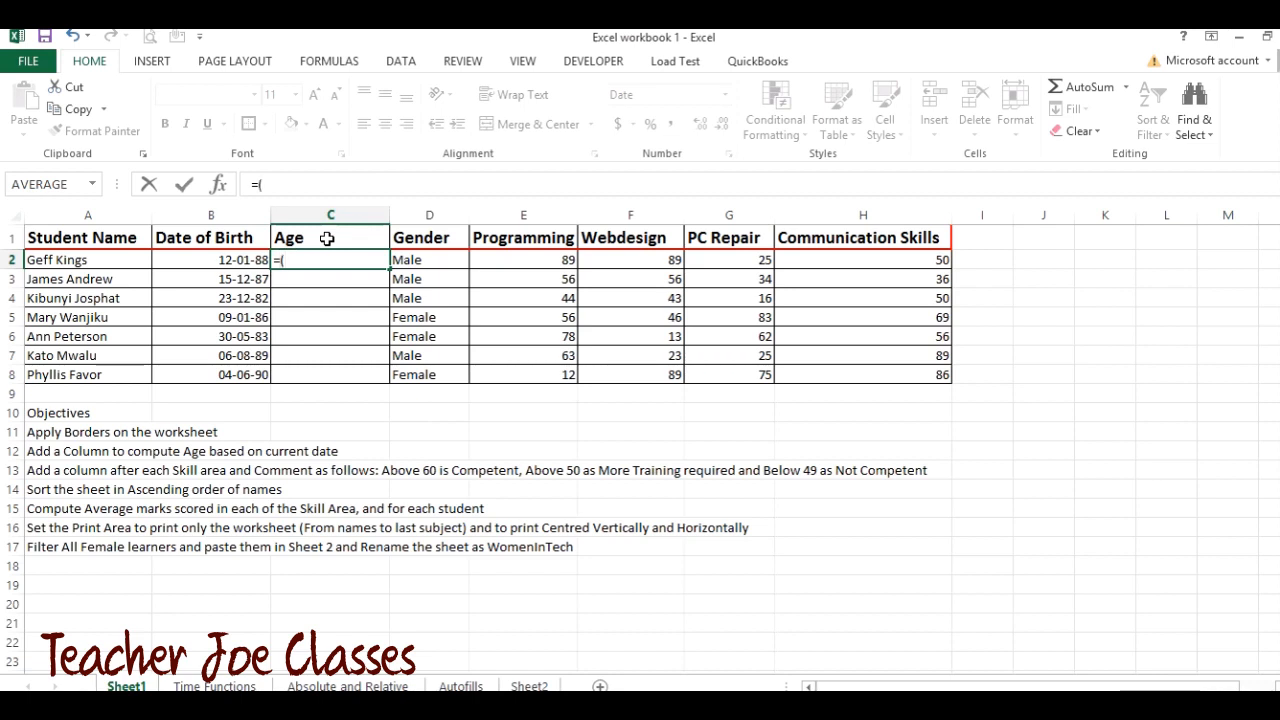
text(Now())
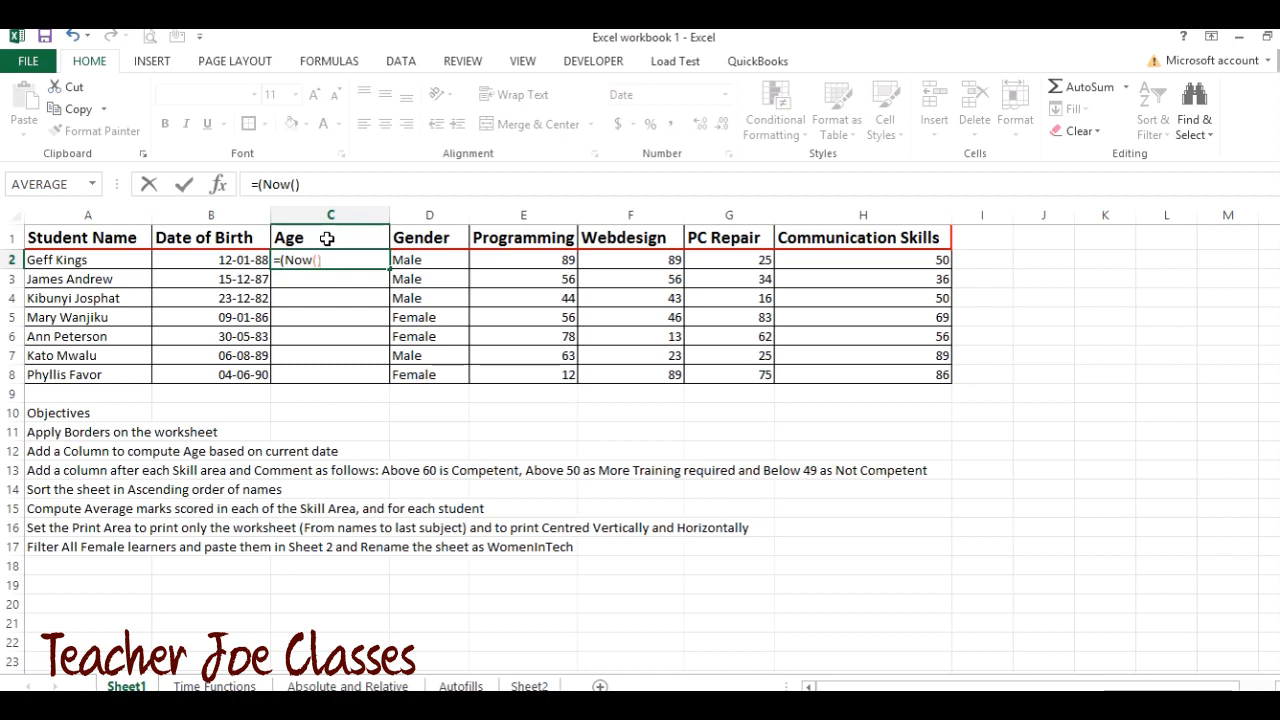
text(-)
click(224, 260)
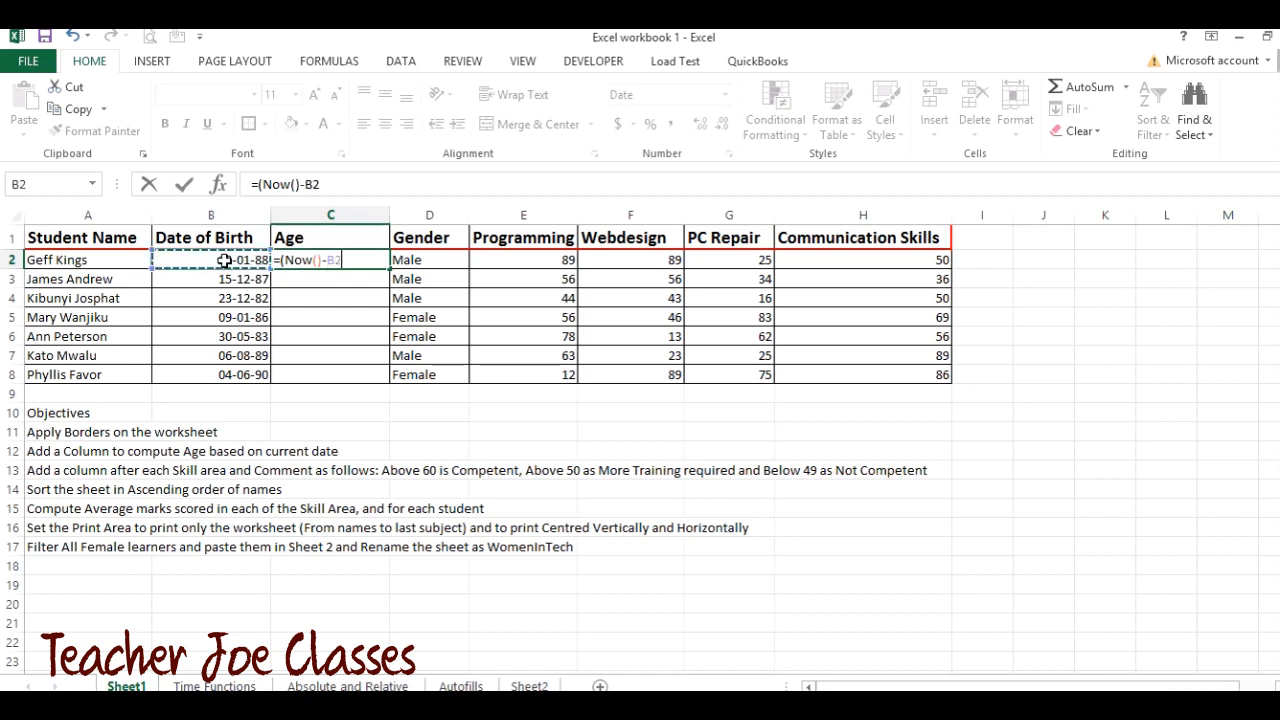
text())
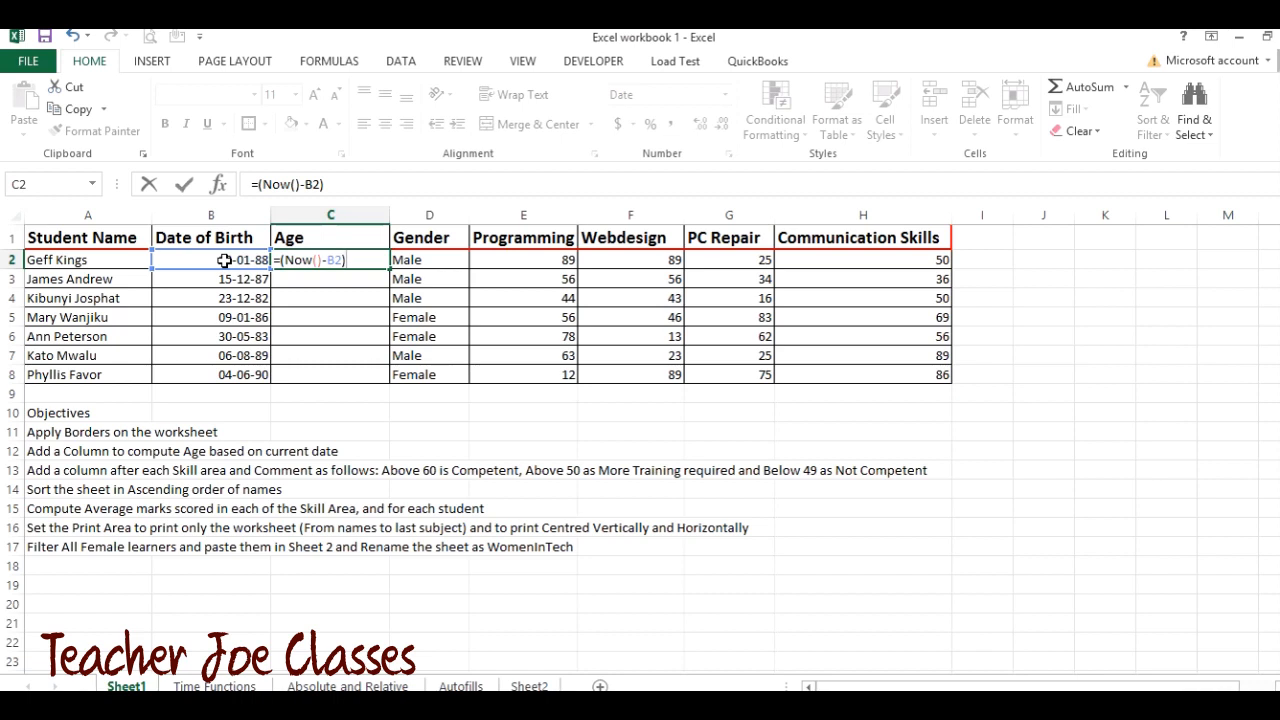
text(/3)
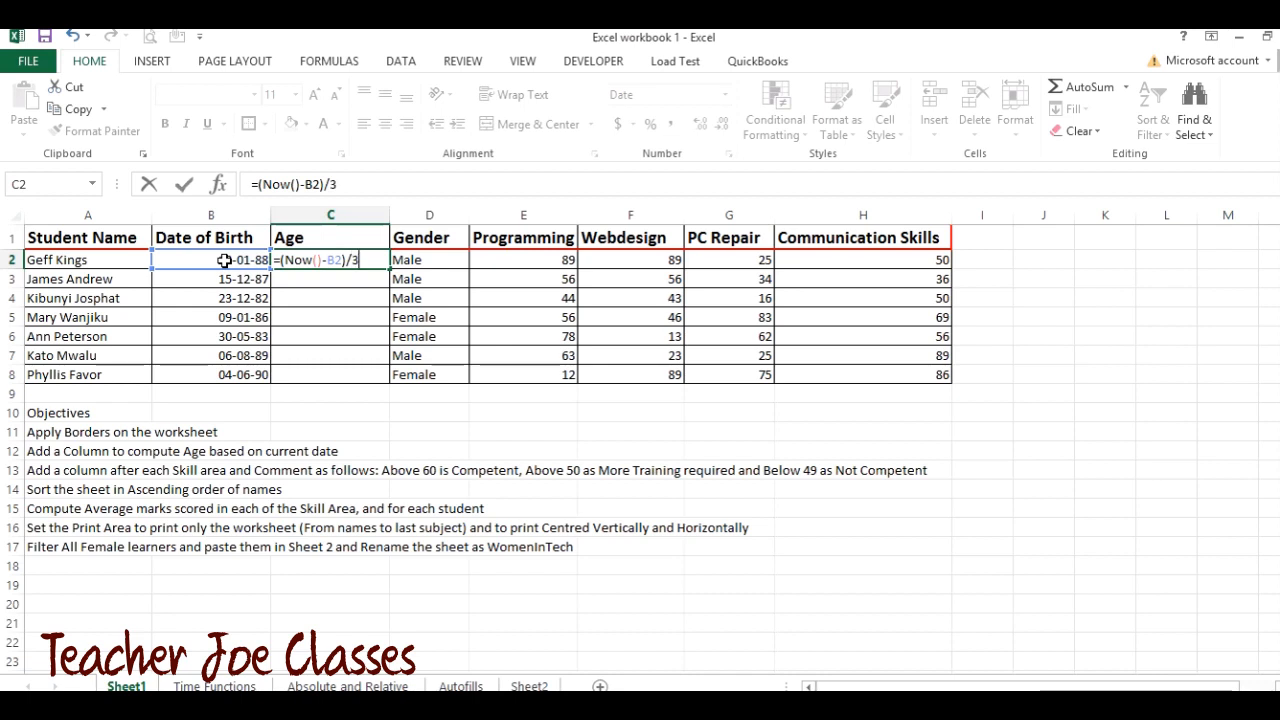
text(65)
key(Return)
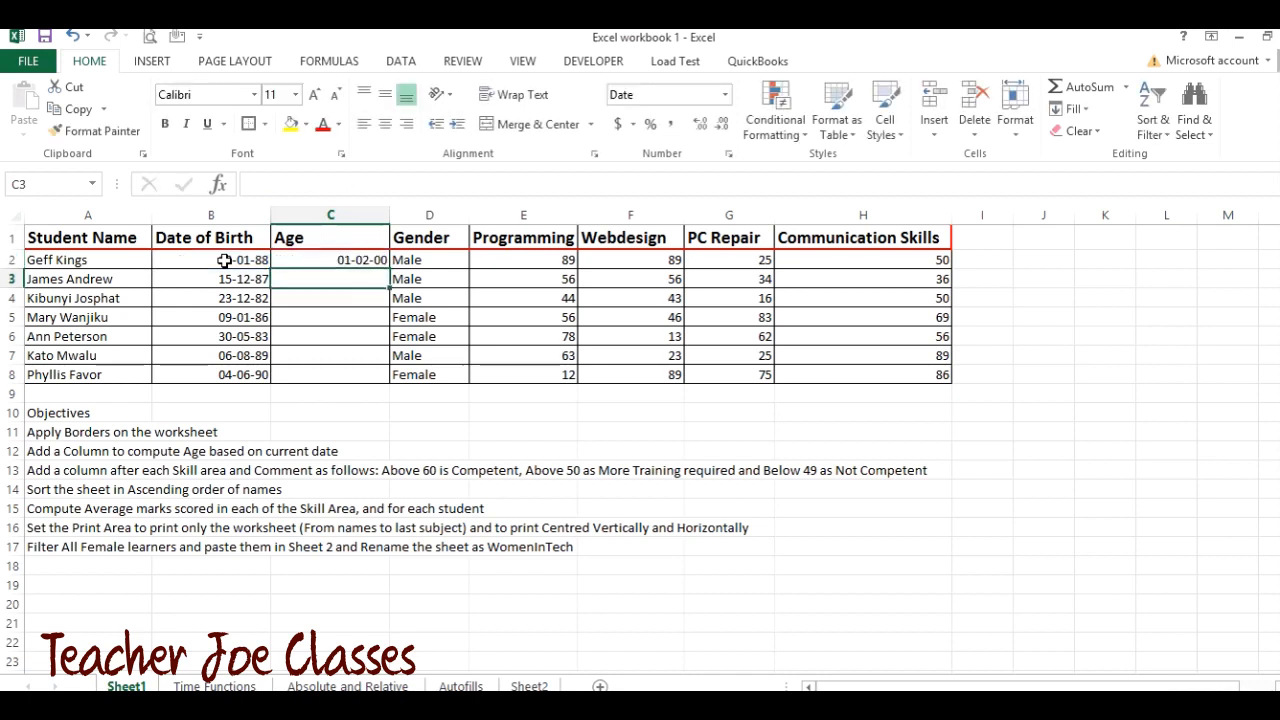
Step: Change the number format of the age in C2 to General
click(330, 258)
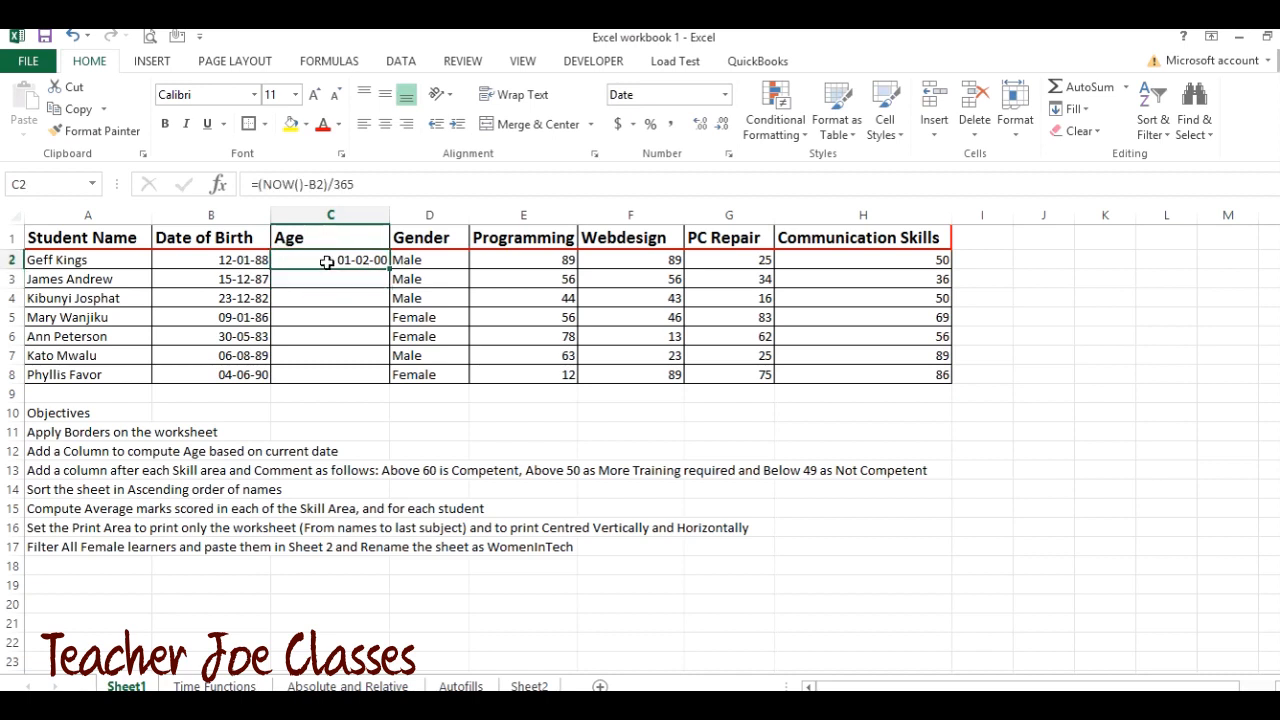
click(1016, 125)
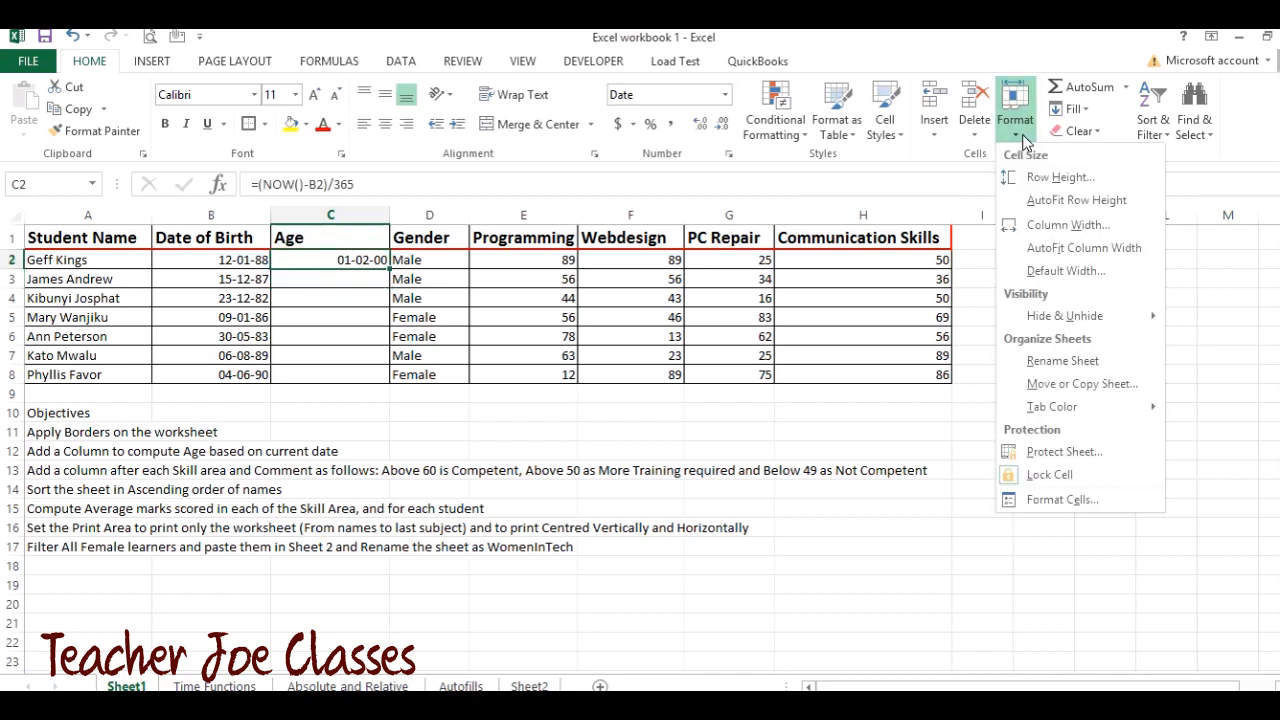
click(1050, 505)
click(140, 169)
click(457, 500)
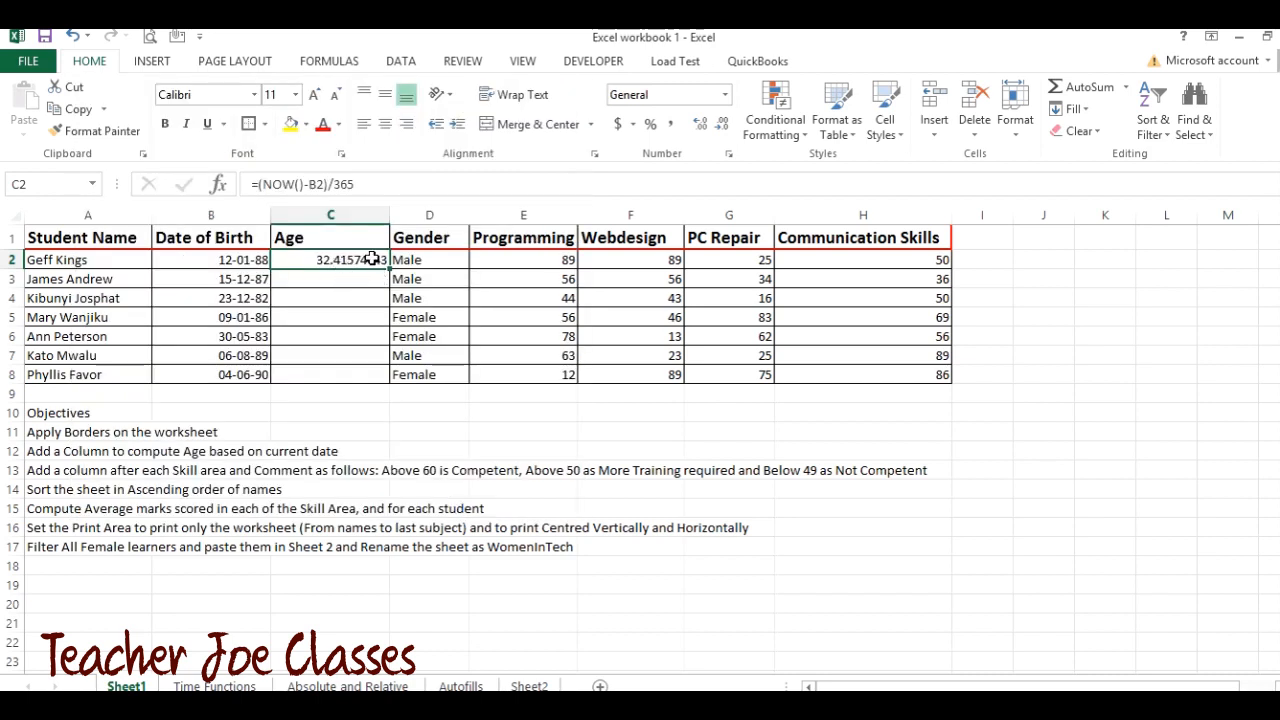
Step: Decrease the decimals of the age in C2 until it displays as a whole number
click(724, 128)
click(724, 128)
click(724, 128)
click(724, 128)
click(723, 126)
click(723, 126)
click(723, 126)
click(723, 126)
Step: Enter the age formula =(Now()-B3)/365 in C3
key(Down)
text(-)
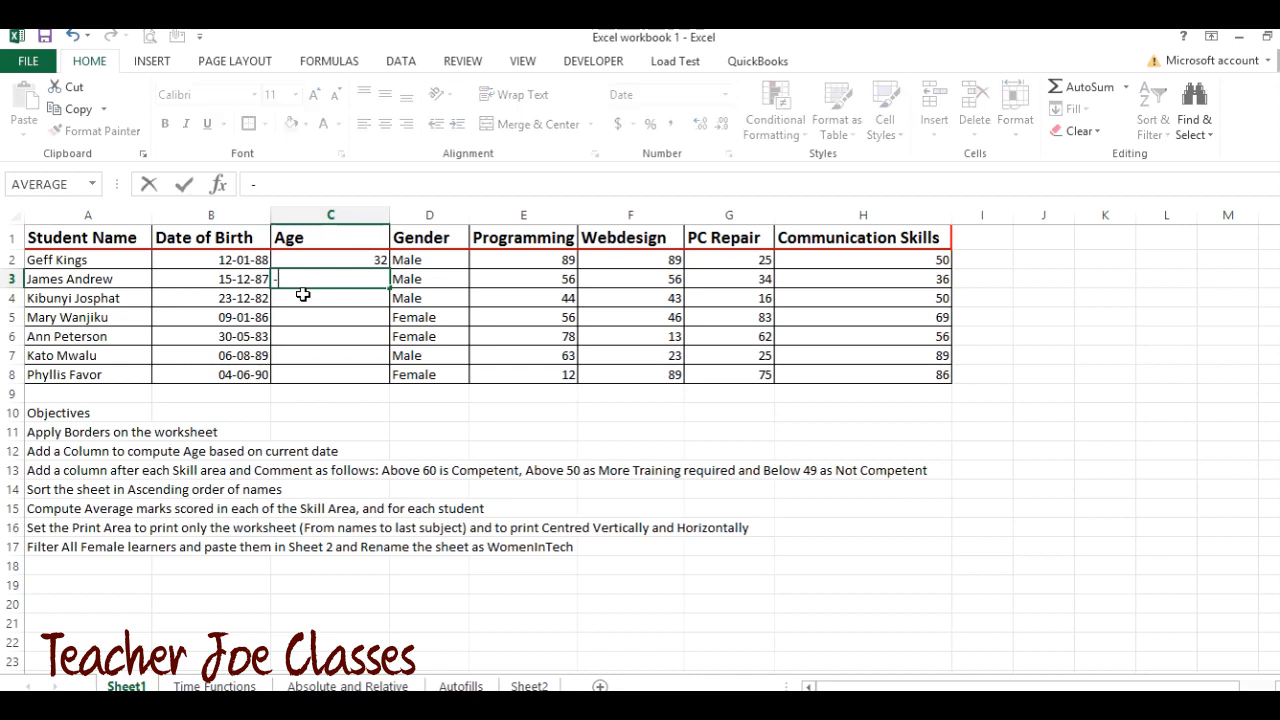
key(BackSpace)
text(=(Now()-)
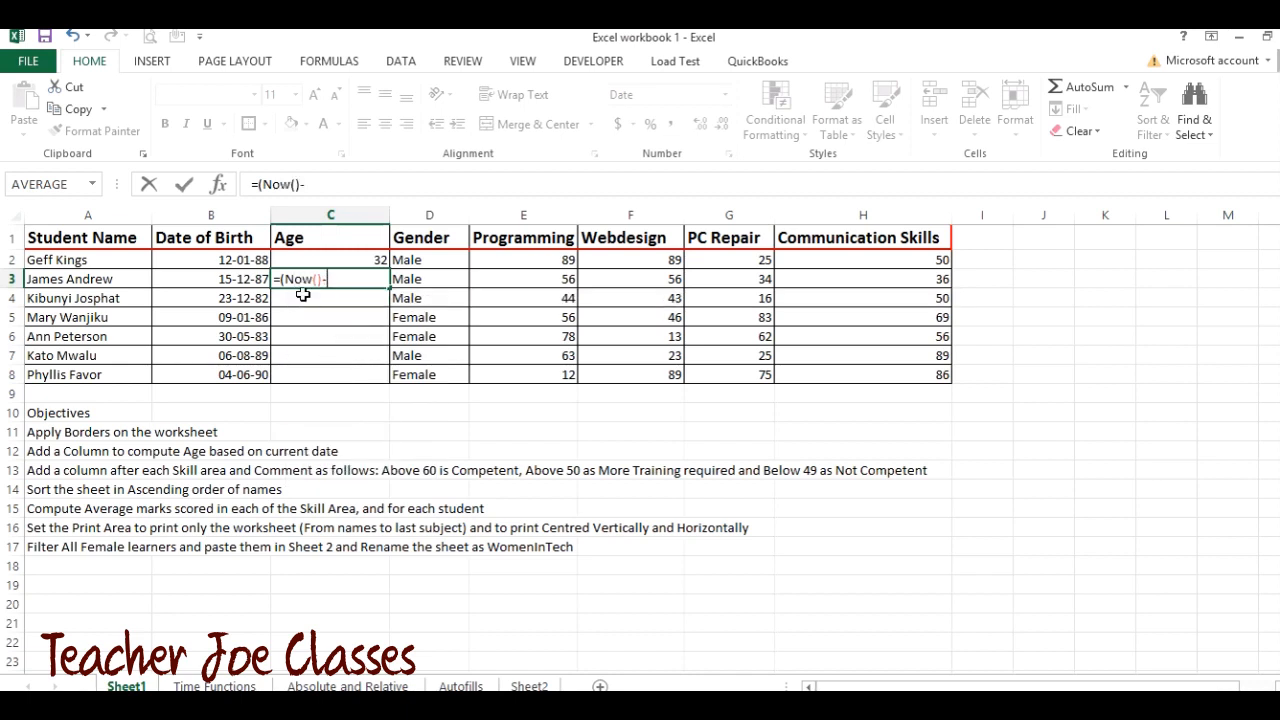
click(224, 281)
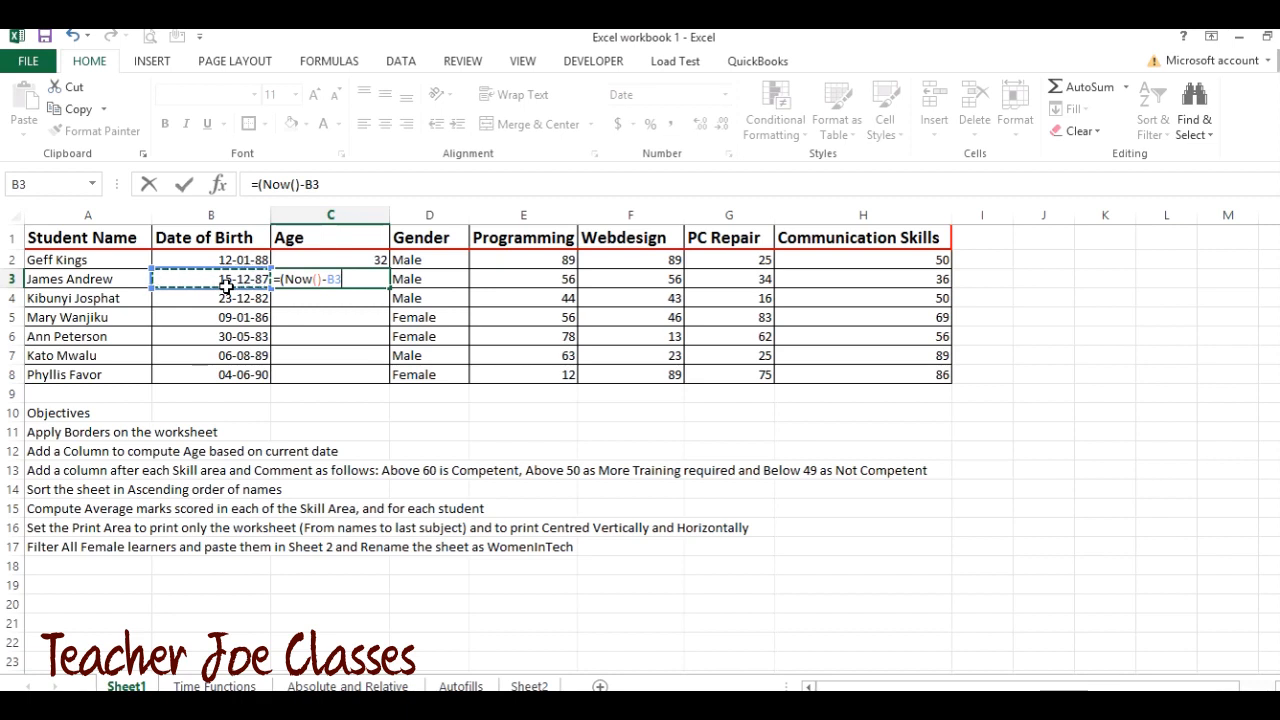
text()/)
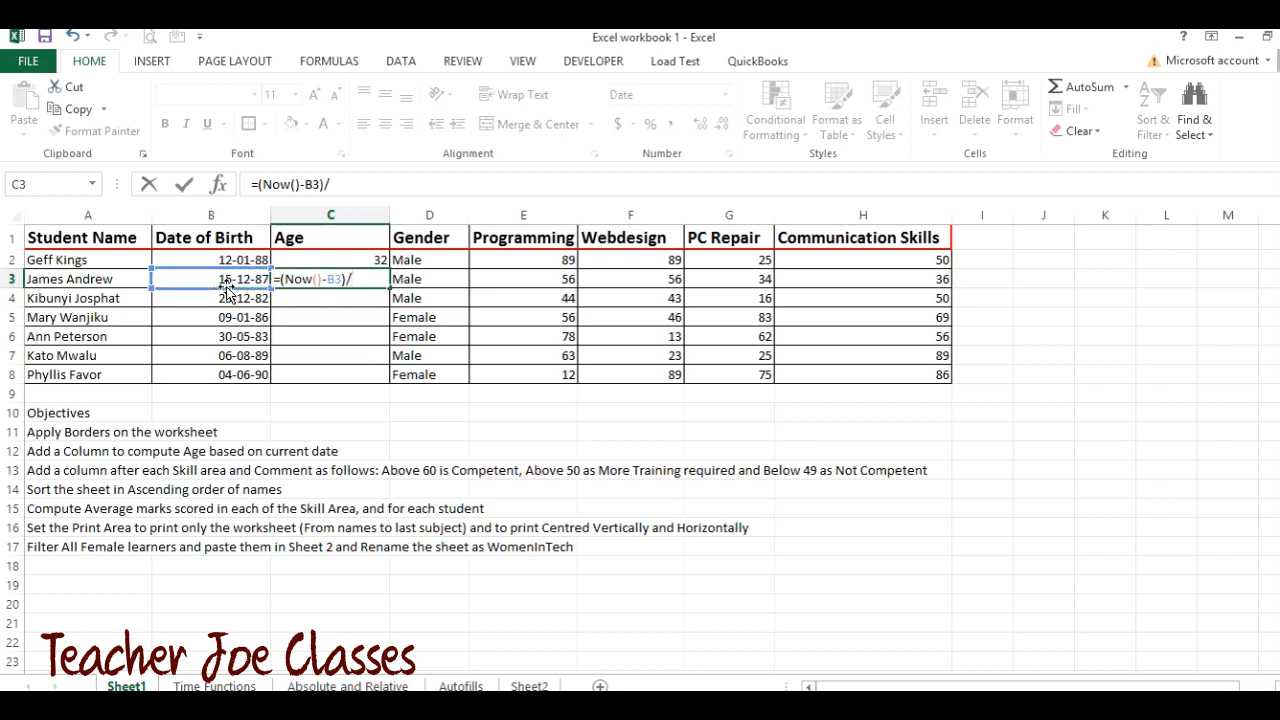
text(365)
key(Return)
Step: Format the age in C3 as Number with 0 decimal places
click(350, 280)
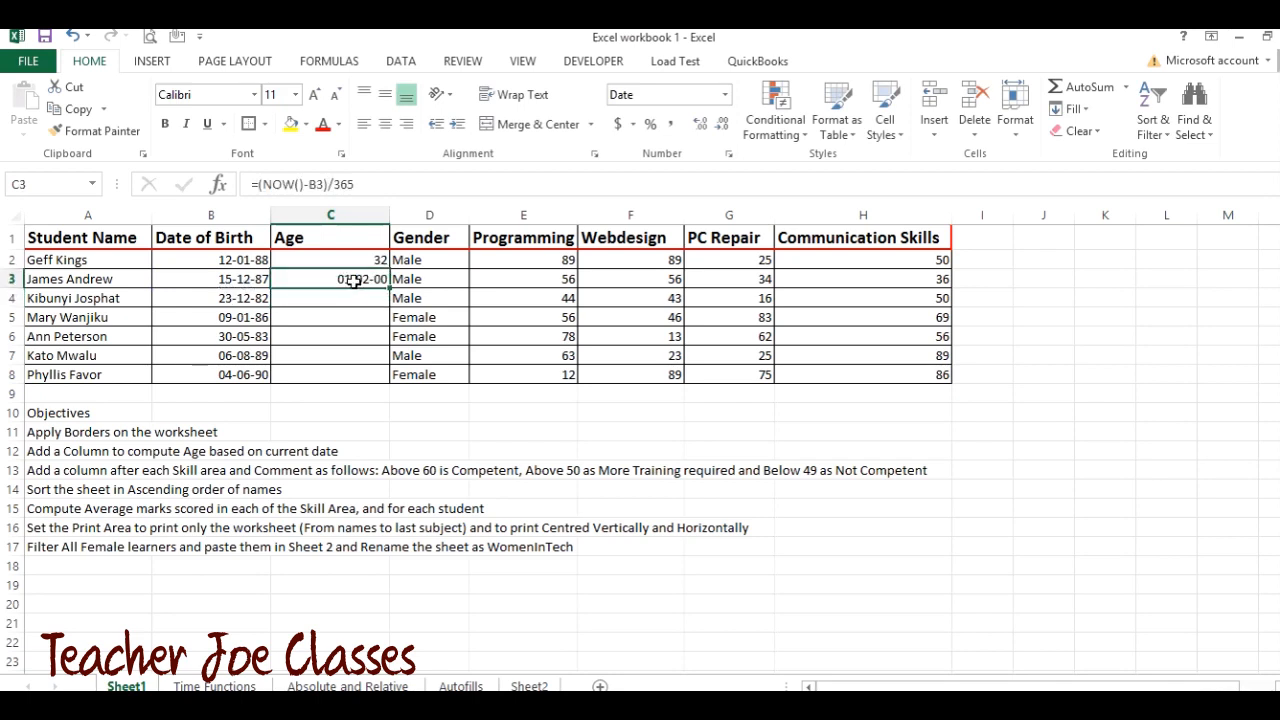
click(1017, 125)
click(1071, 493)
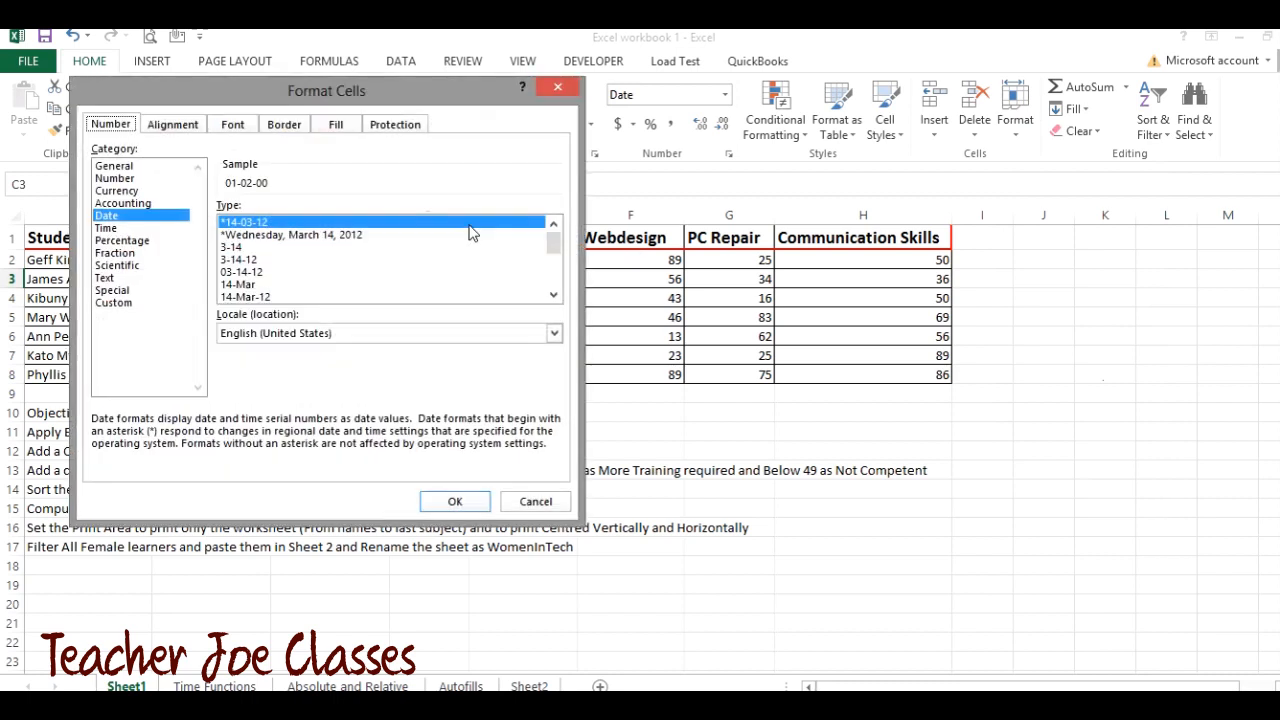
click(144, 167)
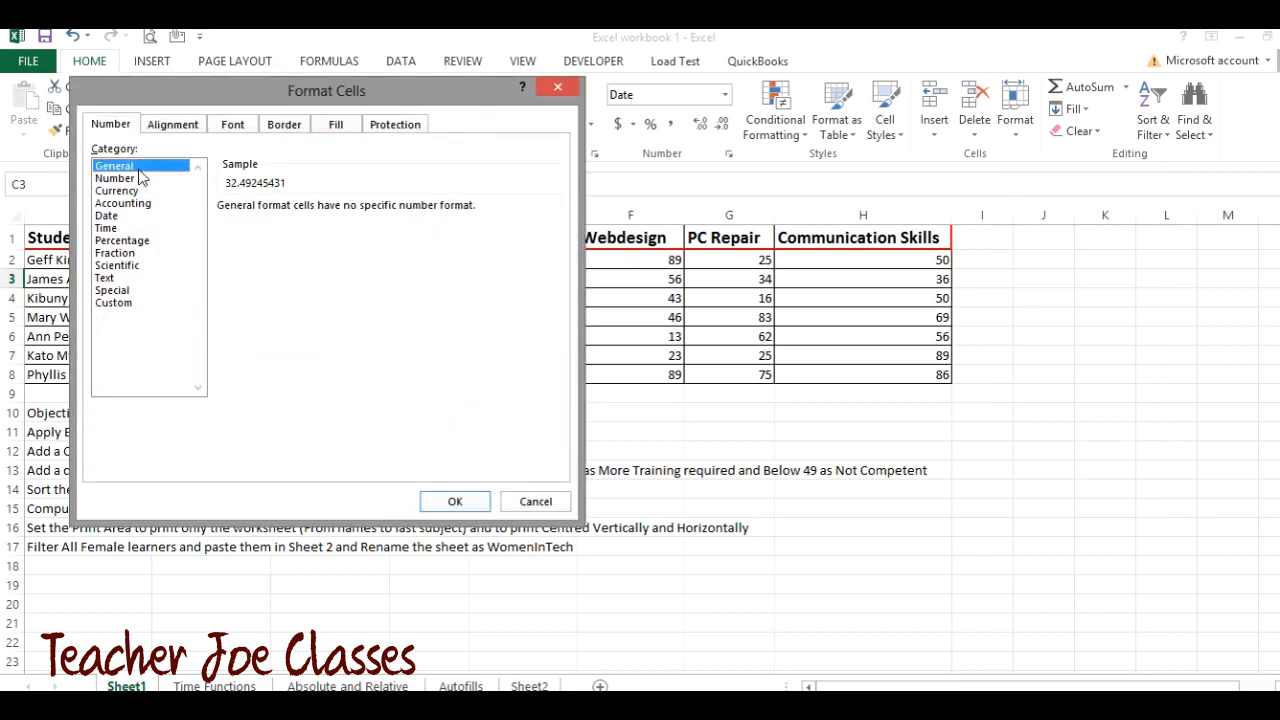
click(141, 178)
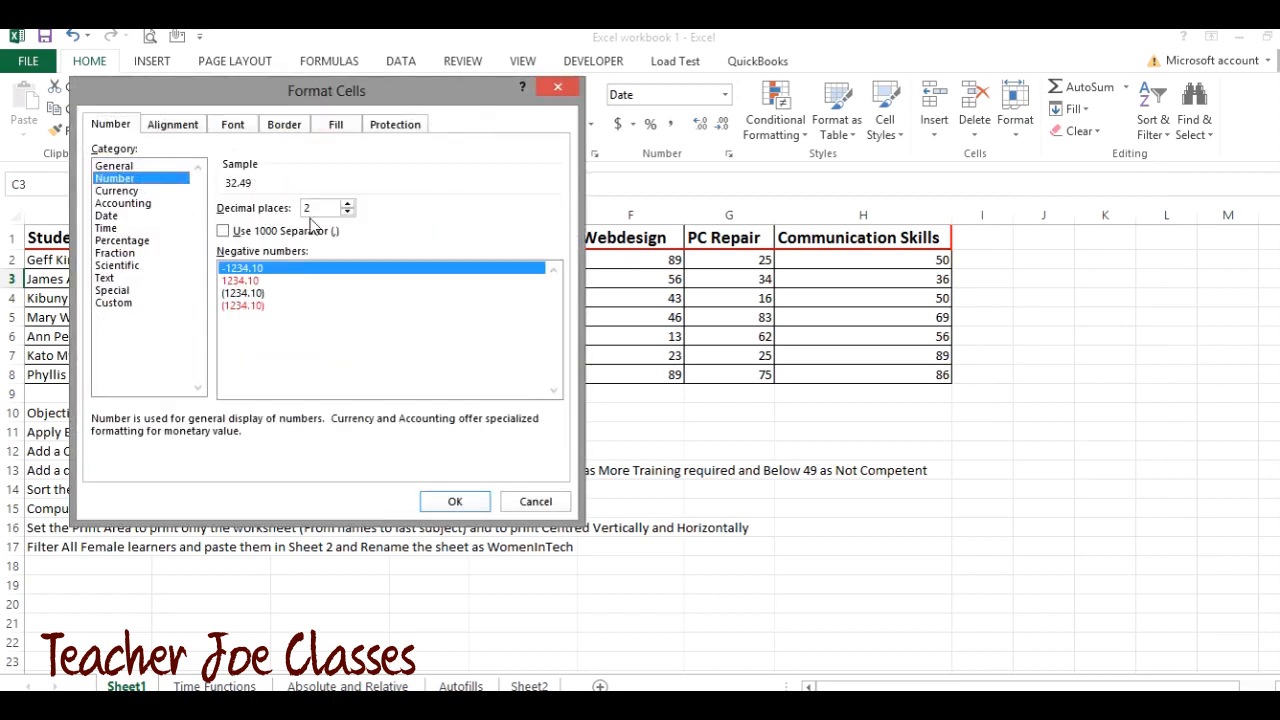
click(347, 212)
click(347, 212)
click(455, 502)
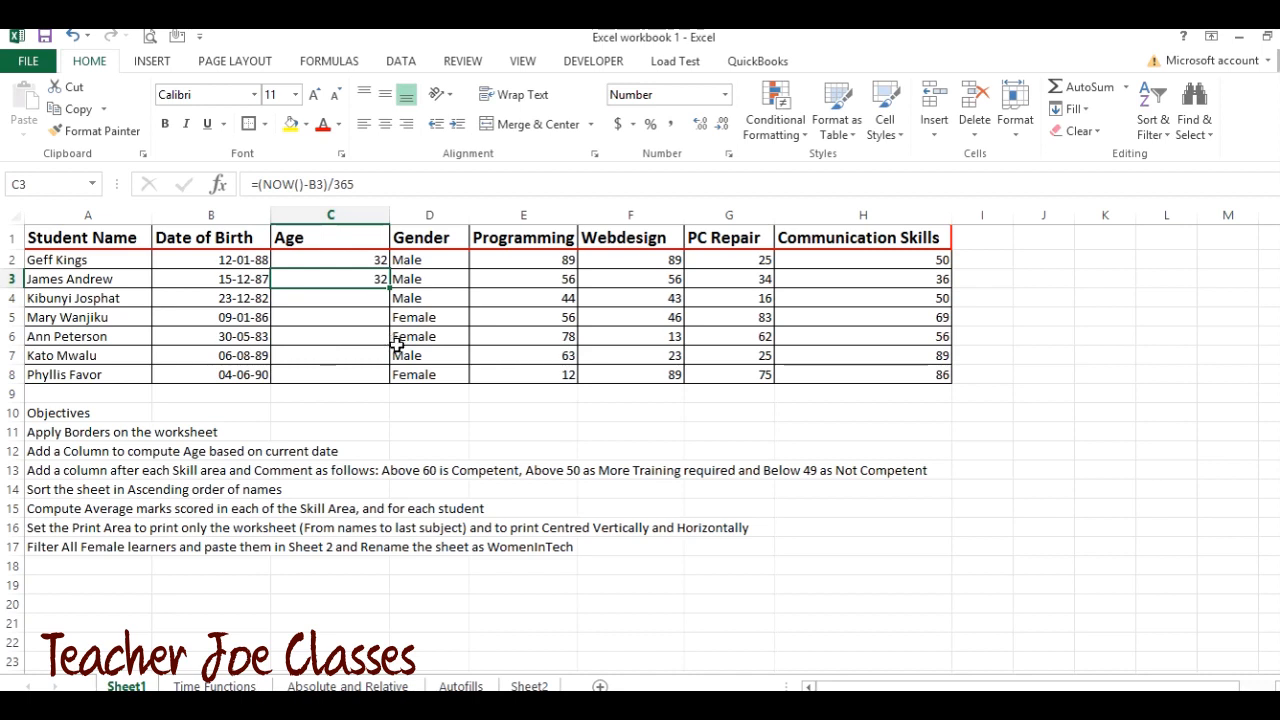
Step: Enter the current date and time formula =now() in cell E10
click(320, 394)
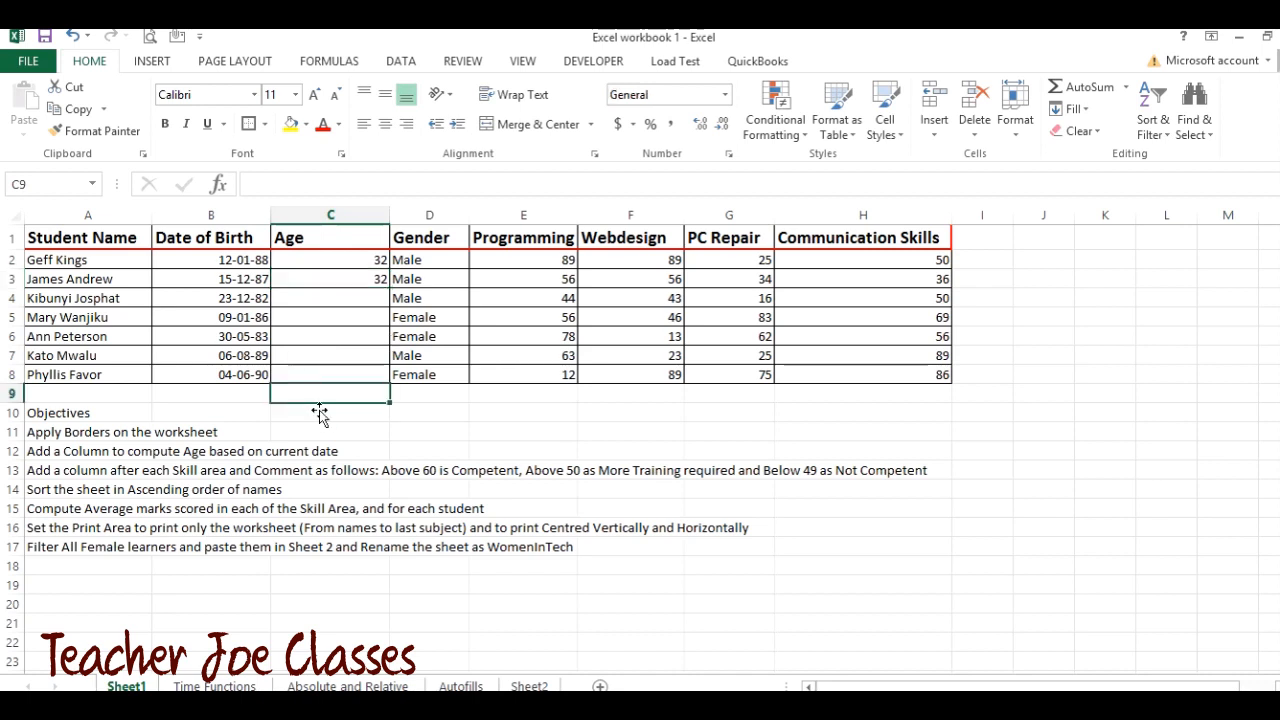
click(493, 416)
text(=now\90)
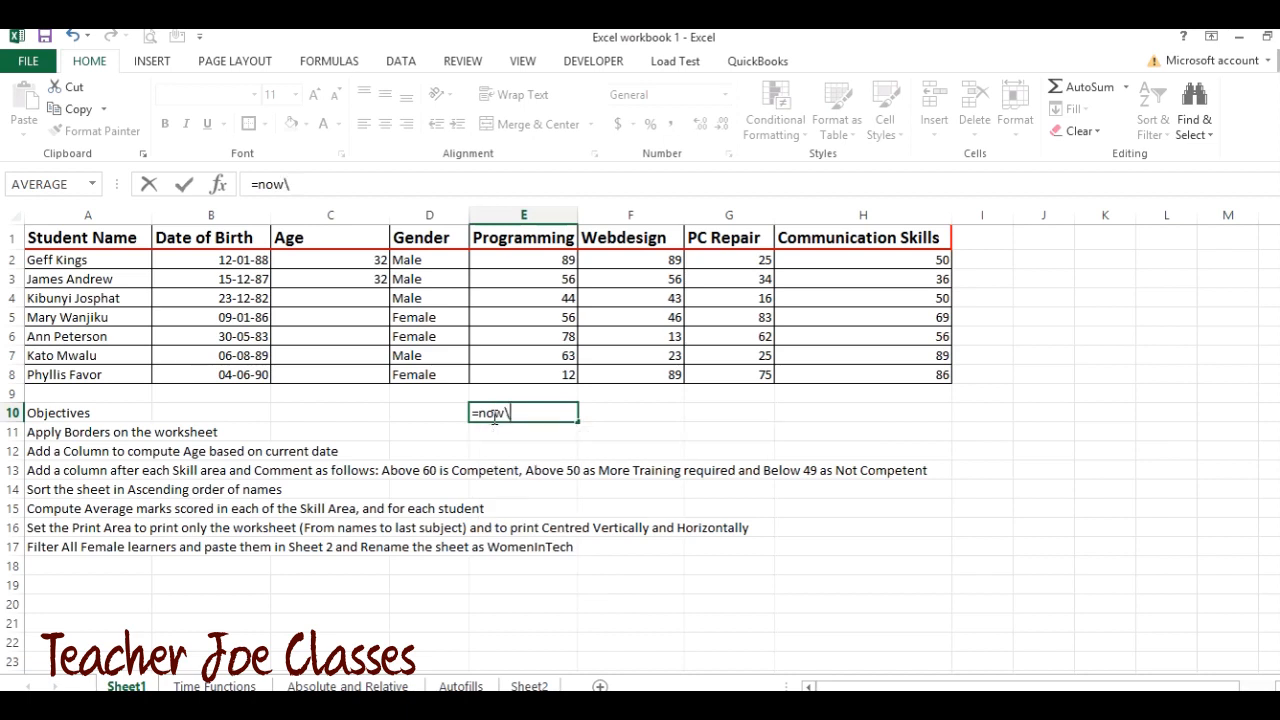
key(BackSpace)
key(BackSpace)
key(BackSpace)
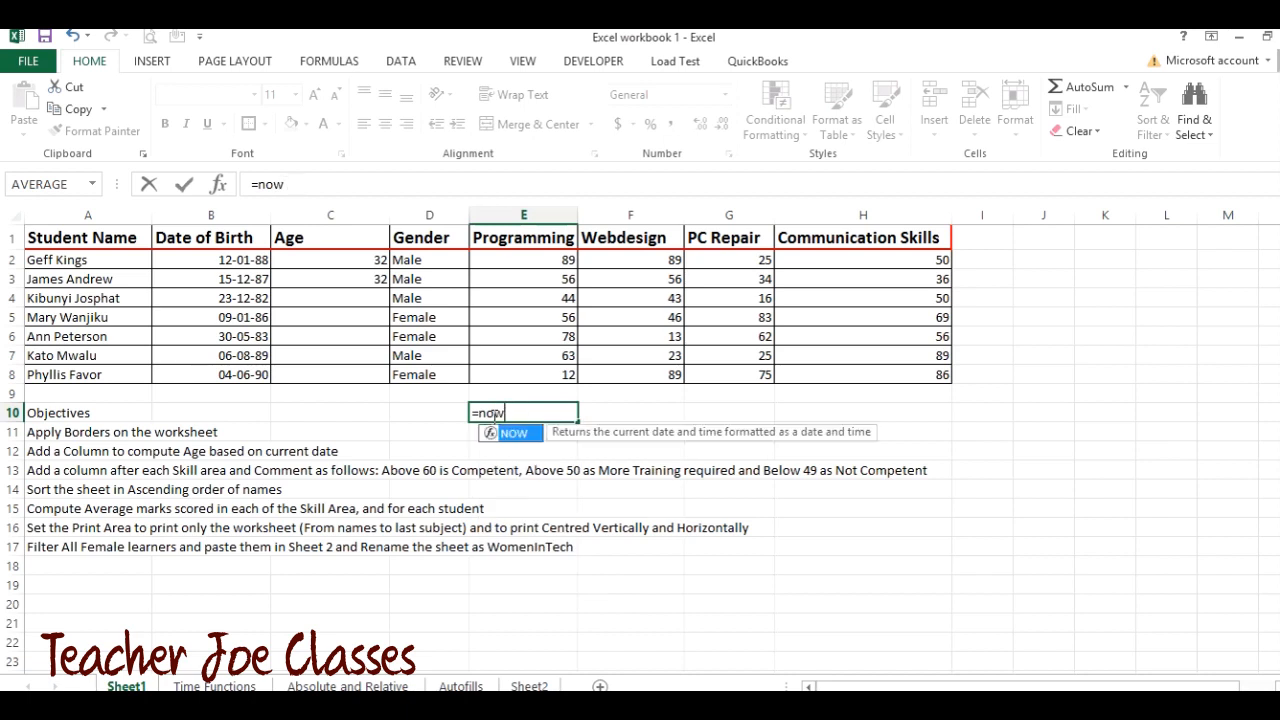
text(())
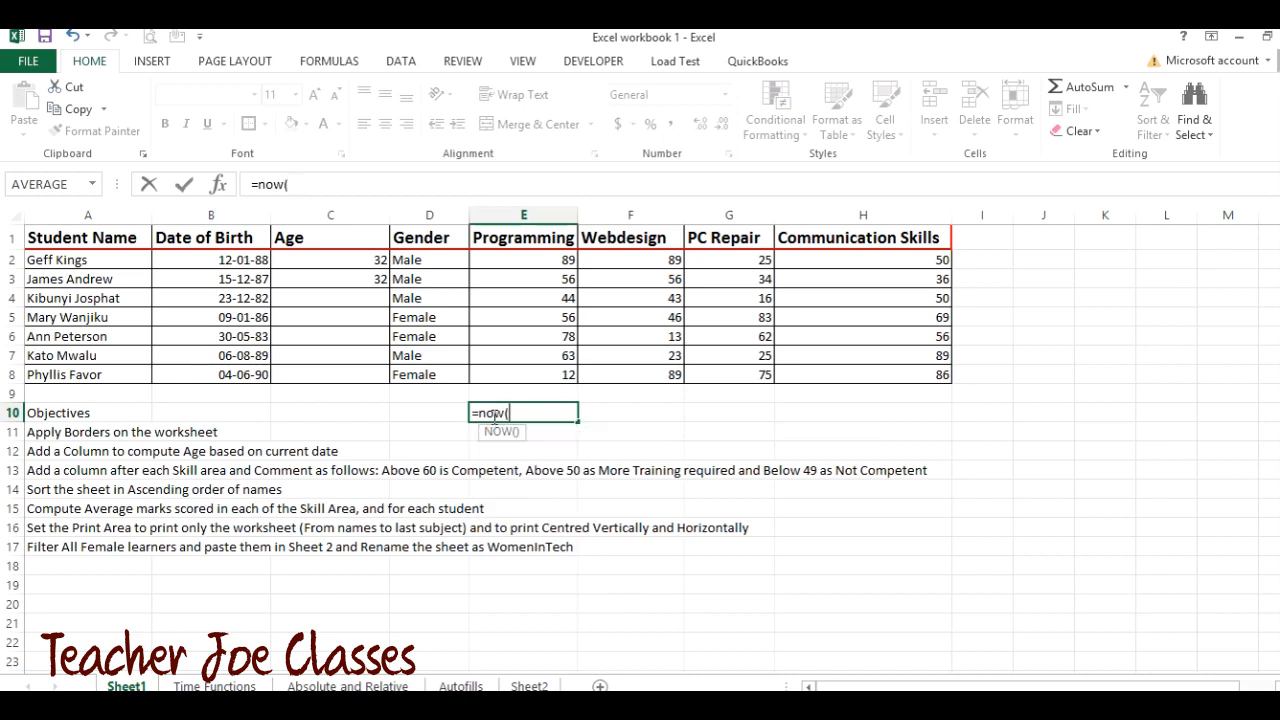
key(Return)
click(495, 416)
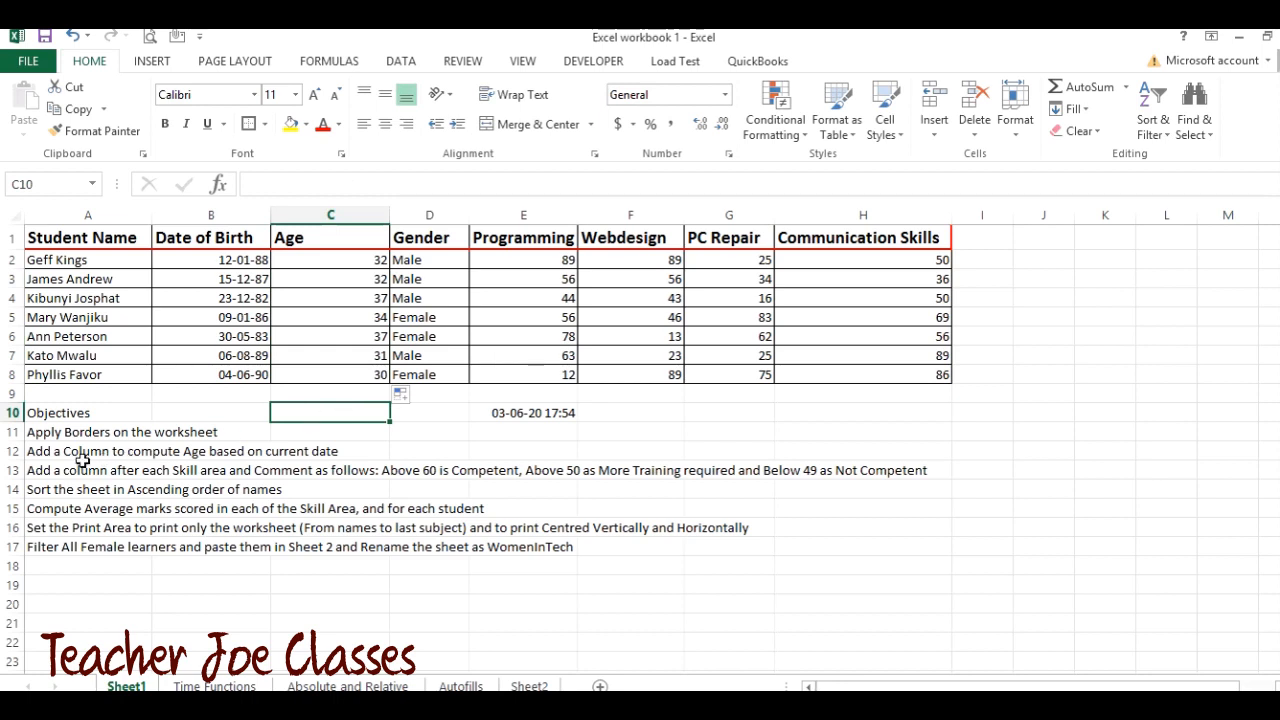
Step: Change the column heading in C1 to "Age in Years"
click(12, 451)
double_click(310, 238)
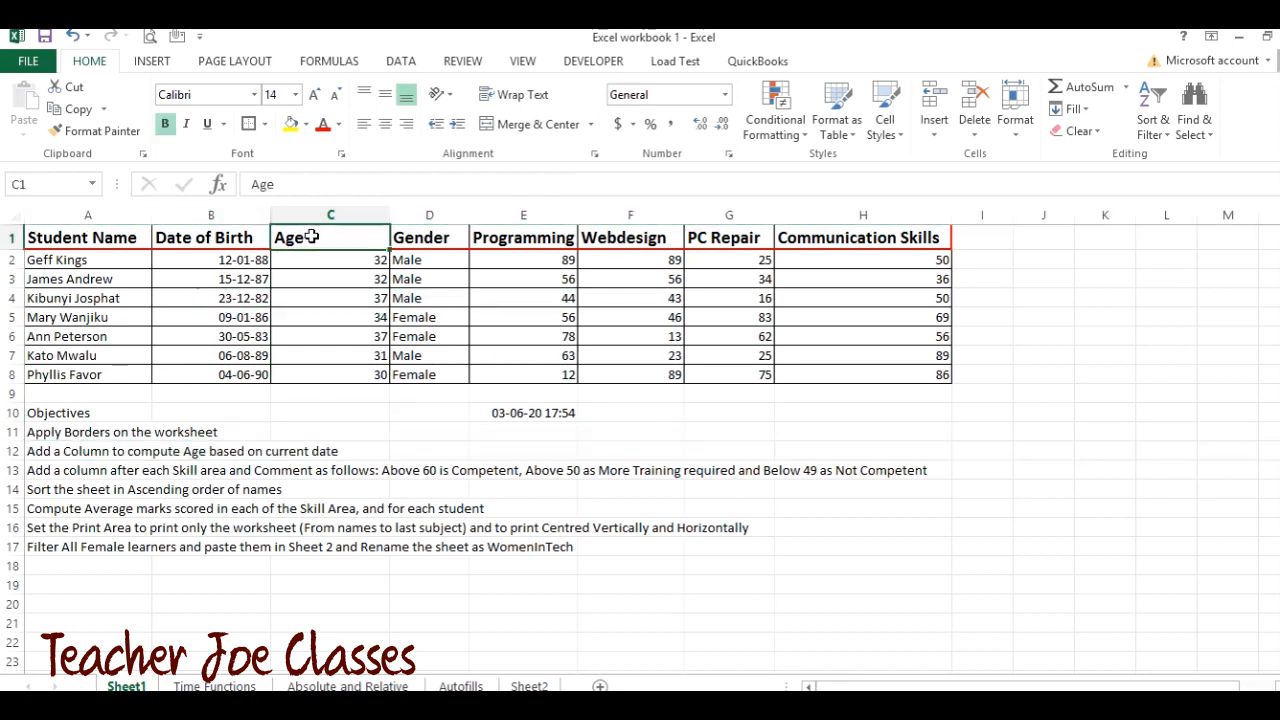
text(in)
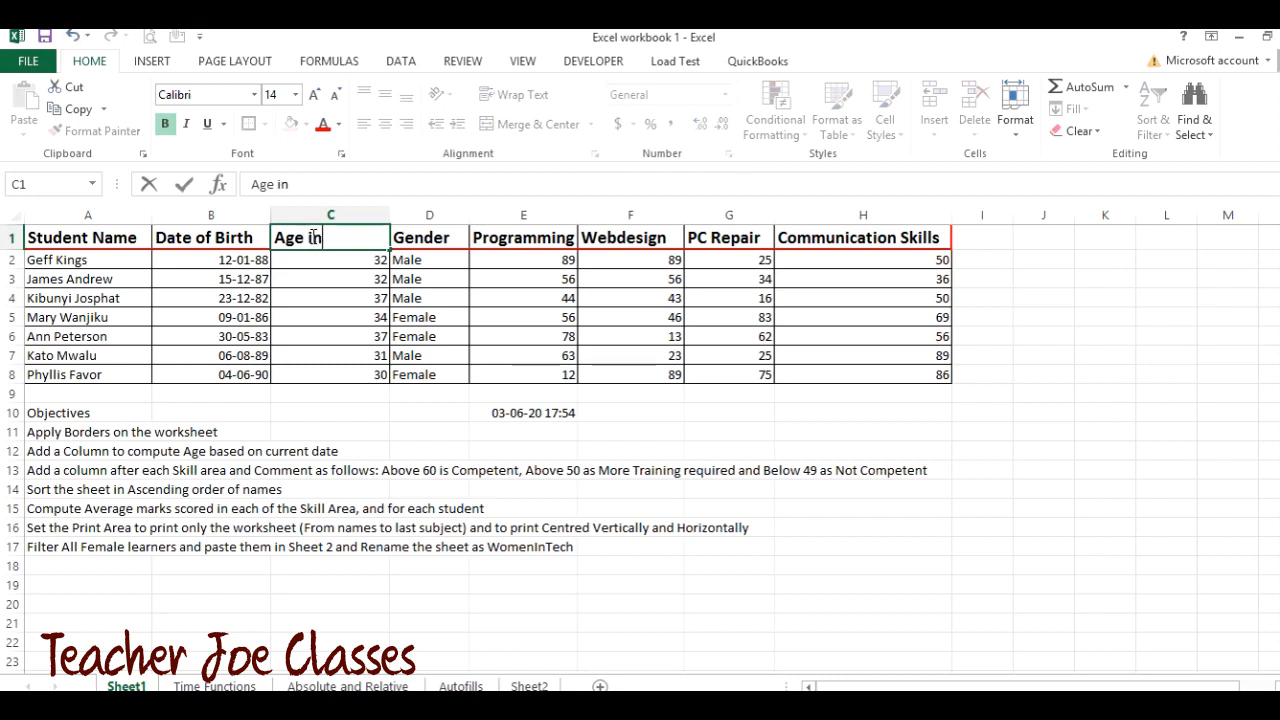
text( Years)
key(Return)
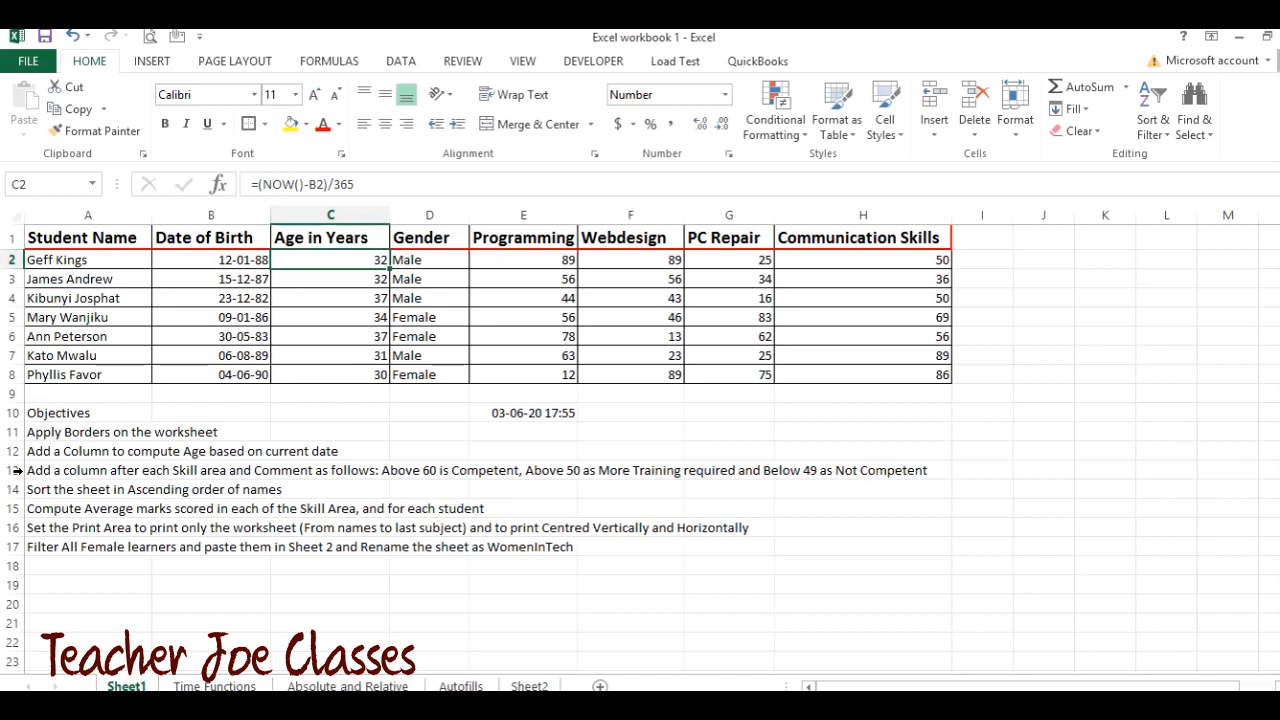
Step: Review the comment-column objective in row 13 against the four skill headings in row 1
click(13, 470)
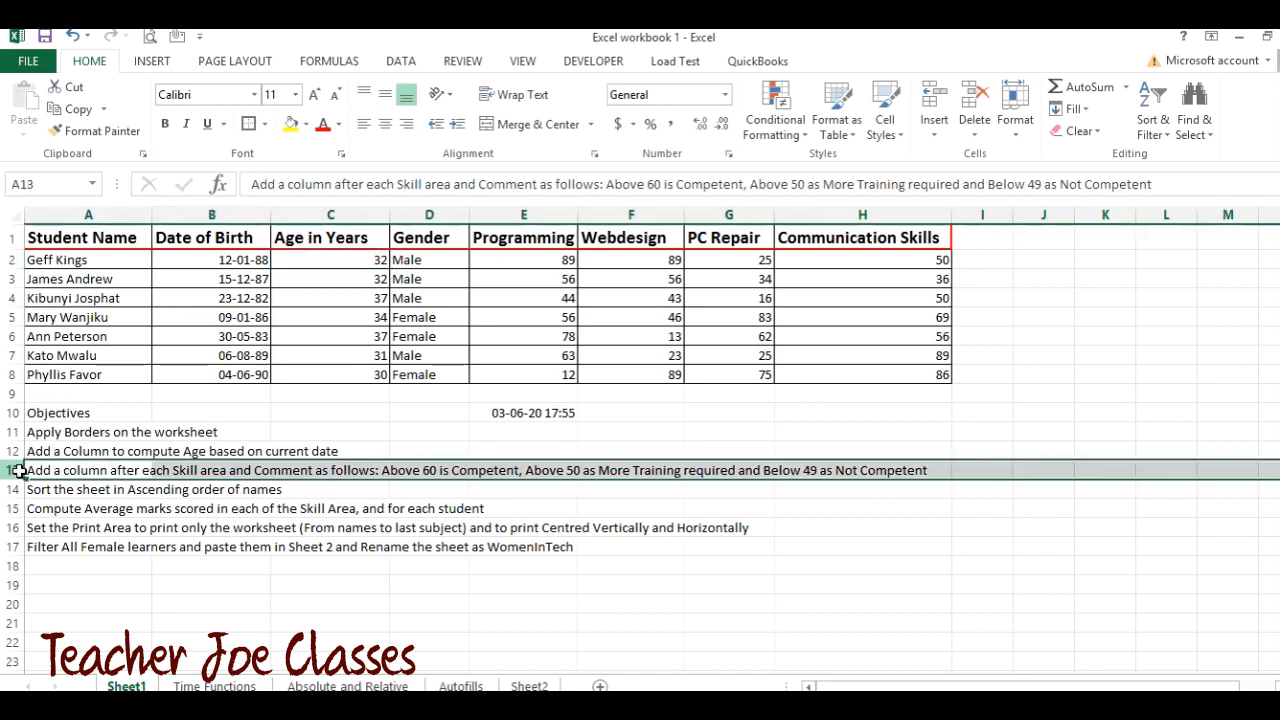
click(127, 469)
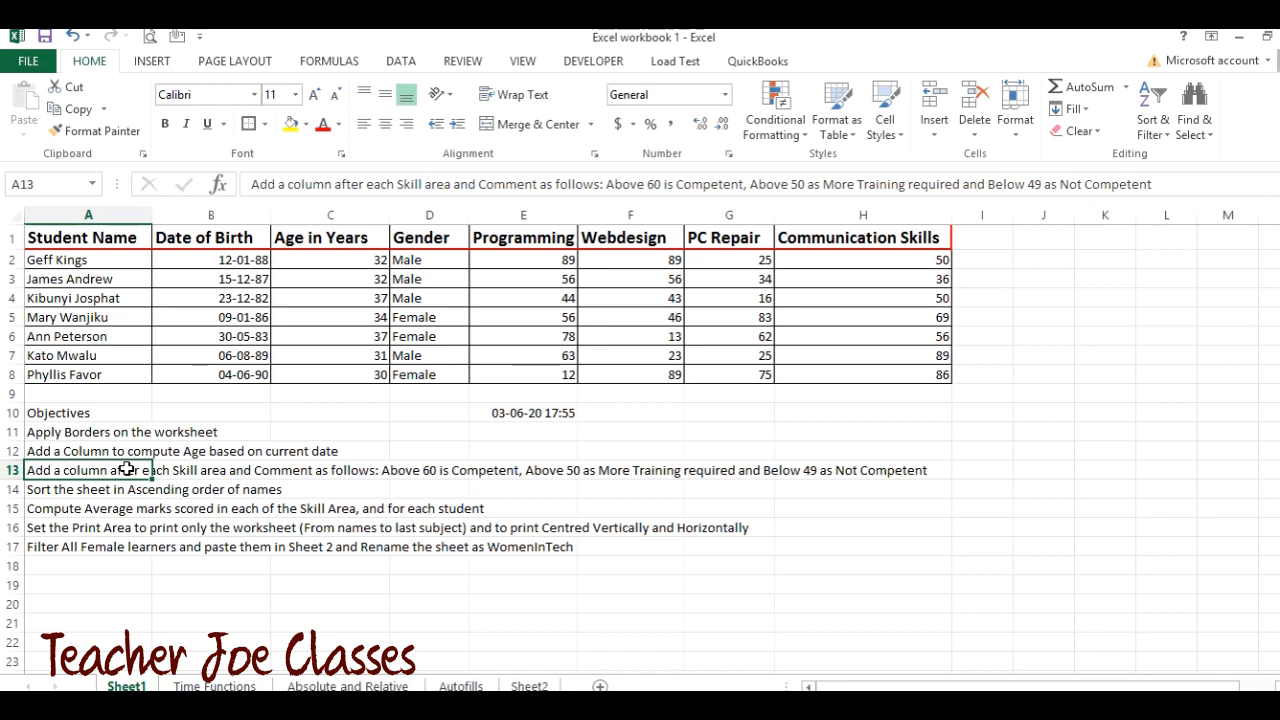
click(560, 236)
click(636, 236)
click(722, 236)
click(848, 236)
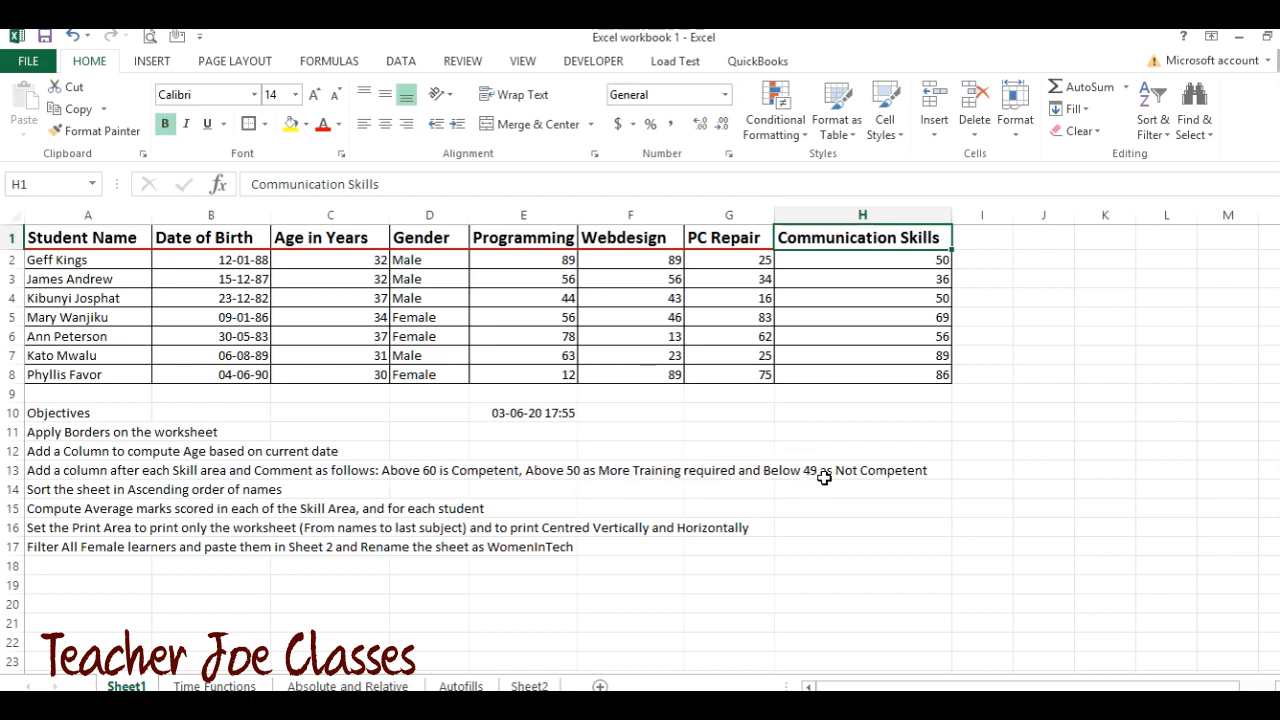
Step: Insert a column between Programming and Webdesign and give it the heading "Comment"
click(639, 243)
key(alt+i)
key(c)
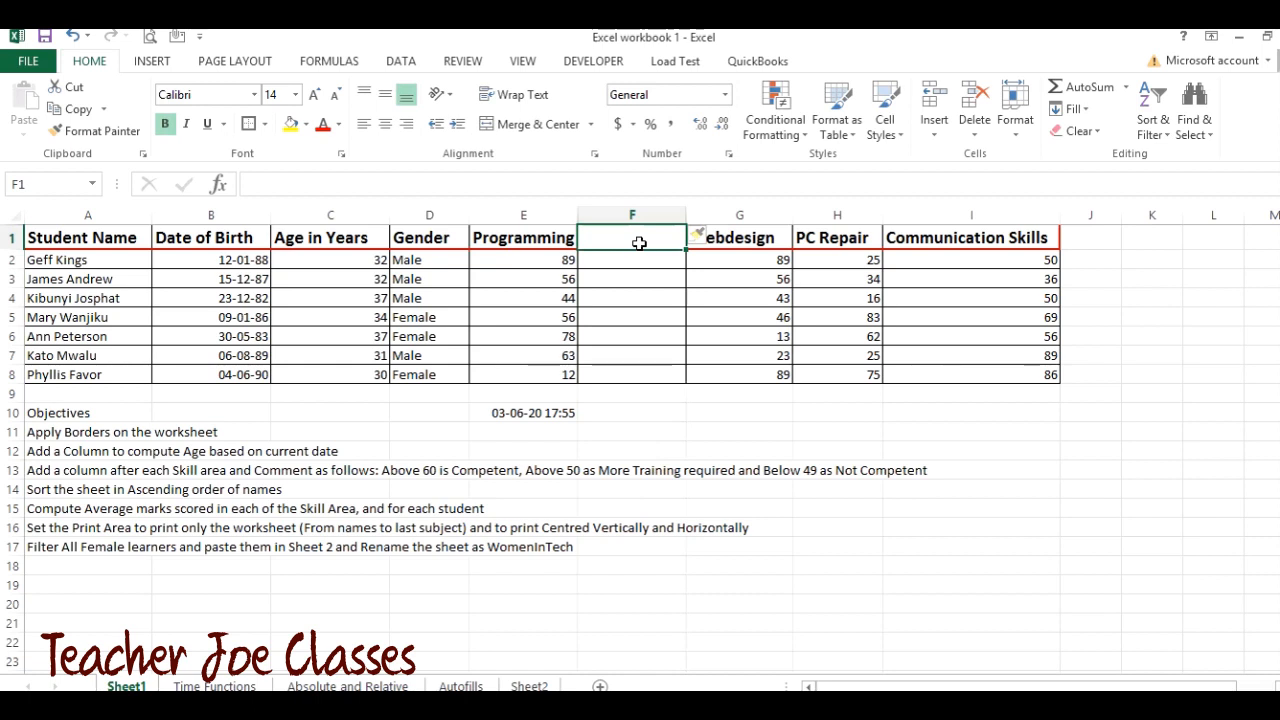
text(Com)
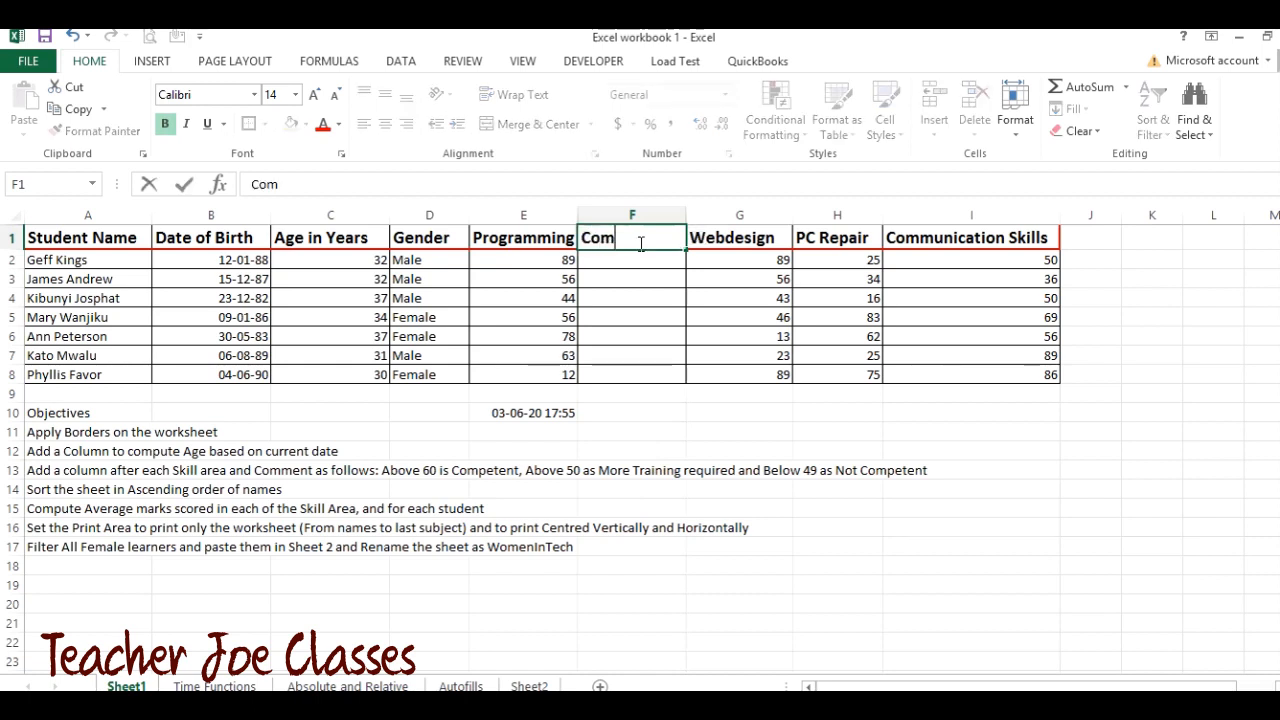
text(ment)
key(Return)
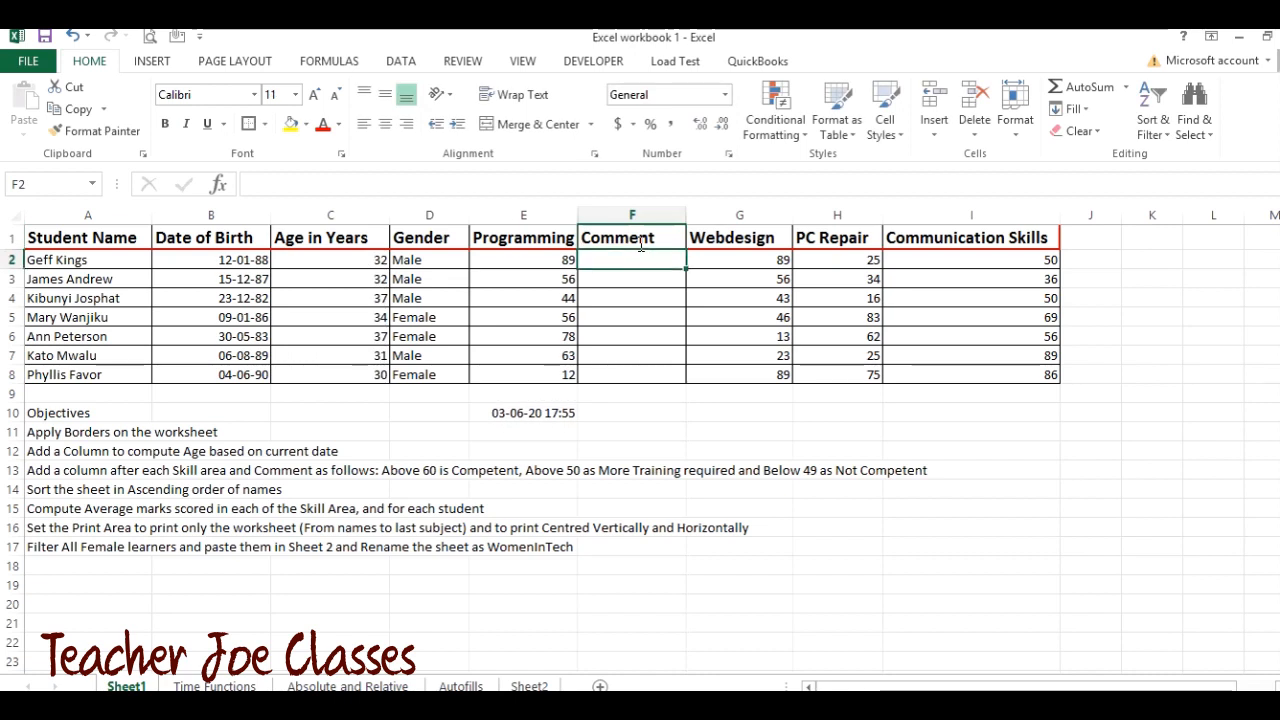
Step: Start the Programming comment formula in F2 as =IF(E2>=60,"Competent",if)
key(F2)
text(=if()
click(545, 260)
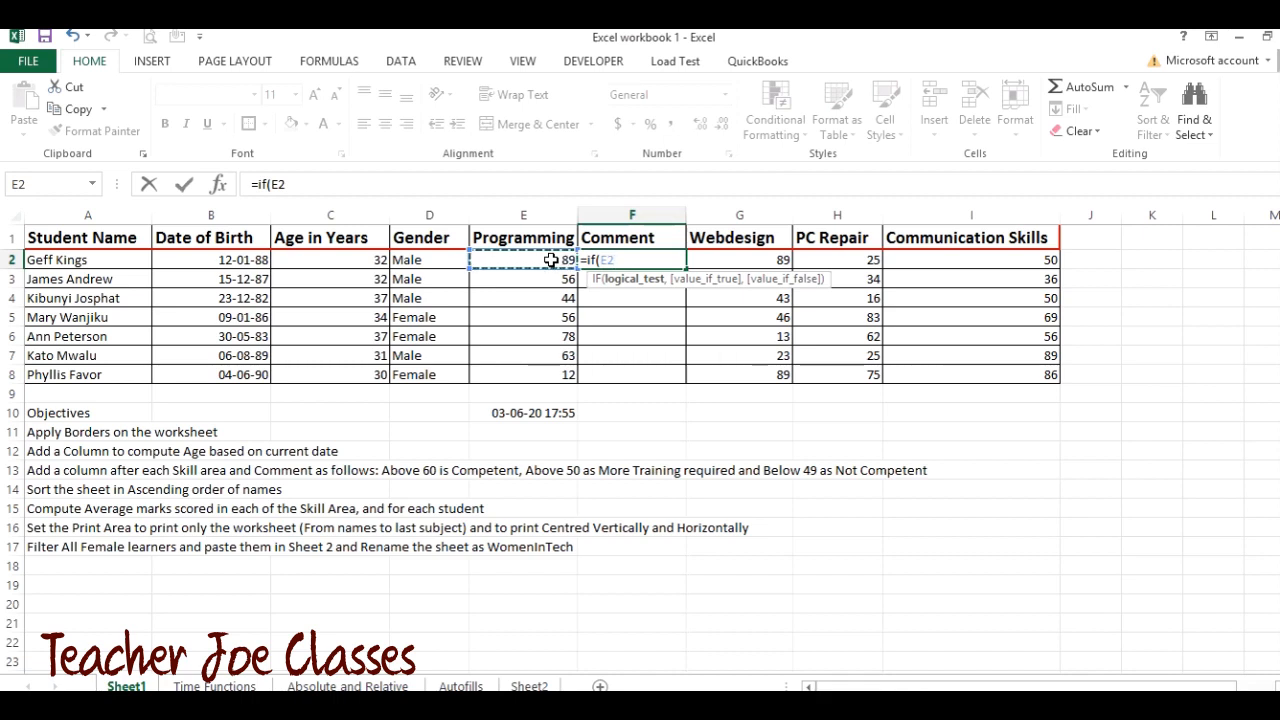
text(>)
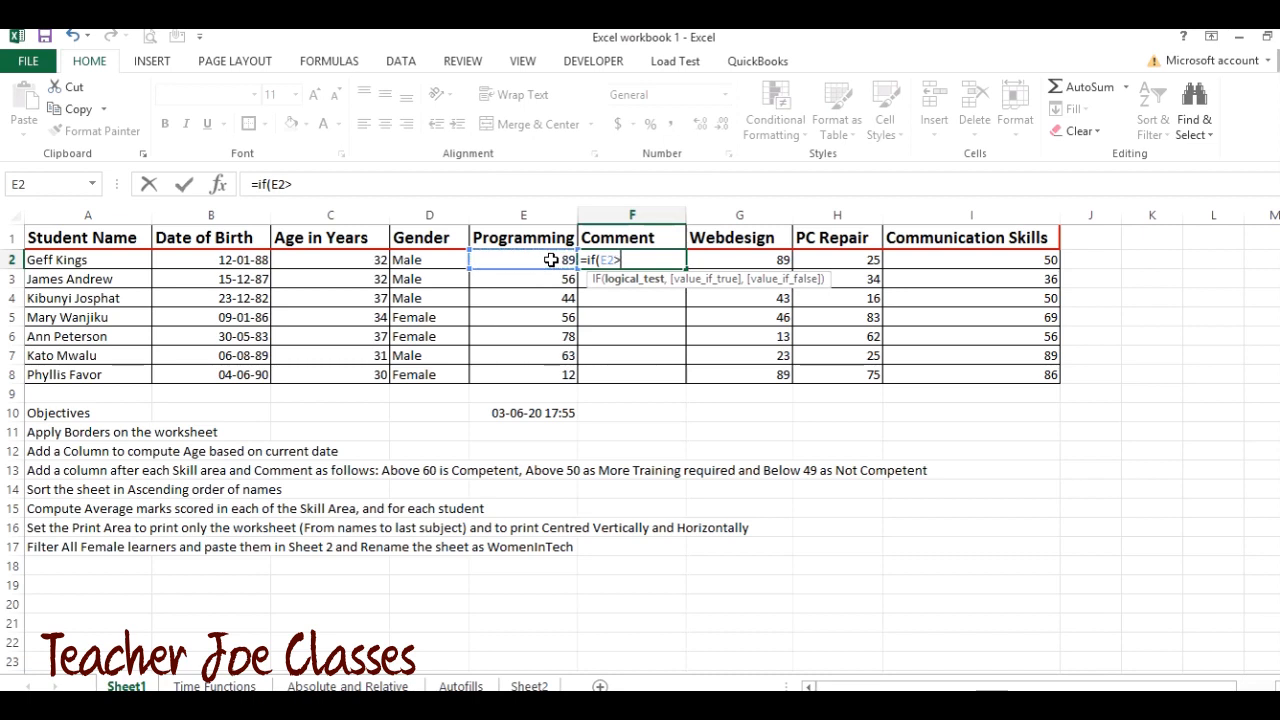
text(=60,")
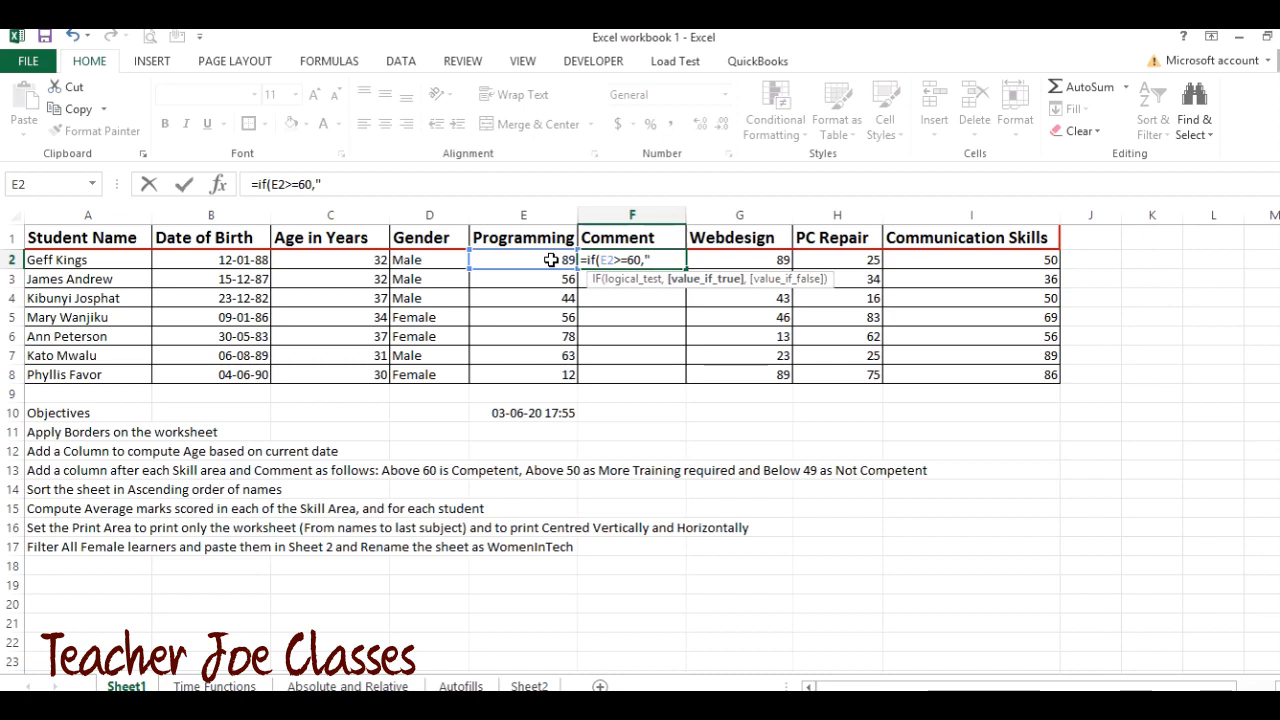
text(Compente)
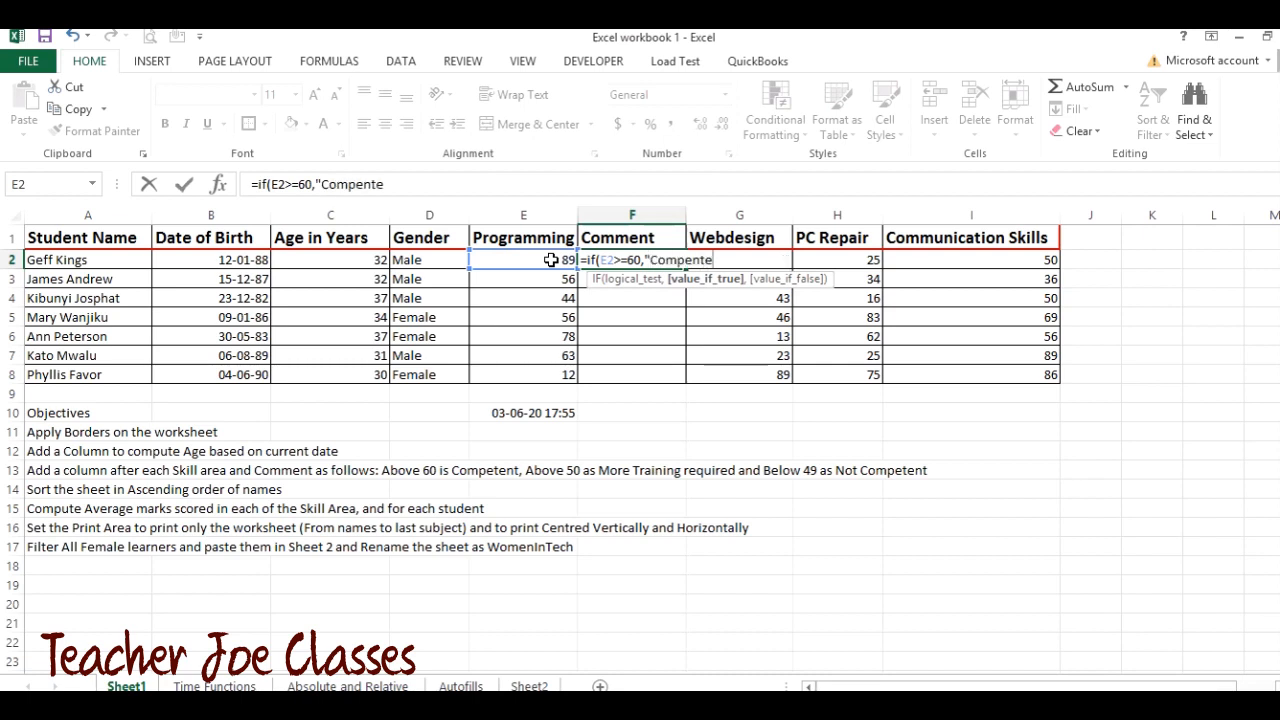
key(BackSpace)
key(BackSpace)
key(BackSpace)
text(tent",if)
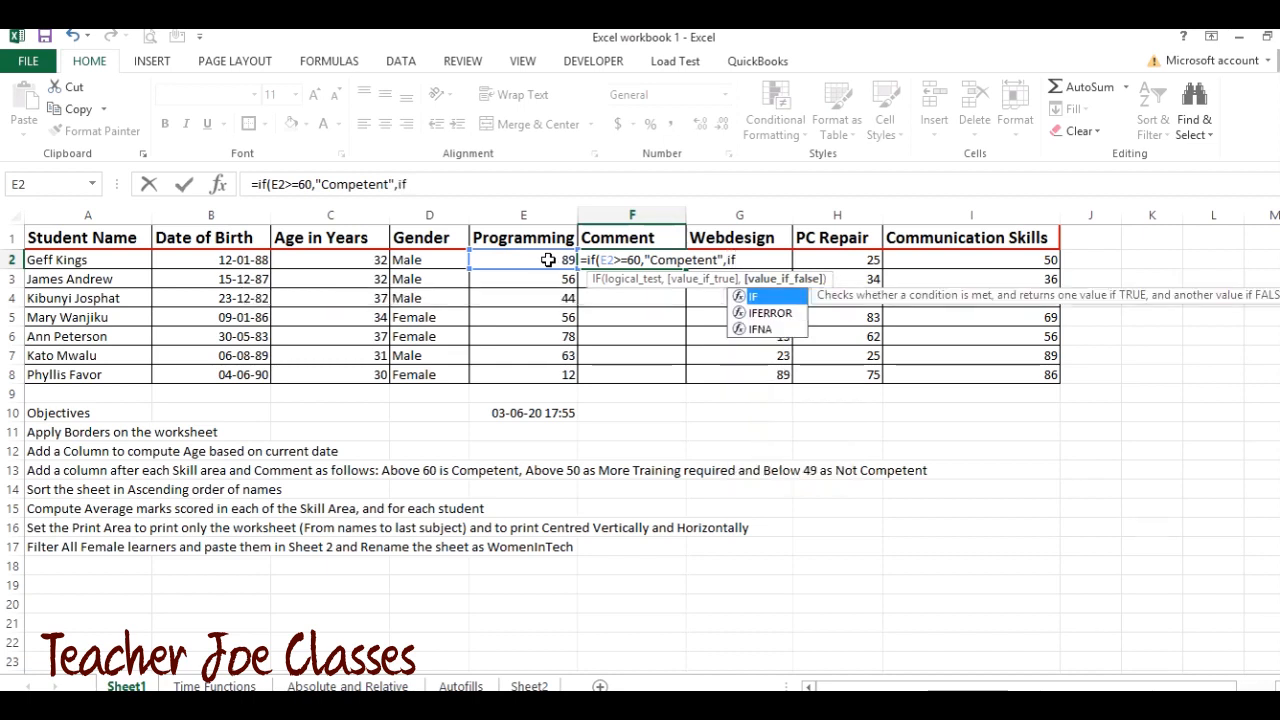
key(Return)
Step: Complete the F2 formula with the nested test if(E2>=50,"More Training Required","Not Competent")
click(622, 260)
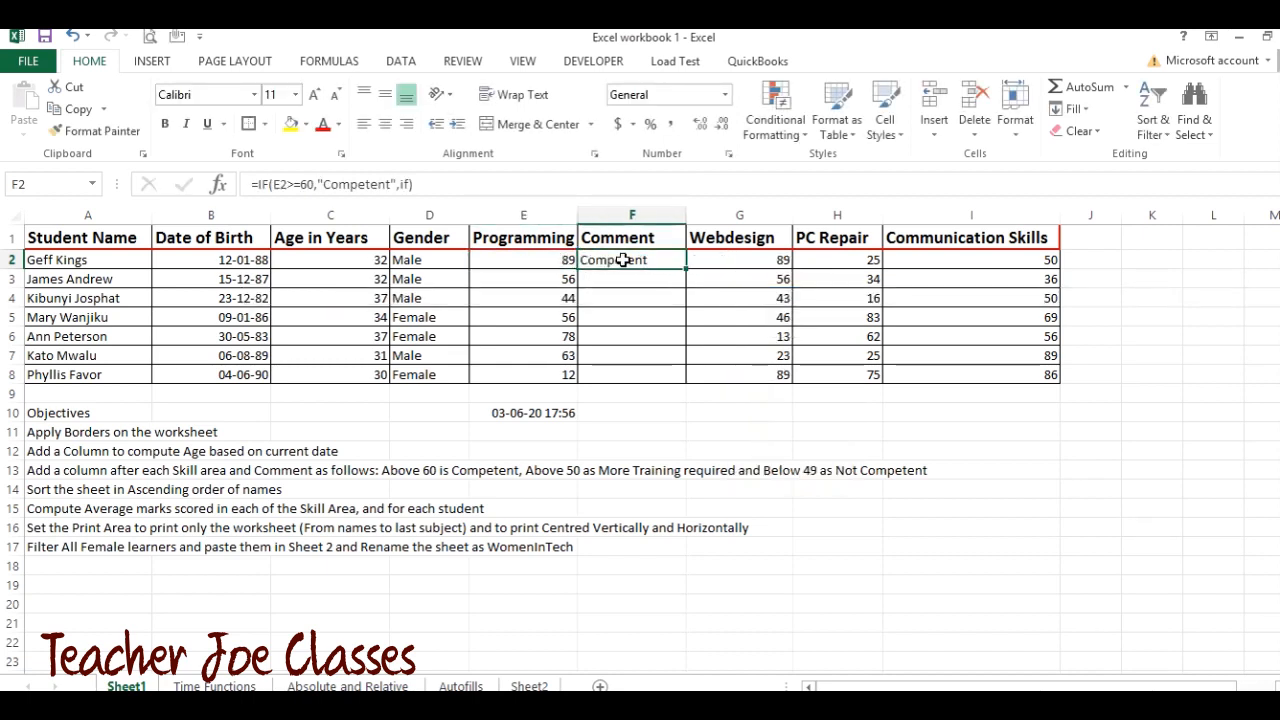
key(F2)
key(BackSpace)
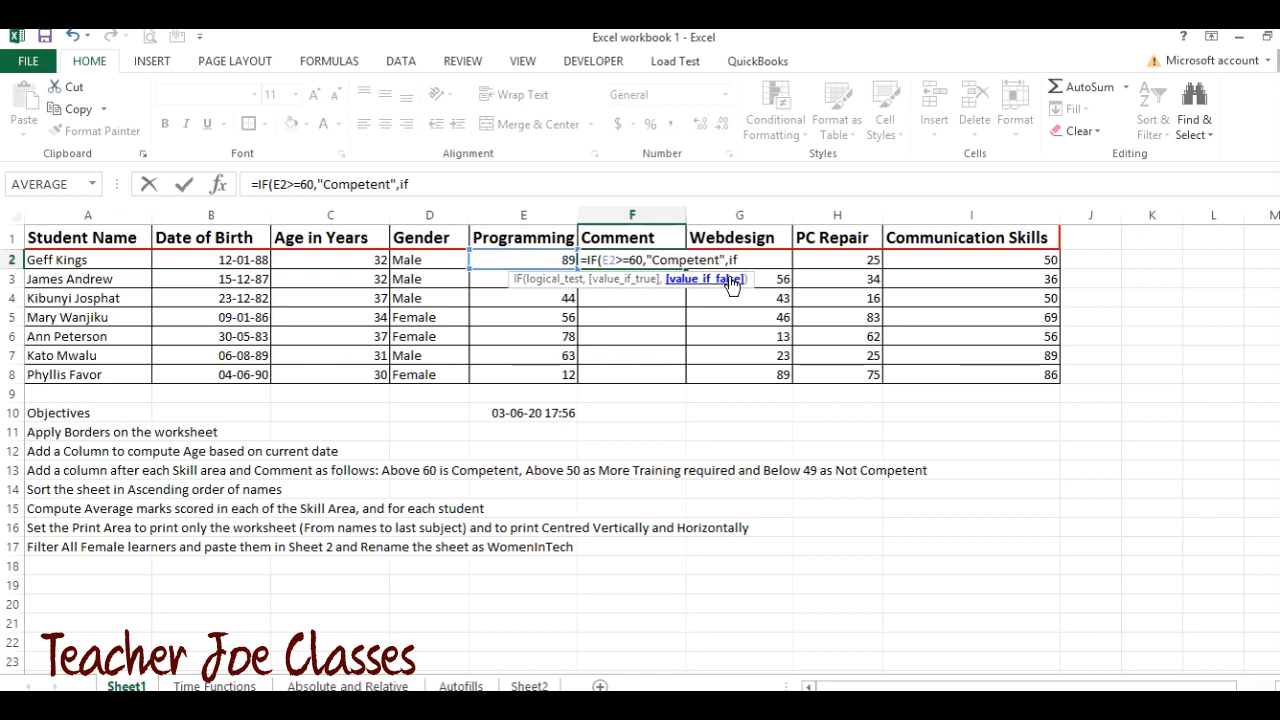
text(()
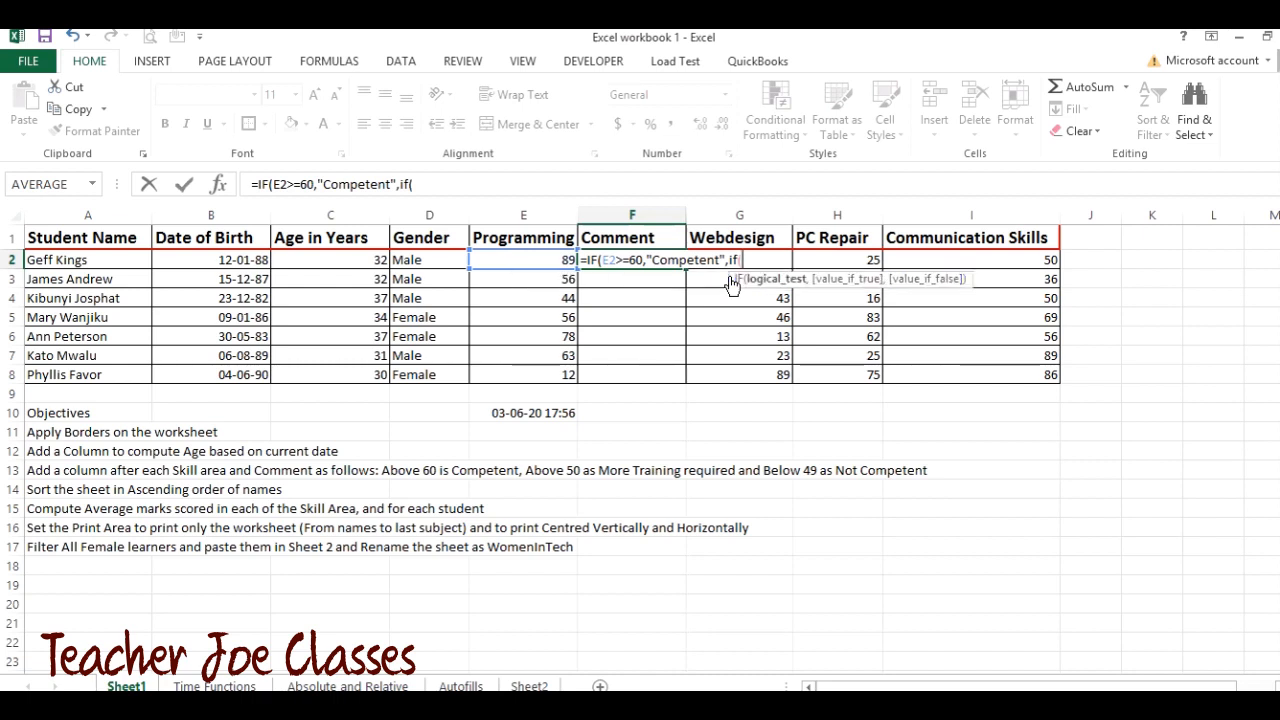
click(537, 258)
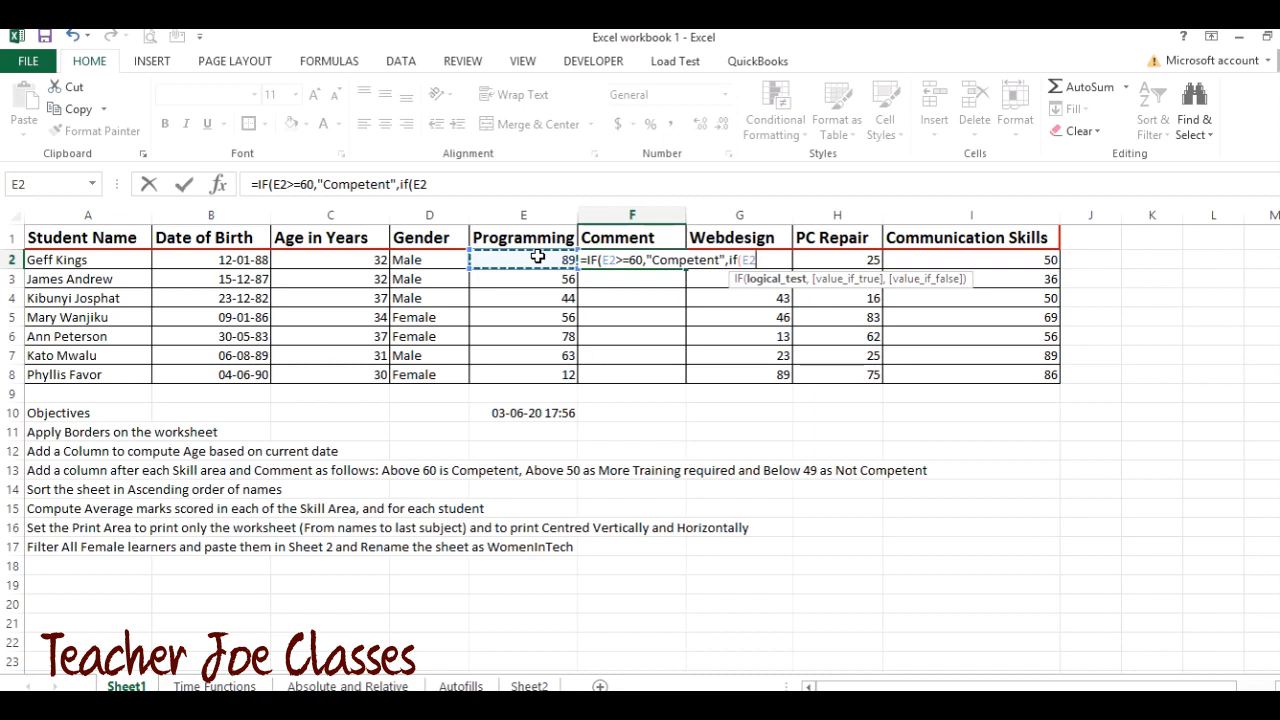
text(>=)
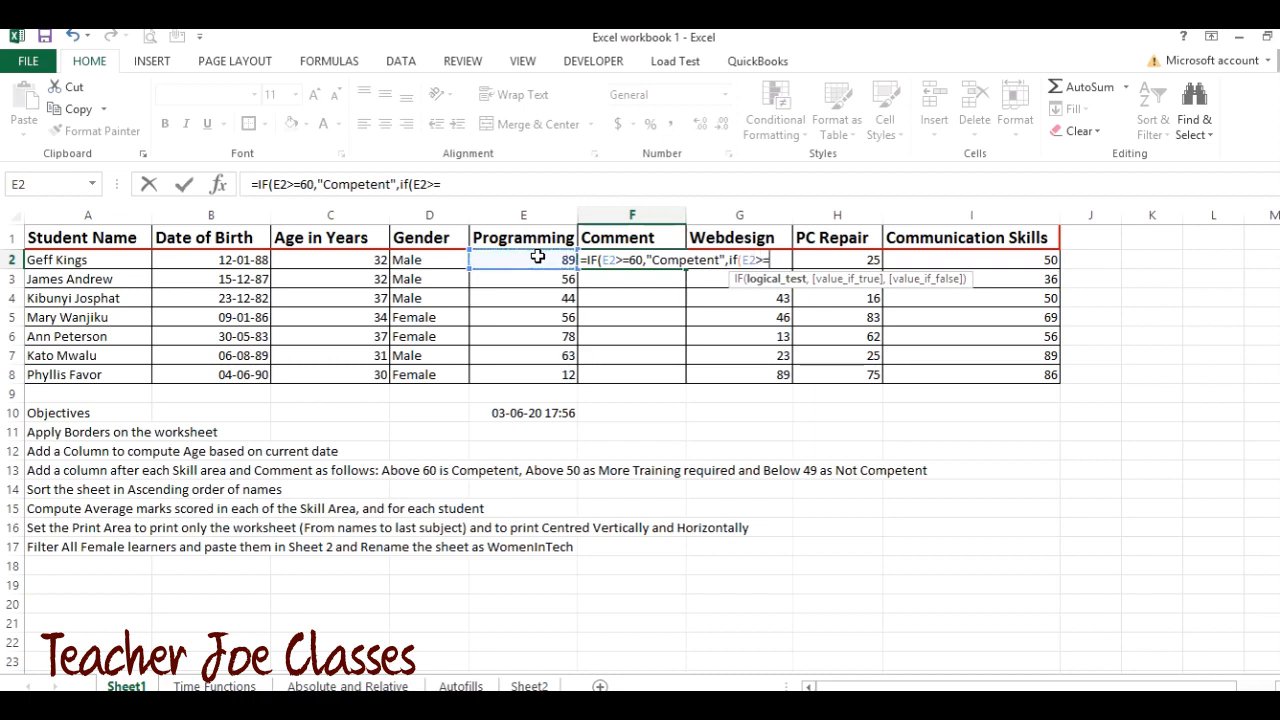
text(50)
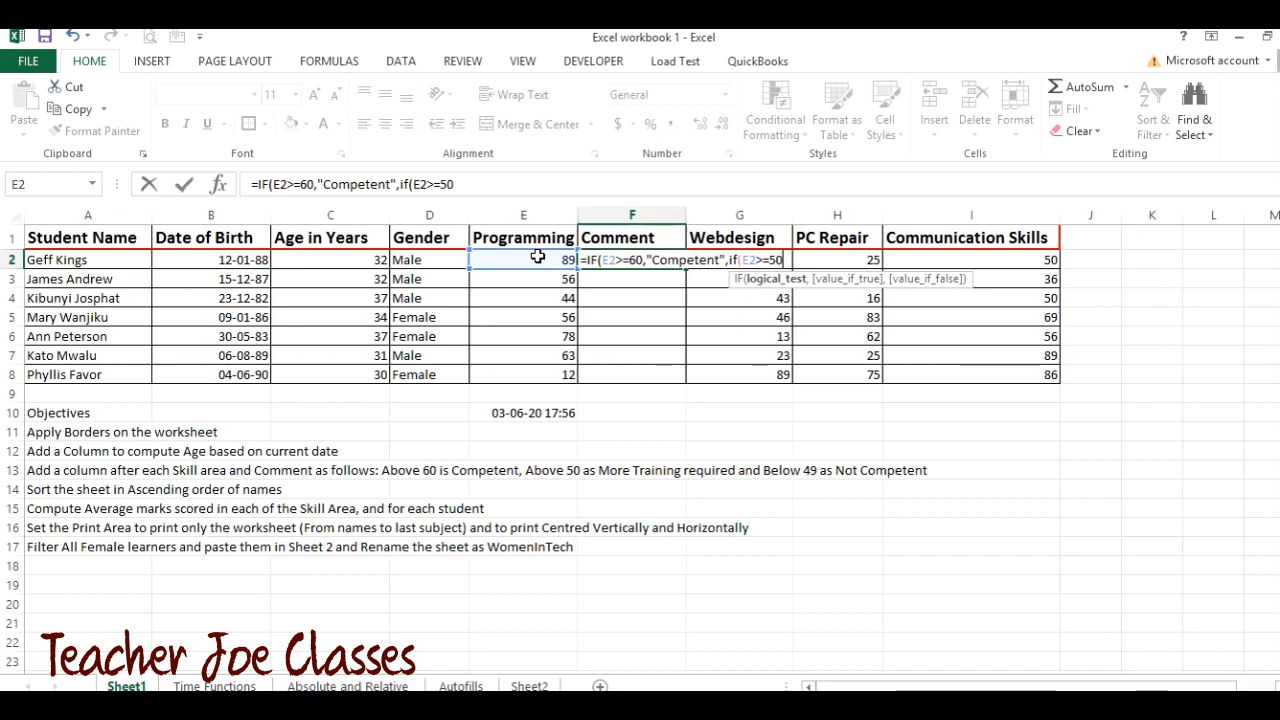
text(,")
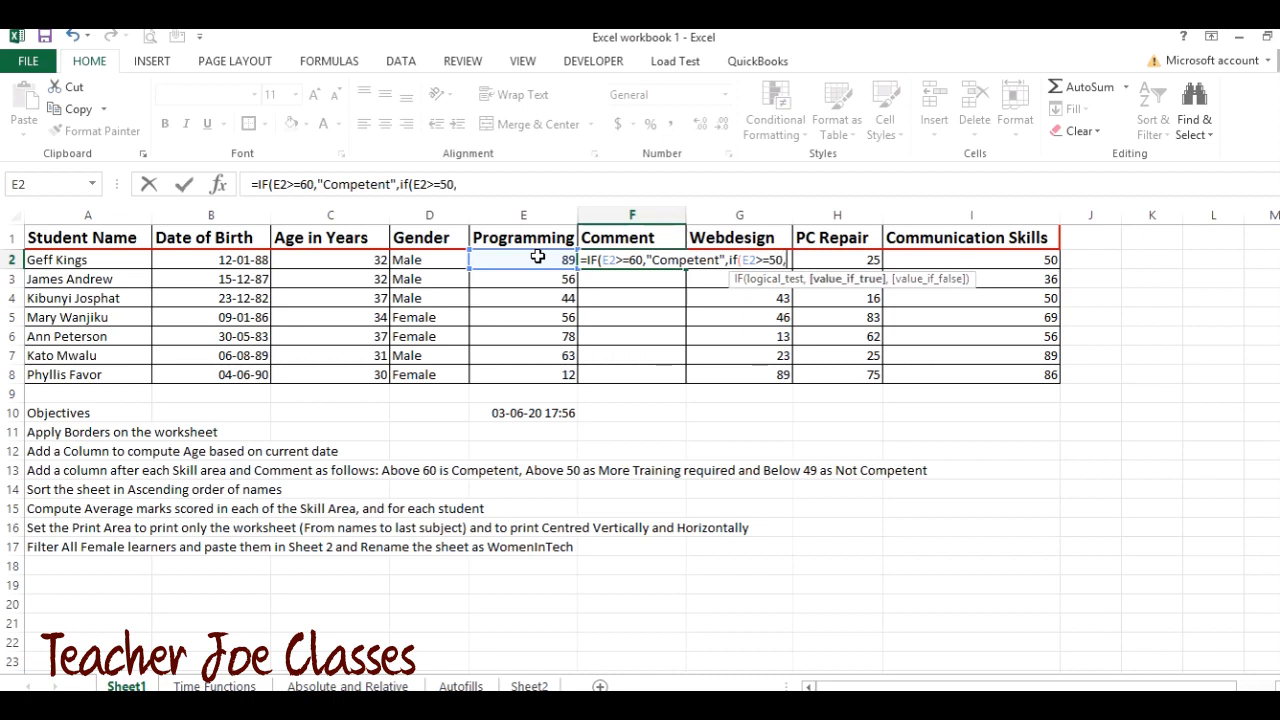
text(More Training Required",)
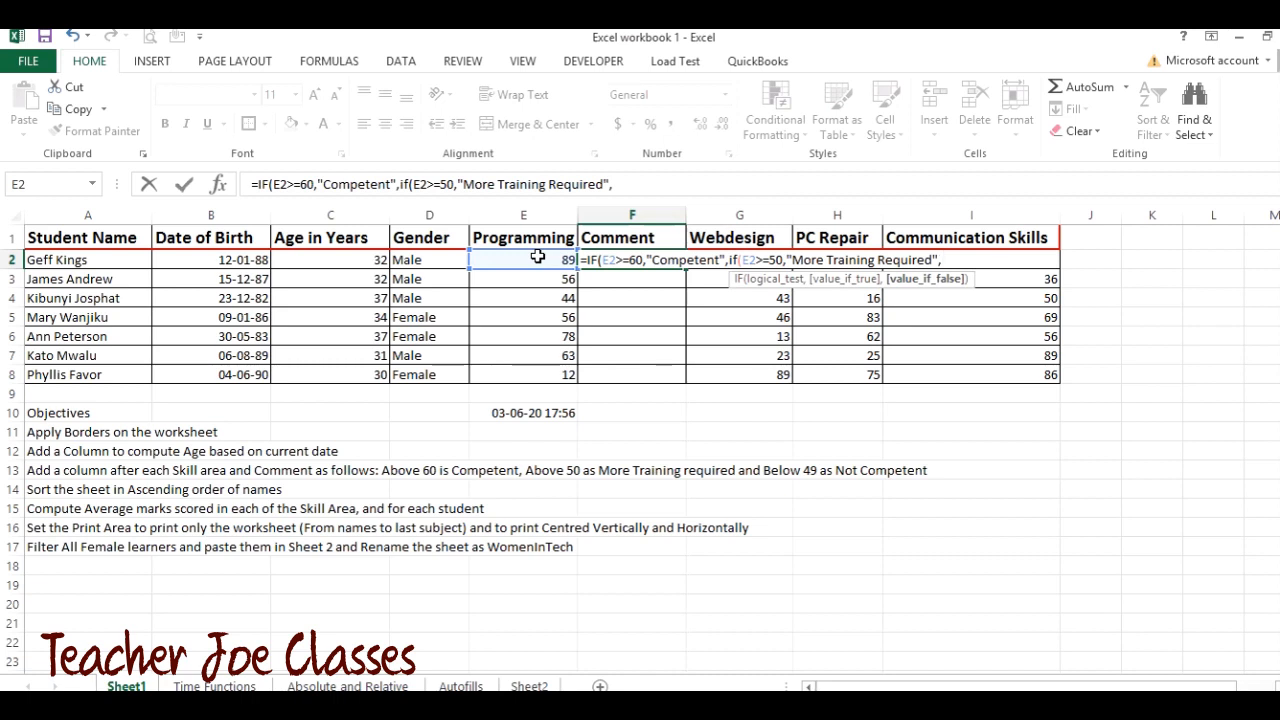
text("Not Competent)
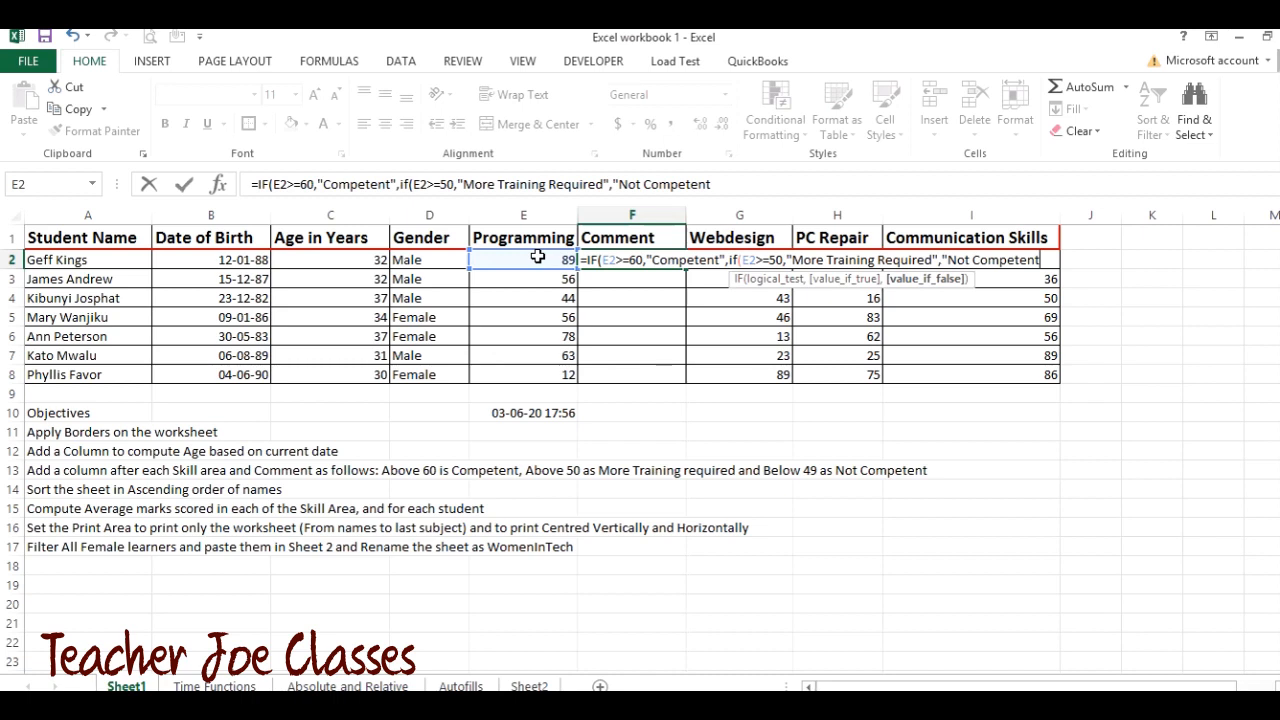
text(")))
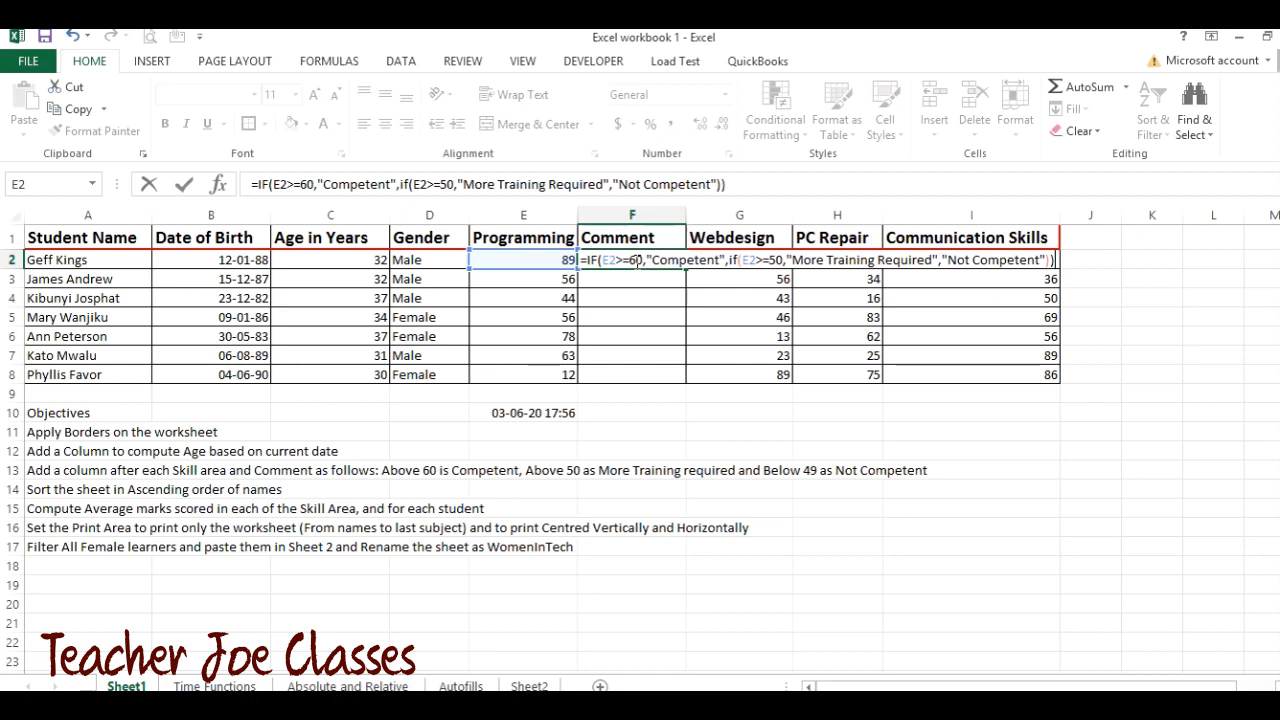
key(Return)
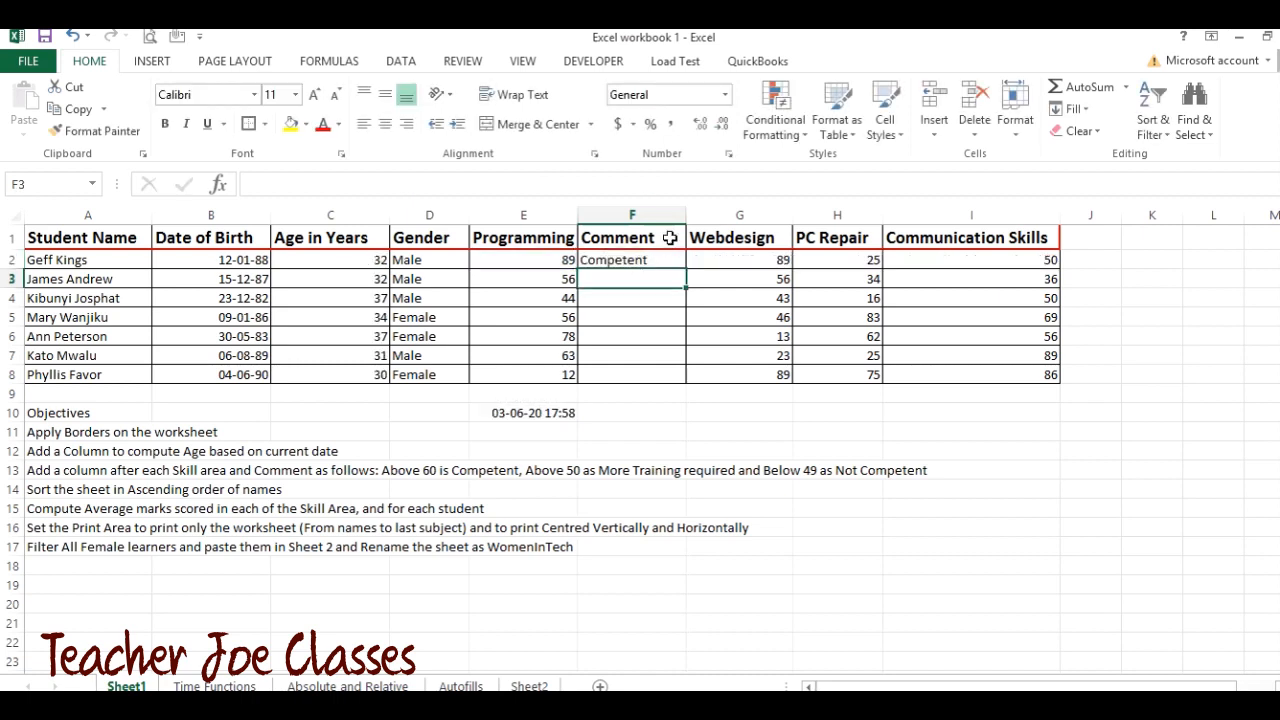
Step: Widen the Comment column F and fill the F2 formula down to F8, checking it against the Programming marks
drag(687, 216, 720, 220)
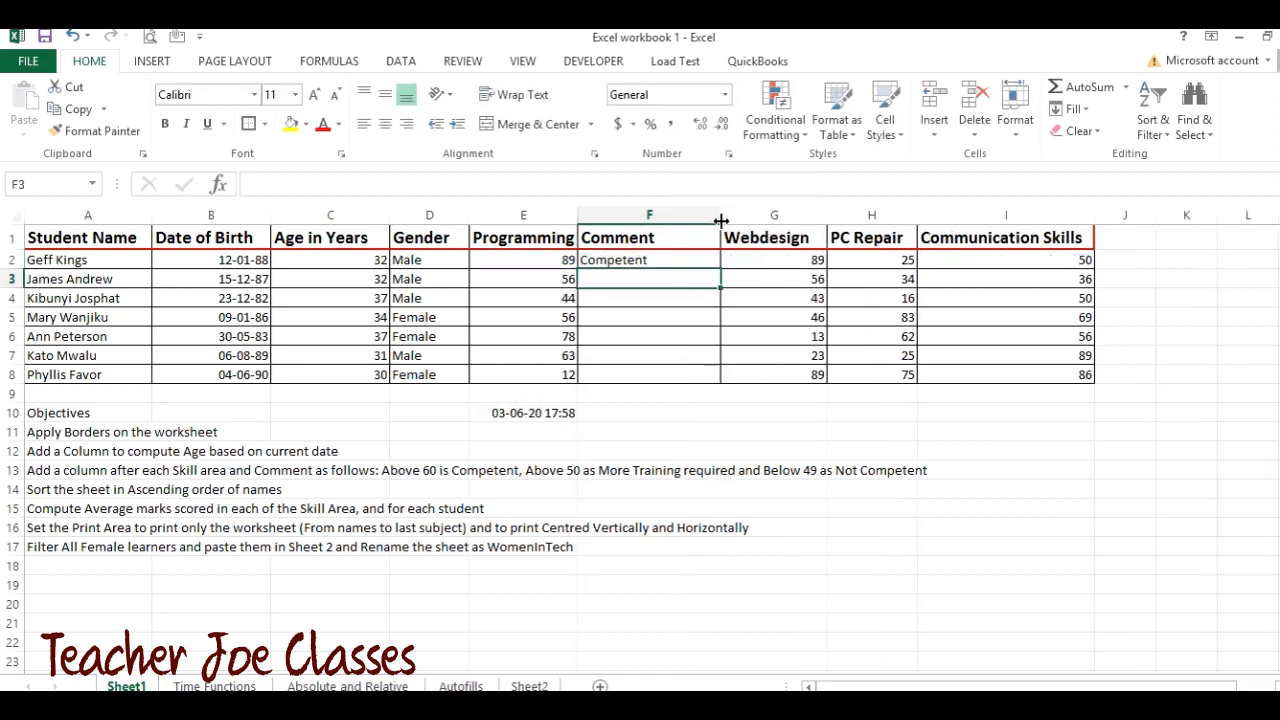
click(628, 258)
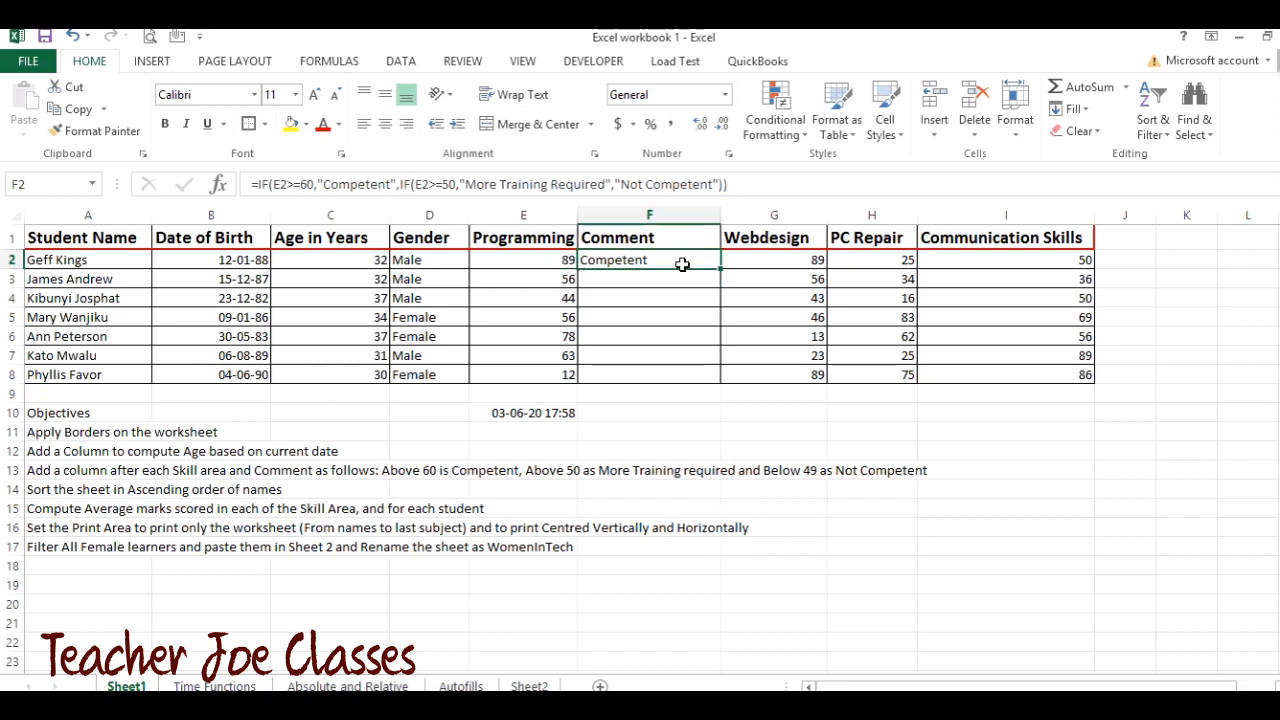
drag(720, 268, 715, 377)
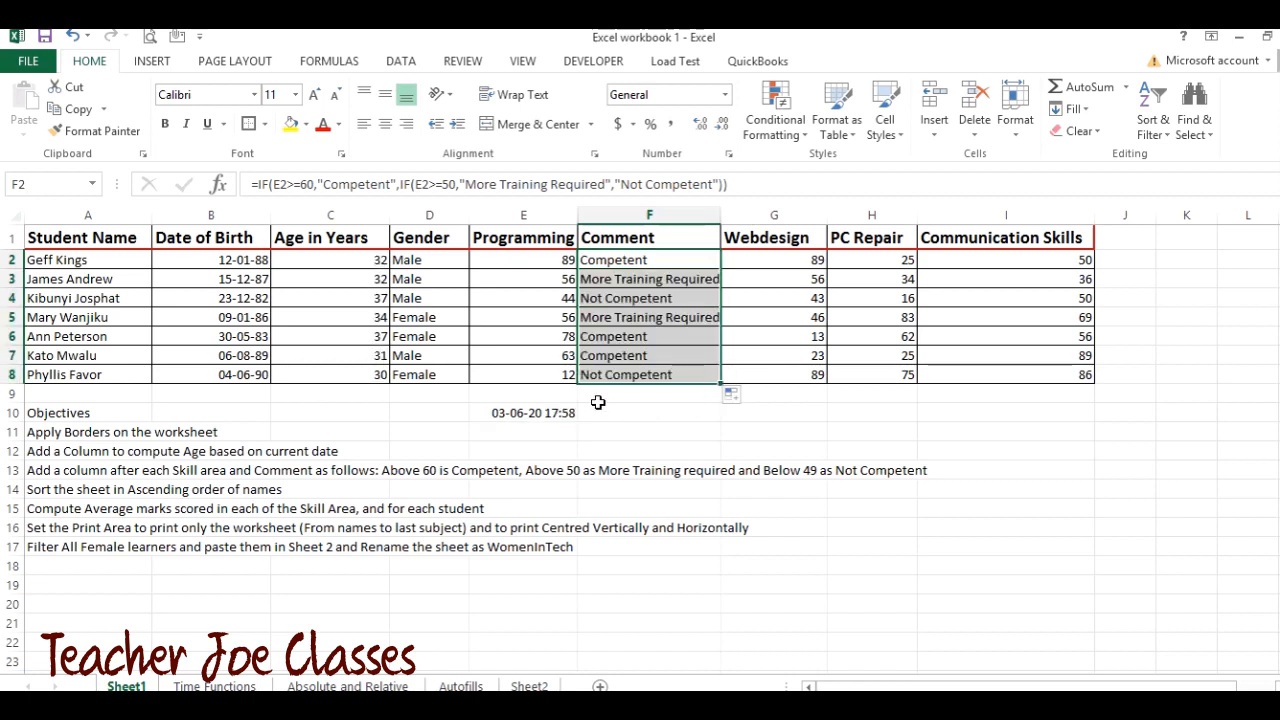
click(523, 374)
click(558, 316)
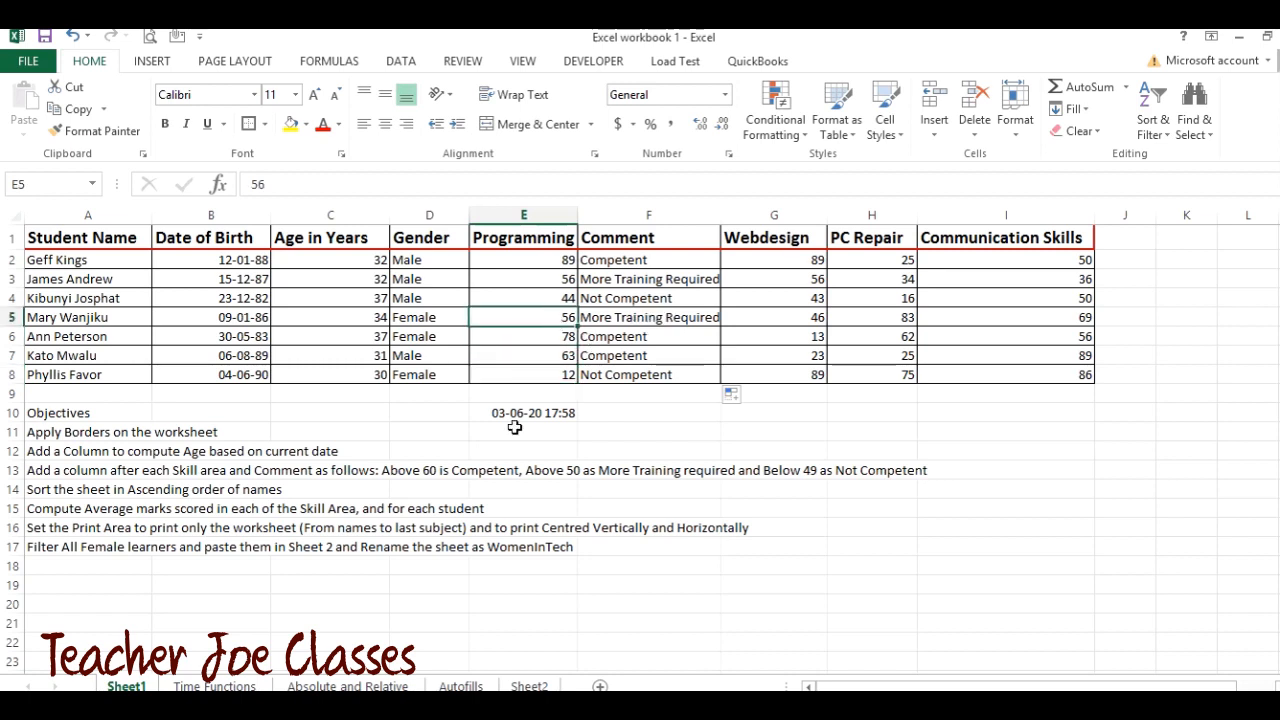
Step: Insert a "Comment" column after Webdesign and start its H2 formula as =if(G2>=60,"Competent",if(
click(857, 212)
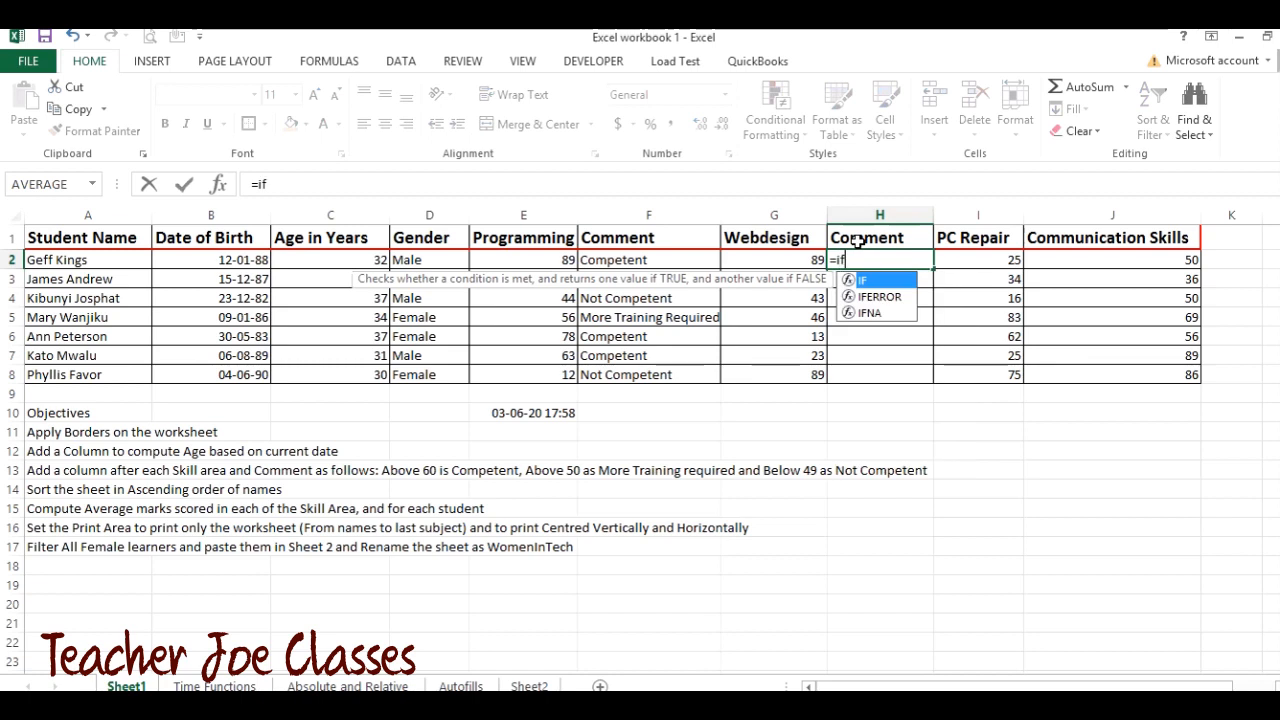
text(()
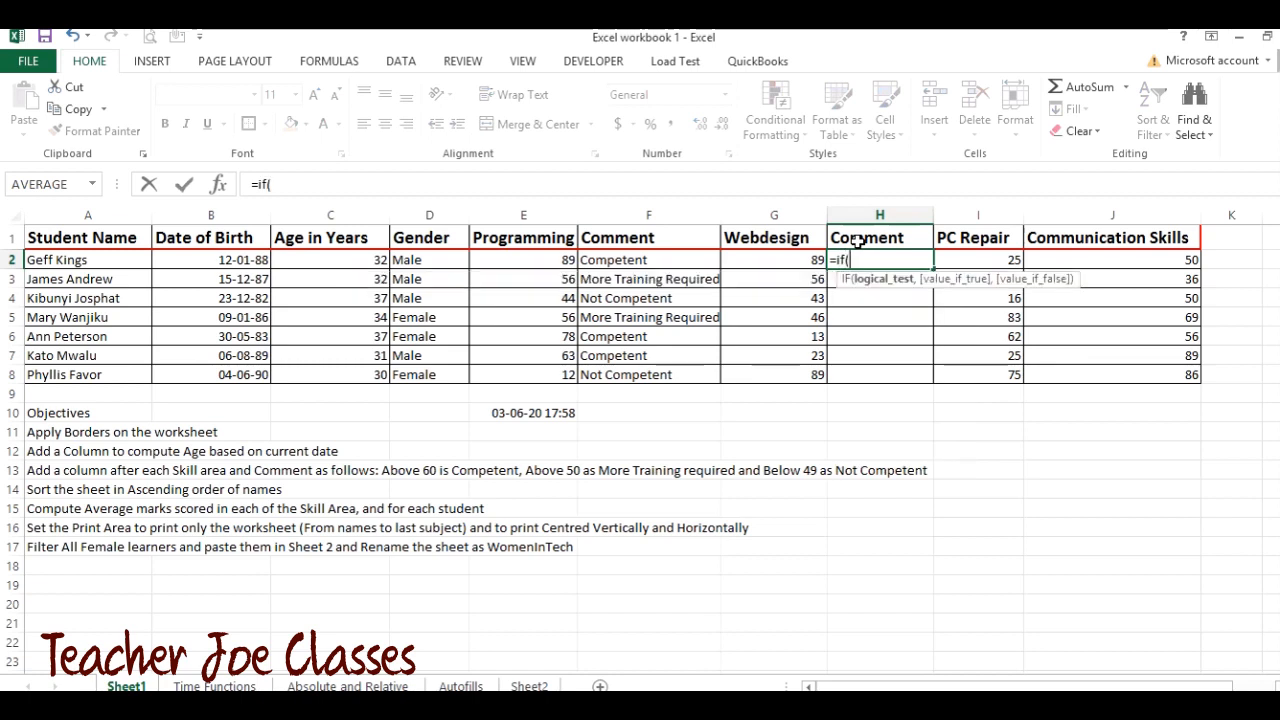
click(793, 261)
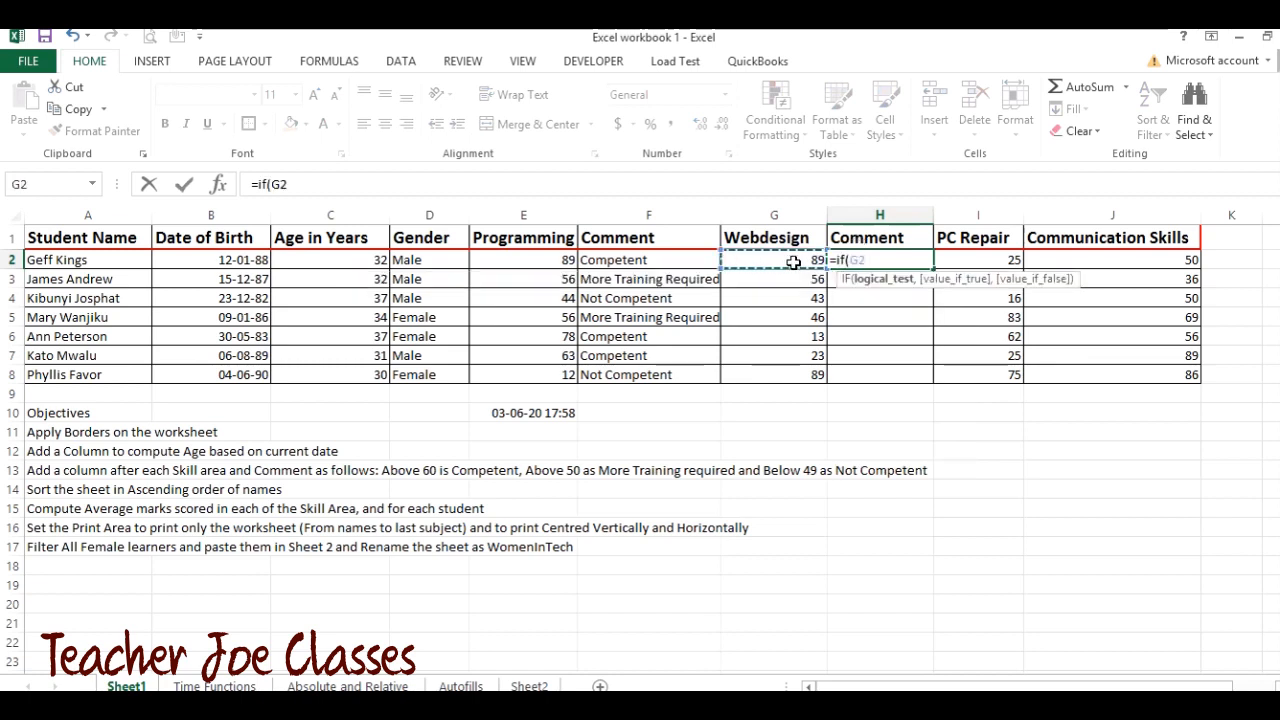
text(>=60,"C)
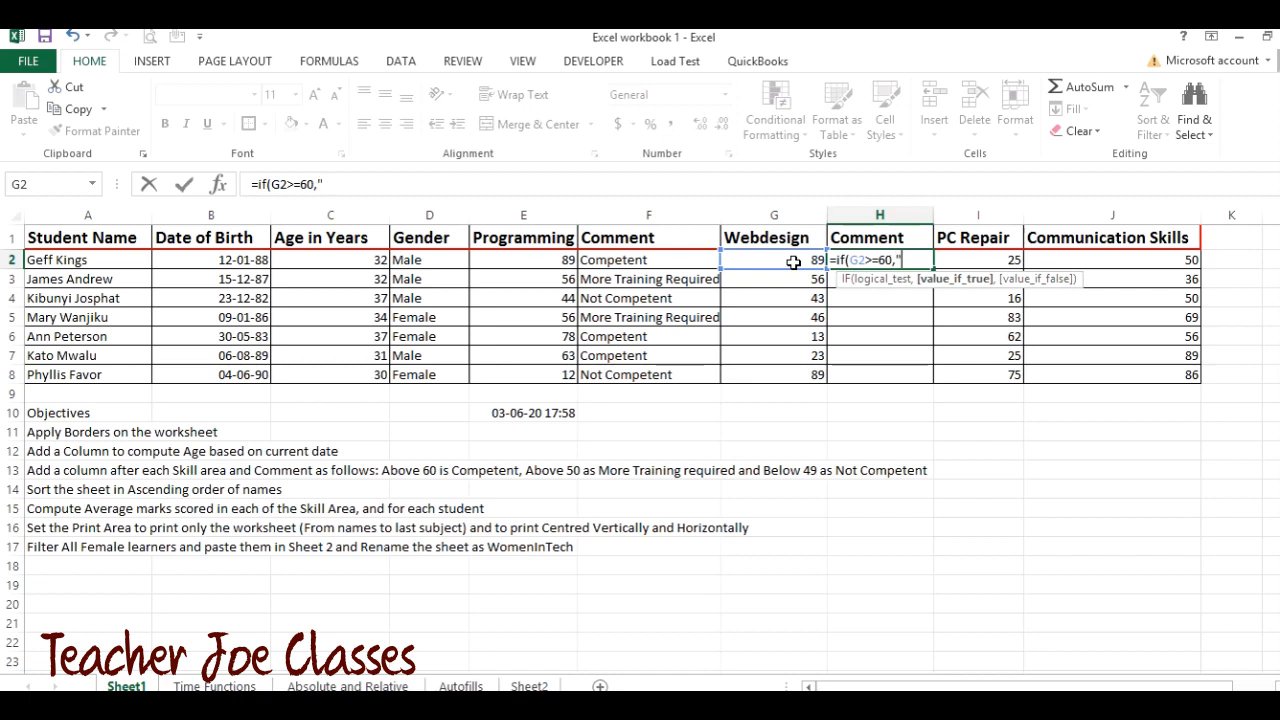
text(ompeten)
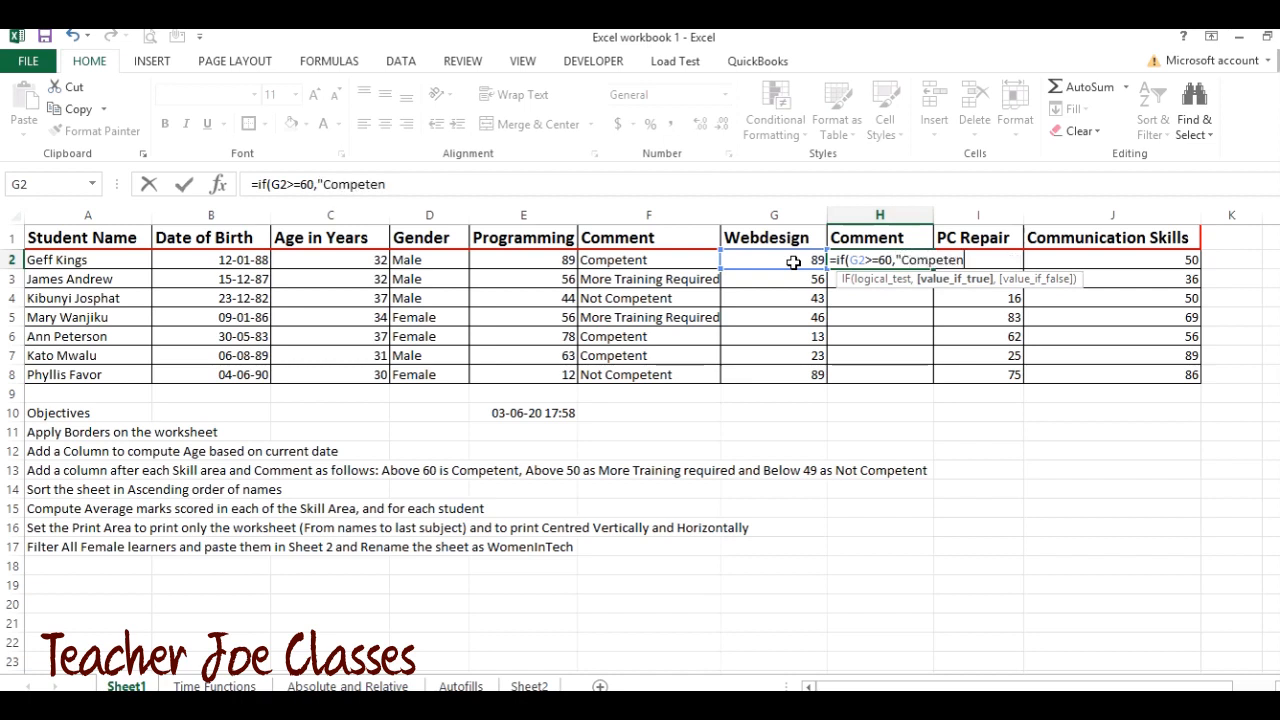
text(t",if()
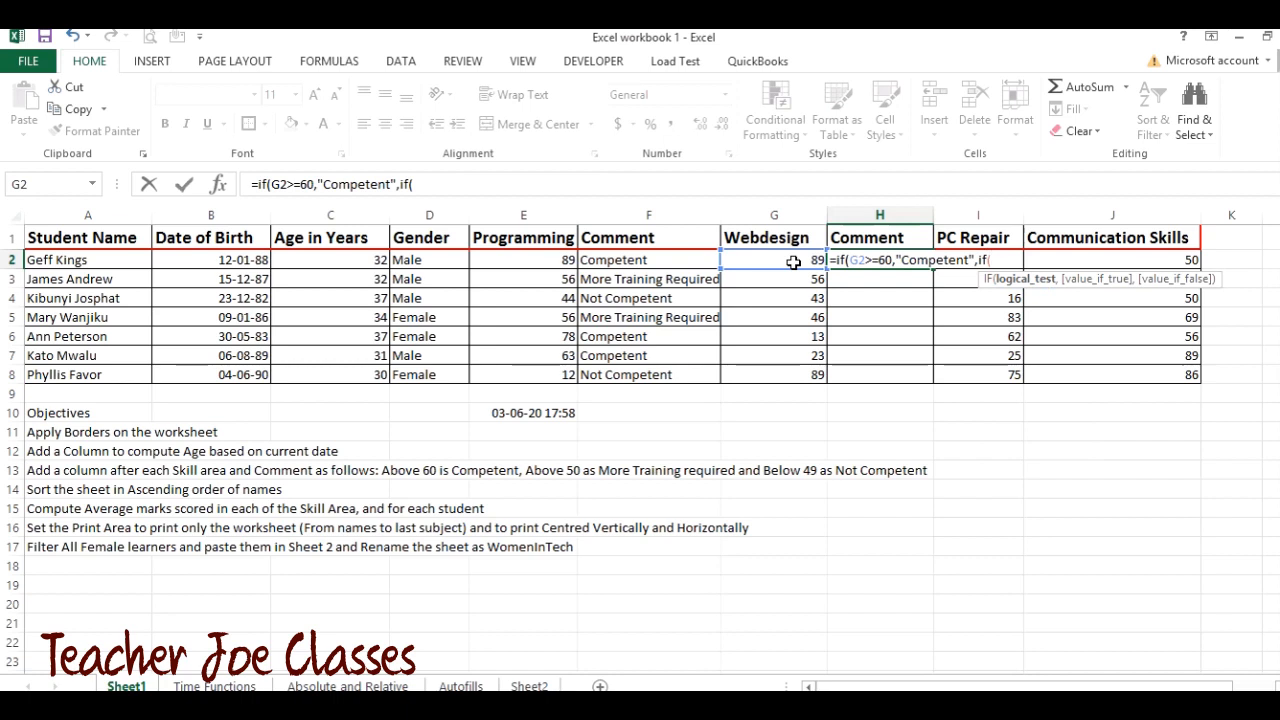
Step: Complete the H2 formula with the nested test if(G2>=50,"More Training Required","Not Competent"))
click(793, 262)
text(>=50,)
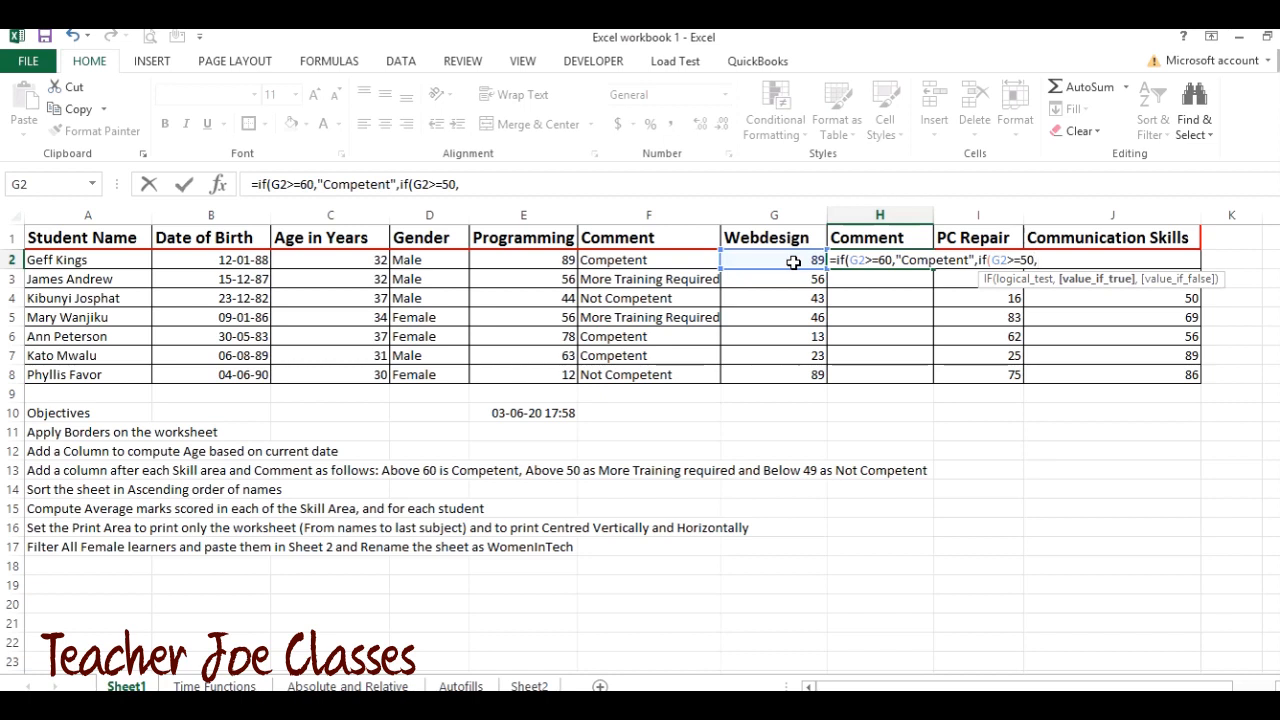
text("More Training Required","Not Competent)
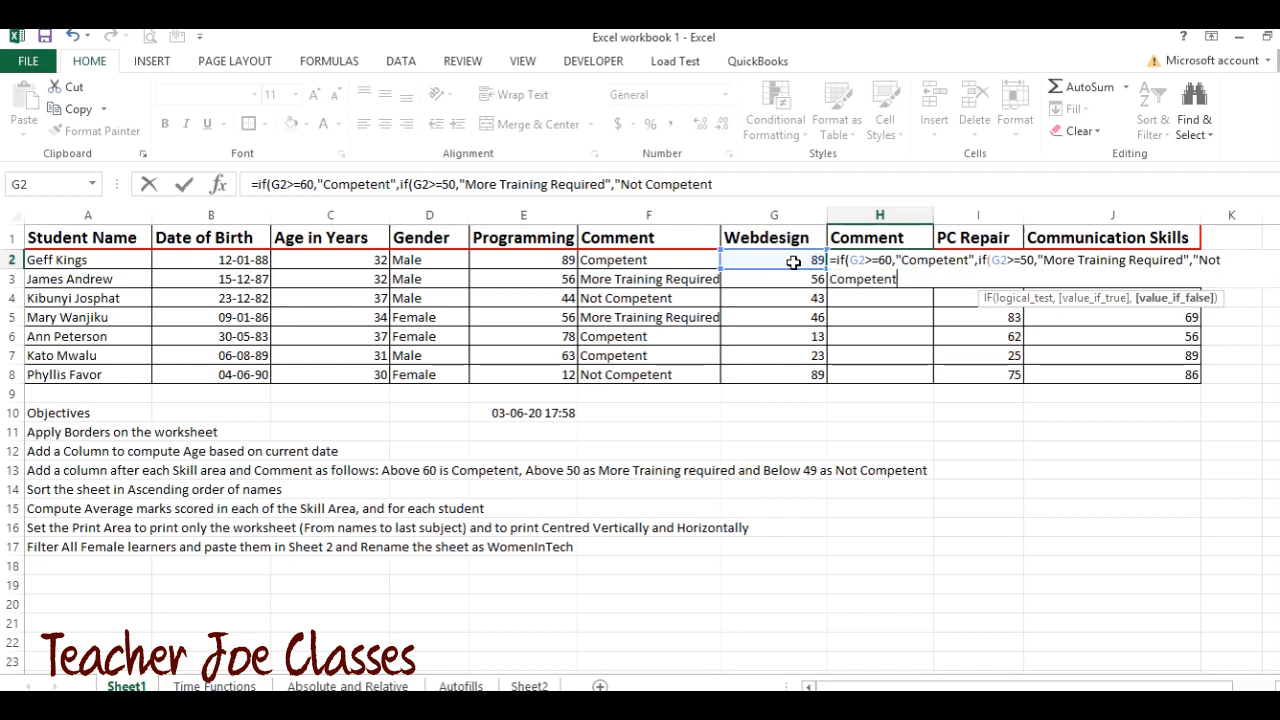
text(")))
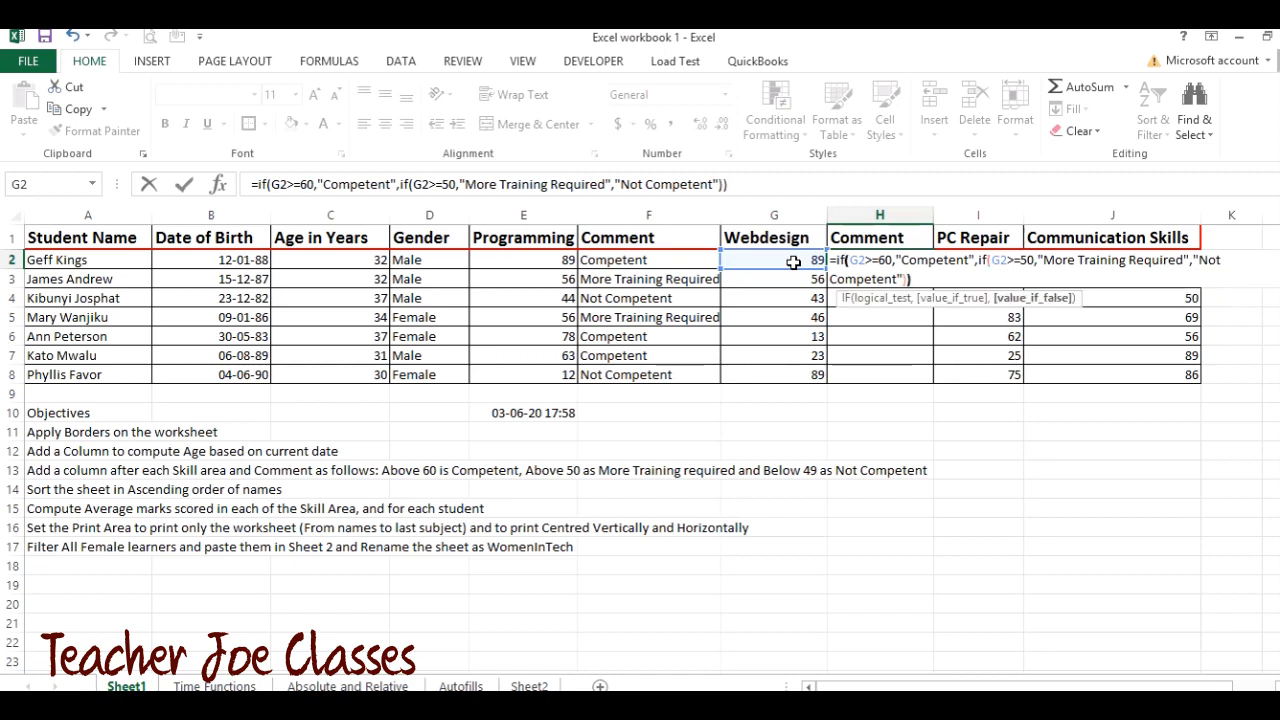
key(Return)
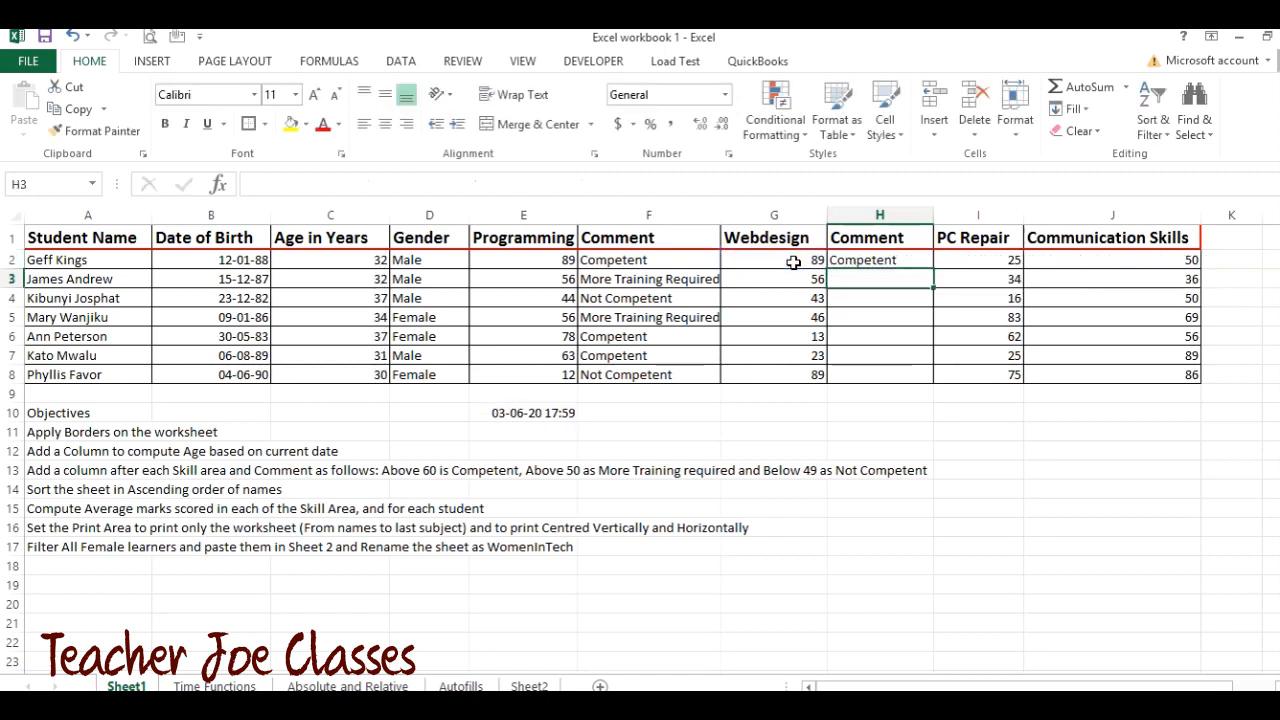
Step: Fill the Webdesign comment formula from H2 down to H8 and widen column H
click(866, 266)
drag(933, 270, 933, 386)
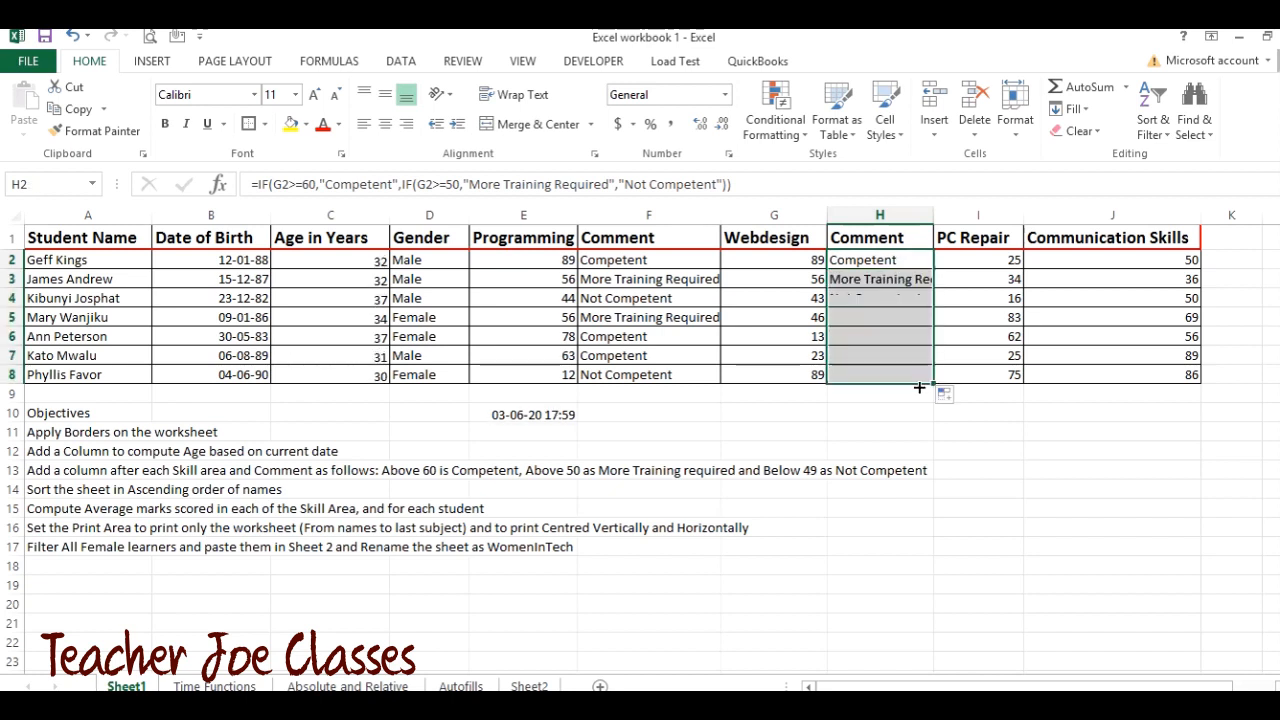
click(851, 404)
drag(933, 213, 963, 213)
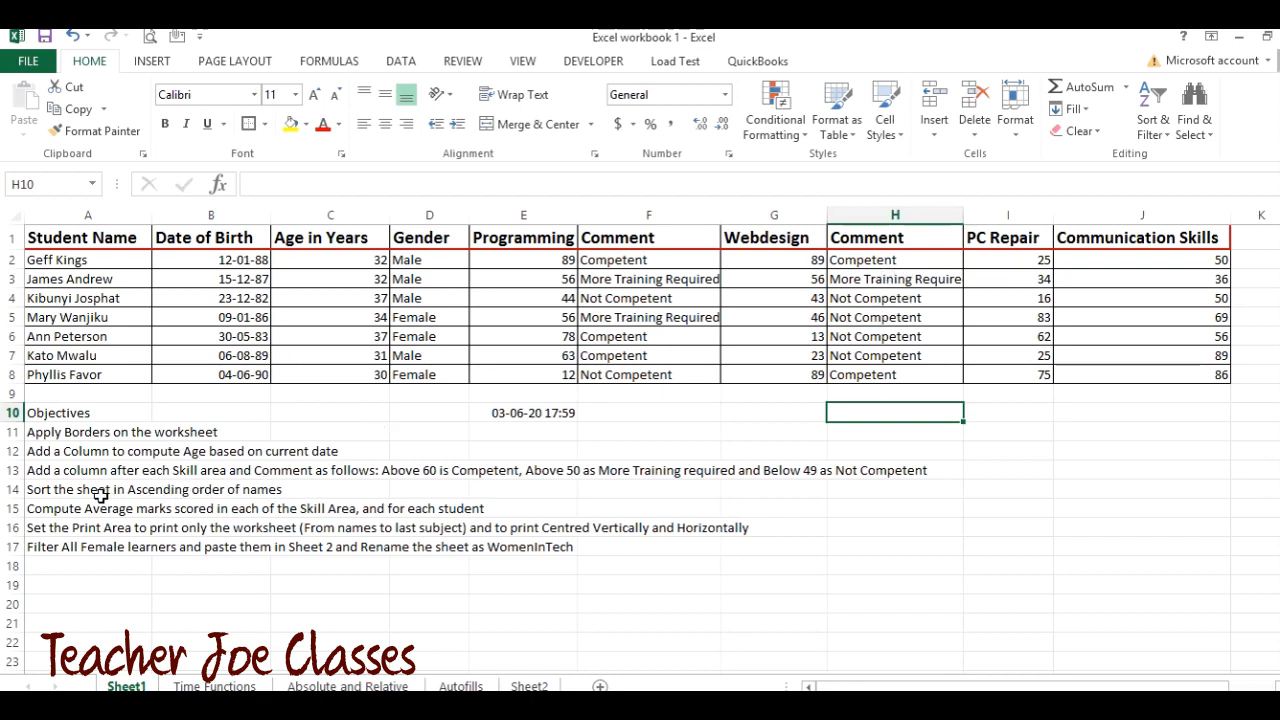
Step: Read the objective on sorting by name and examine the student names and the row 6 marks before sorting
click(50, 490)
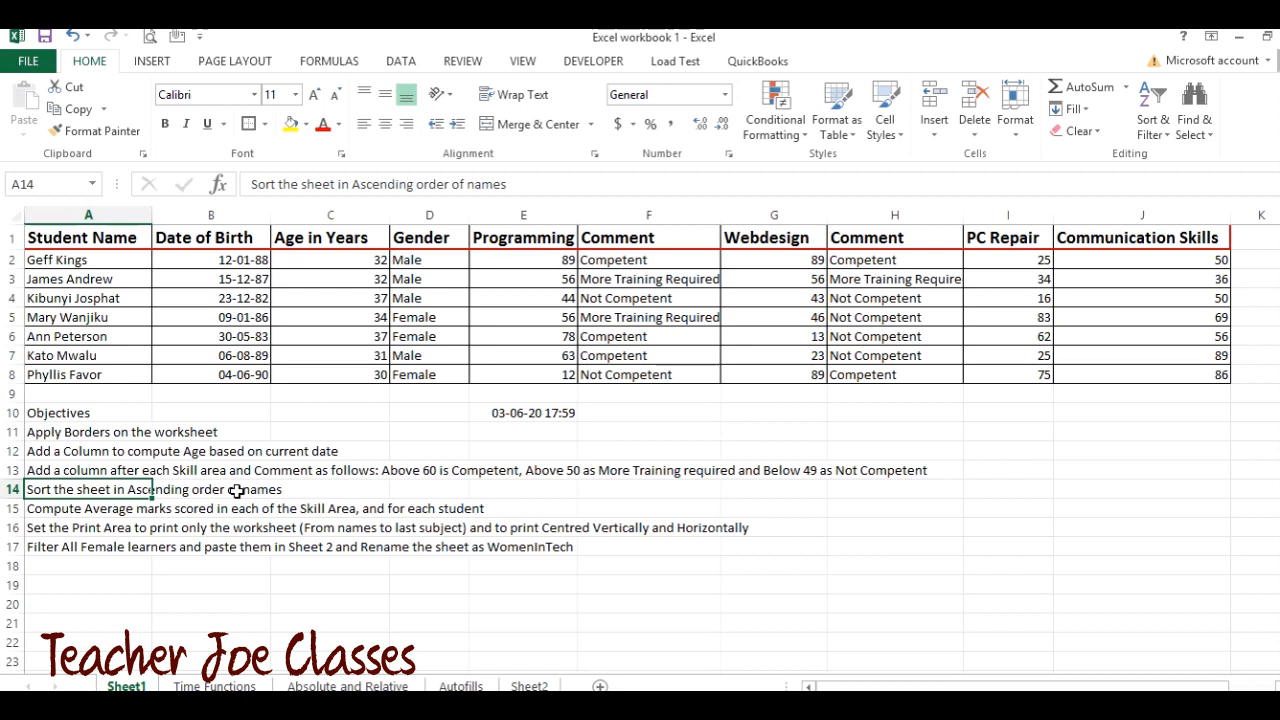
key(Up)
key(Up)
key(Up)
key(Up)
key(Up)
key(Up)
key(Up)
key(Up)
key(Up)
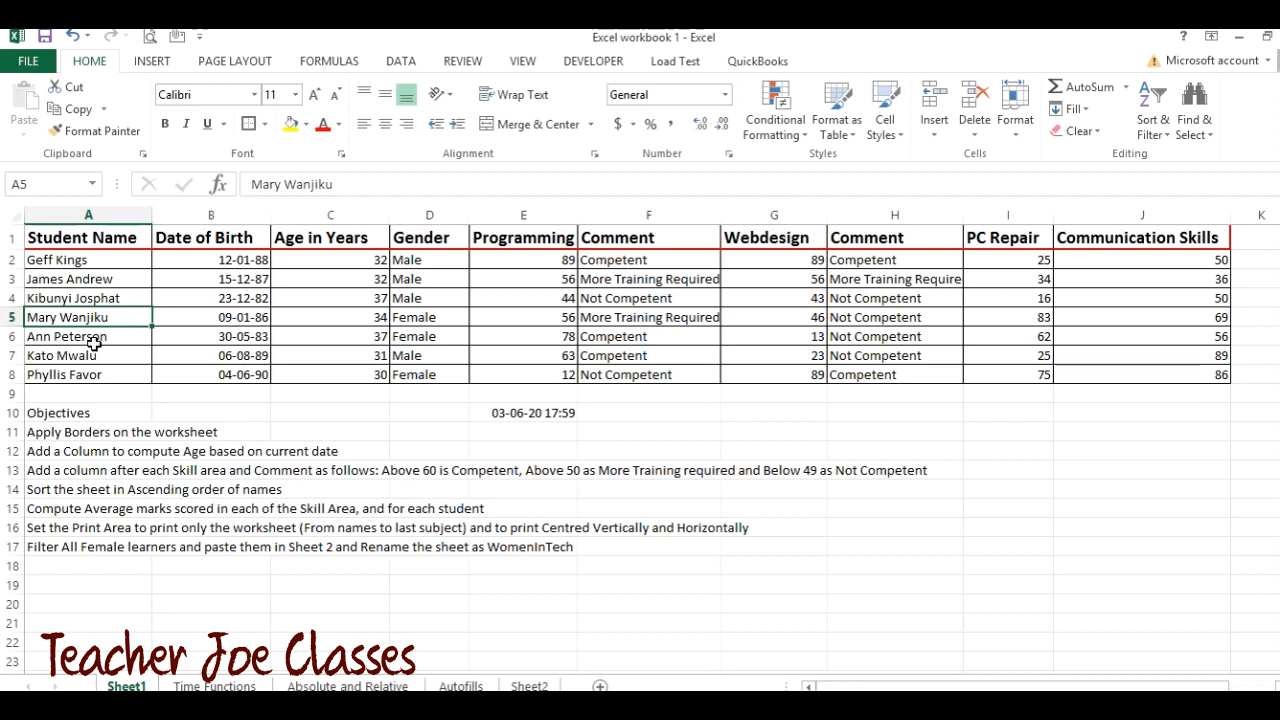
click(36, 340)
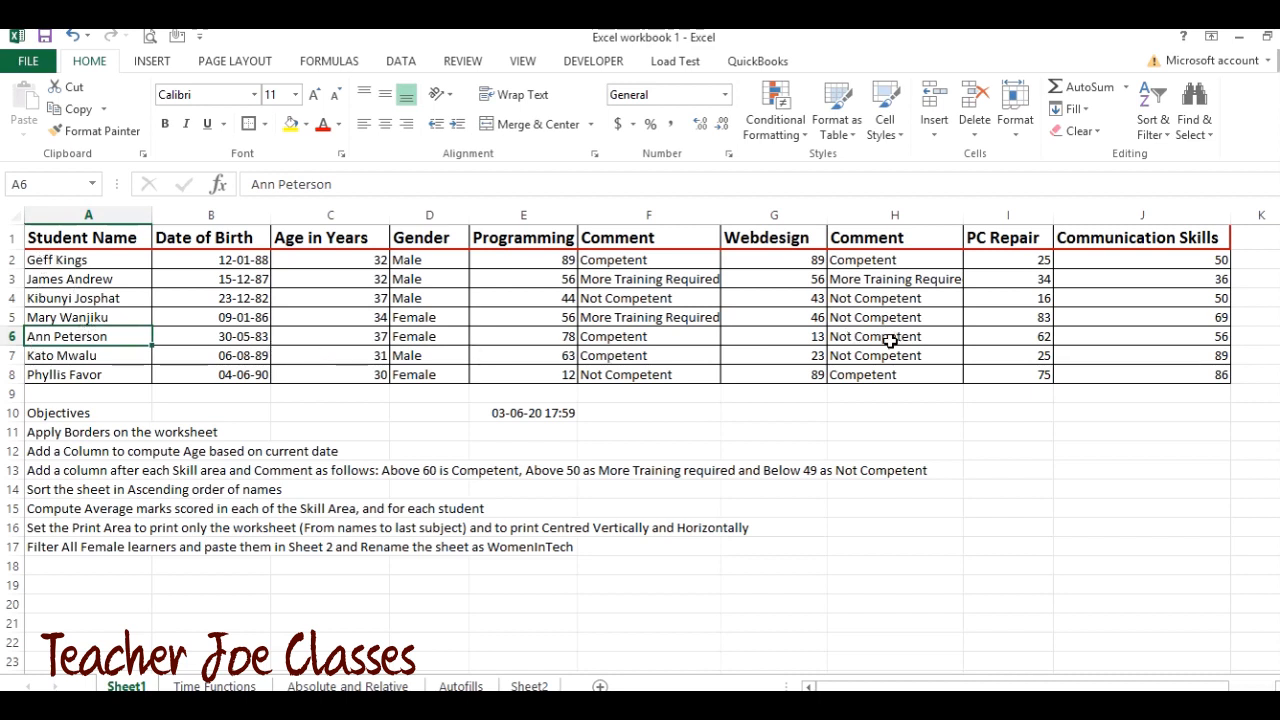
click(805, 342)
click(1010, 342)
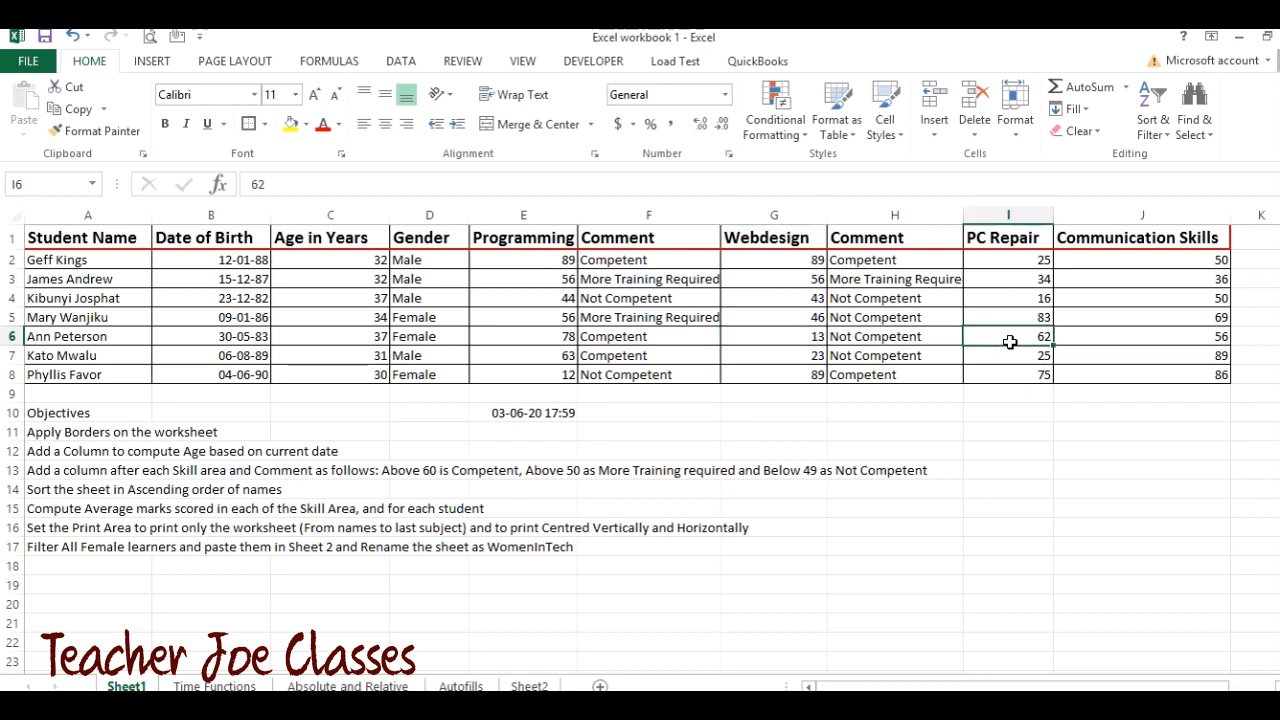
click(1163, 336)
click(783, 337)
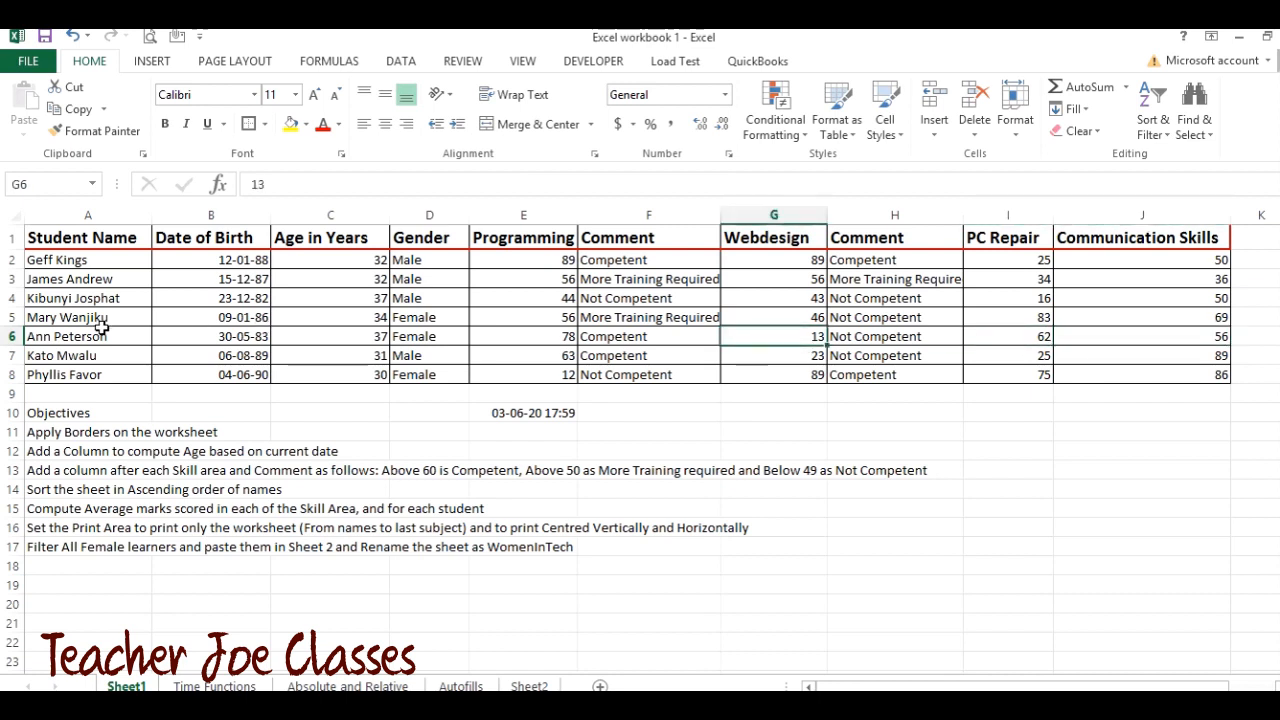
Step: Sort the student table by Student Name in ascending order, A to Z
click(66, 337)
click(1166, 134)
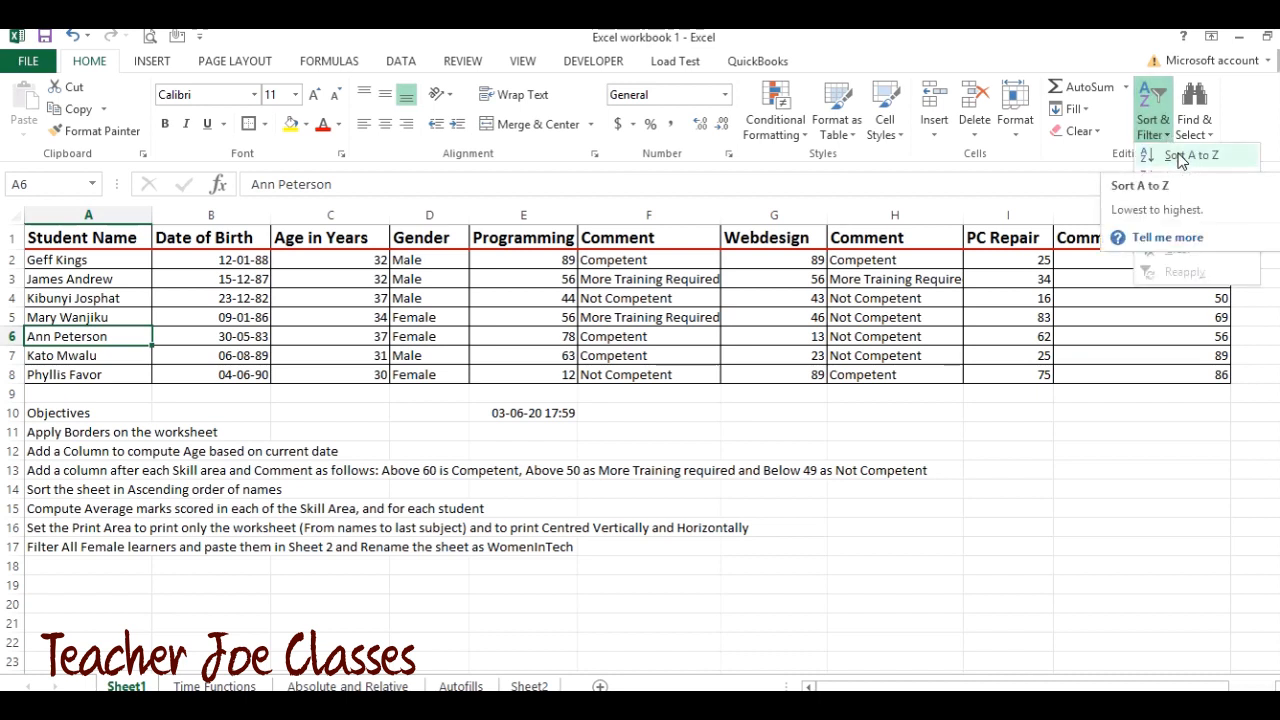
click(1181, 156)
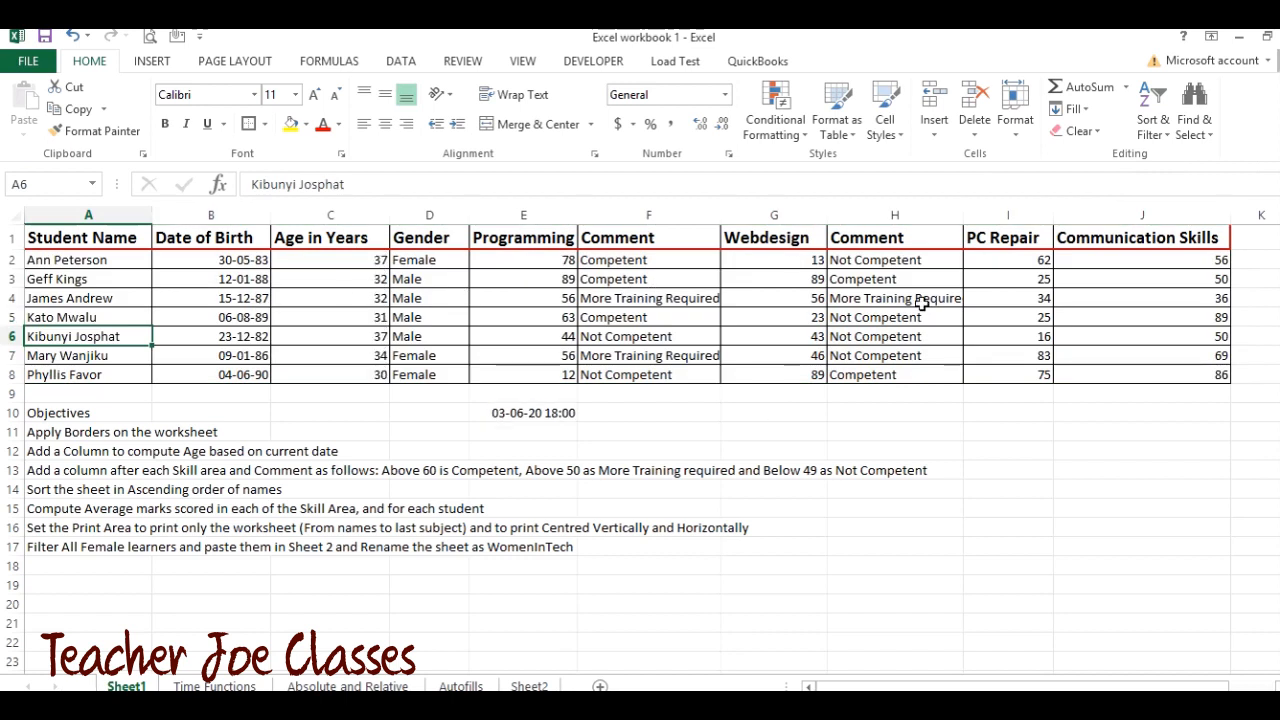
Step: Check the order of names and the row data after the sort, and read the objective on computing average marks
click(18, 262)
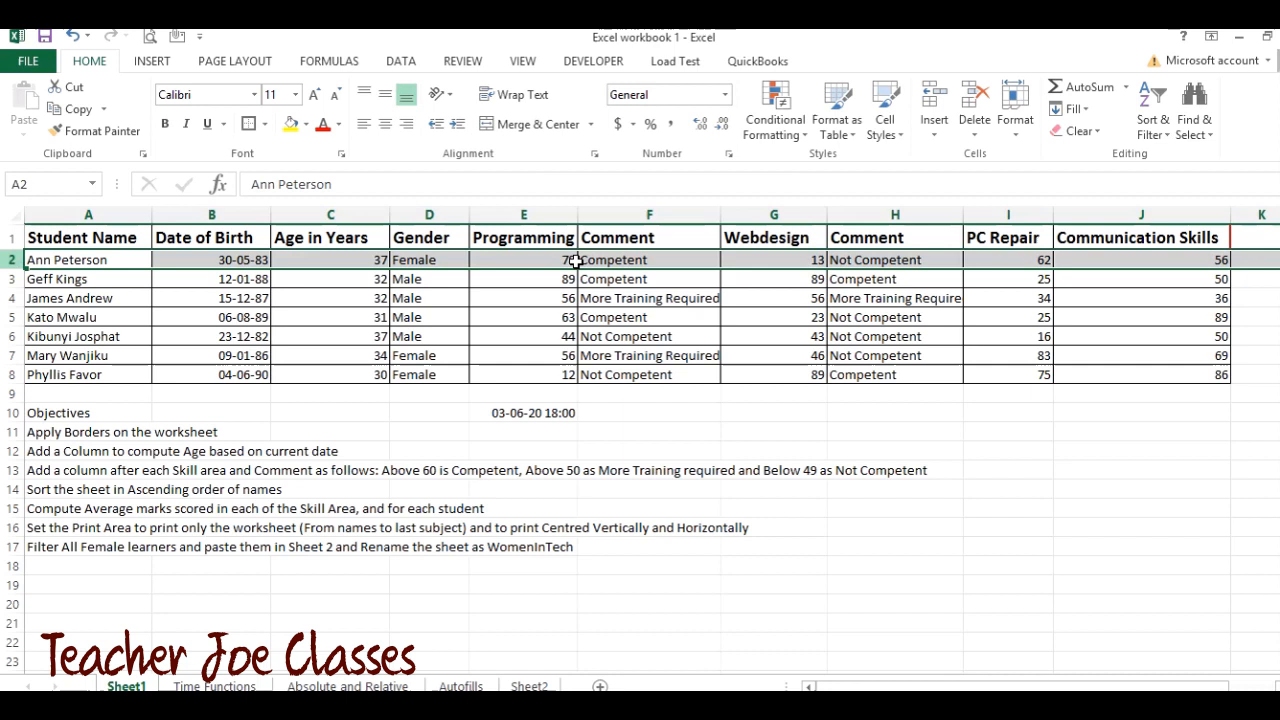
click(776, 261)
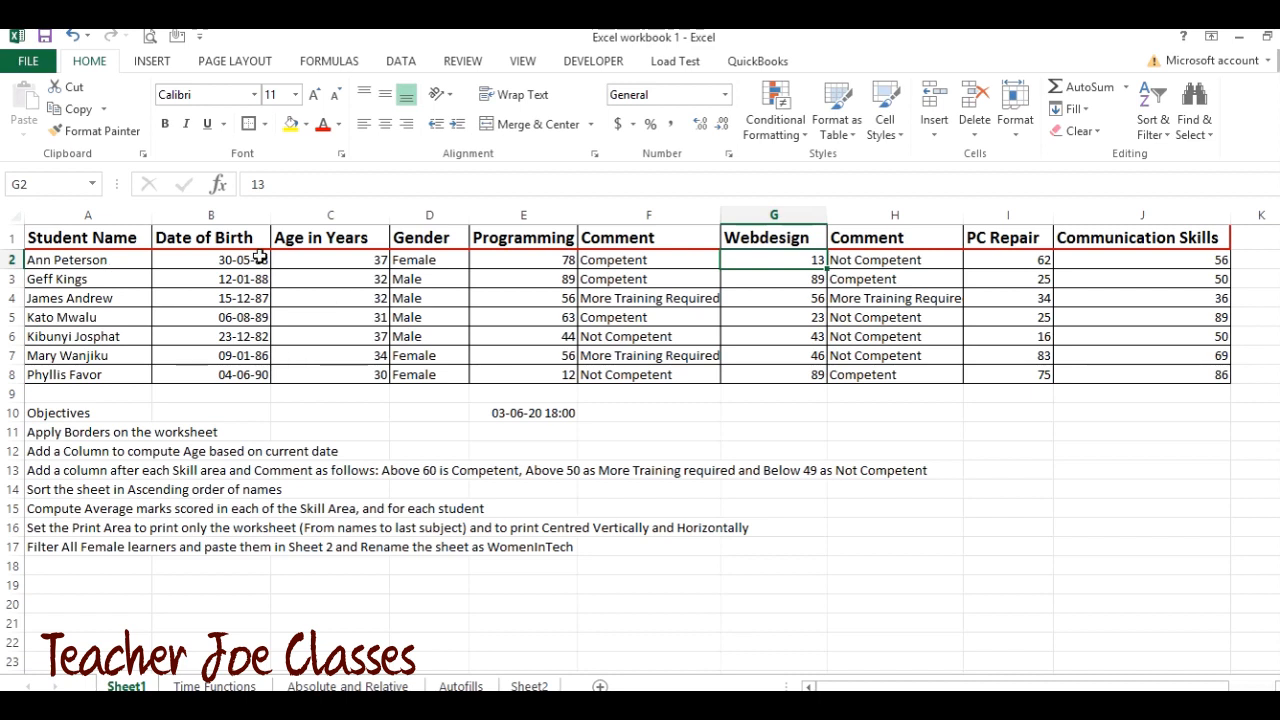
drag(106, 262, 136, 369)
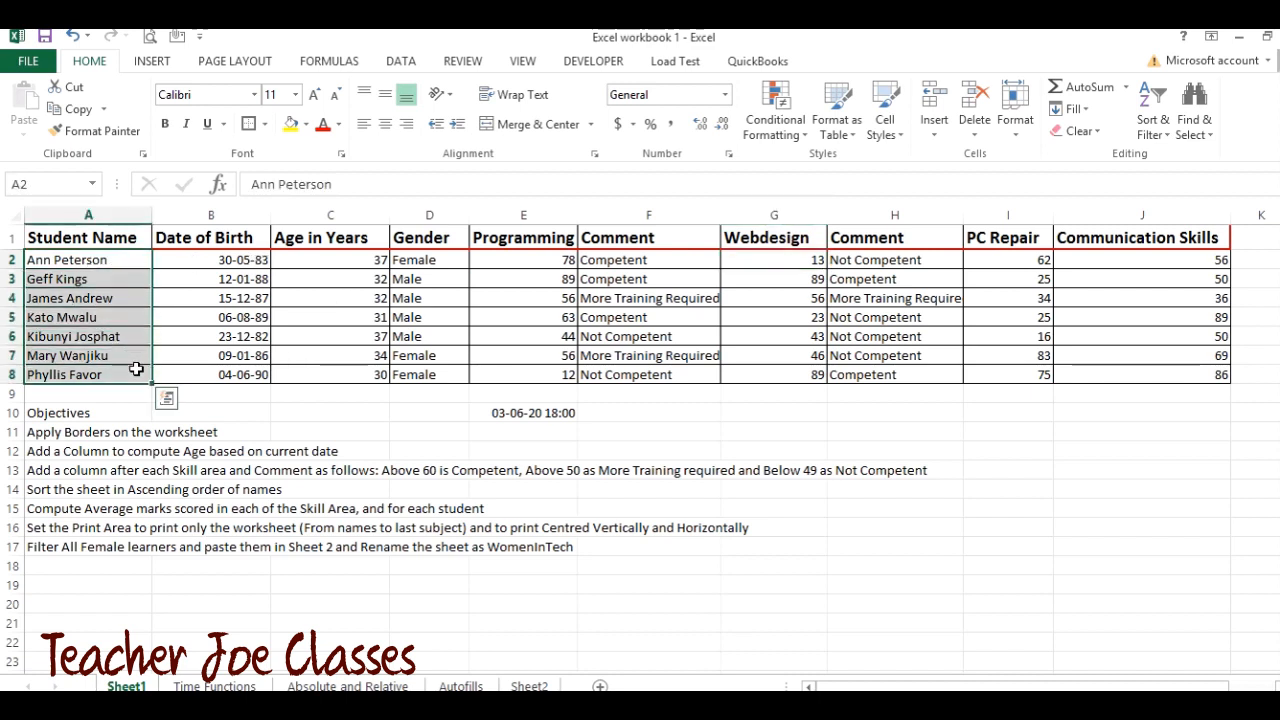
click(216, 360)
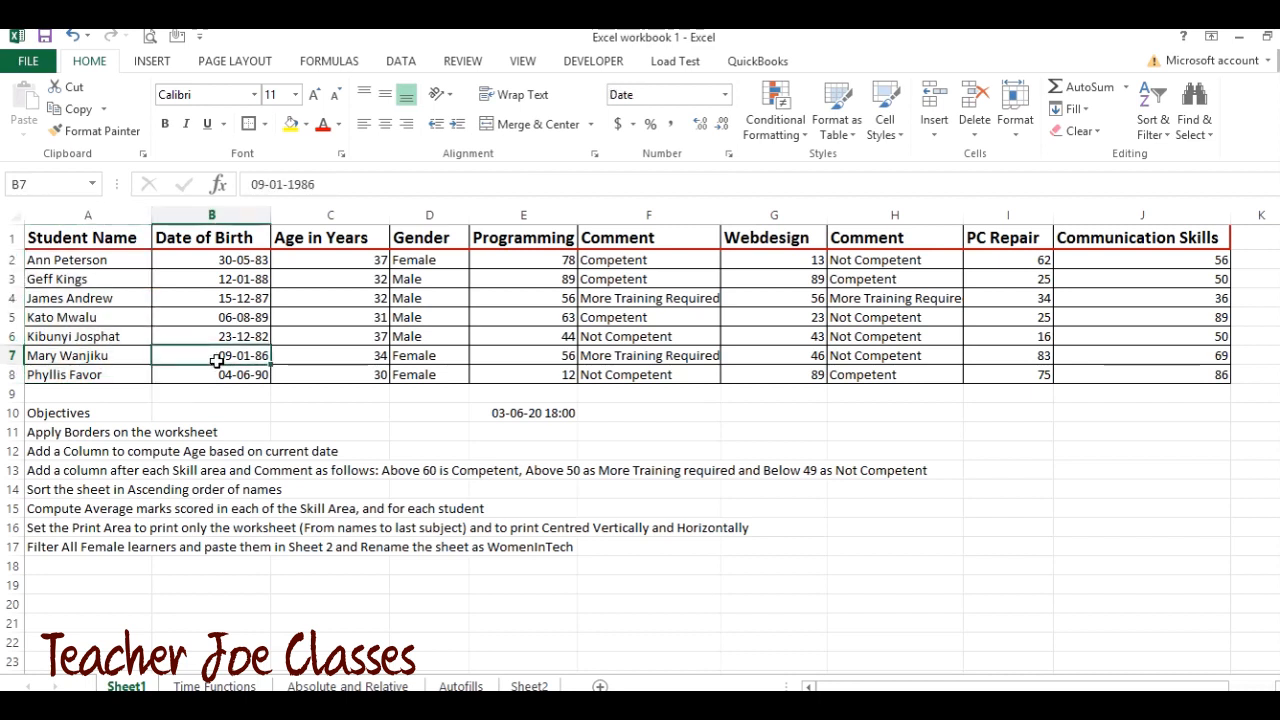
click(88, 374)
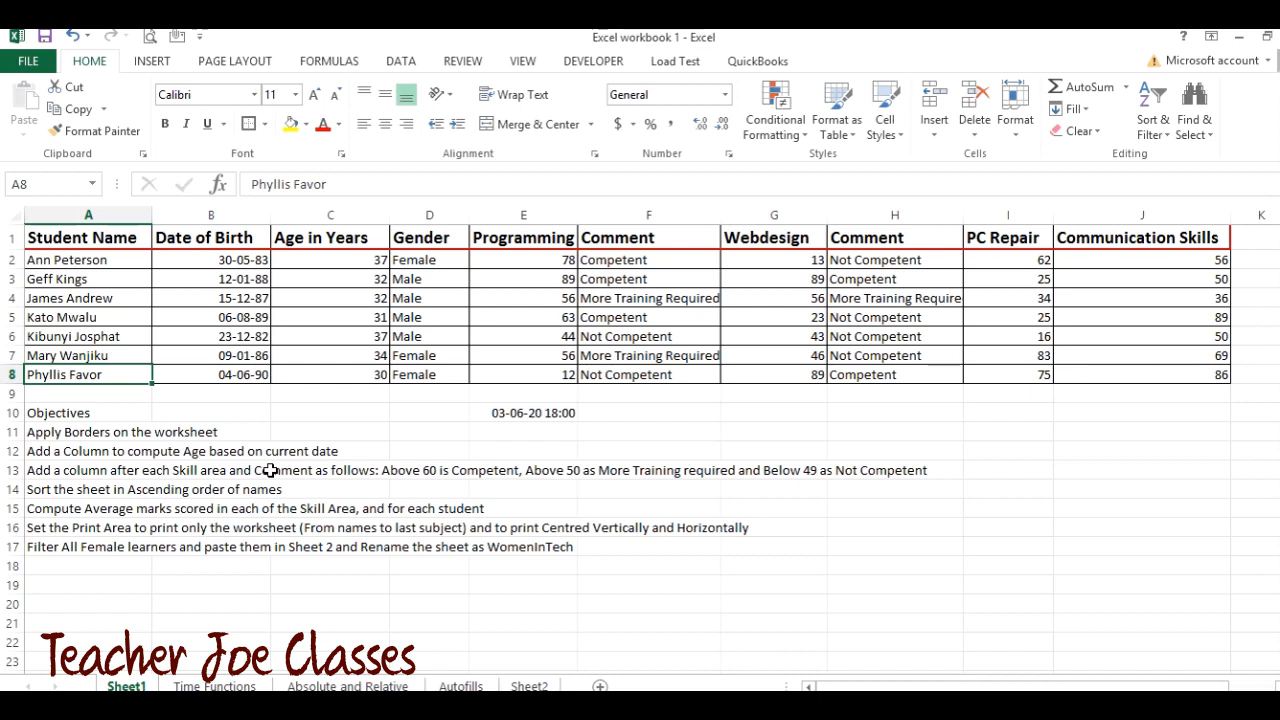
click(118, 490)
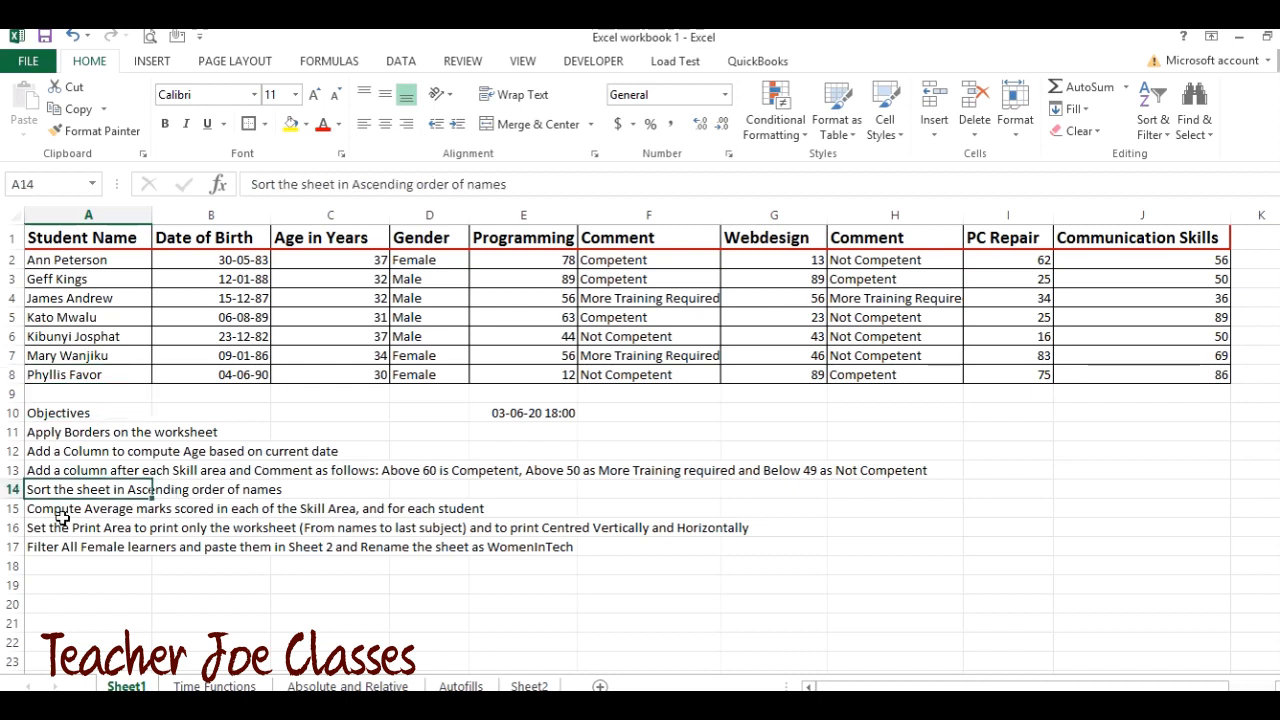
click(16, 510)
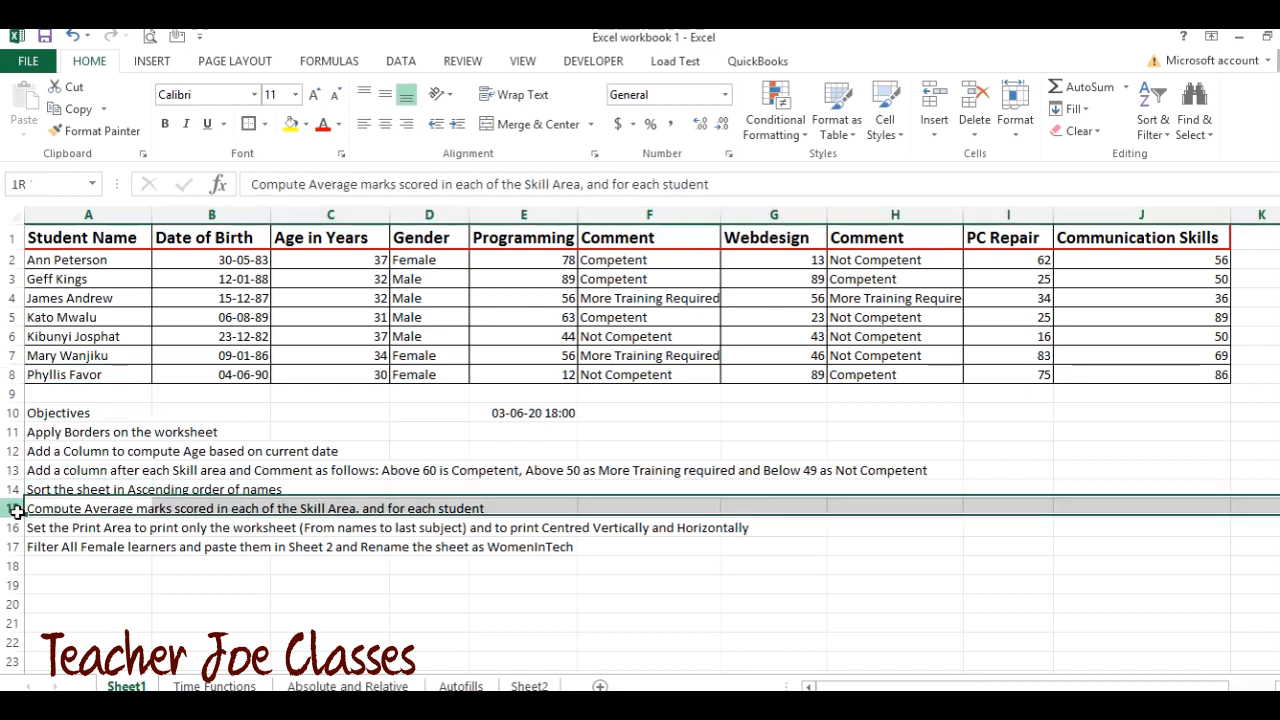
click(92, 510)
click(213, 510)
click(318, 510)
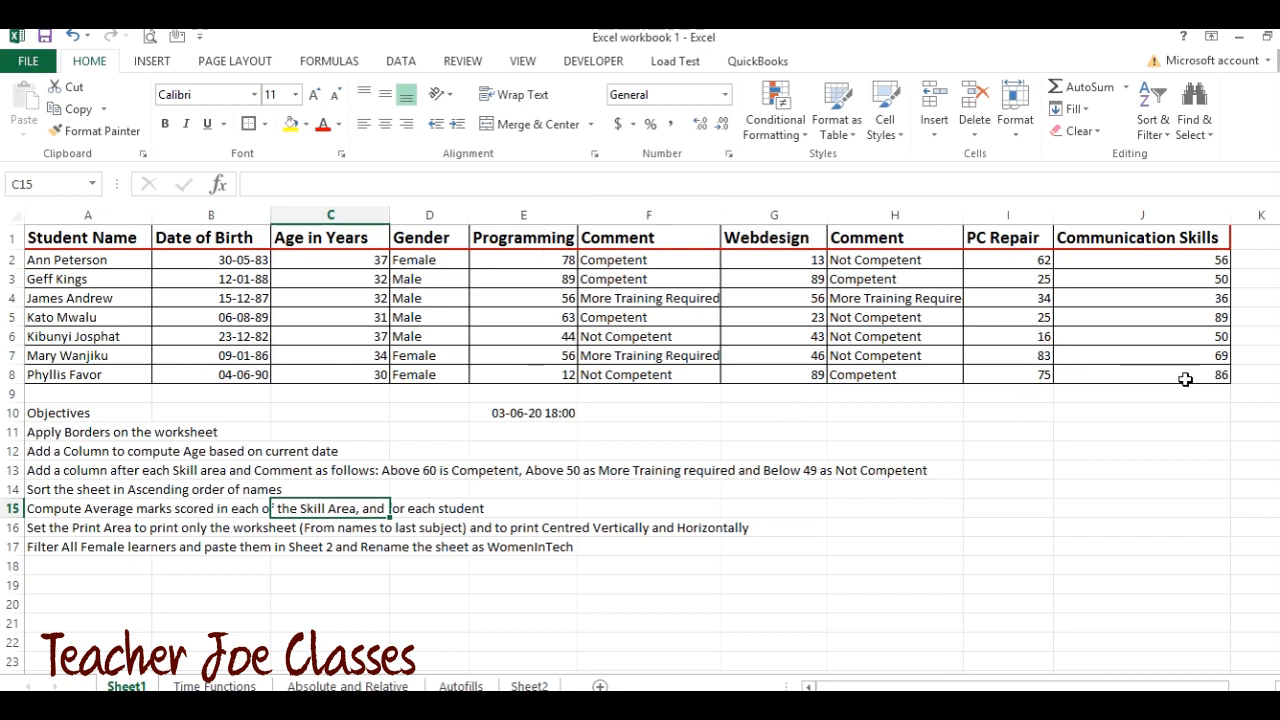
Step: Add the heading "Average" in K1, after the Communication Skills column
click(1255, 239)
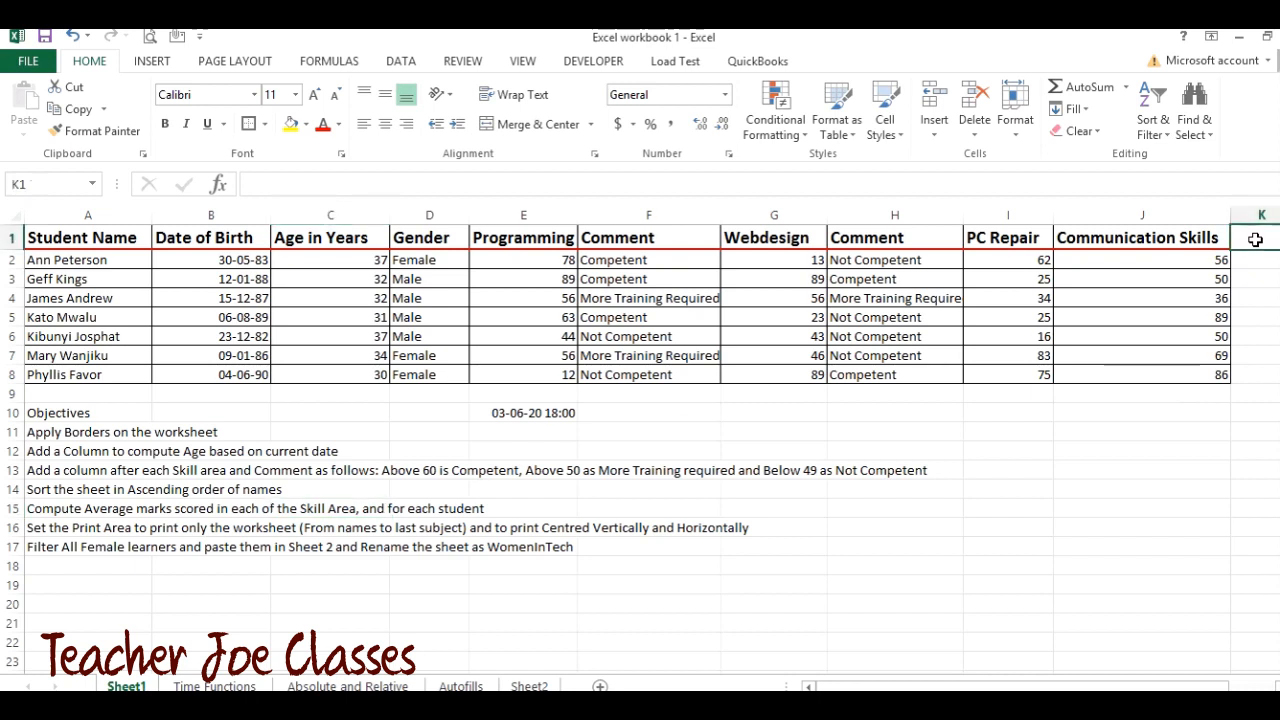
text(Average)
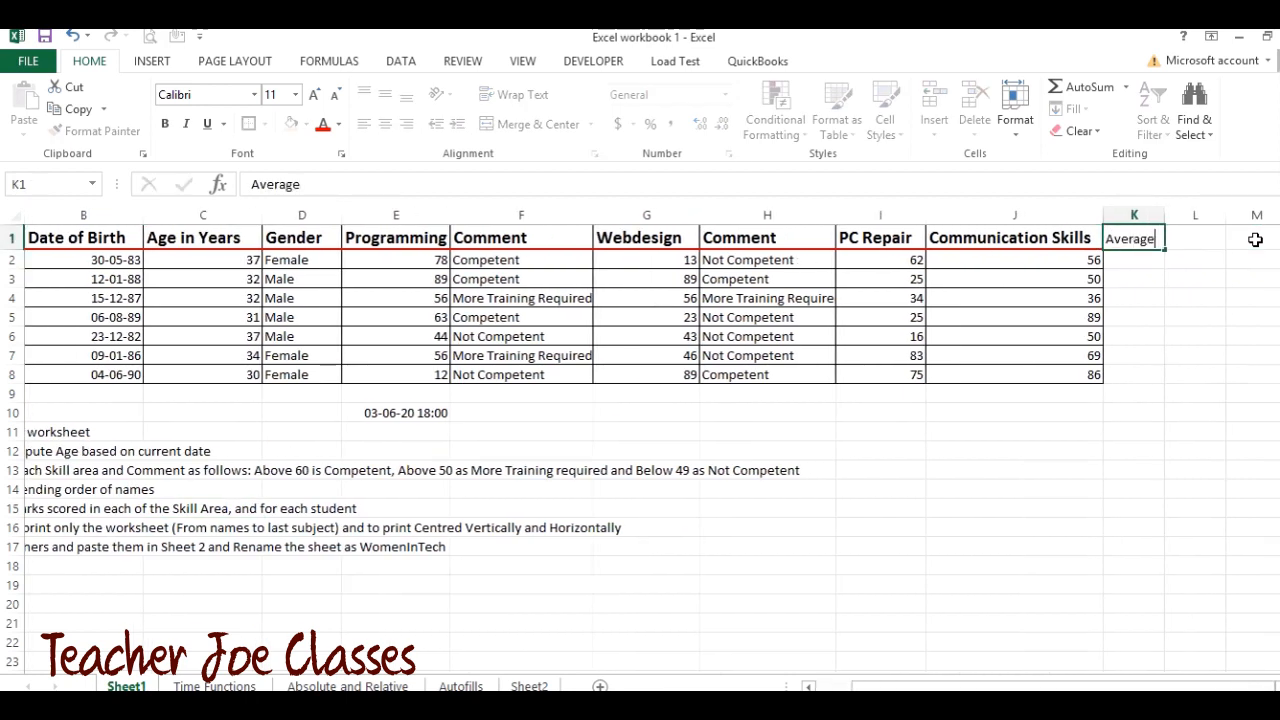
key(Return)
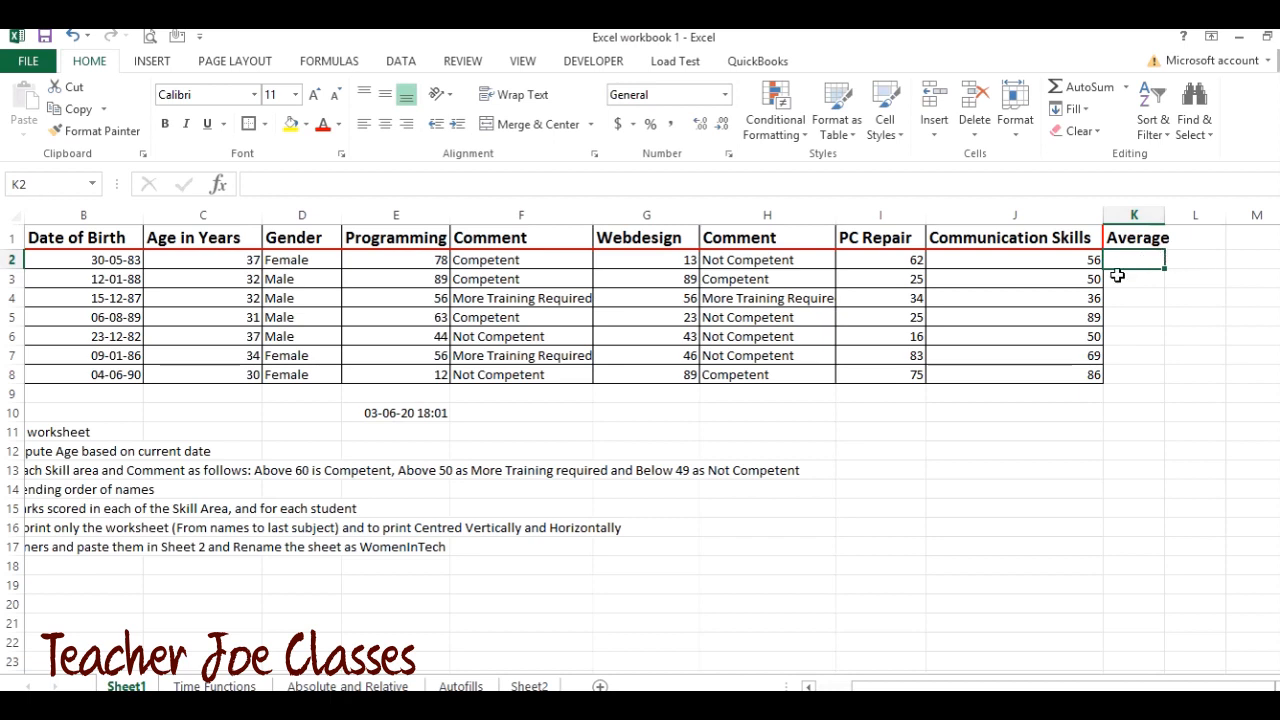
Step: In K2, calculate the first student's average from the four skill marks with =AVERAGE(E2,G2,I2,J2)
text(=)
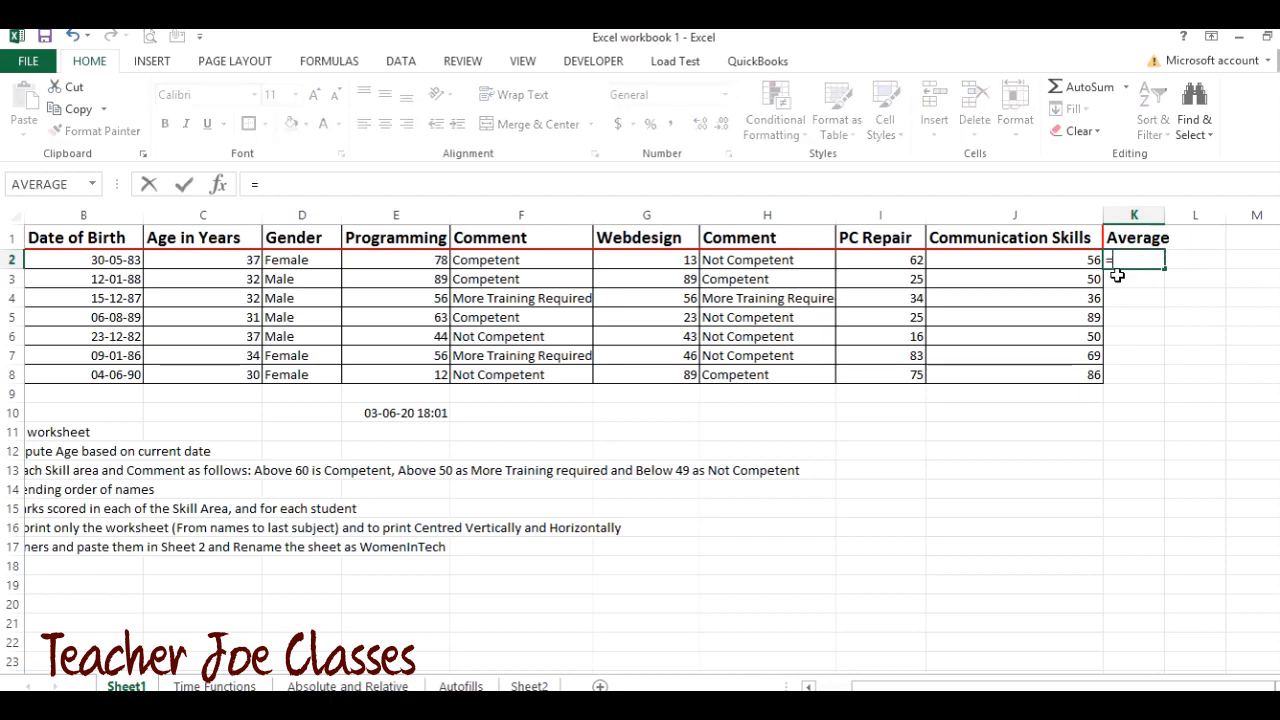
text(avera)
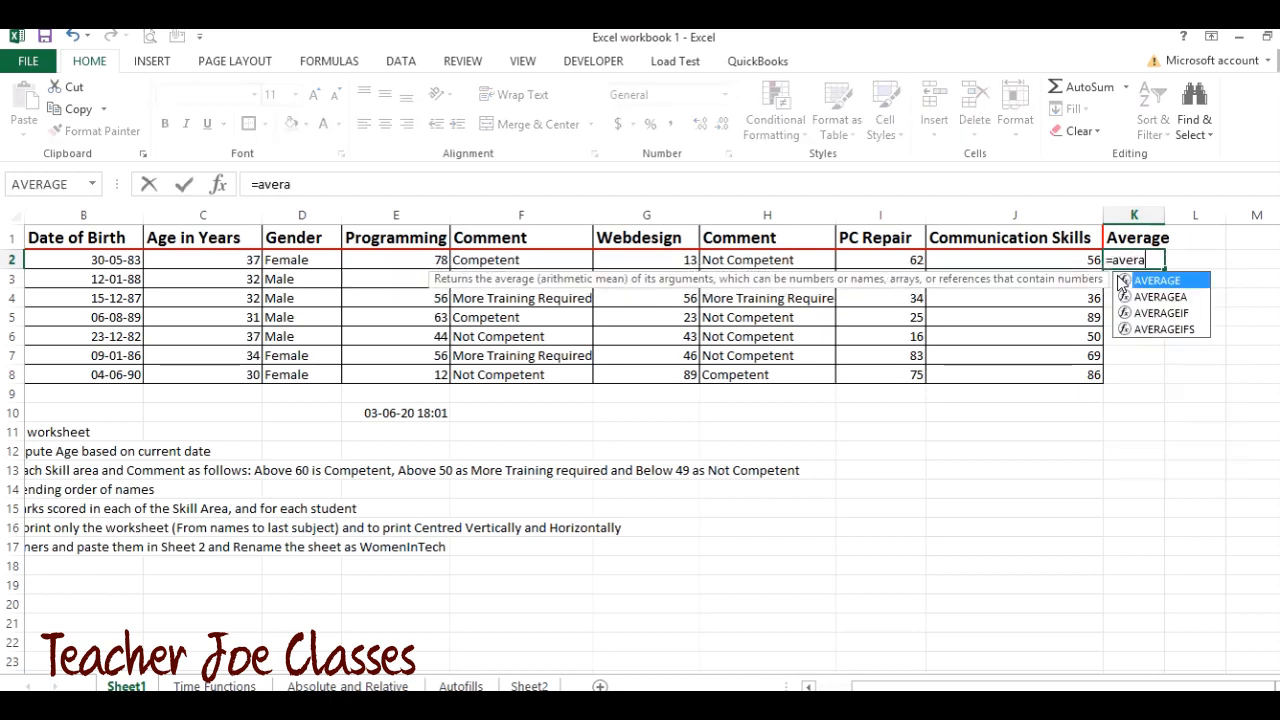
text(ge()
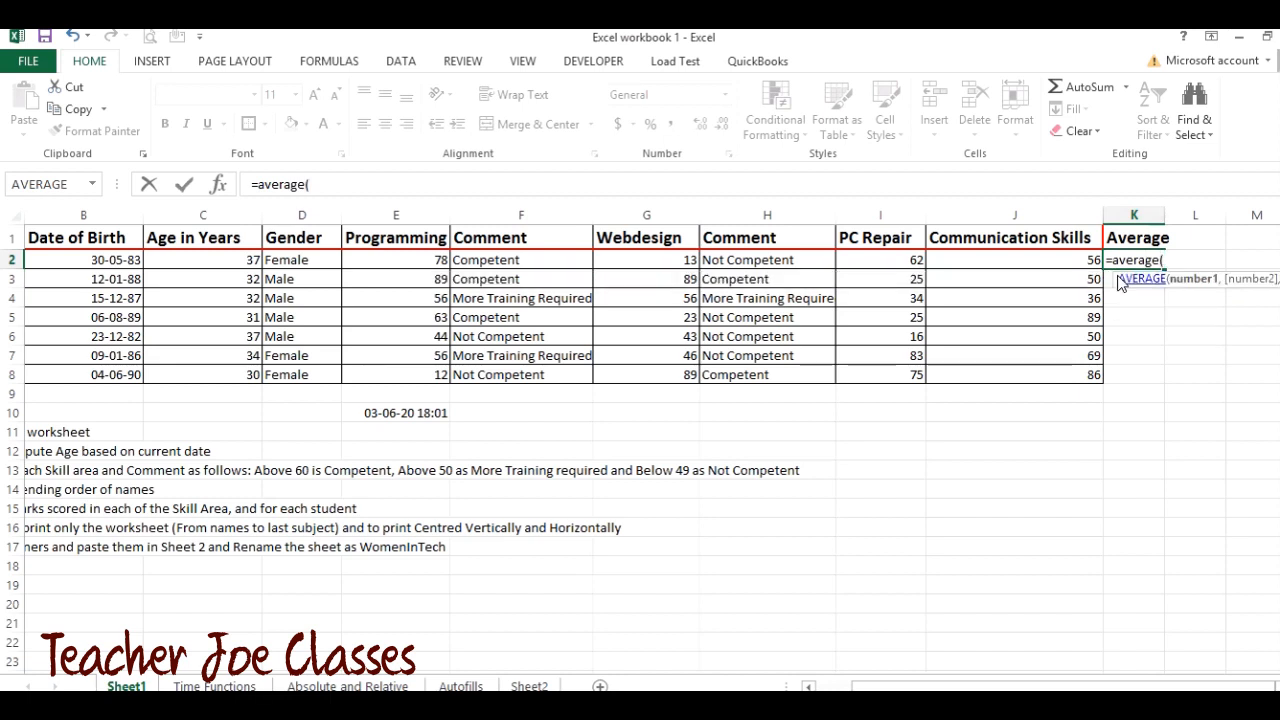
click(400, 260)
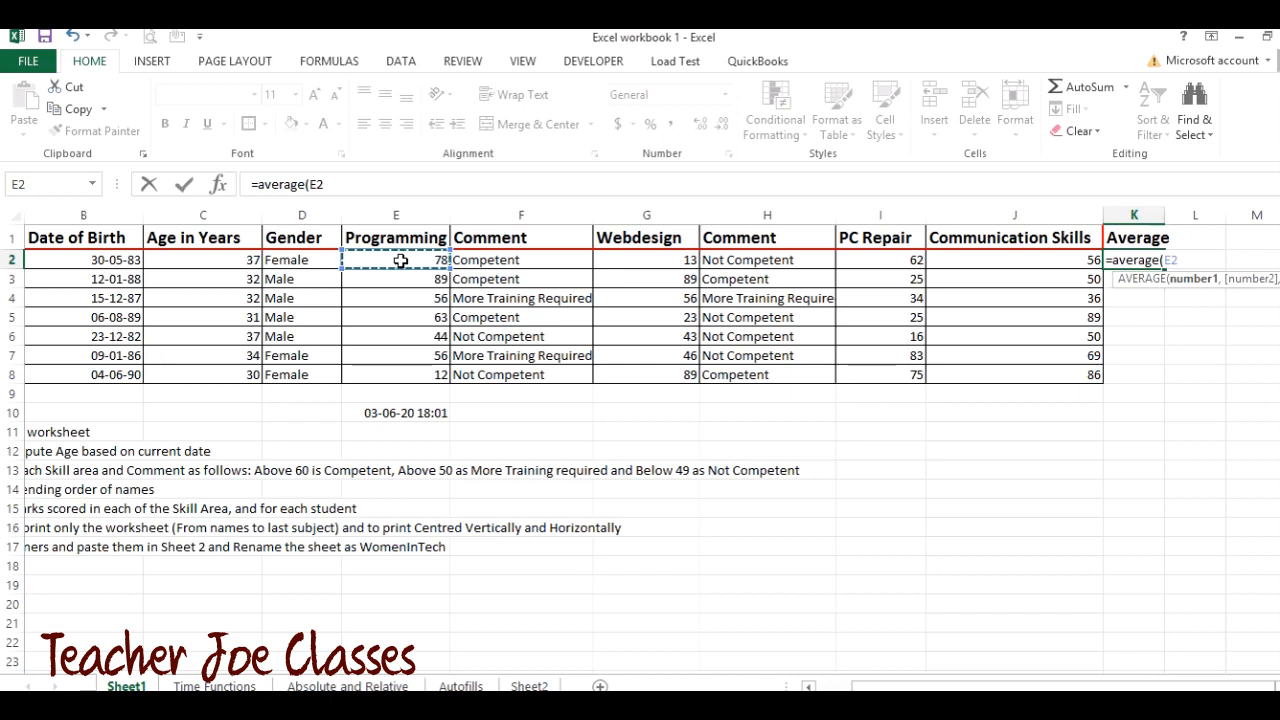
text(,)
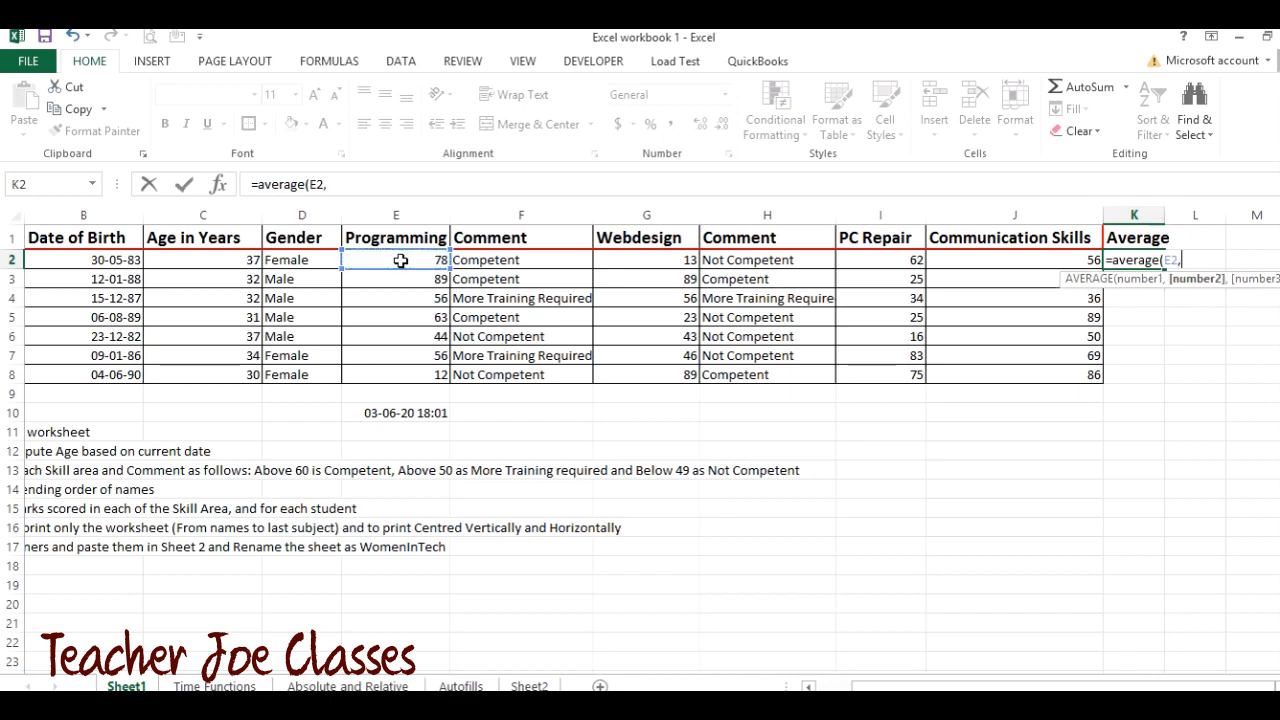
click(657, 259)
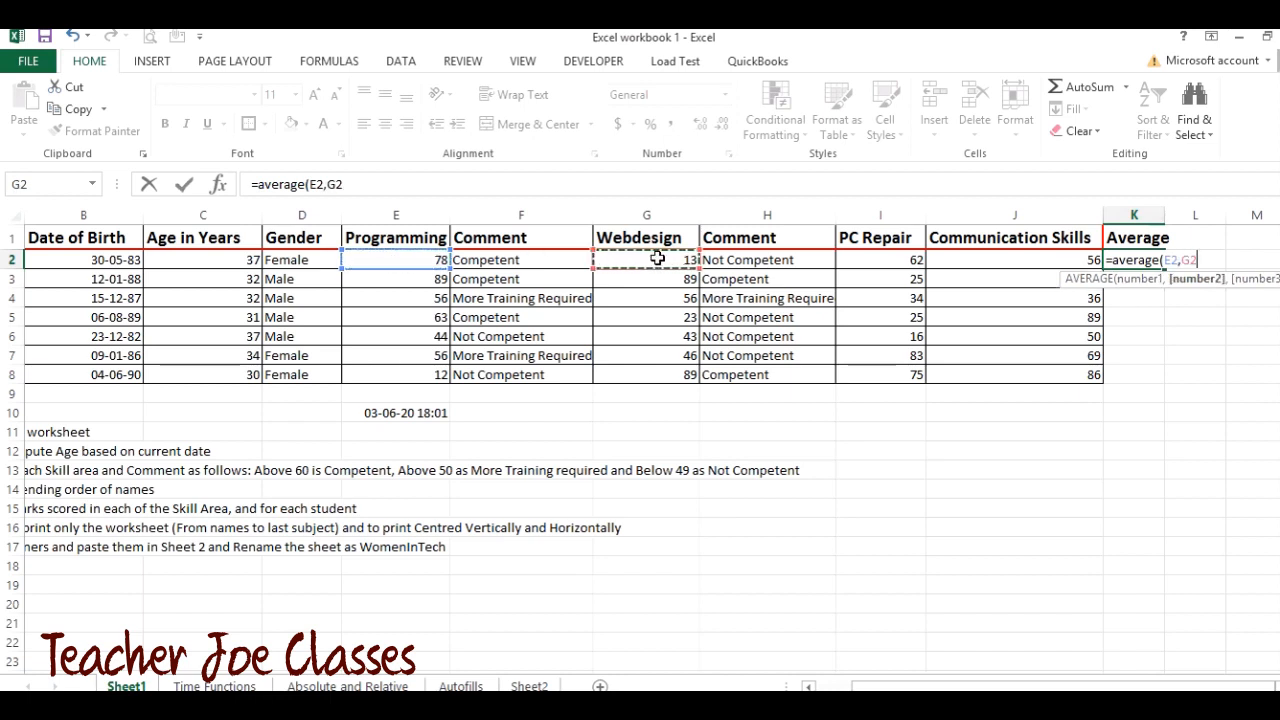
text(,)
click(897, 261)
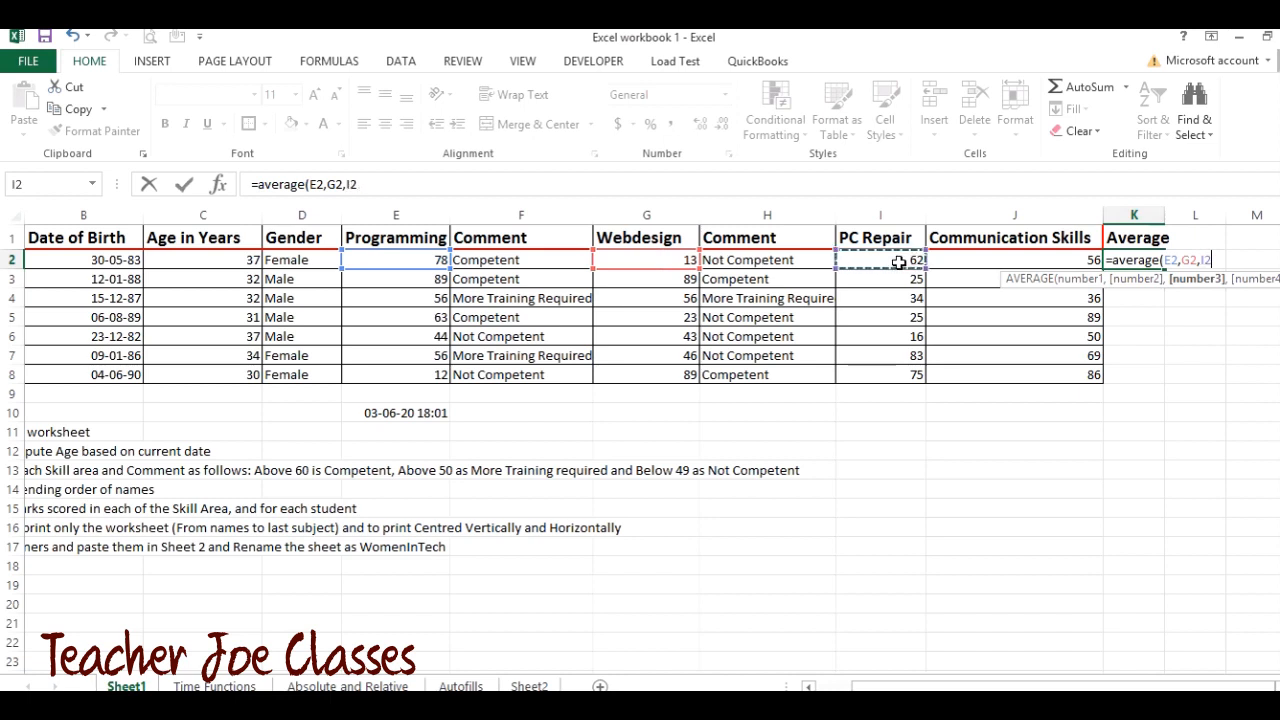
text(,)
click(1001, 257)
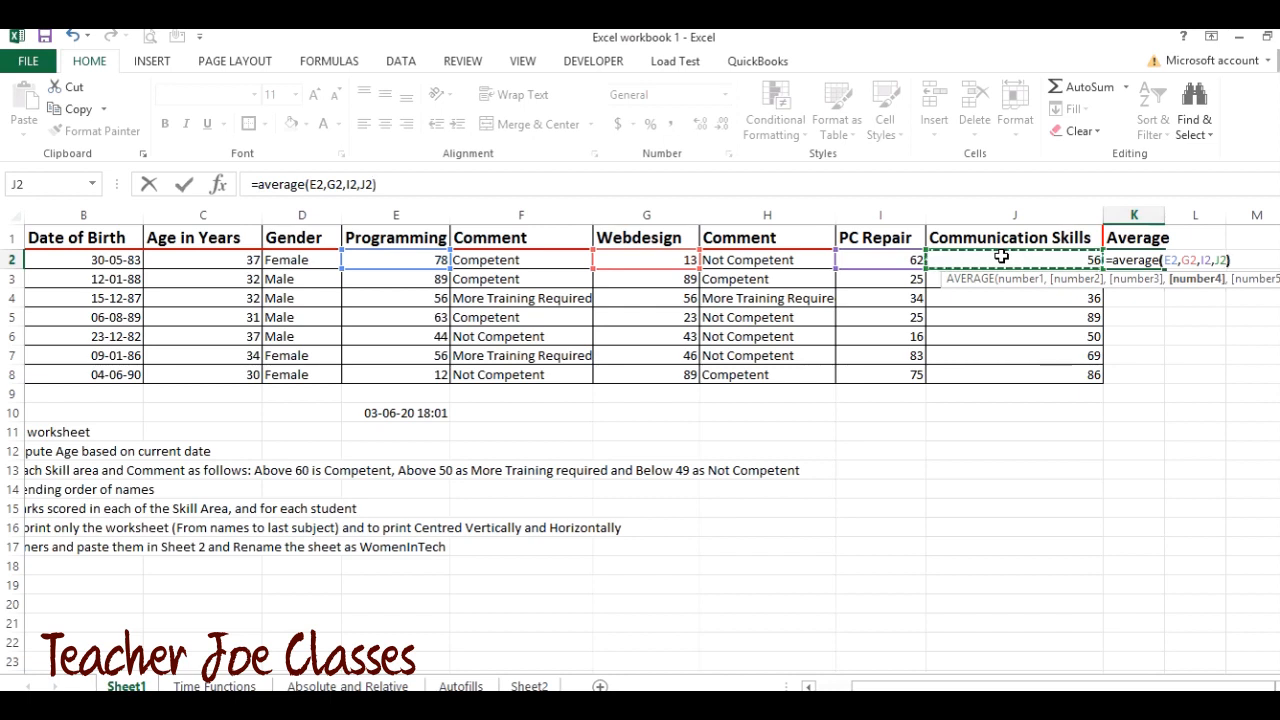
text())
key(Return)
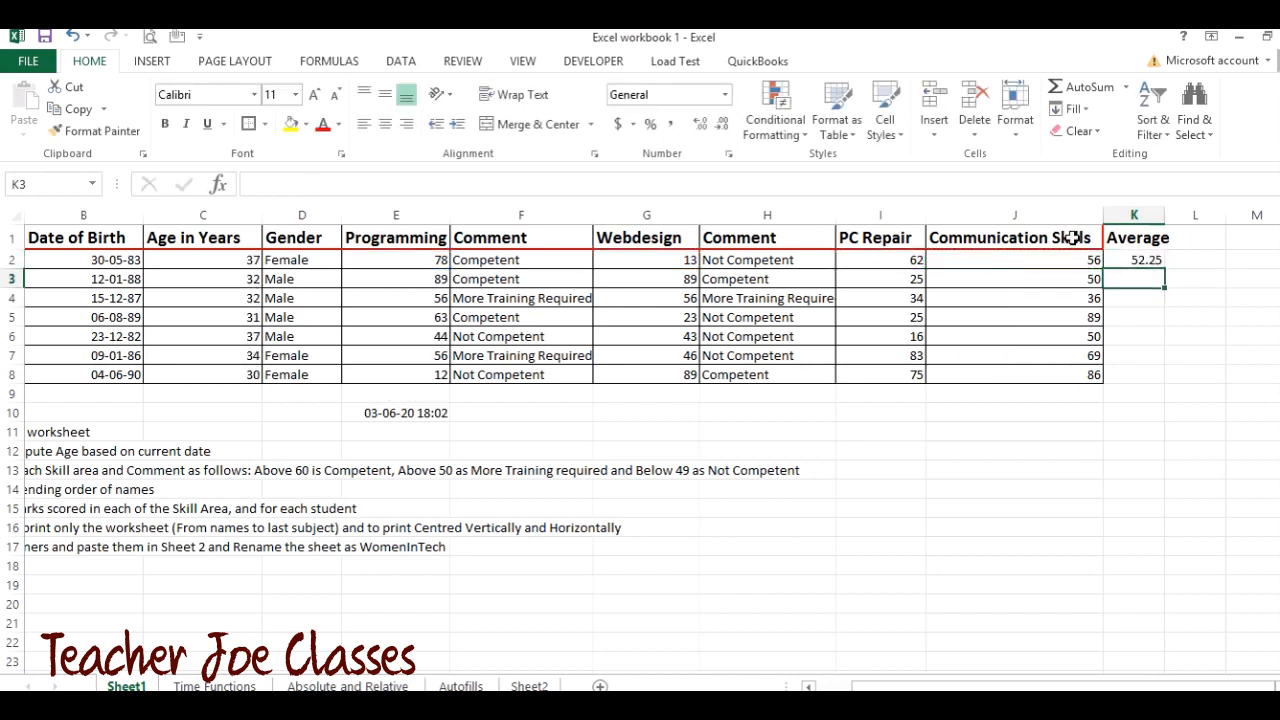
Step: Fill the average formula from K2 down to K8 for the remaining students
click(1134, 257)
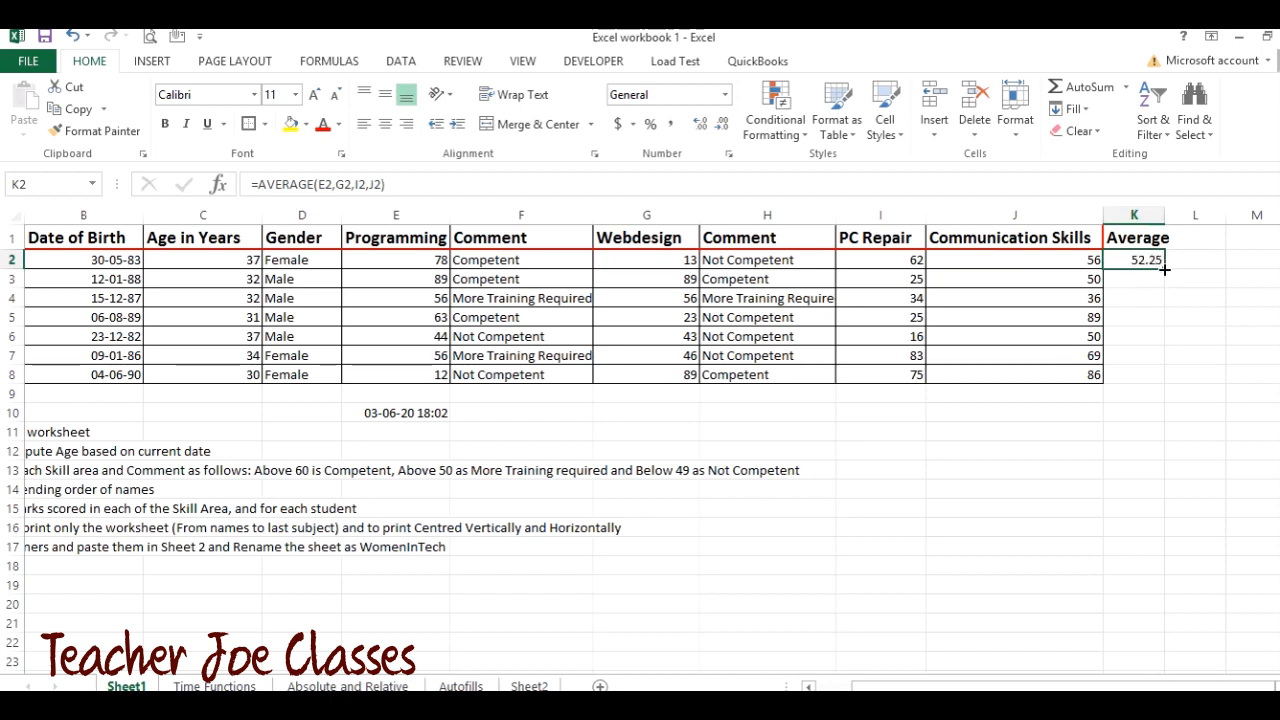
drag(1165, 271, 1159, 384)
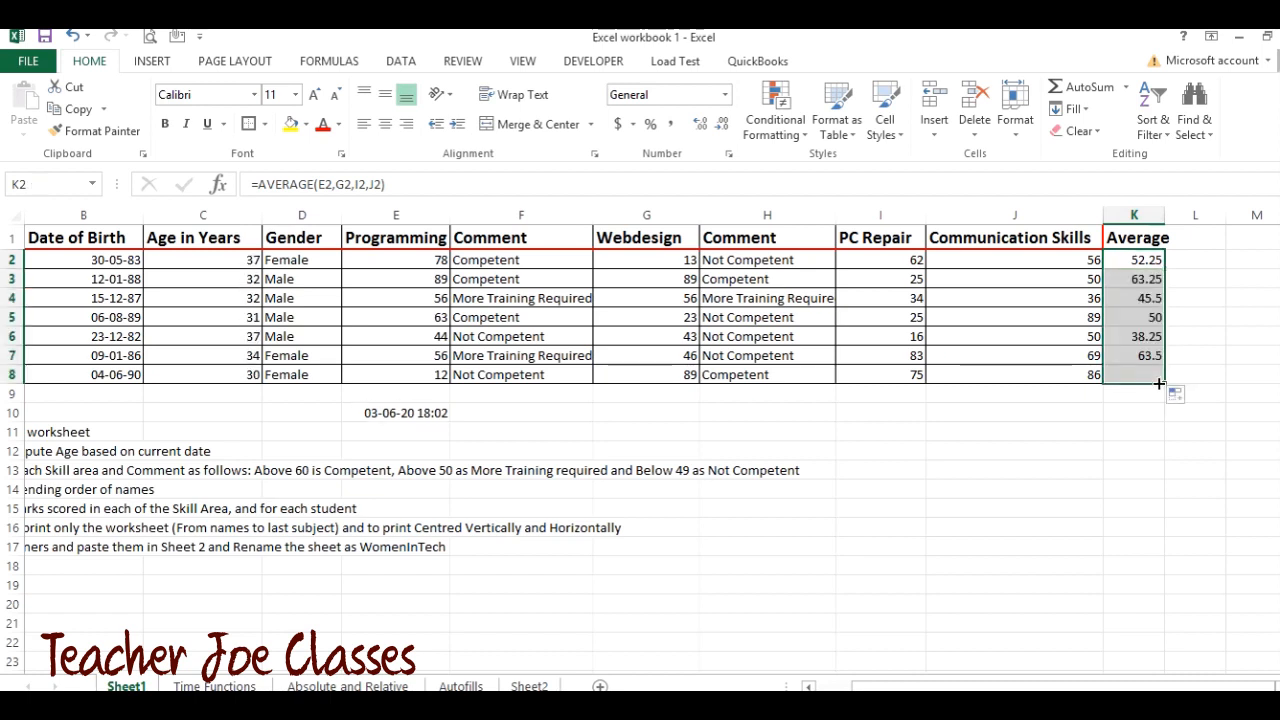
click(1073, 414)
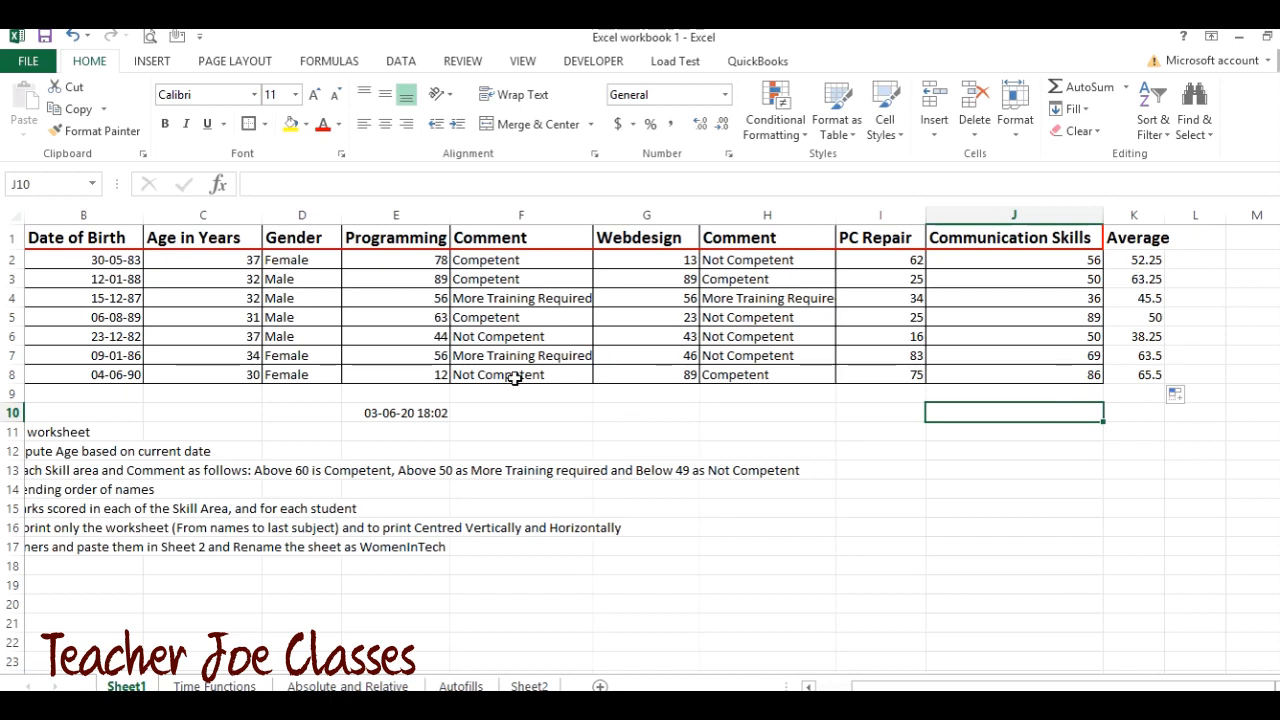
Step: Add the label "Average" in D9, below the Gender column
click(277, 396)
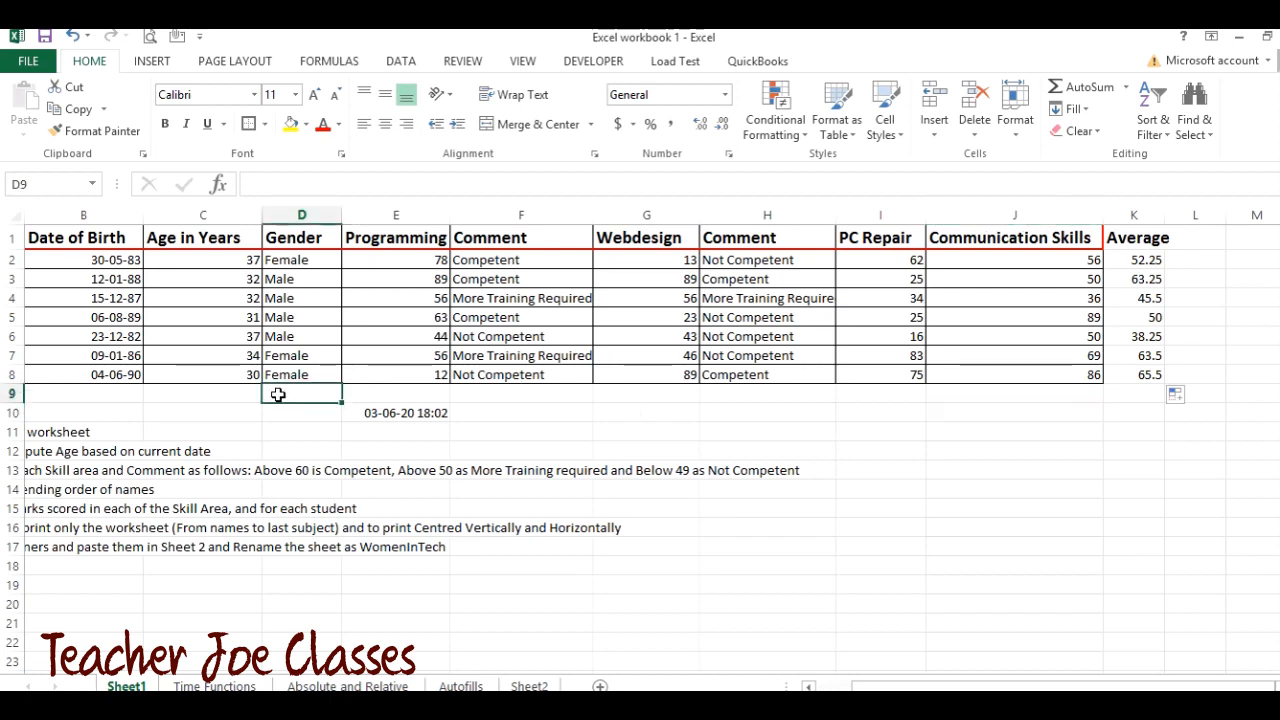
text(Average)
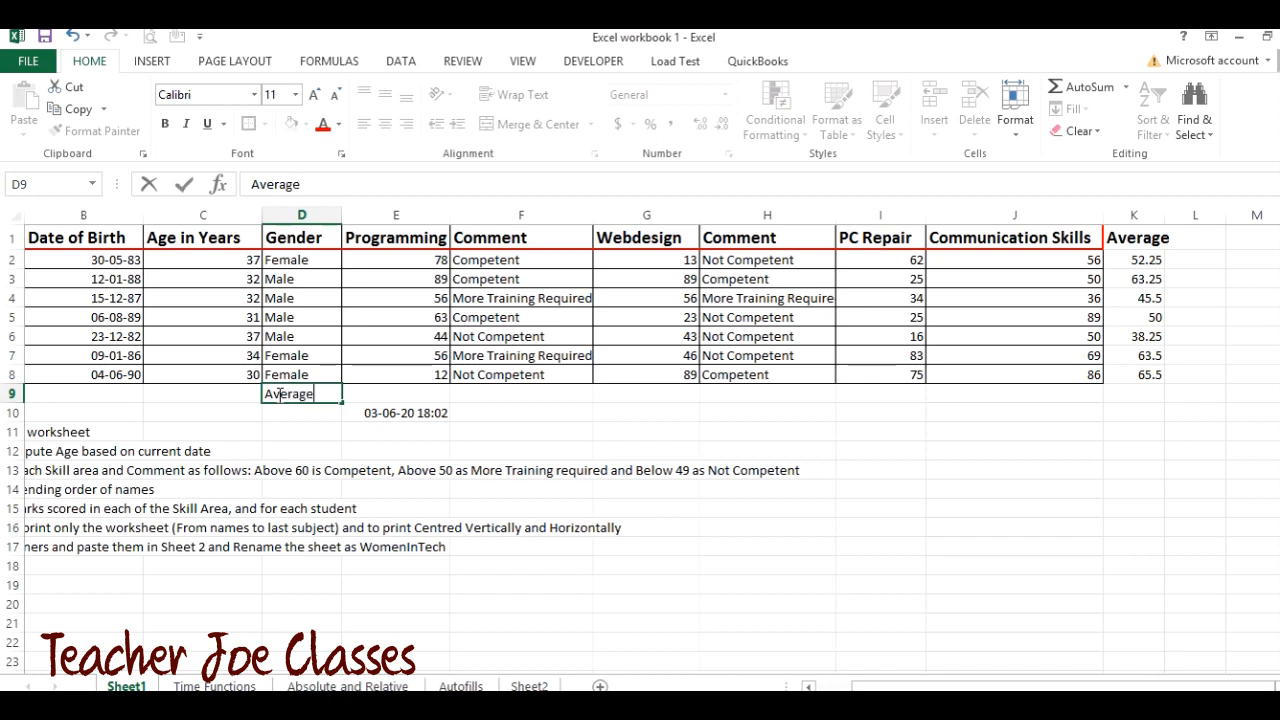
key(Tab)
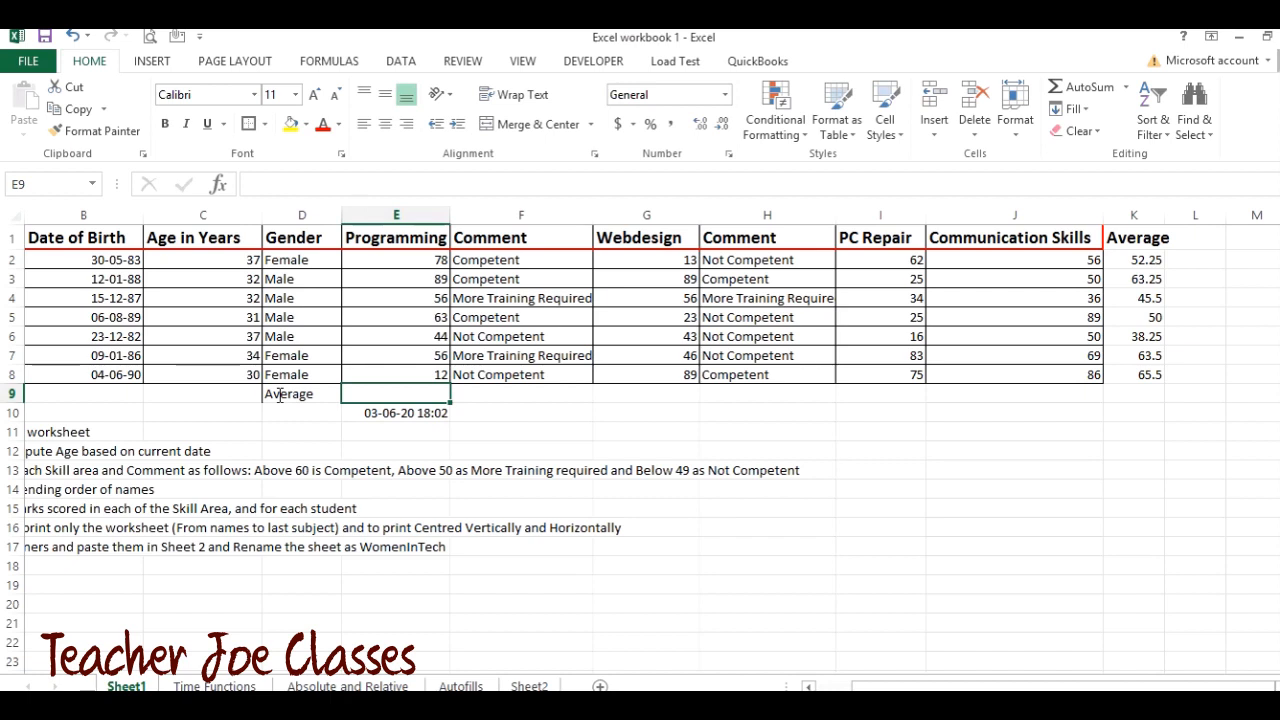
Step: Calculate the average Programming mark in E9 with =AVERAGE(E2:E8)
text(=average)
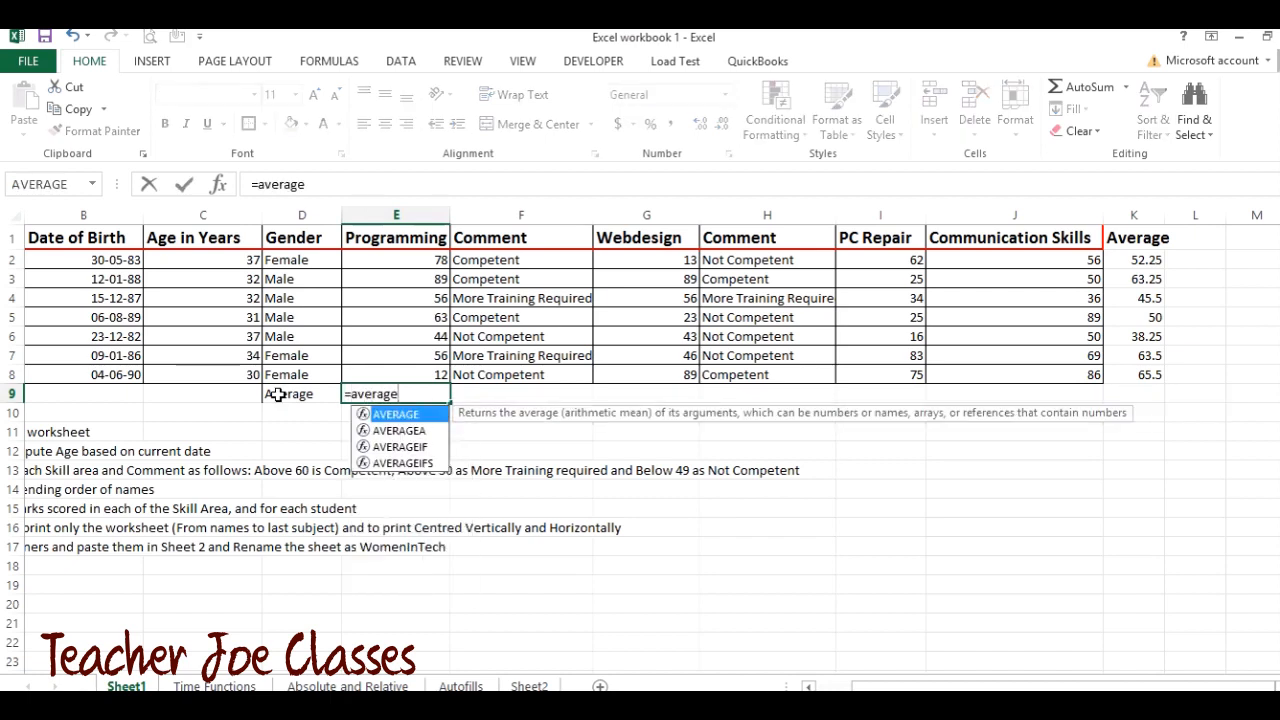
text(()
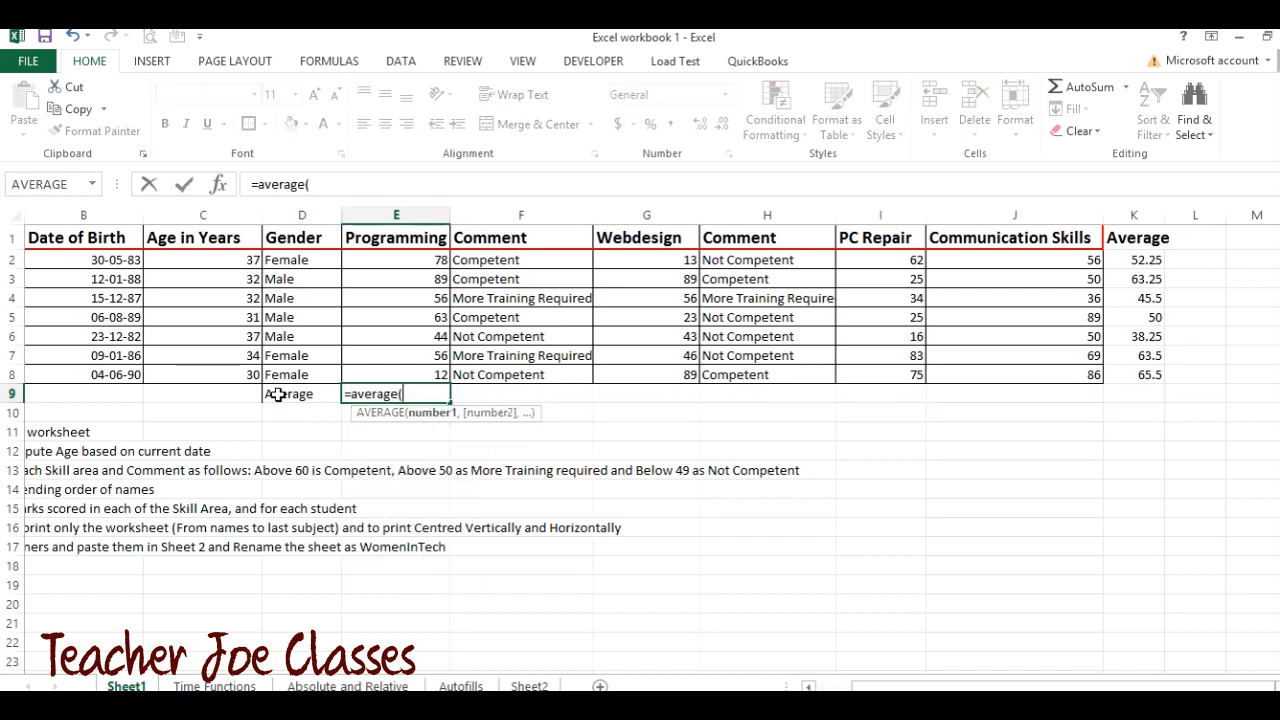
drag(392, 258, 396, 373)
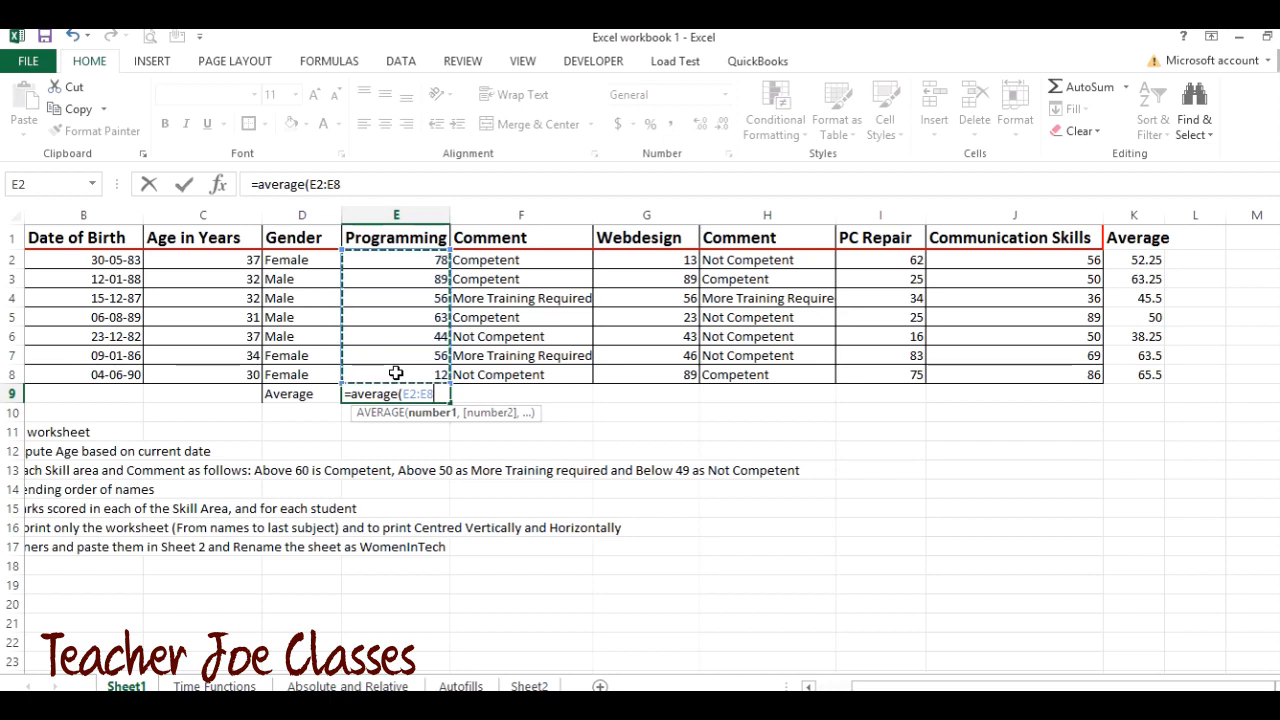
text())
key(Return)
click(387, 396)
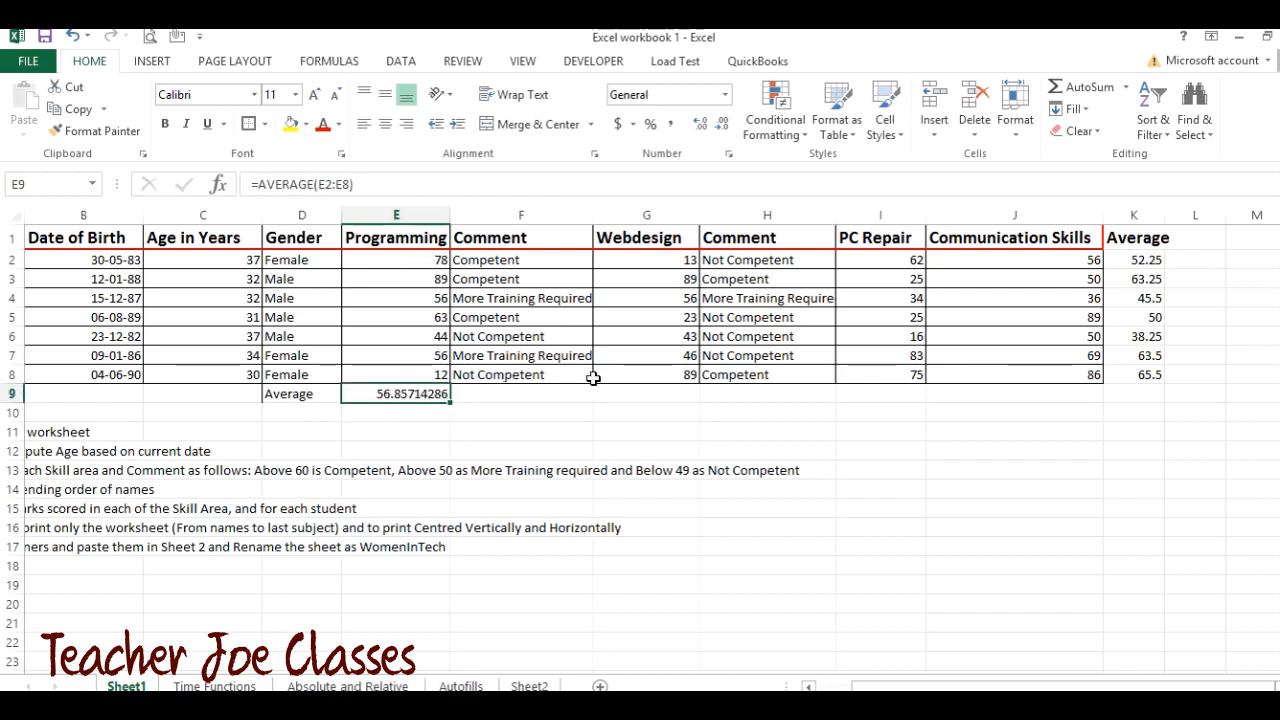
Step: Calculate the average Webdesign mark in G9 with =AVERAGE(G2:G8)
click(647, 395)
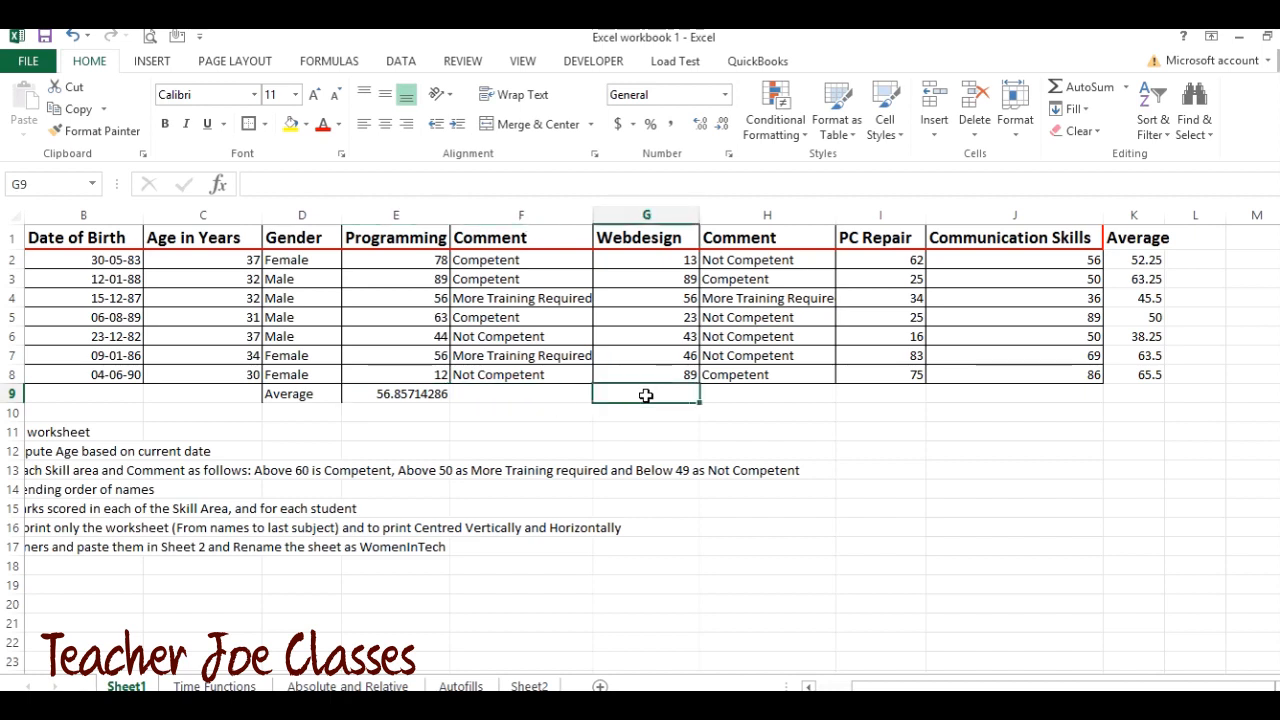
text(=)
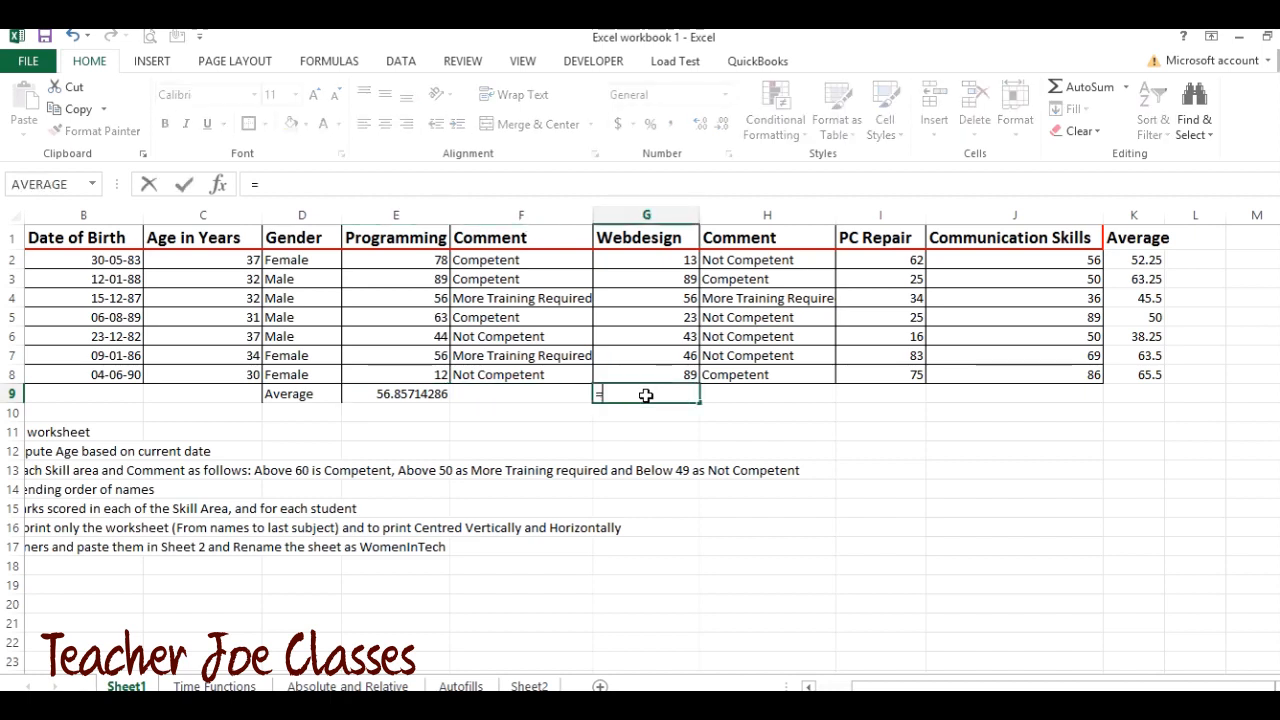
text(ave)
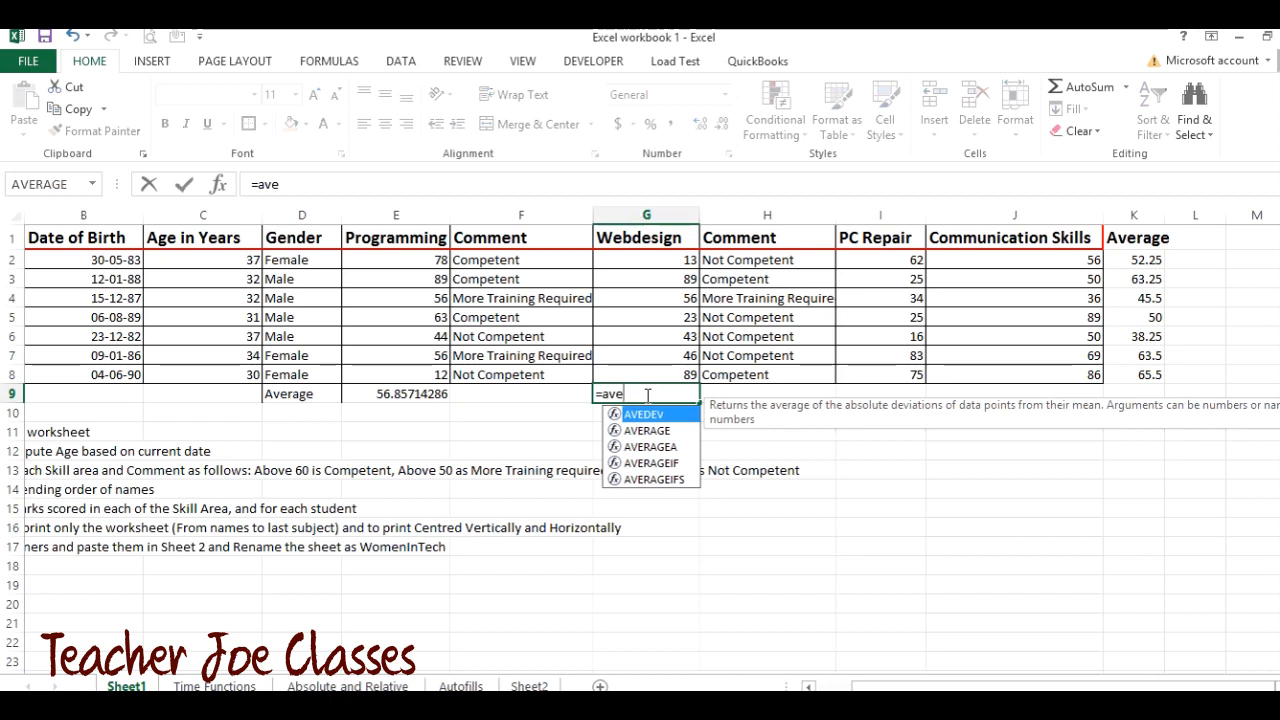
text(rage()
drag(665, 260, 670, 371)
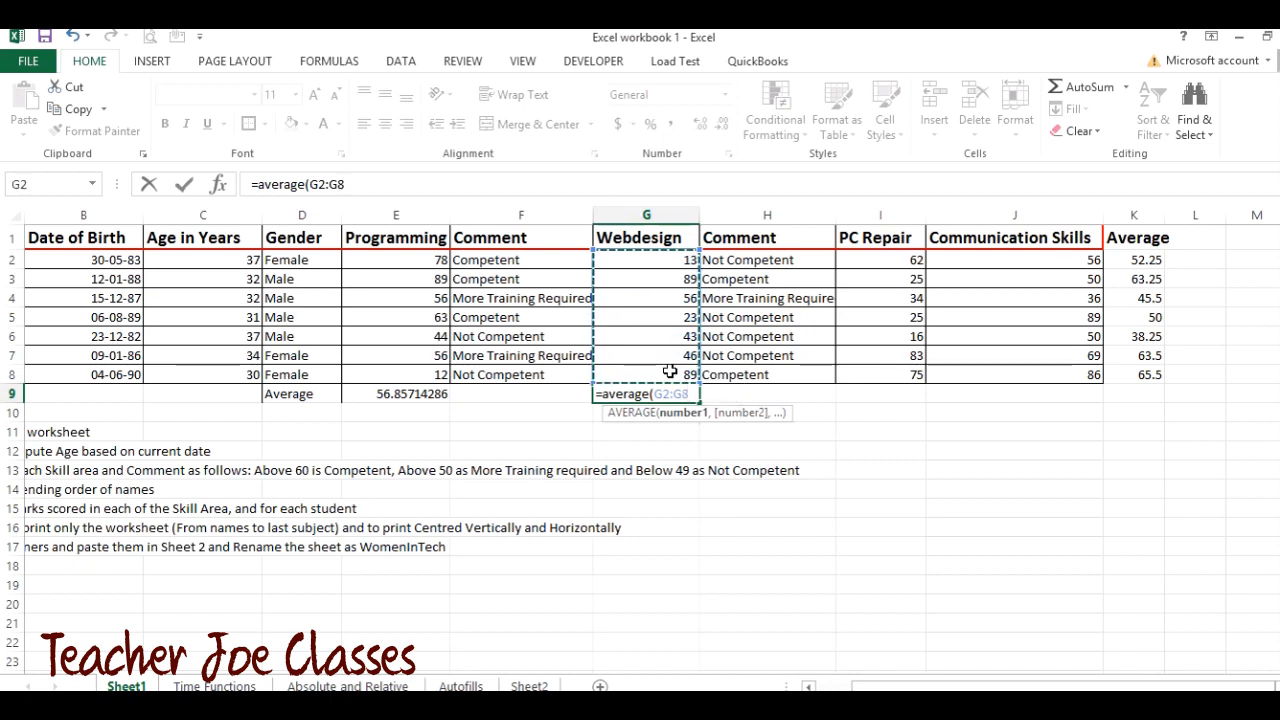
text())
key(Return)
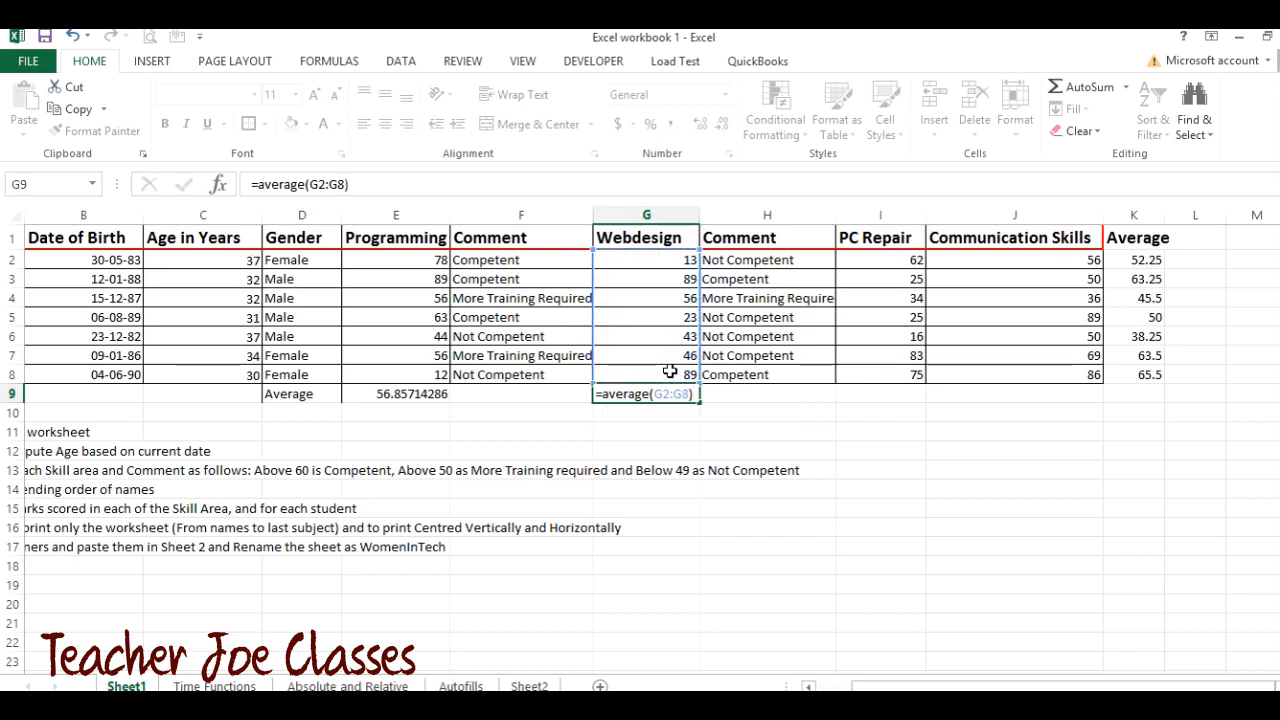
Step: Calculate the average PC Repair mark in I9 with =AVERAGE(I2:I8)
click(888, 394)
text(=aver)
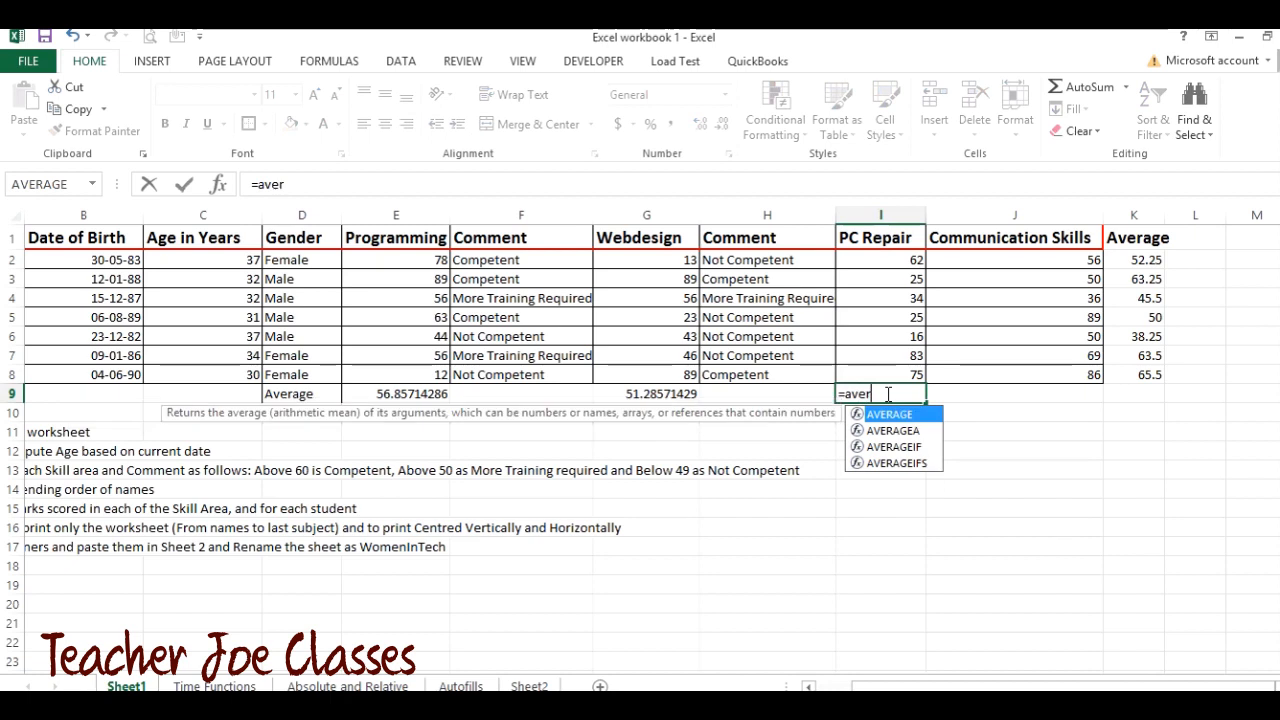
text(age()
drag(896, 262, 900, 374)
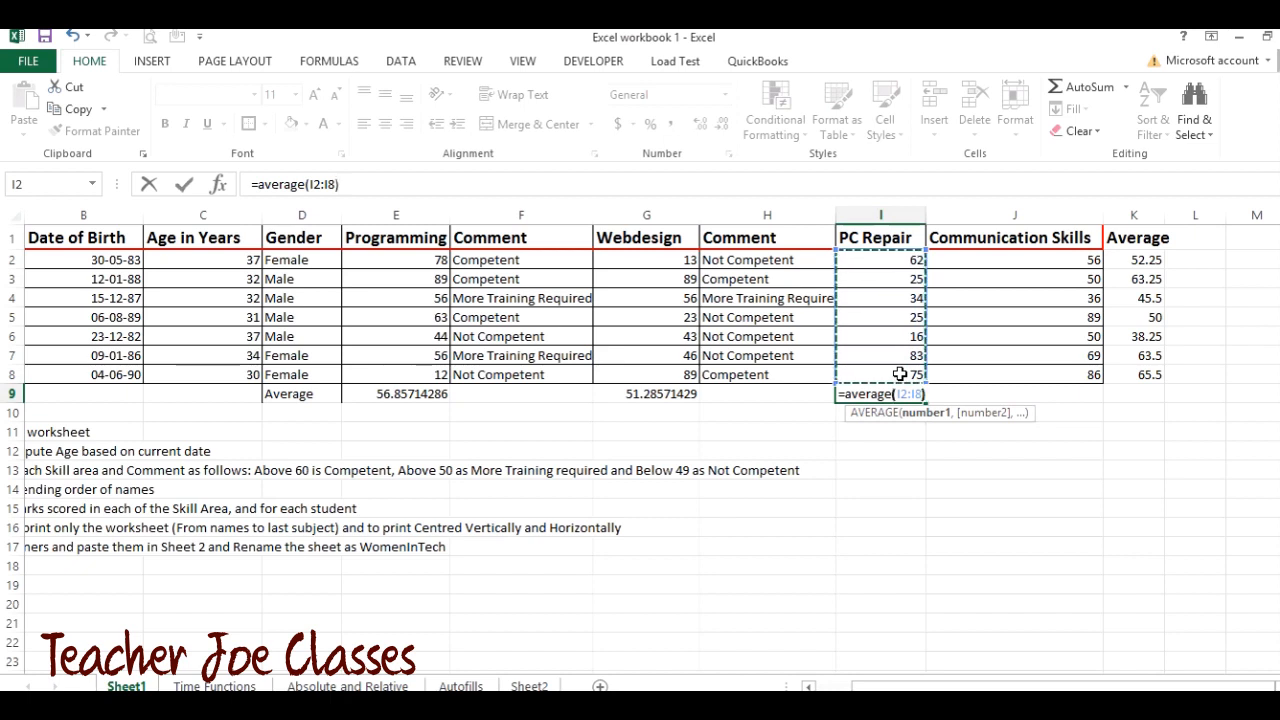
text())
key(Return)
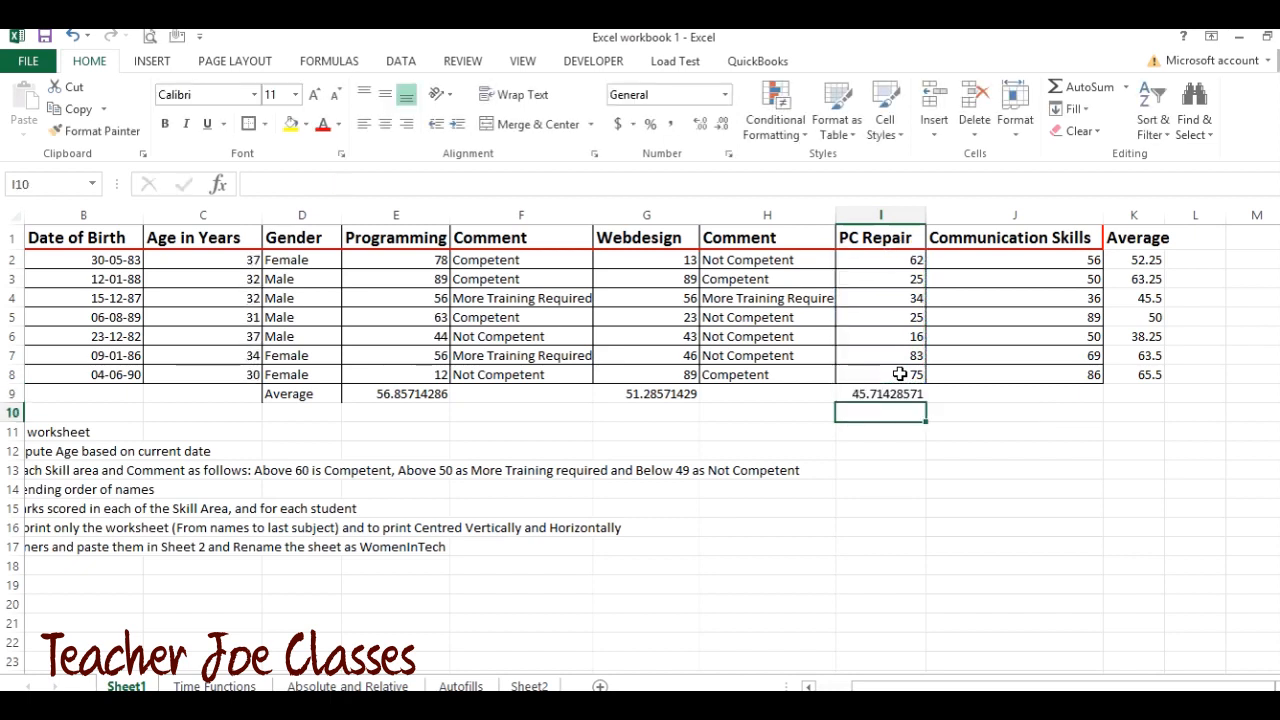
Step: Calculate the average Communication Skills mark in J9 with =AVERAGE(J2:J8)
click(1006, 397)
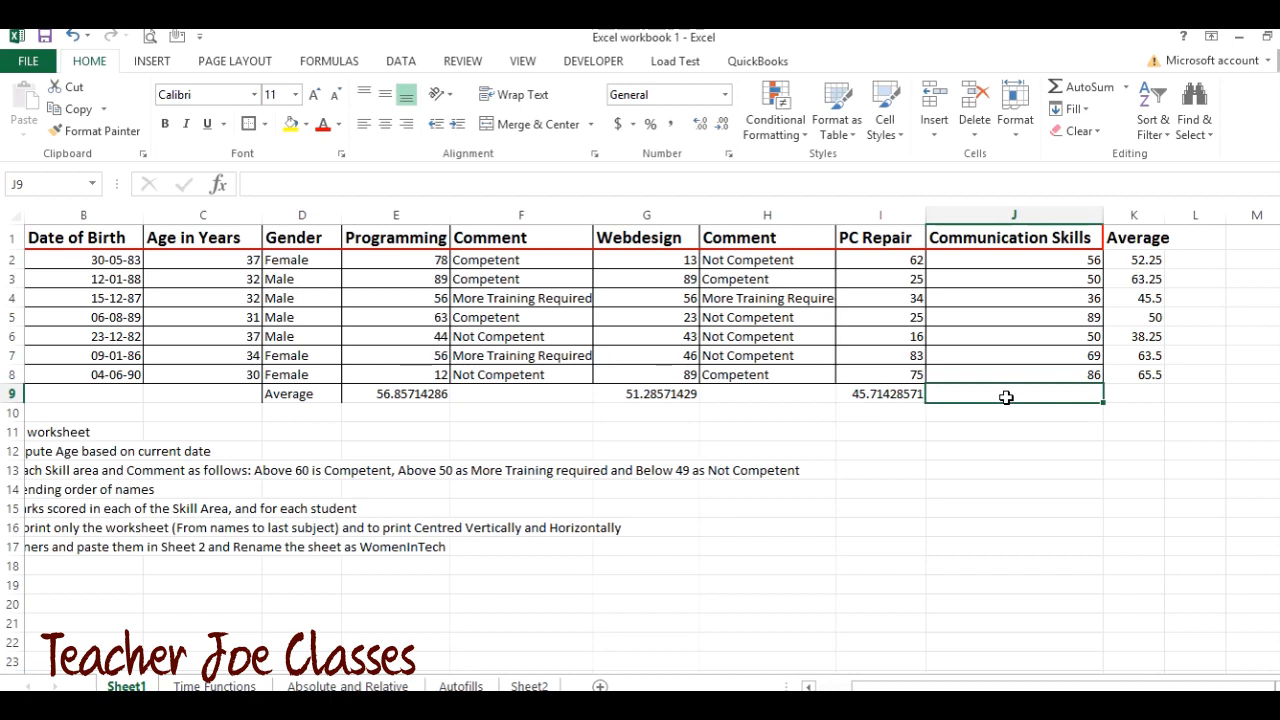
text(=average)
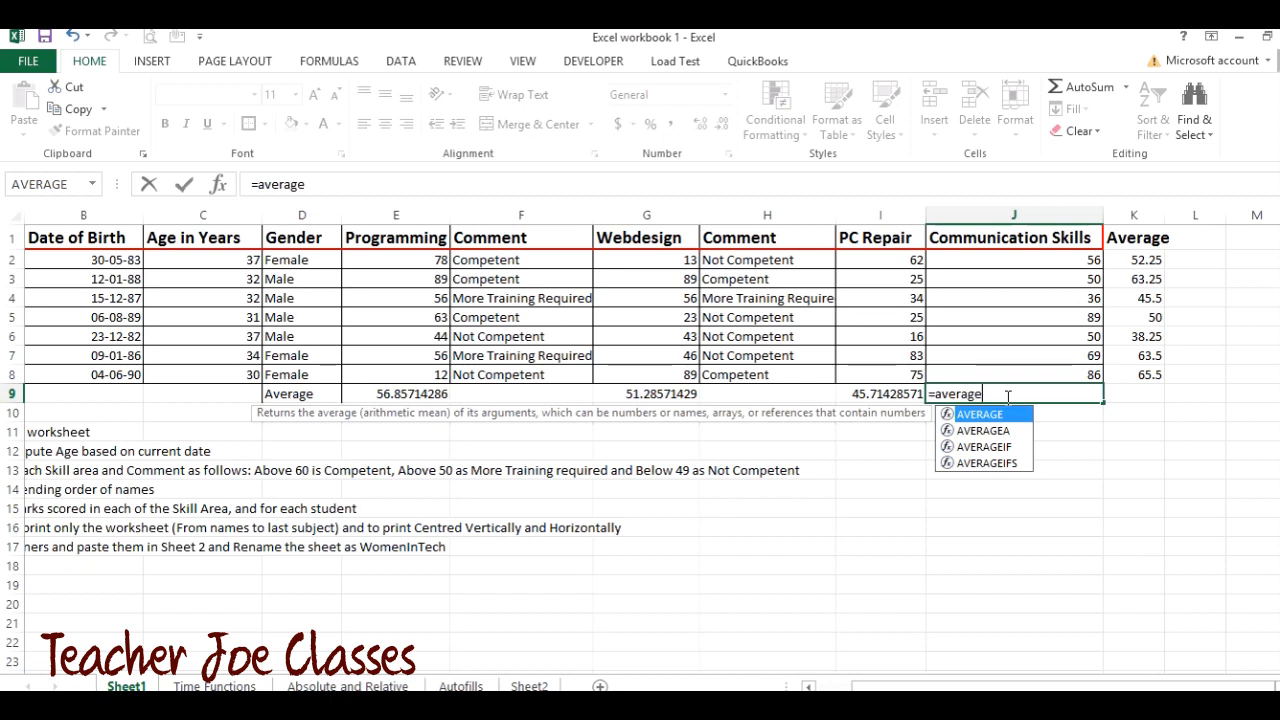
text(()
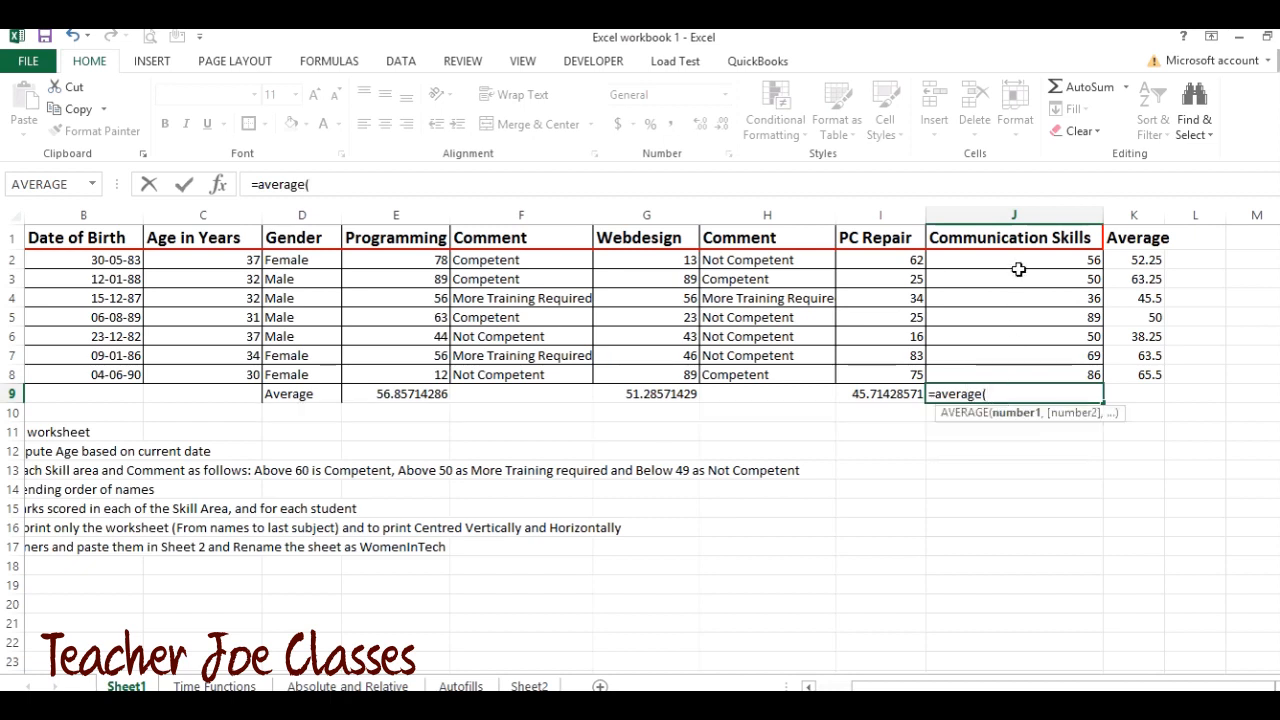
drag(1019, 261, 1029, 374)
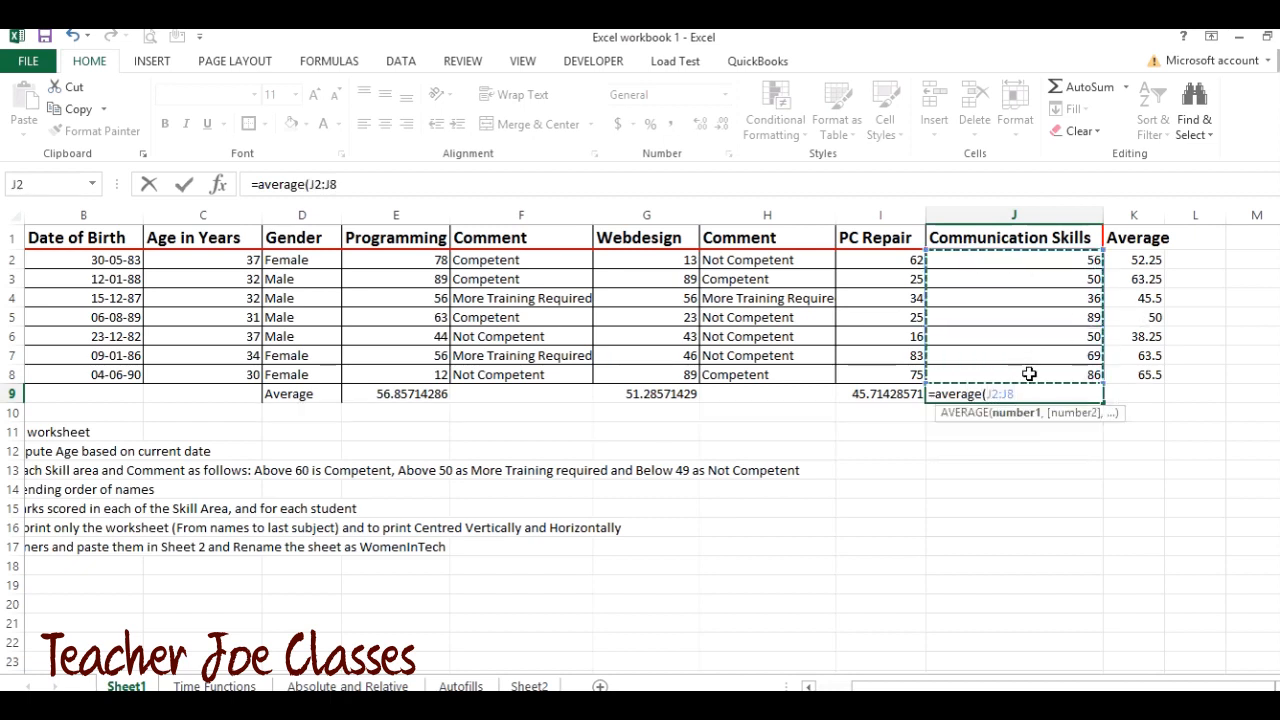
text())
key(ctrl+Return)
key(Return)
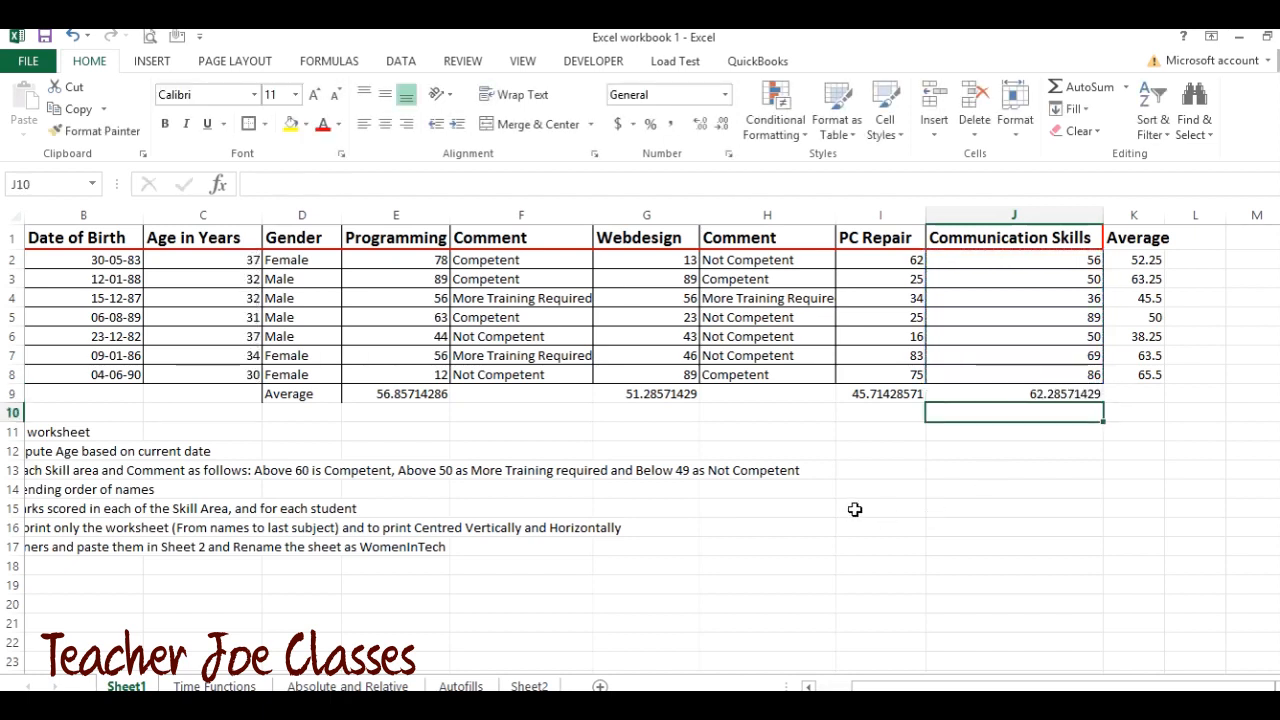
Step: Set the print area to the student table from Student Name through the Communication Skills averages, A1:J9
drag(872, 688, 836, 688)
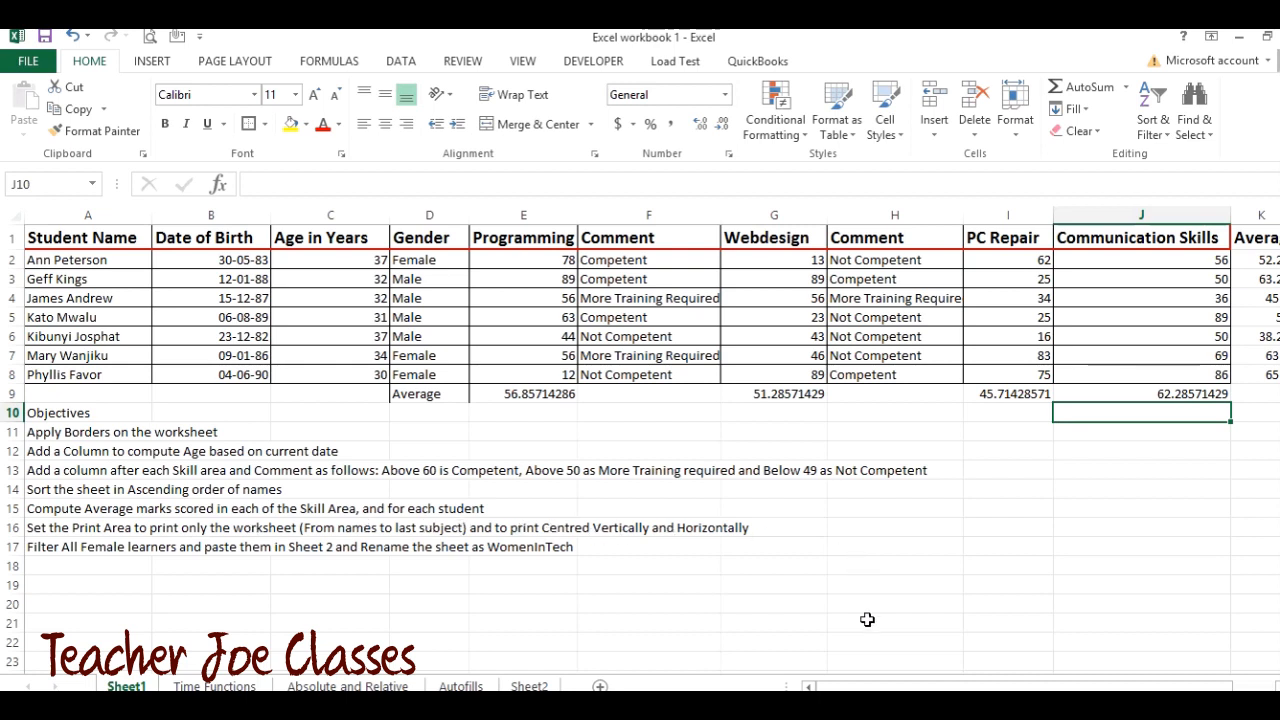
mouse_move(868, 687)
mouse_down()
mouse_move(884, 688)
mouse_move(860, 688)
mouse_up()
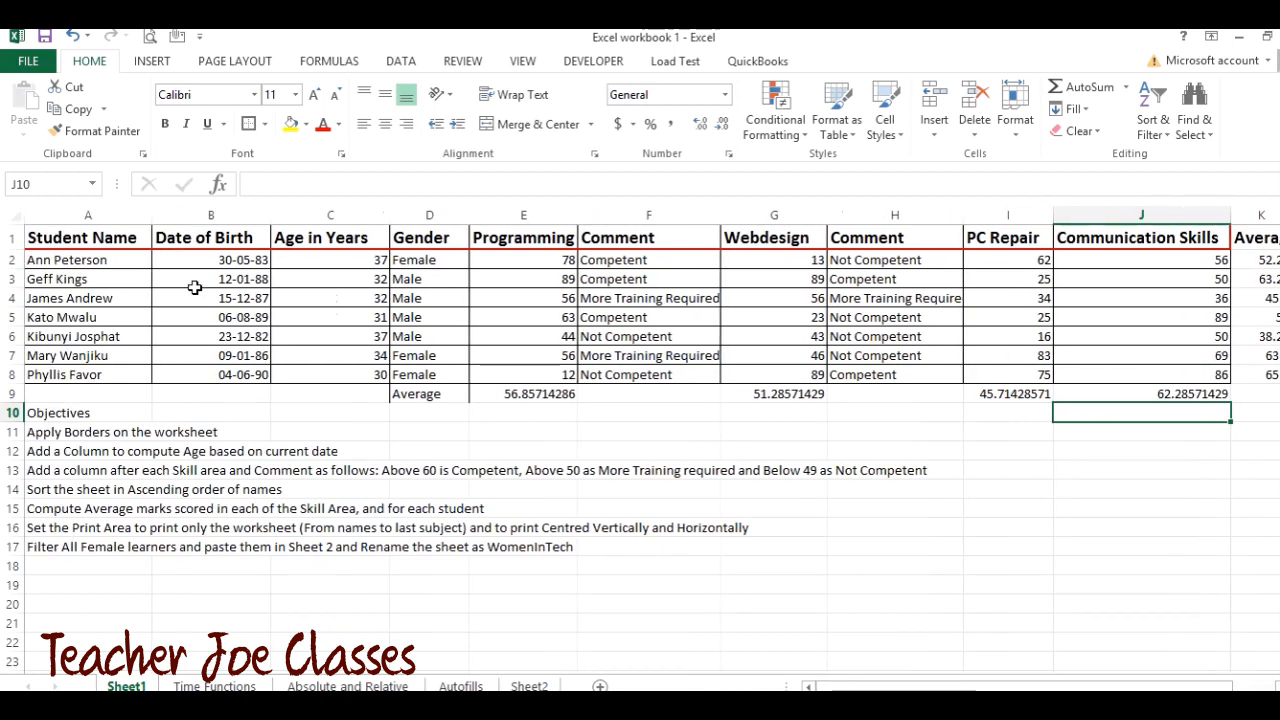
drag(100, 244, 1198, 393)
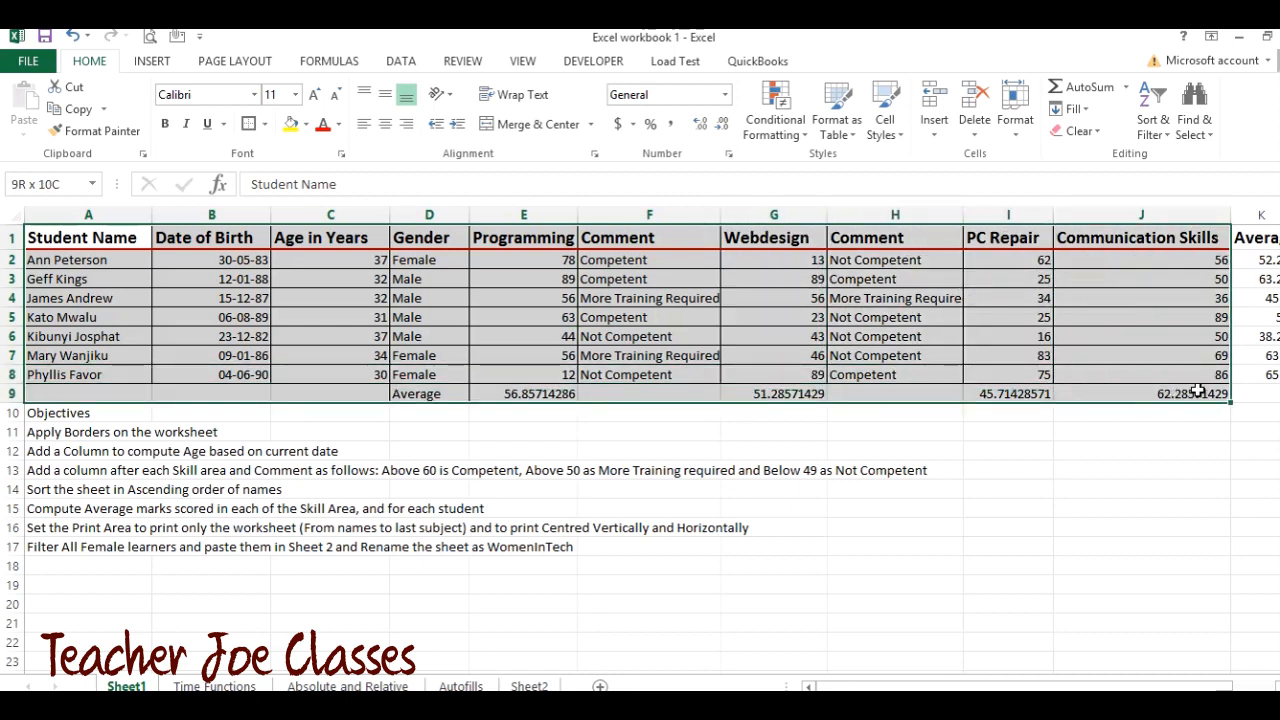
mouse_move(1198, 393)
mouse_down()
mouse_move(1236, 394)
mouse_move(1203, 394)
mouse_up()
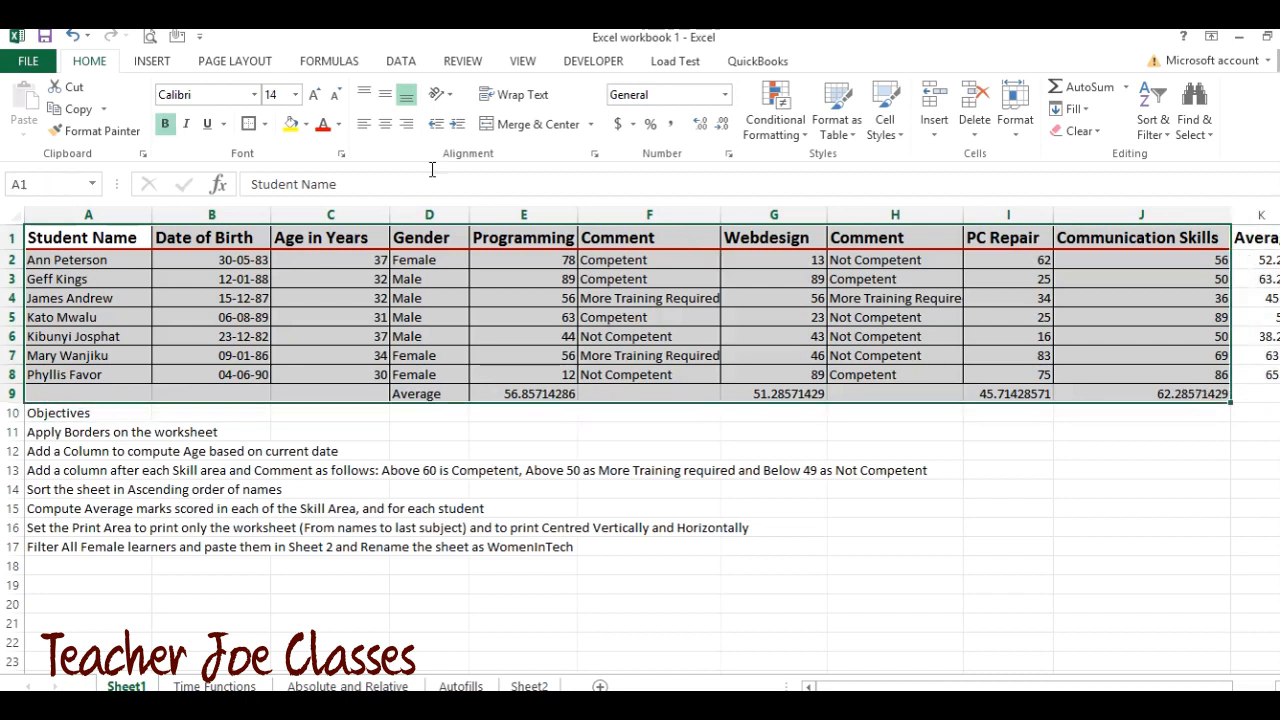
click(240, 63)
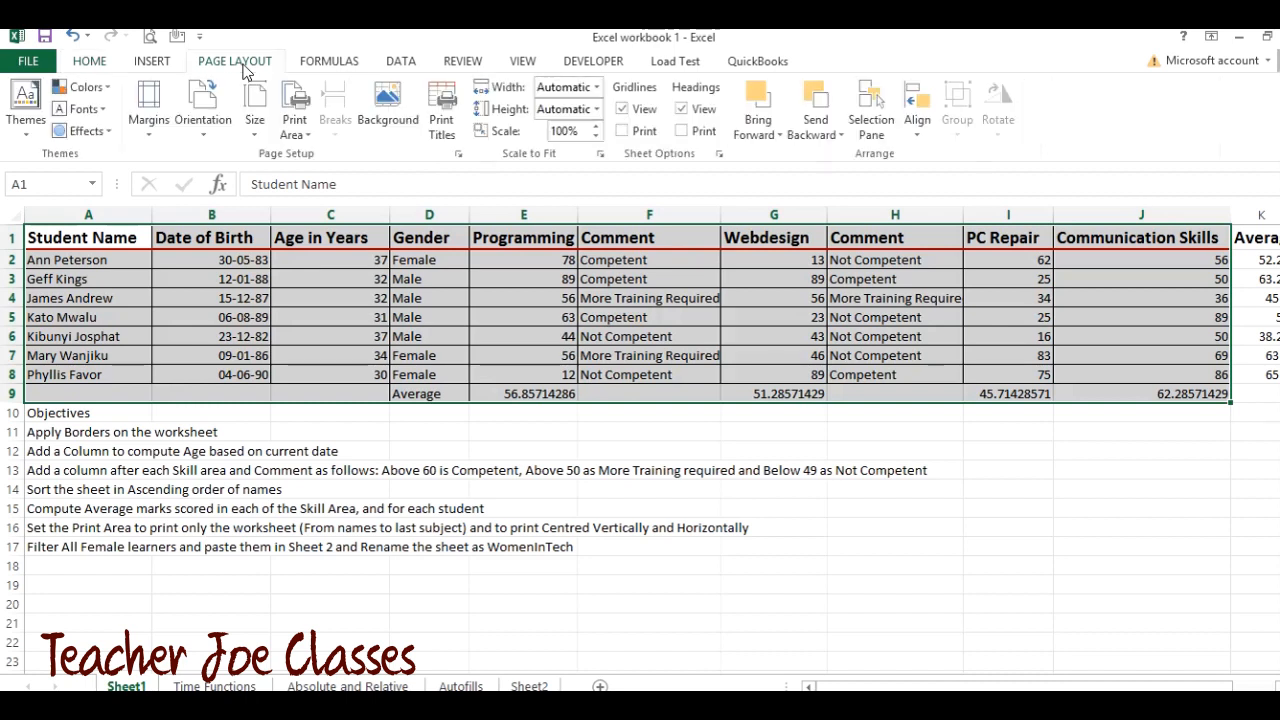
click(306, 140)
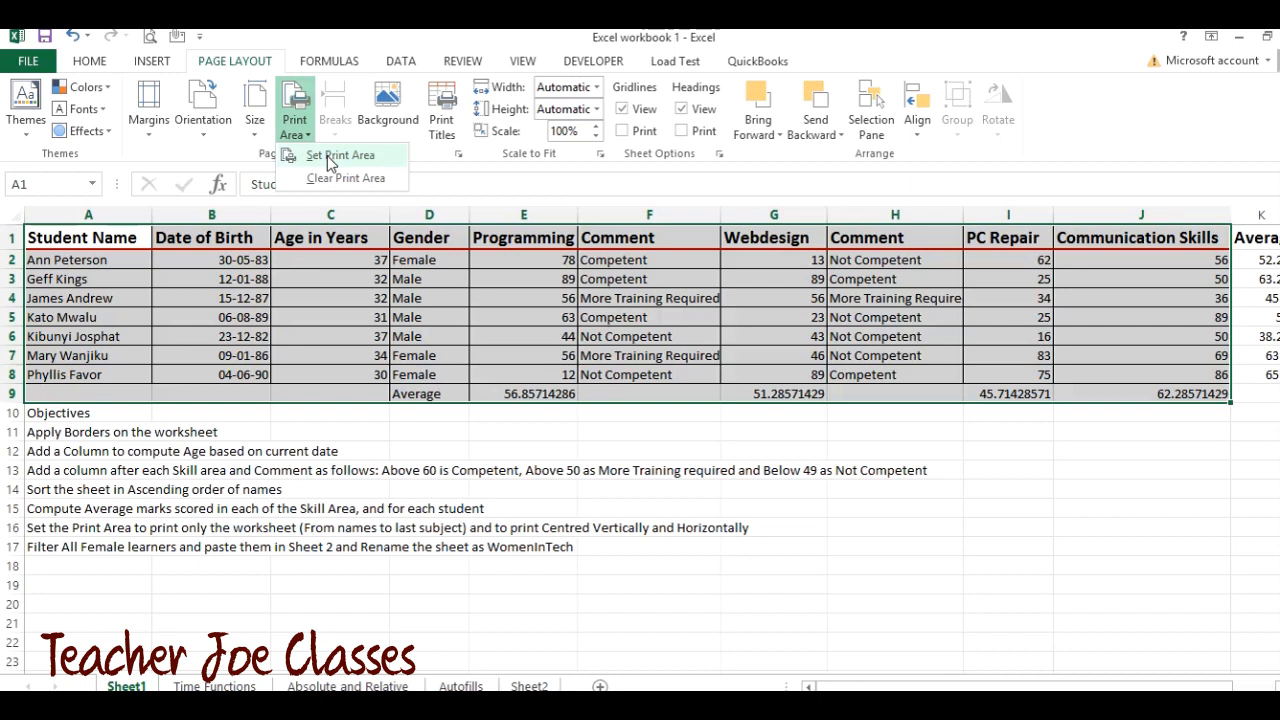
click(340, 156)
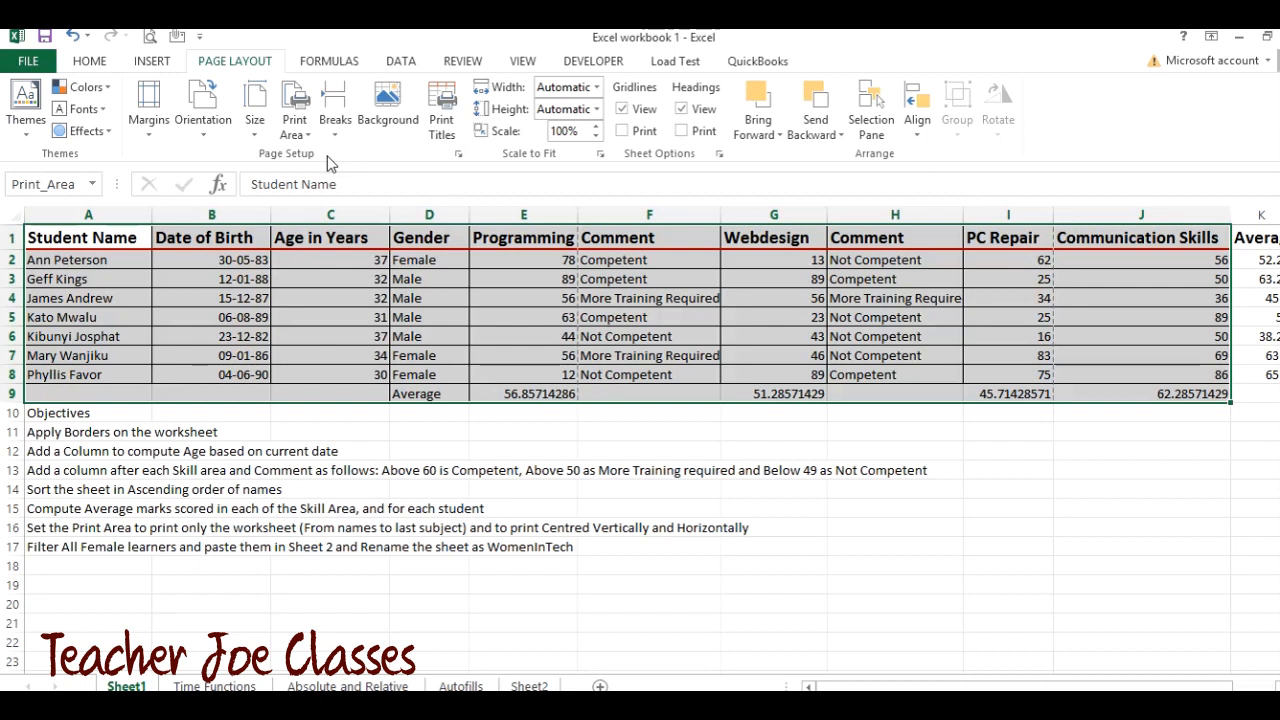
Step: Configure the page margins so the table prints centred both horizontally and vertically
click(459, 156)
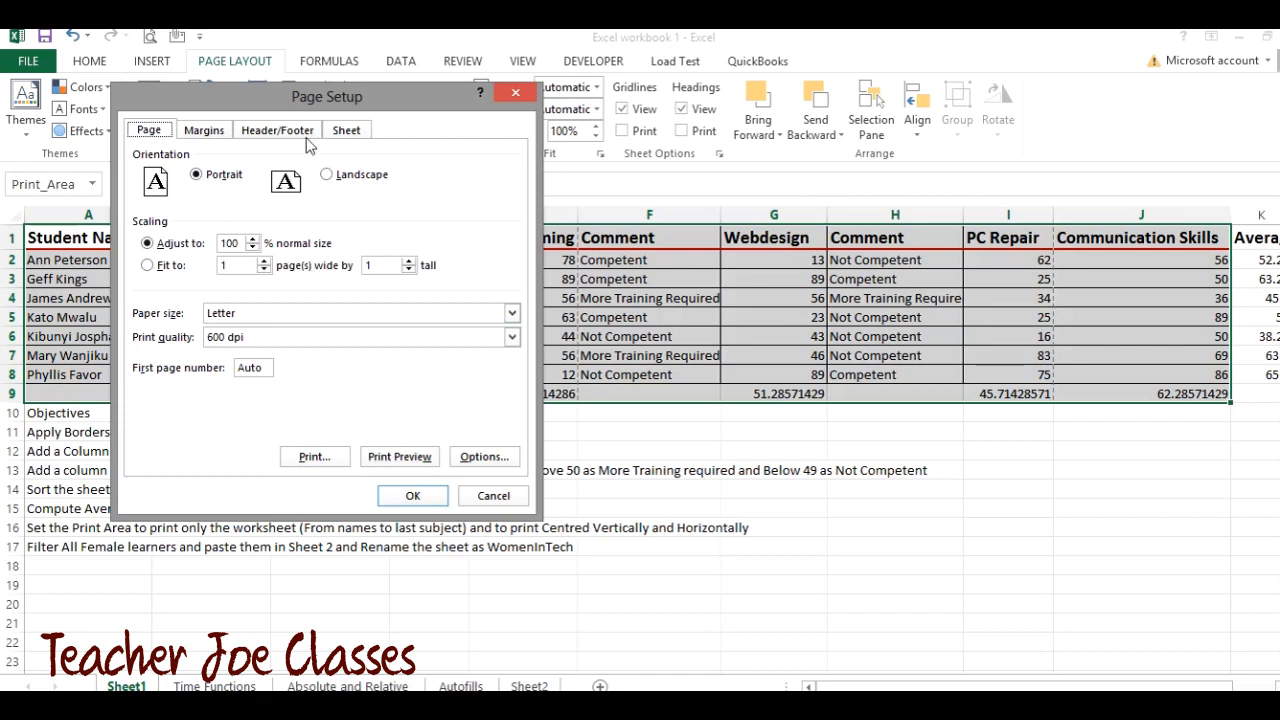
click(202, 136)
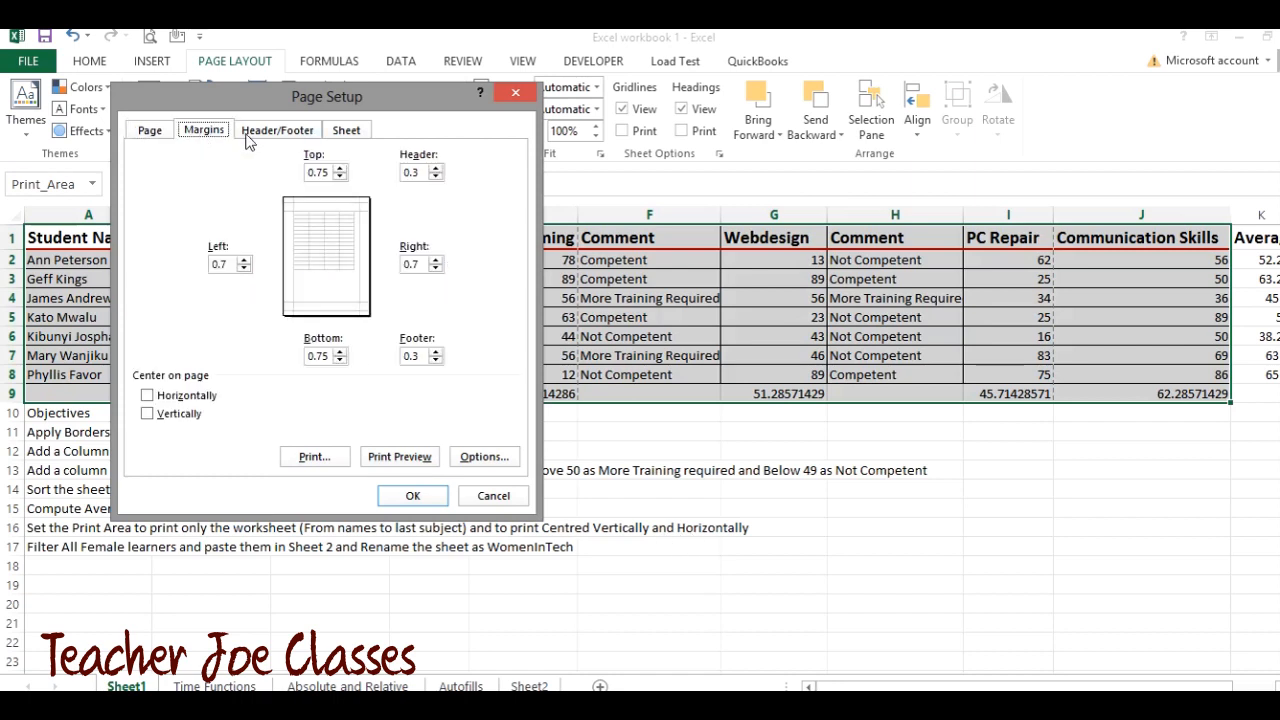
click(150, 395)
click(150, 413)
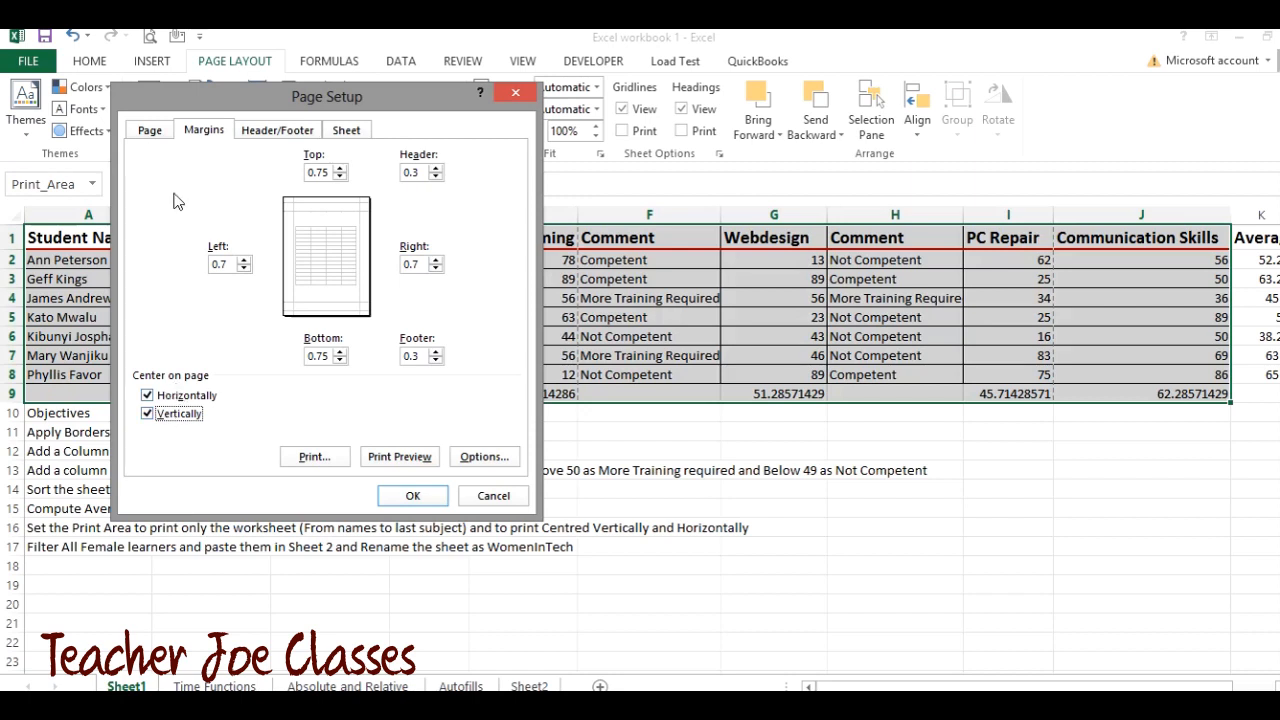
click(155, 132)
click(205, 134)
Step: Preview the printout, switch it to landscape orientation and return to the worksheet
click(399, 457)
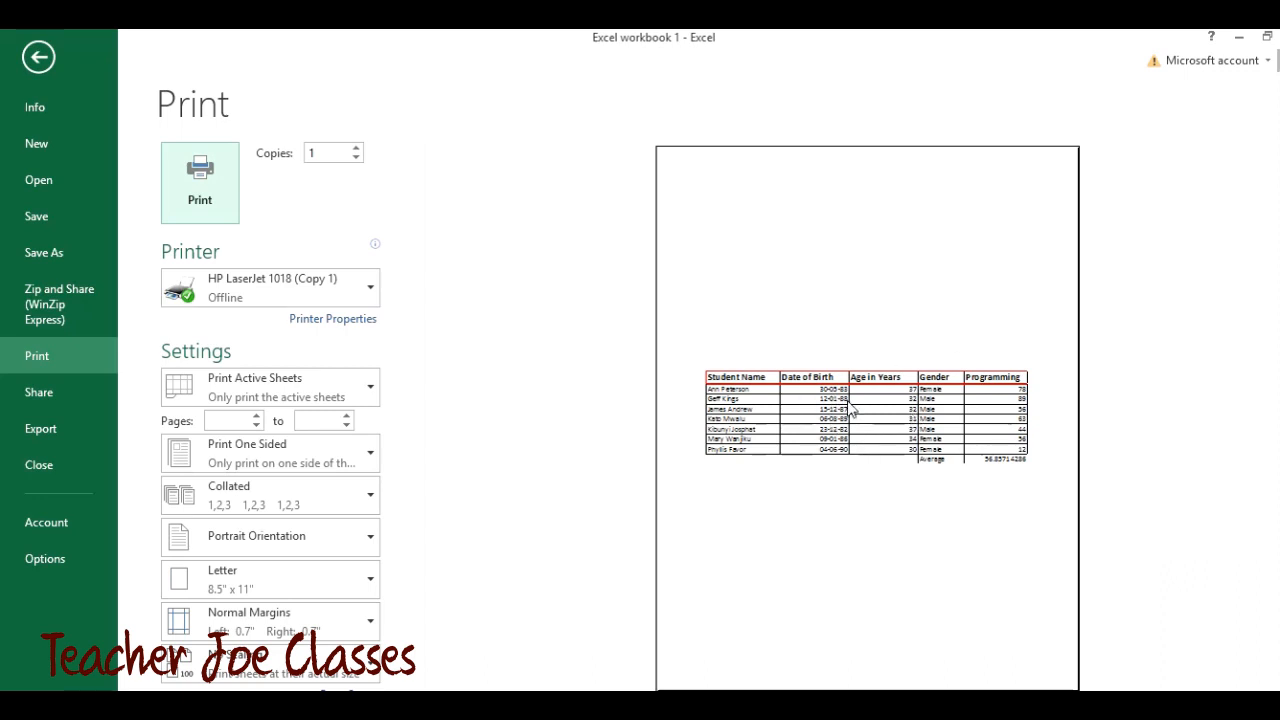
click(313, 545)
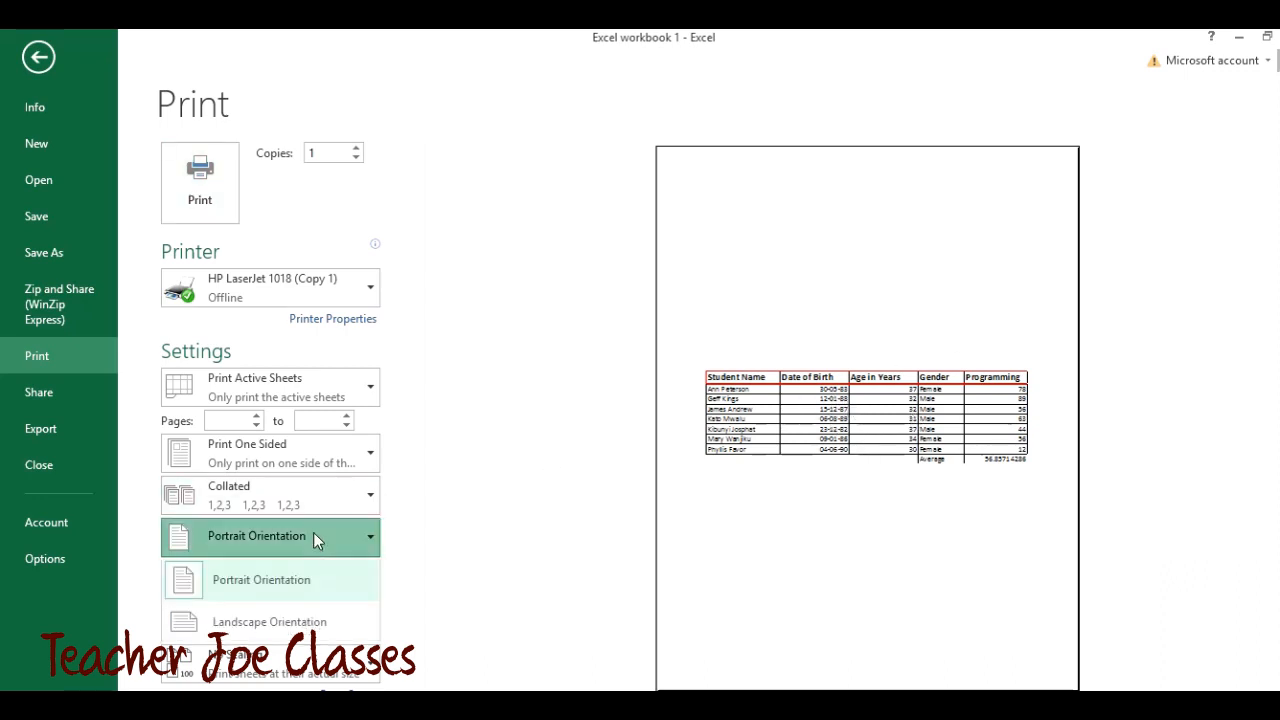
click(292, 621)
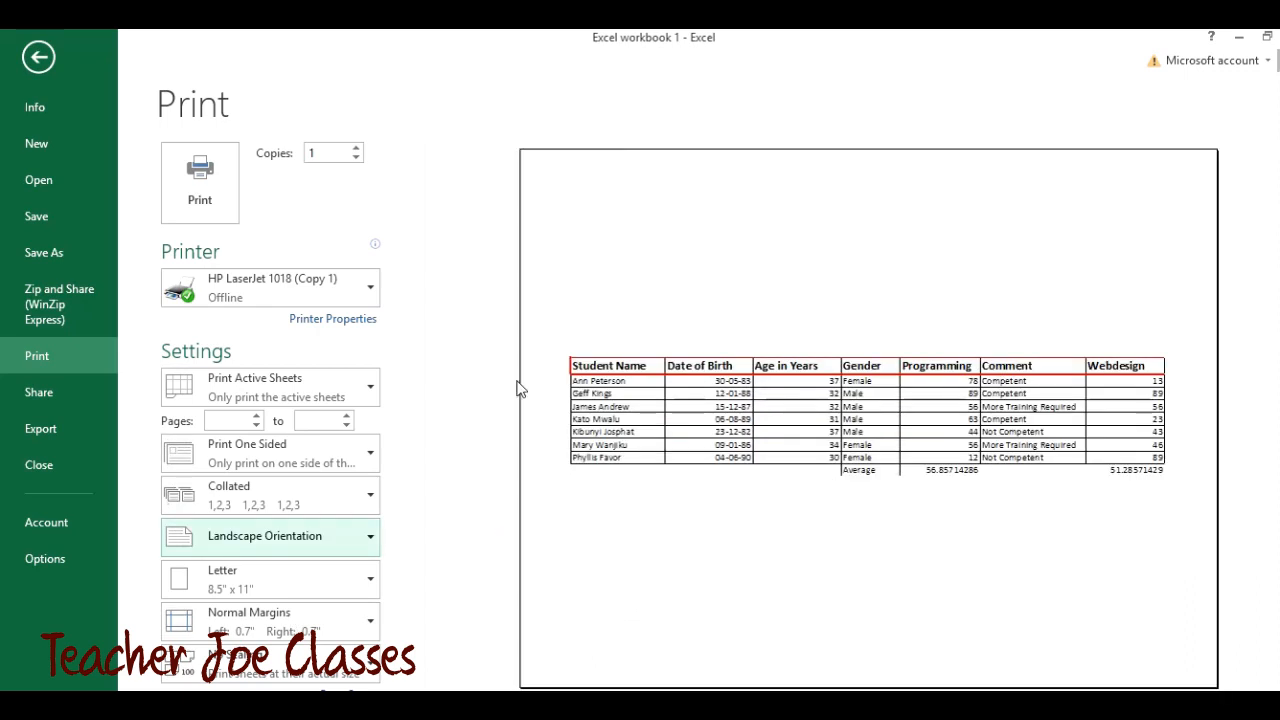
key(Escape)
click(650, 529)
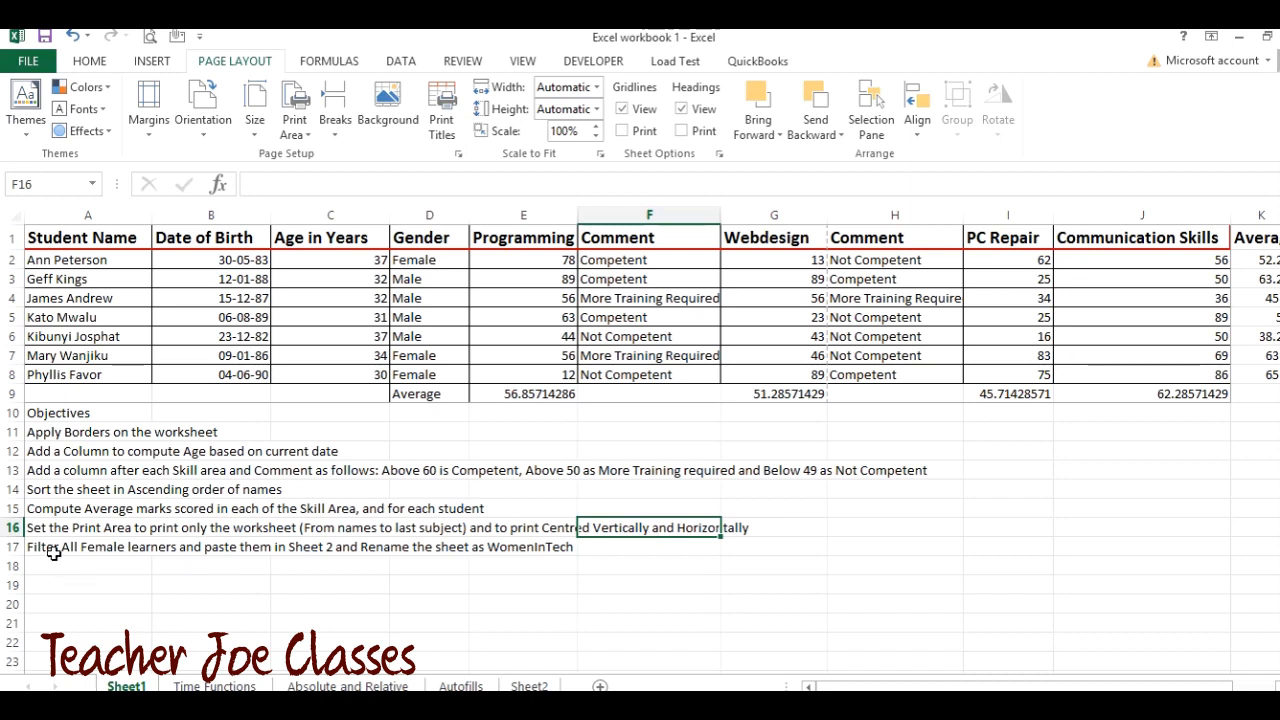
Step: Insert a blank row above the Average row and turn on filtering for the student table's headings
click(53, 552)
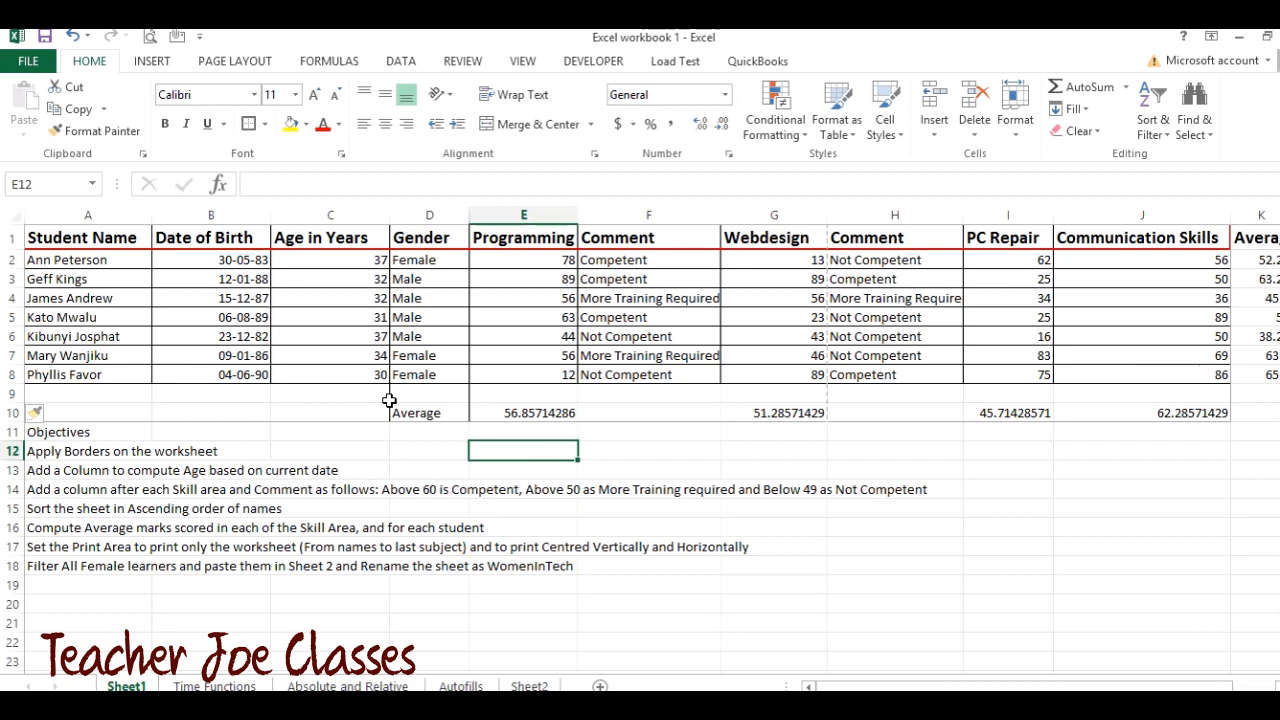
click(431, 237)
click(421, 256)
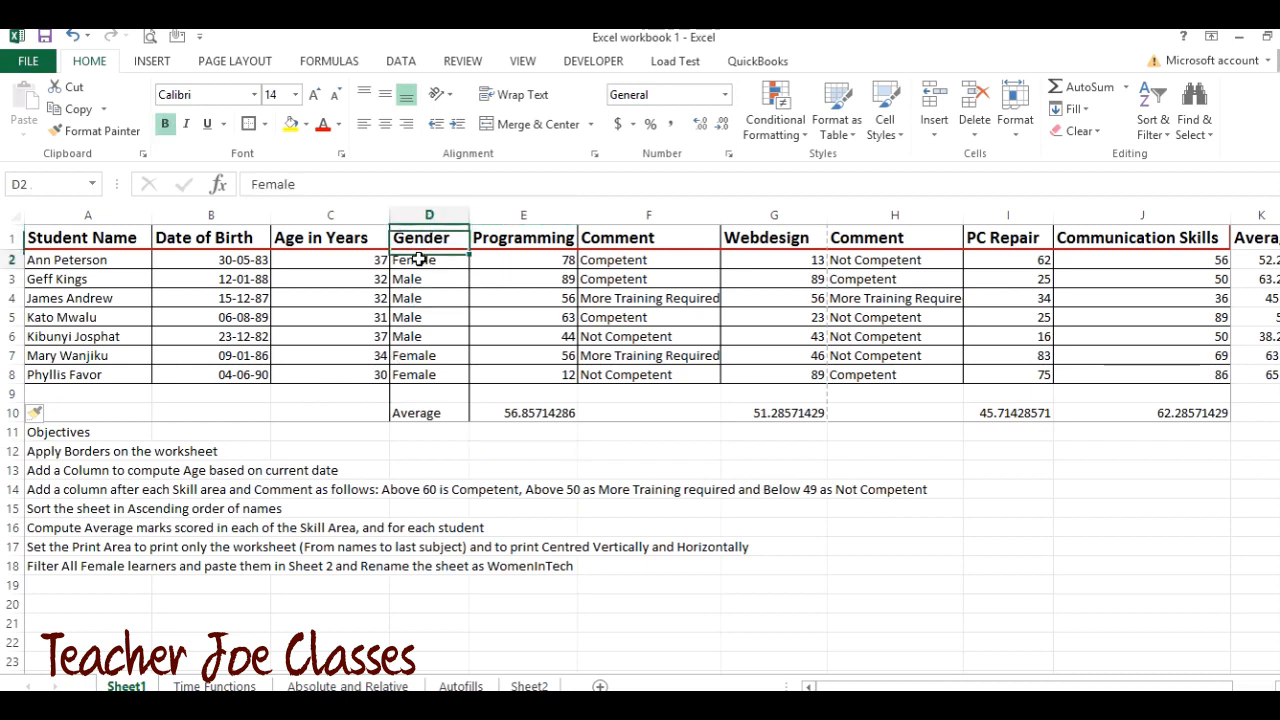
click(262, 280)
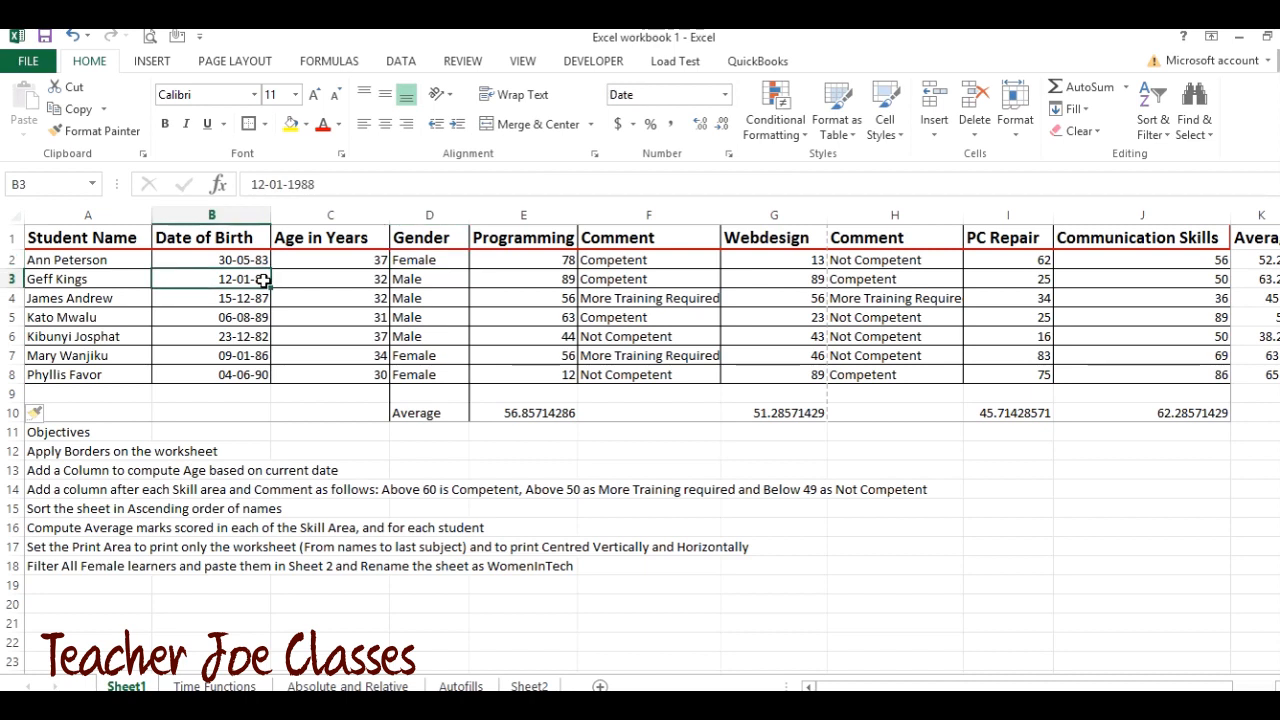
click(1152, 134)
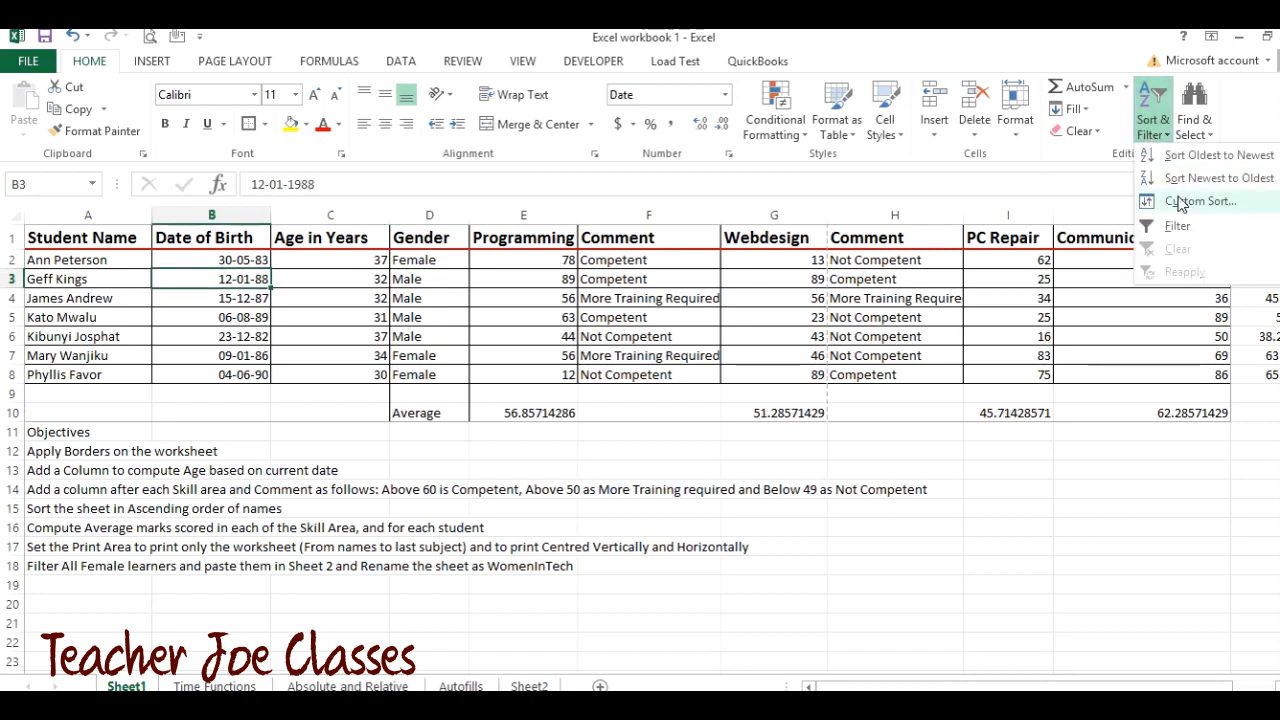
click(1182, 228)
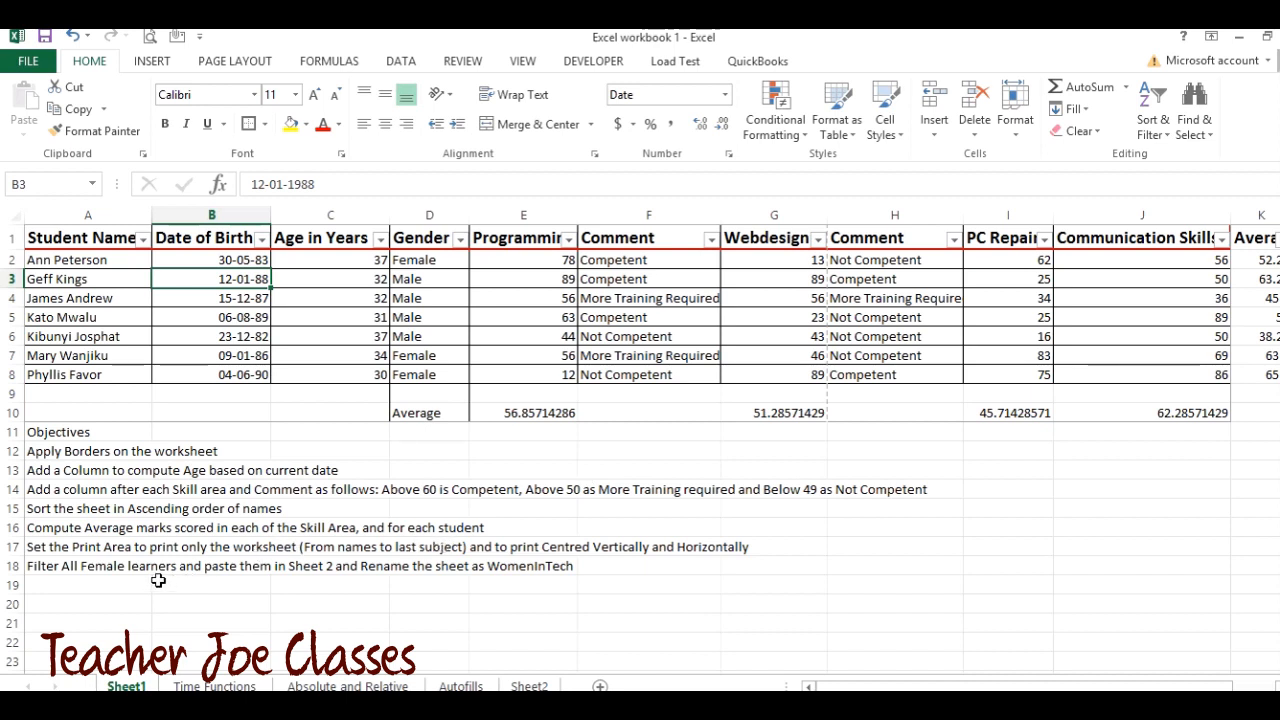
Step: Filter the Gender column to show only Female learners
click(458, 239)
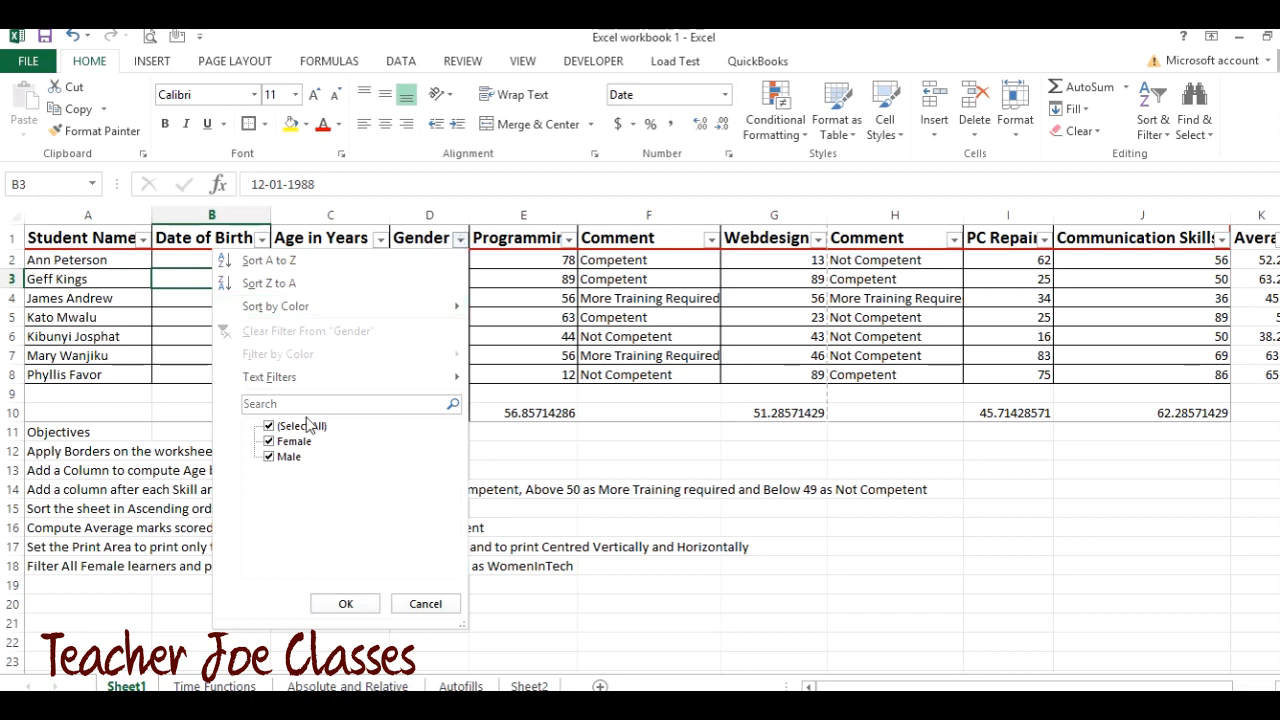
click(269, 457)
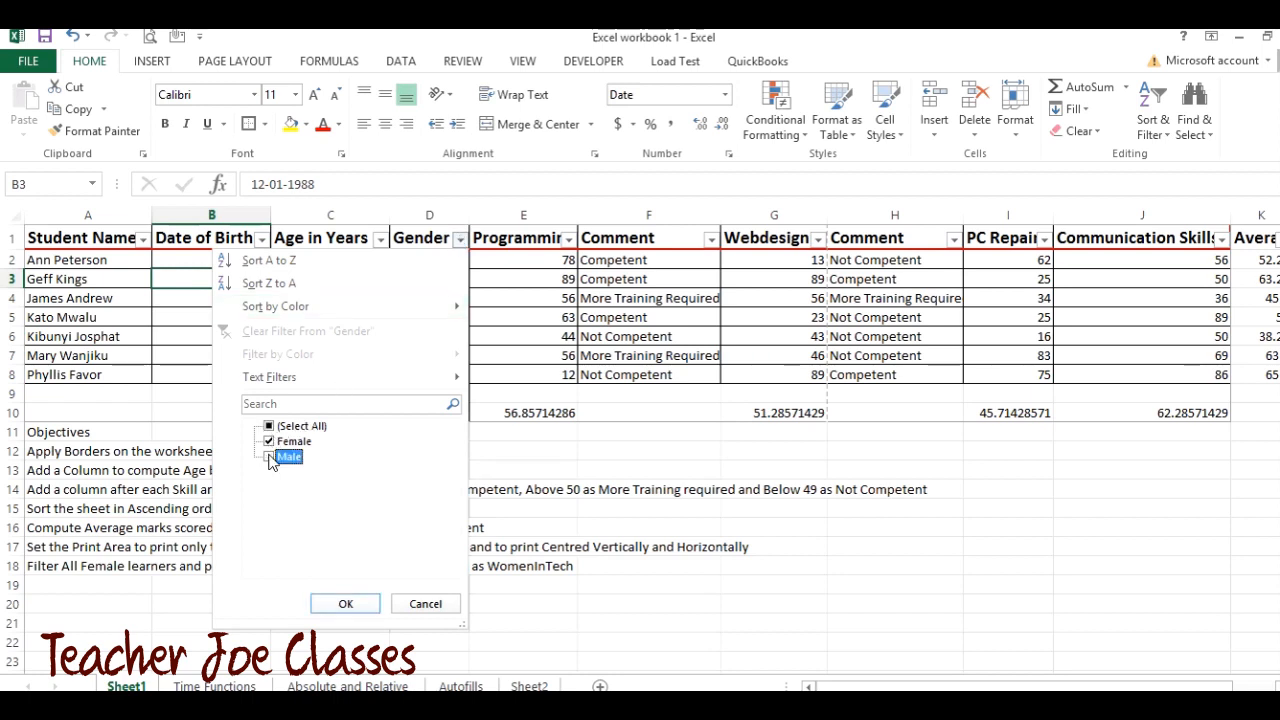
click(341, 604)
Step: Copy the headings and filtered female rows, Student Name through Communication Skills, into cell A1 of a new sheet
drag(60, 356, 410, 531)
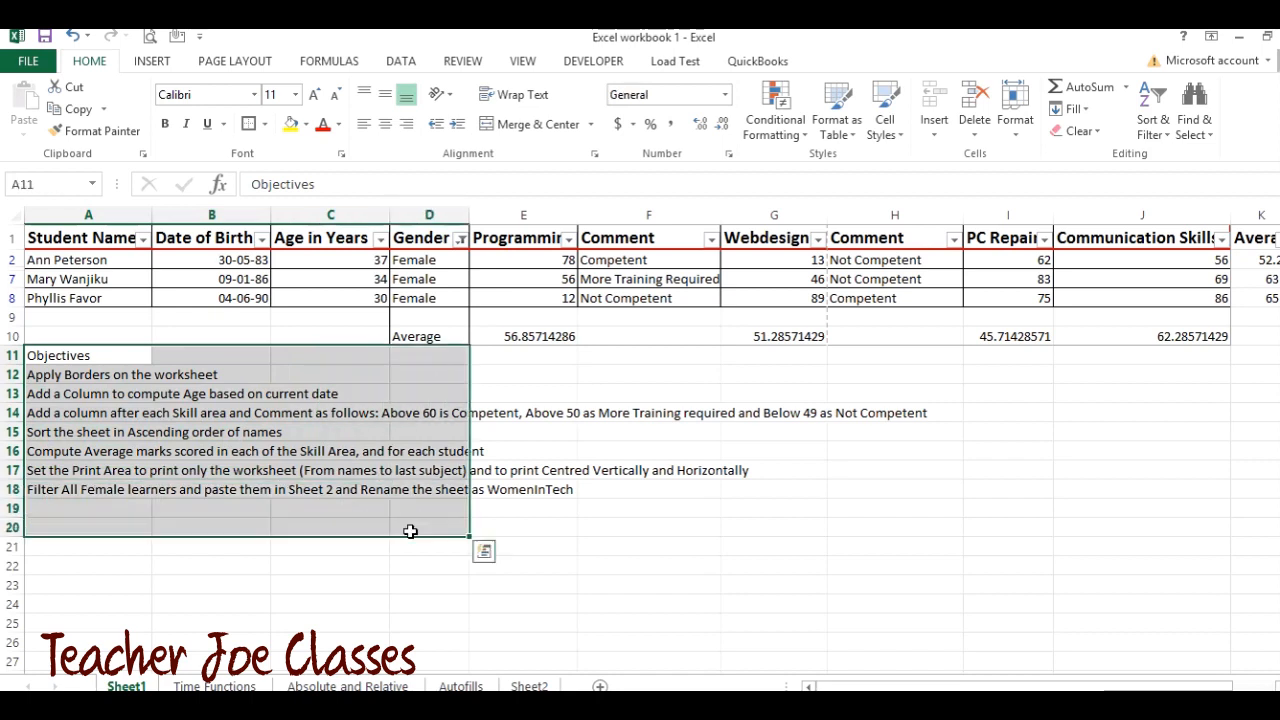
click(536, 482)
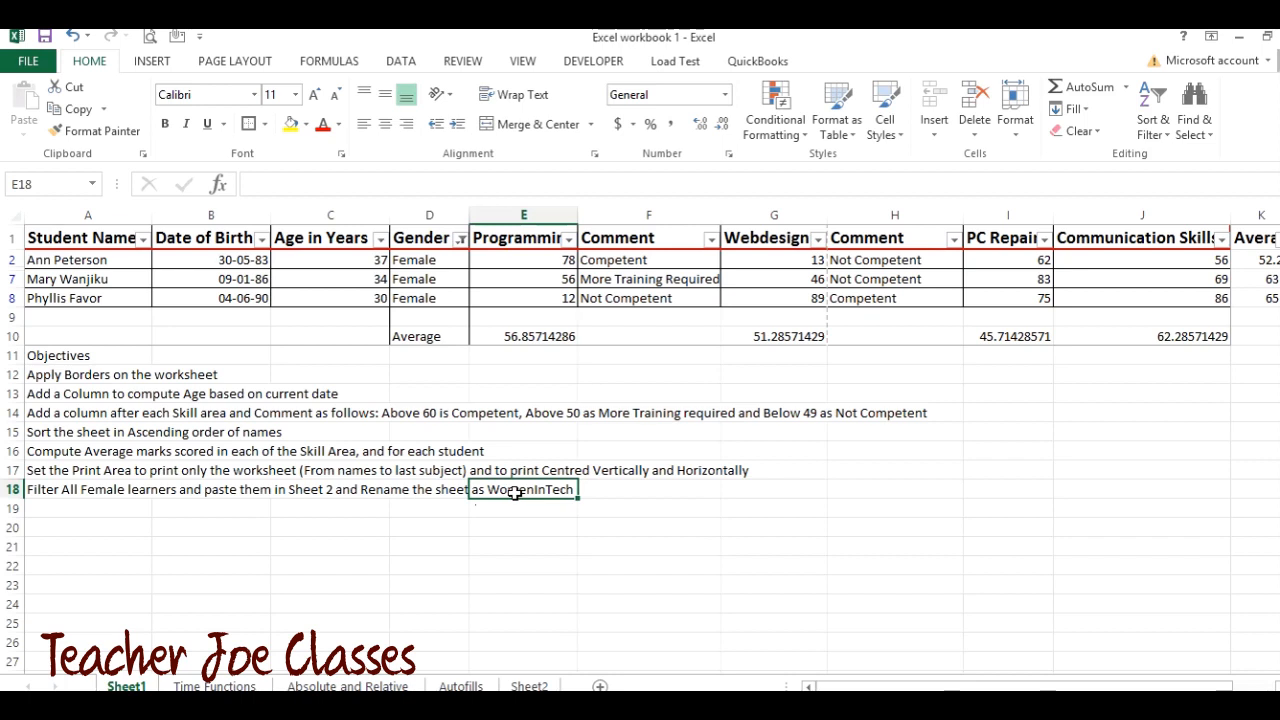
drag(53, 230, 1193, 295)
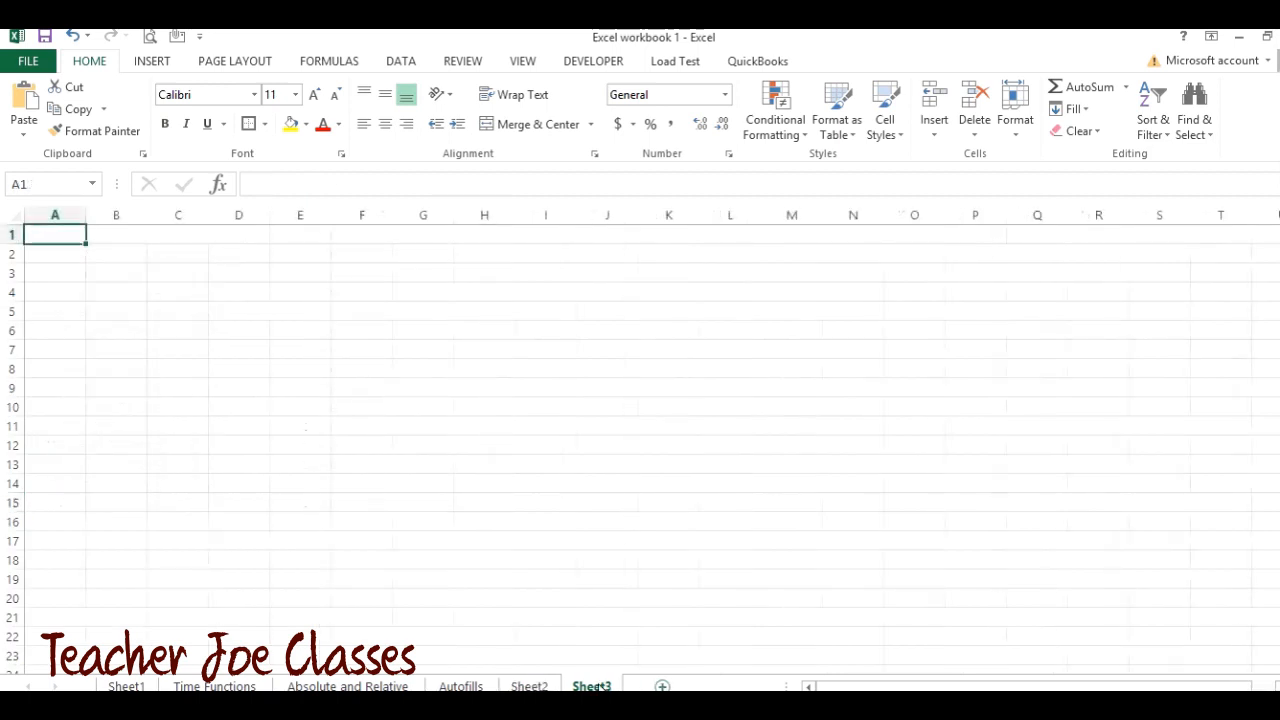
click(22, 104)
Step: Autofit the widths of columns A to J on the new sheet to their contents
double_click(86, 215)
double_click(205, 215)
double_click(313, 215)
double_click(474, 215)
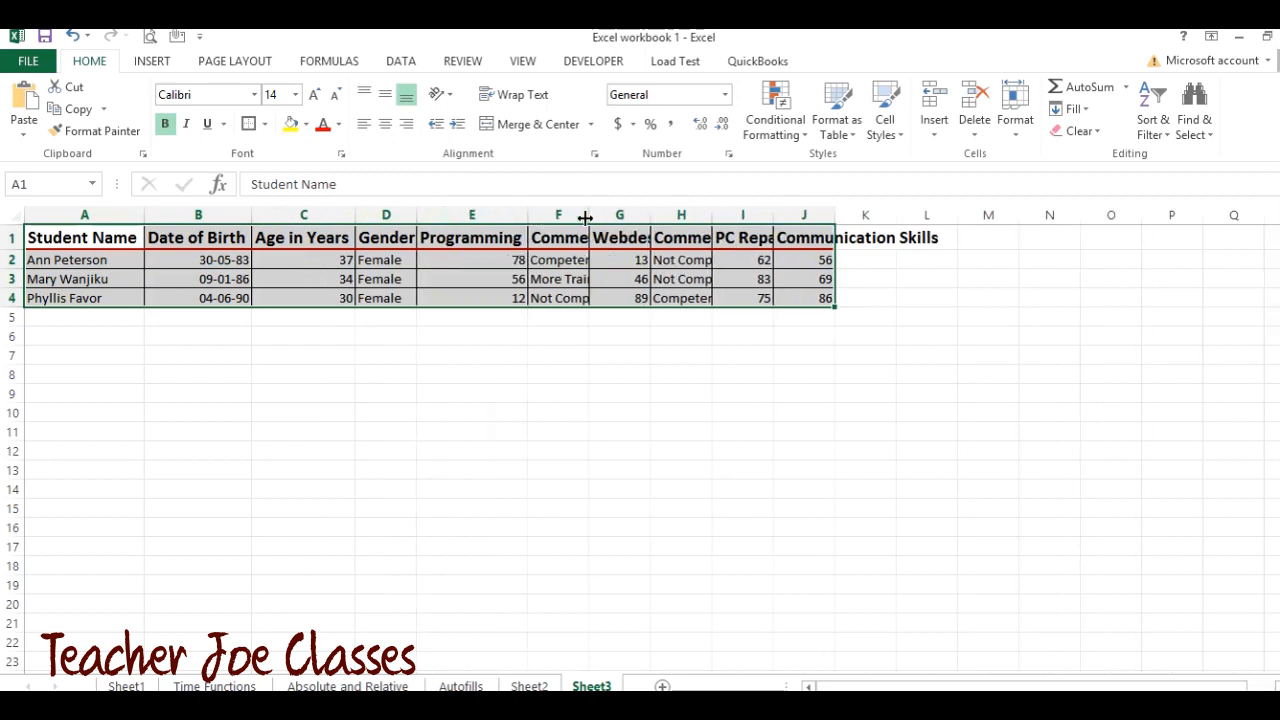
double_click(587, 215)
drag(736, 219, 736, 219)
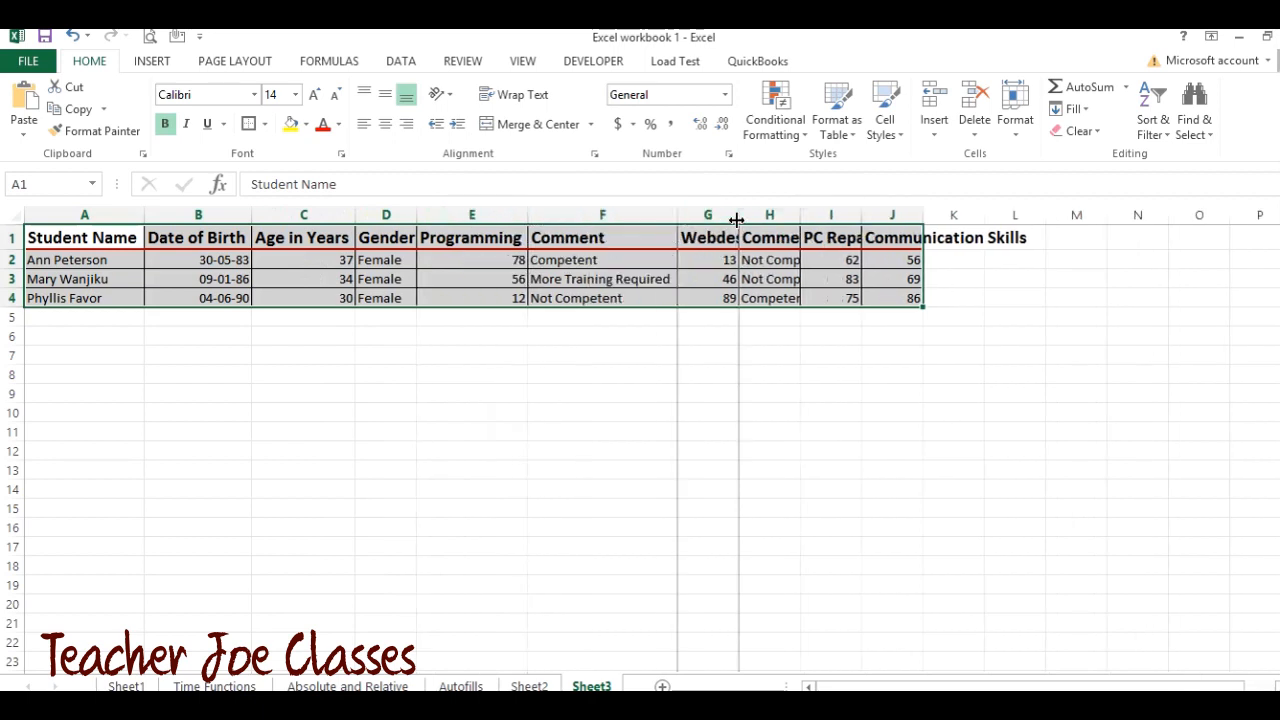
double_click(736, 219)
double_click(834, 219)
double_click(933, 216)
double_click(1015, 216)
Step: Rename the new sheet holding the female learners as WomenInTech
click(126, 686)
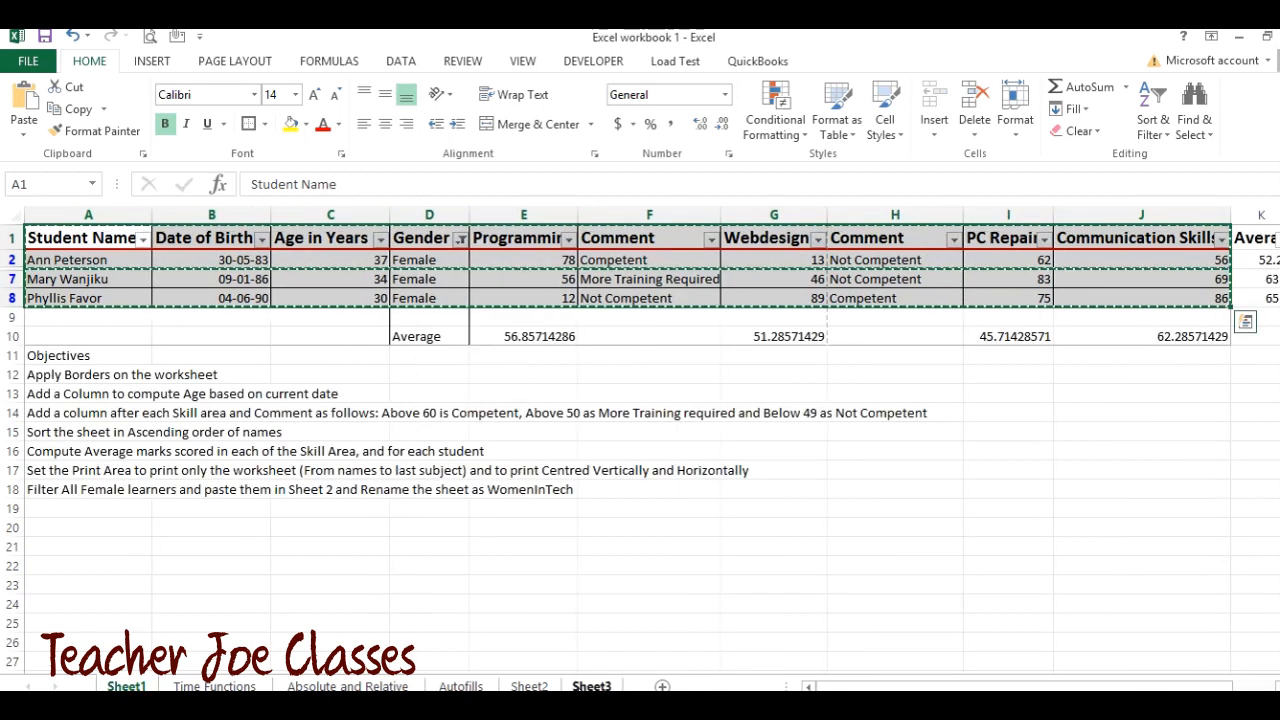
double_click(579, 686)
text(Womeni)
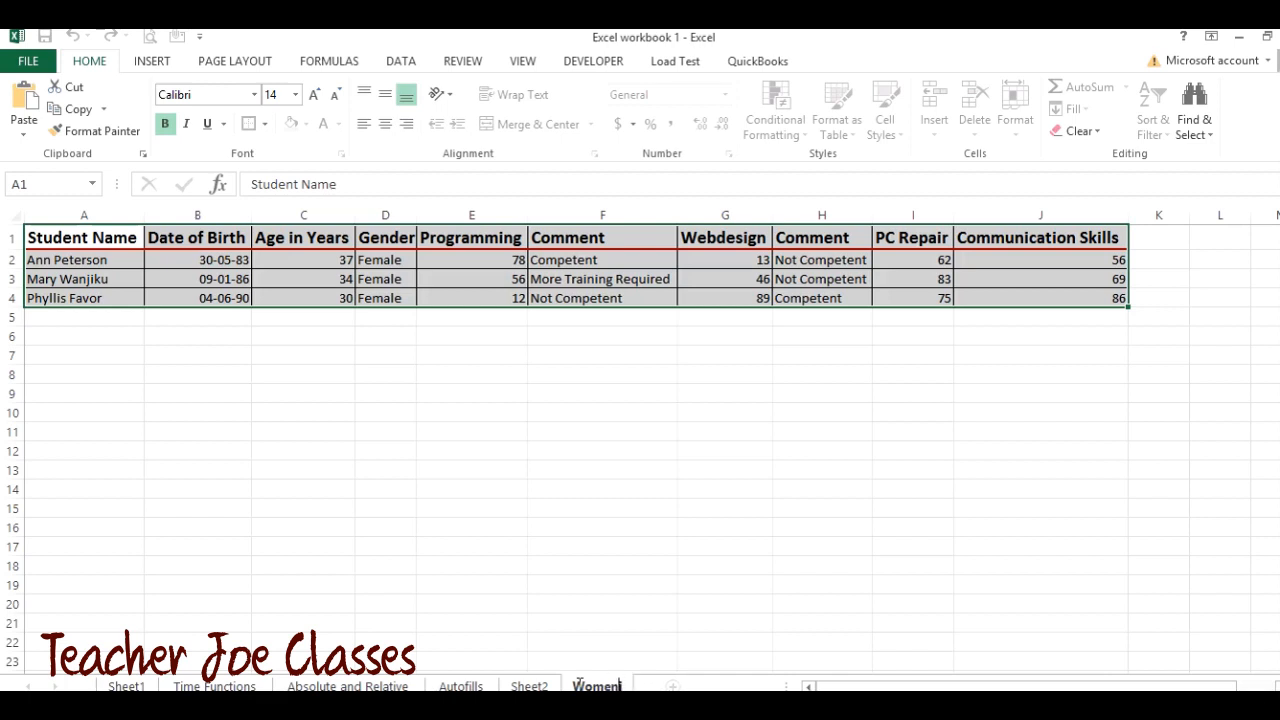
text(nTech)
key(Return)
Step: Give the WomenInTech sheet tab a bright pink colour from the standard colour palette and check it from Sheet2
right_click(600, 686)
mouse_move(640, 597)
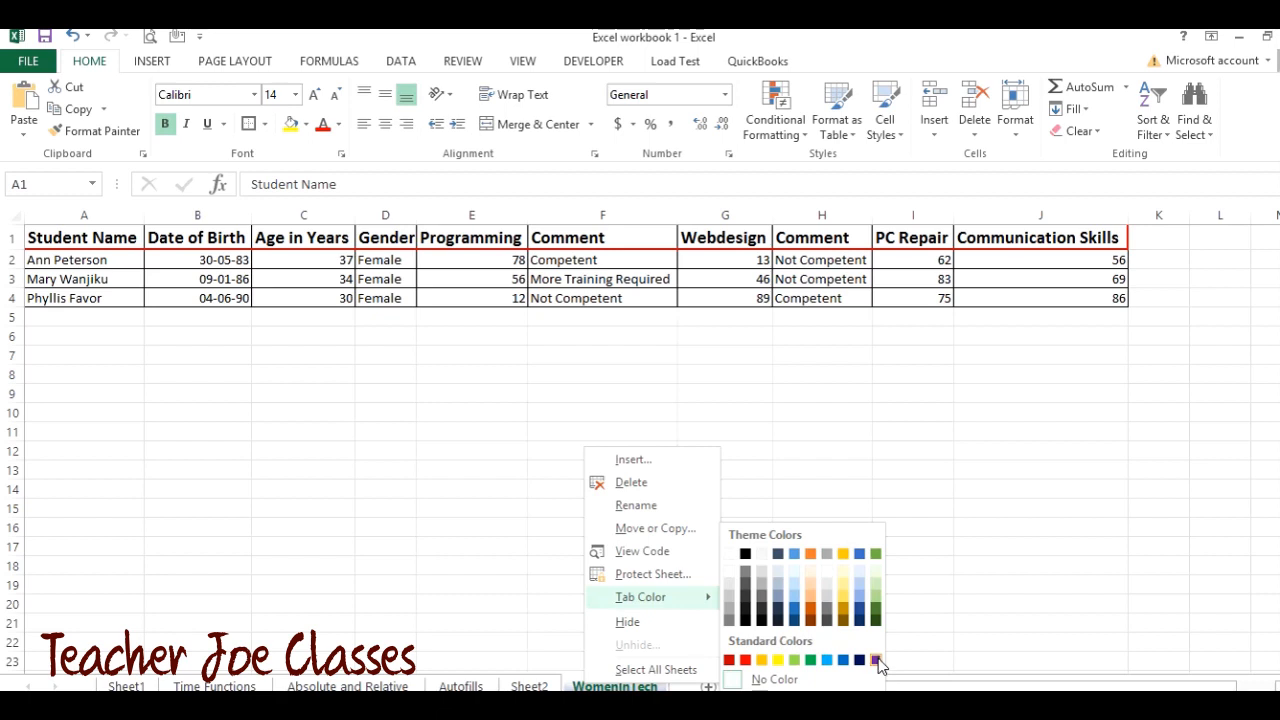
click(785, 697)
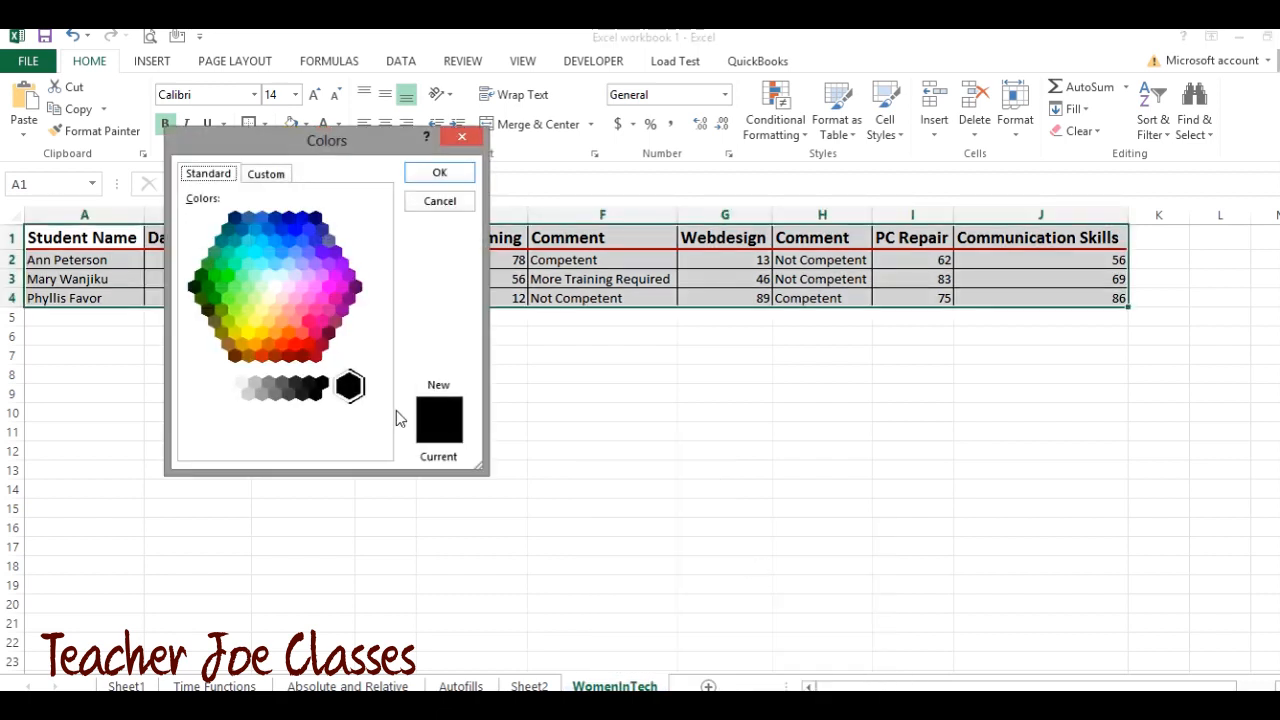
click(321, 298)
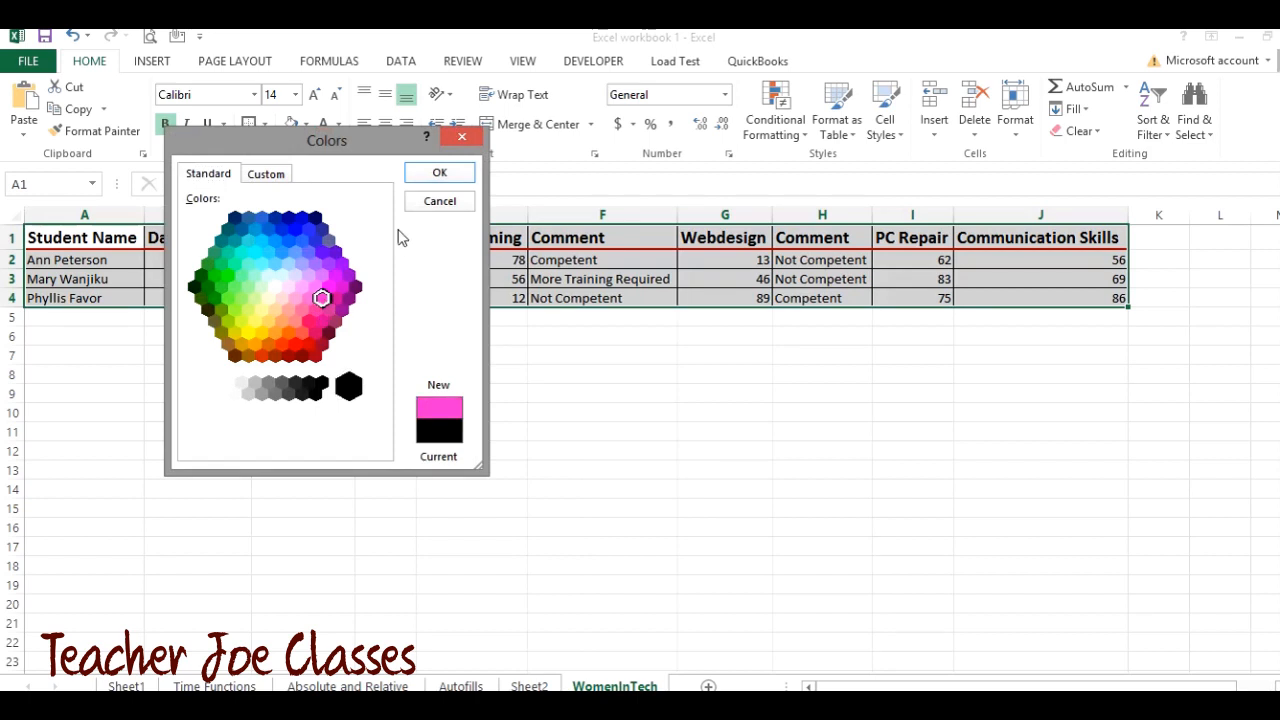
click(430, 172)
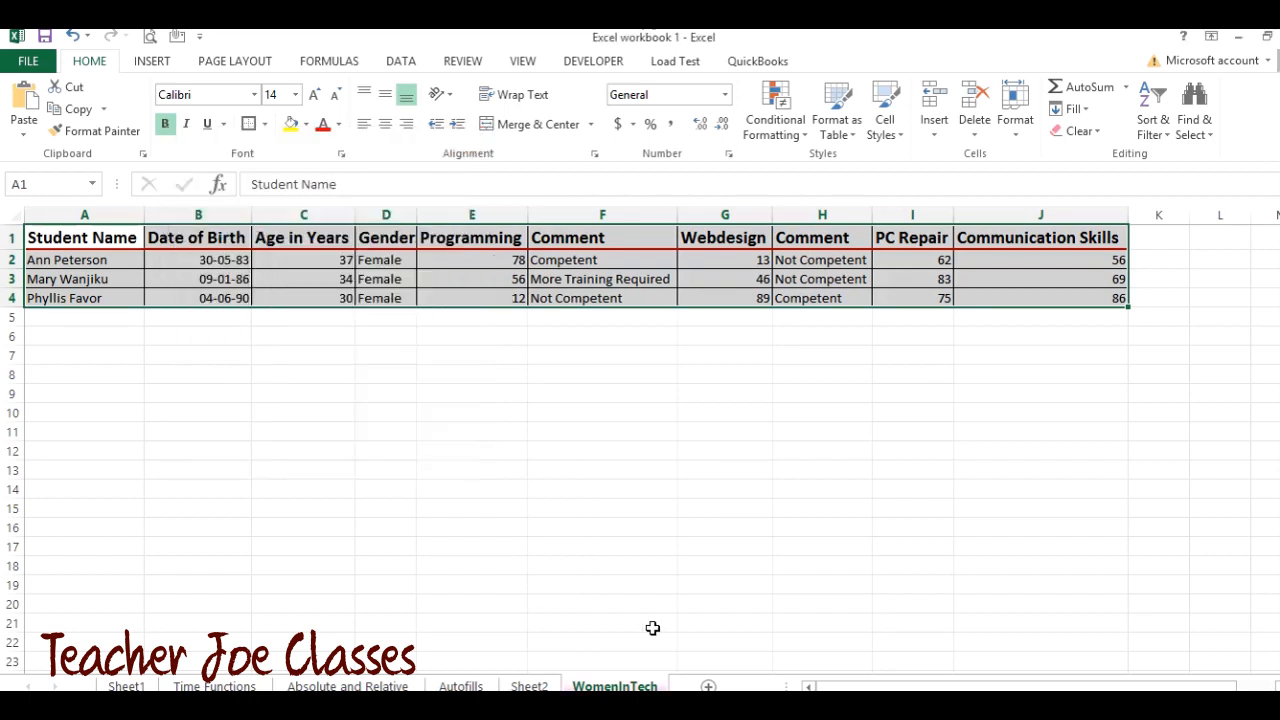
click(675, 640)
click(529, 686)
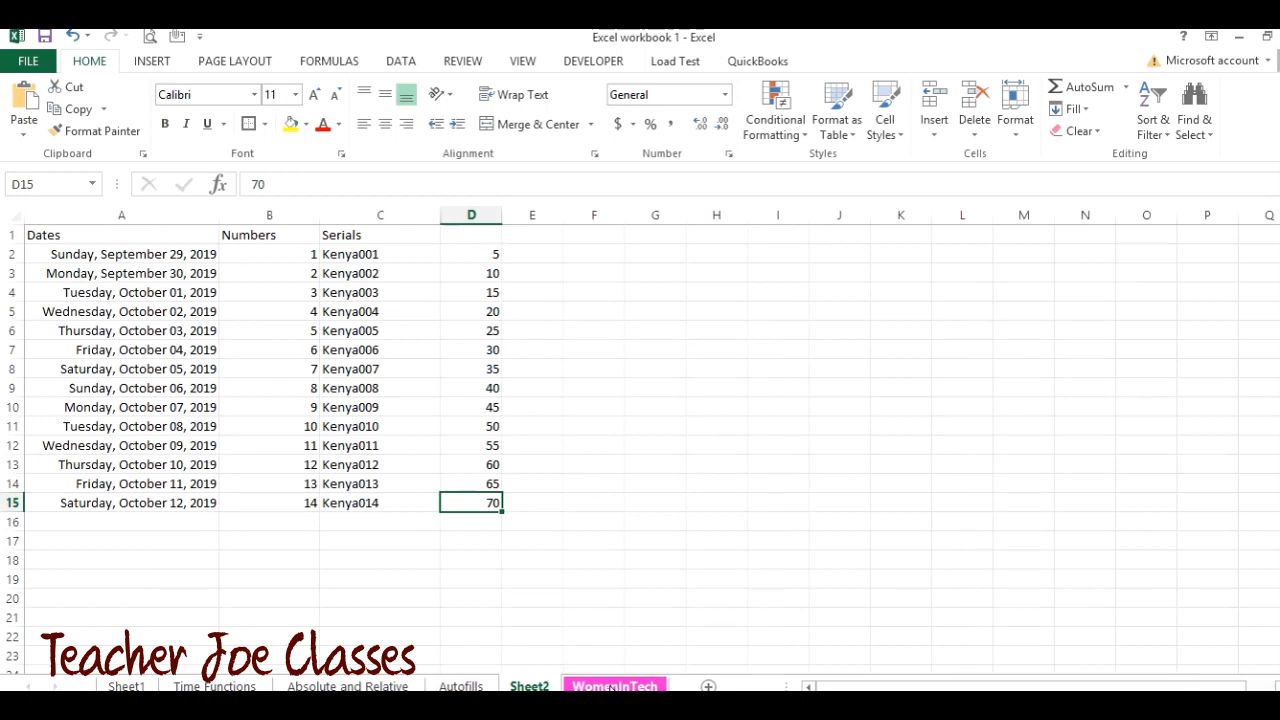
Step: Go back through WomenInTech to Sheet1 and clear the copy outline around the filtered rows
click(610, 686)
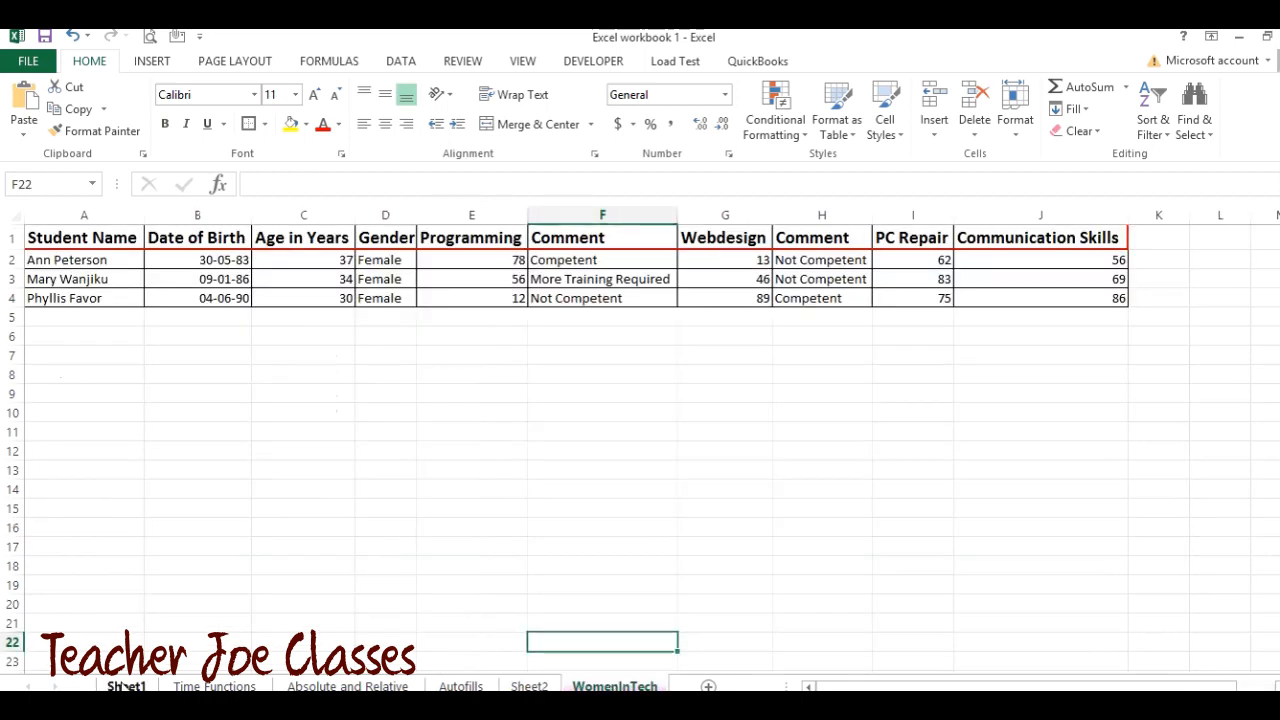
click(126, 686)
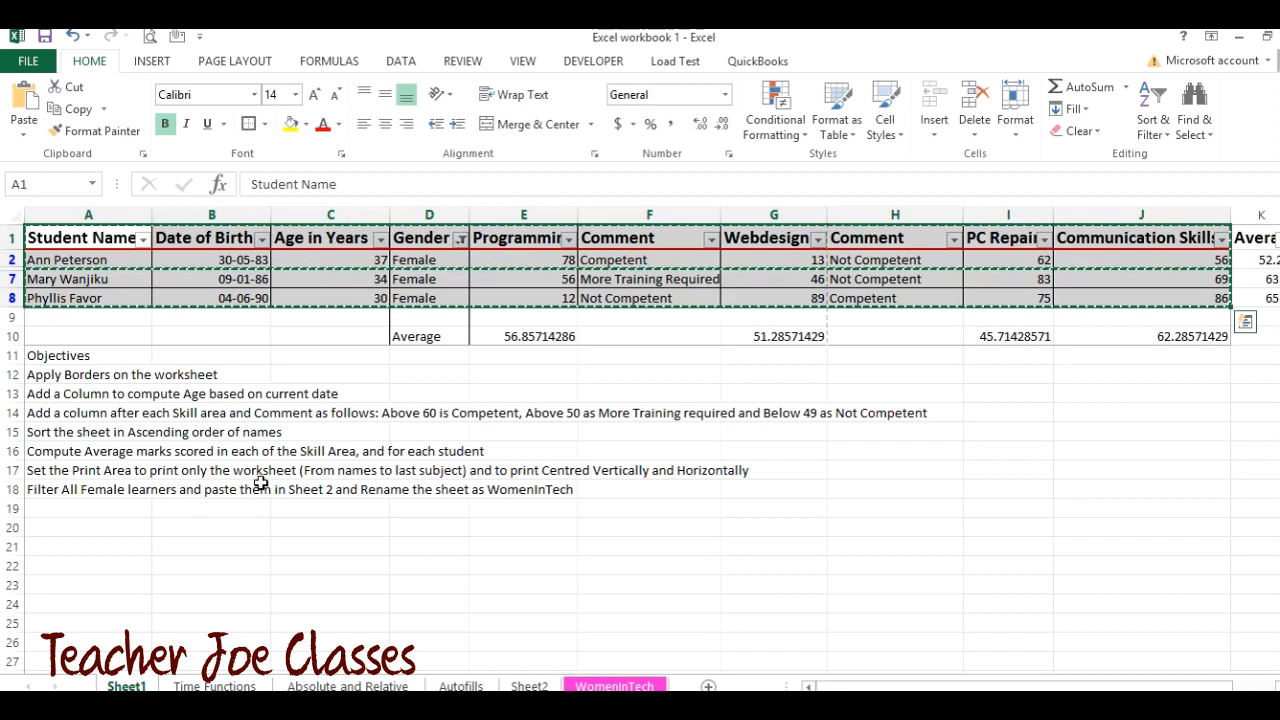
key(Escape)
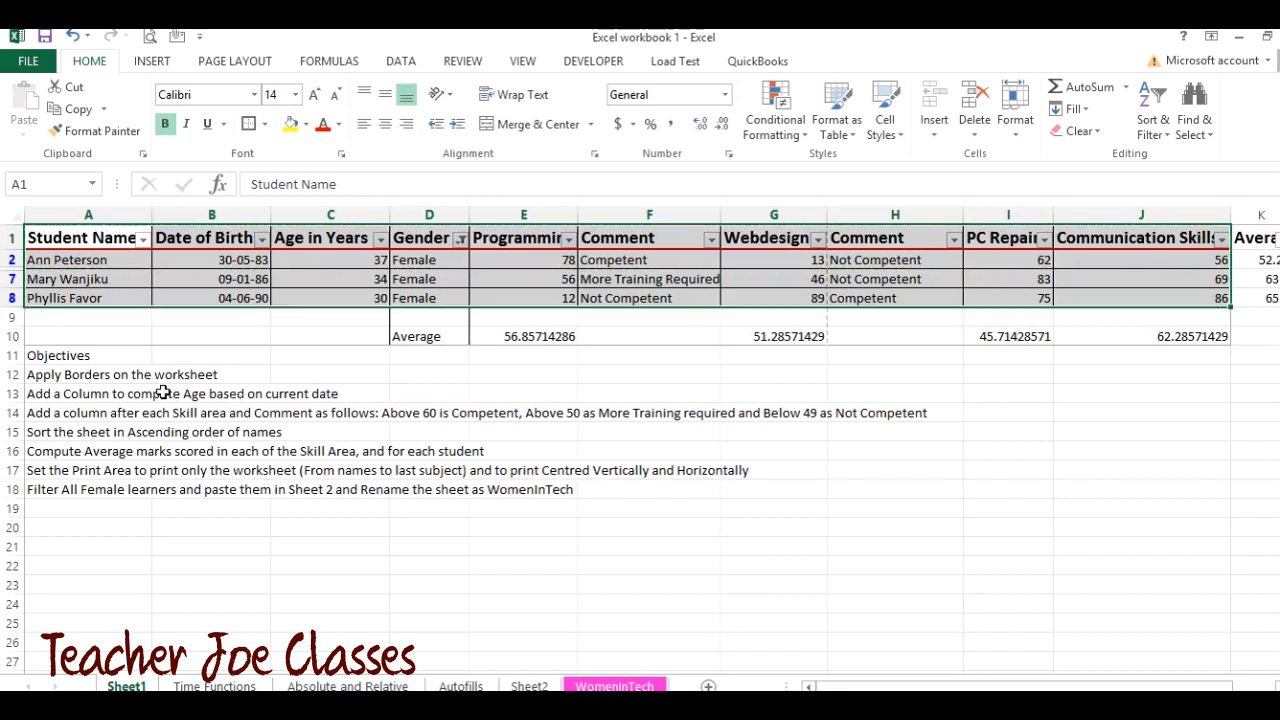